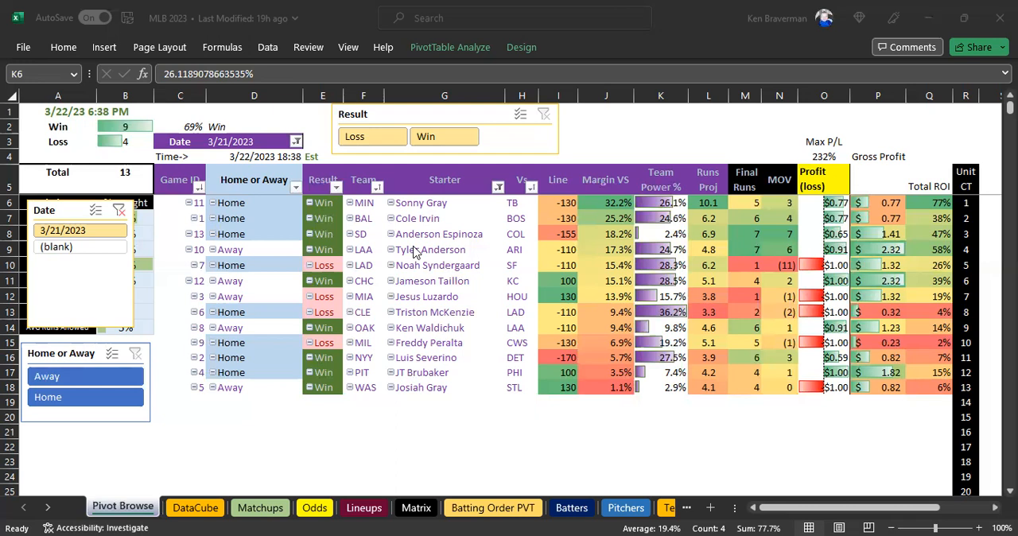
Move the DataCube sheet in front of the Pivot Browse sheet.
click(436, 407)
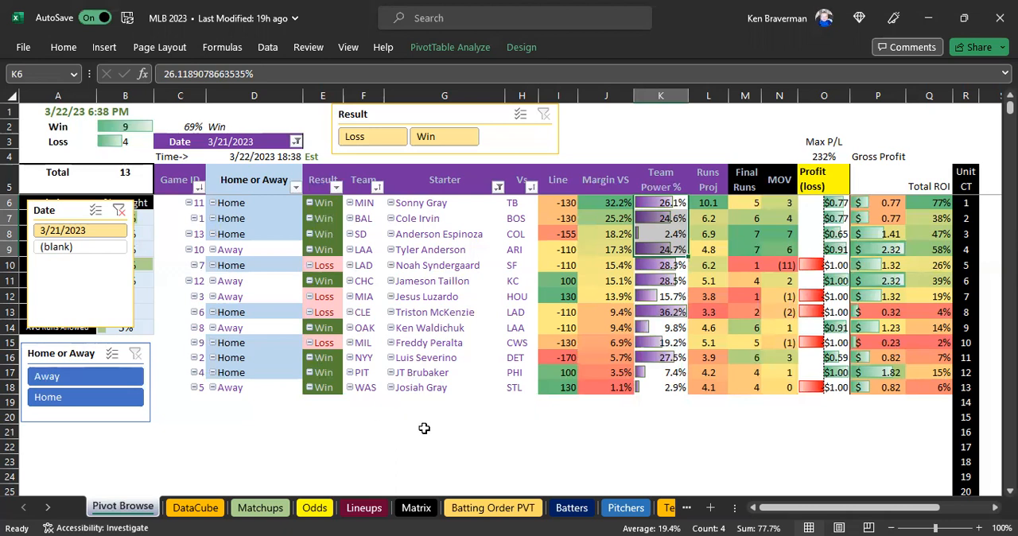
click(423, 429)
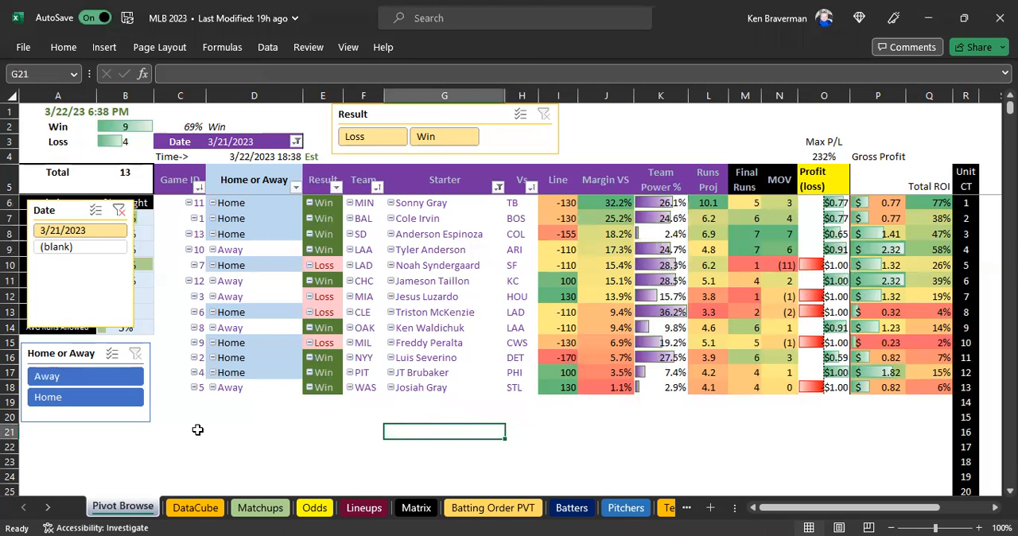
click(193, 509)
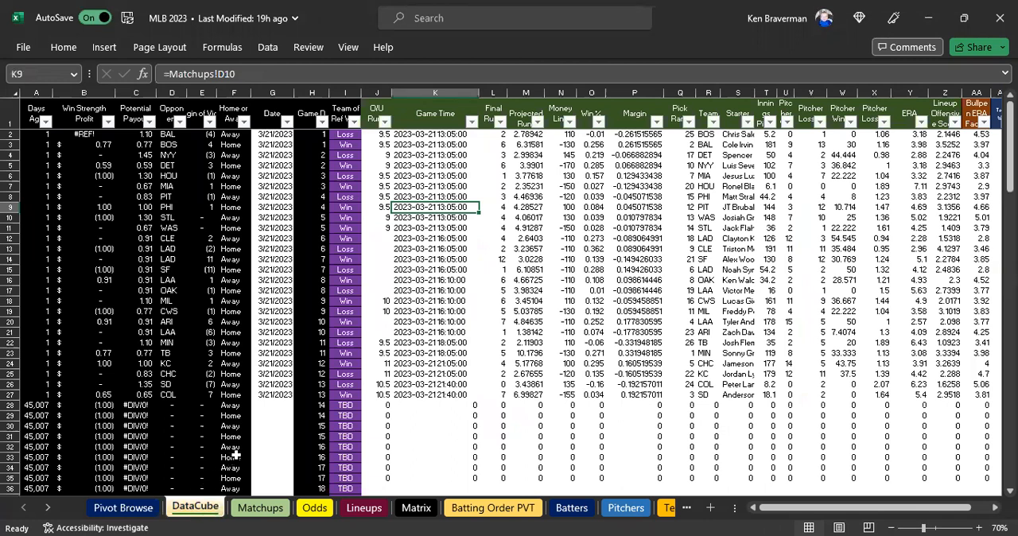
drag(125, 513, 92, 513)
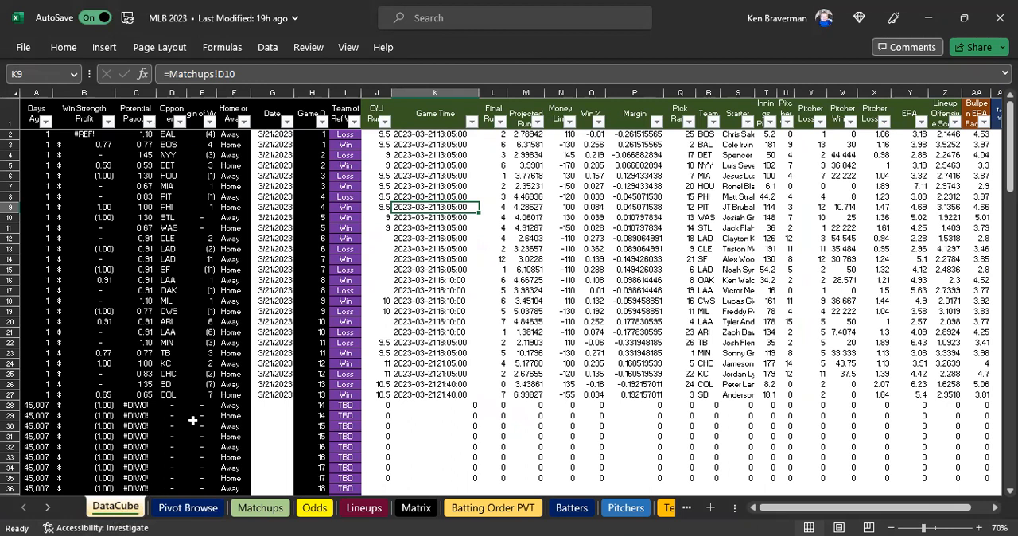
Examine the calculated columns of the DataCube sheet, from Days Ago to Margin of Victory and Home or Away.
click(80, 185)
click(47, 196)
click(99, 207)
click(121, 292)
click(150, 257)
click(241, 238)
click(127, 255)
click(61, 251)
click(191, 310)
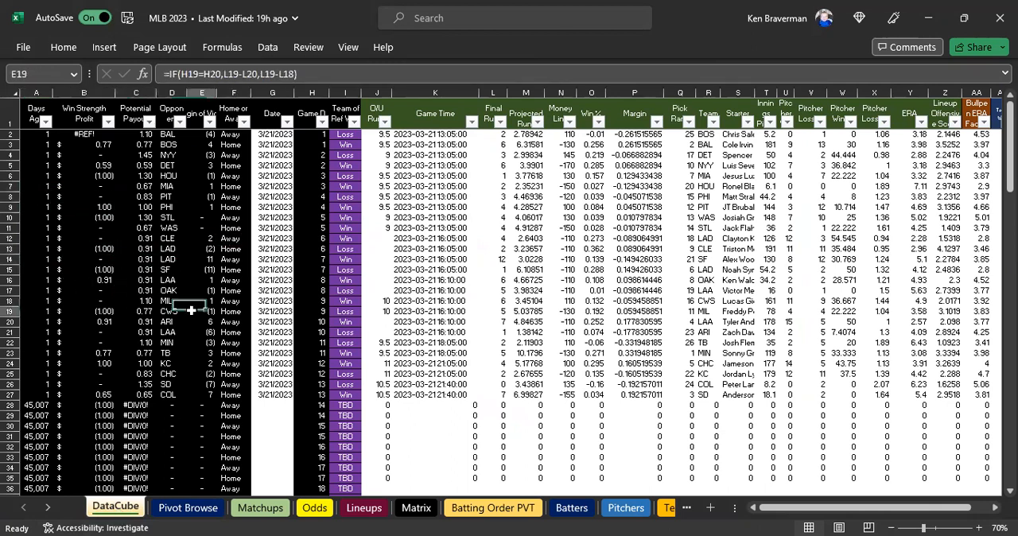
Examine the Date and Game Time entries for the 3/21/2023 games in the DataCube sheet.
drag(274, 133, 252, 391)
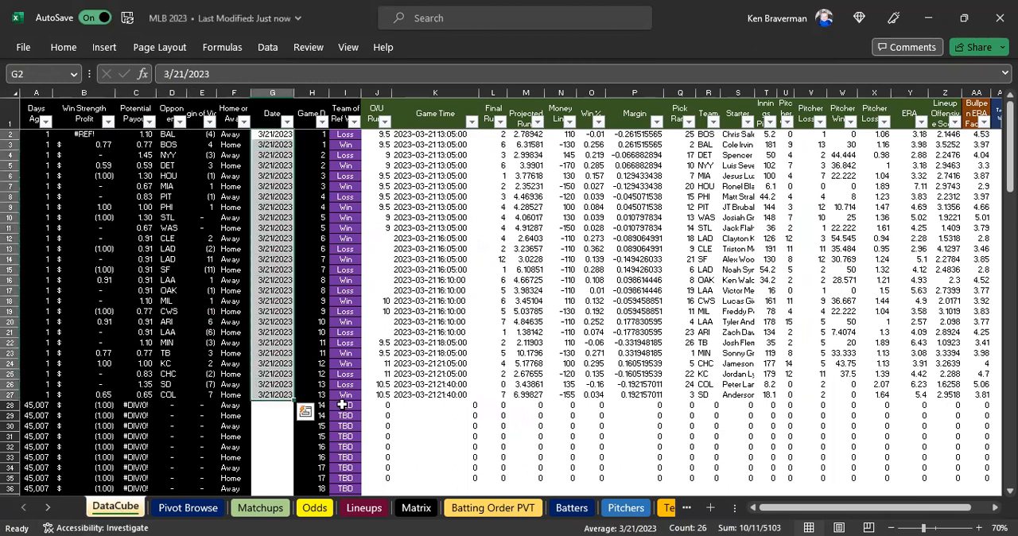
drag(430, 144, 431, 302)
click(415, 342)
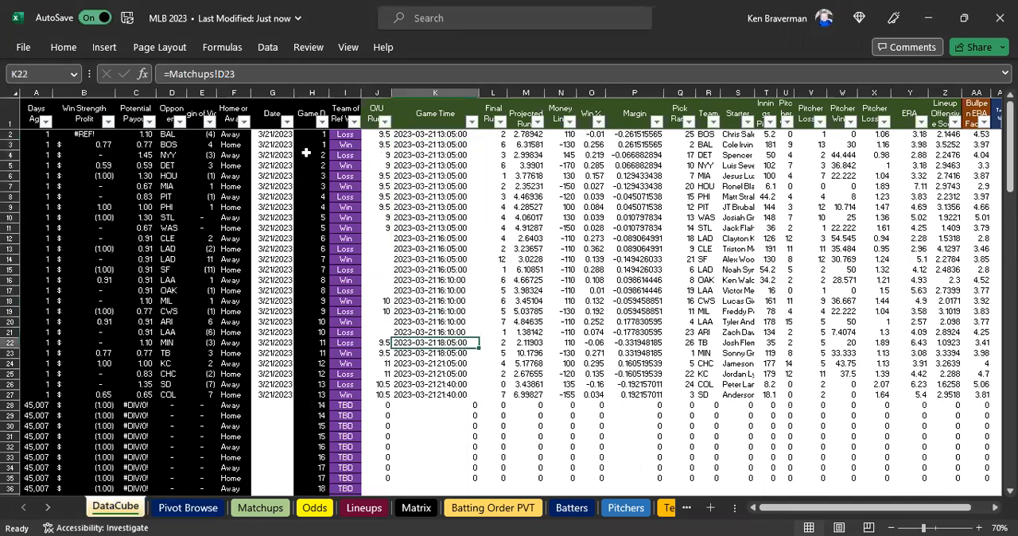
click(264, 165)
scroll(451, 268, up, 1)
scroll(377, 168, up, 1)
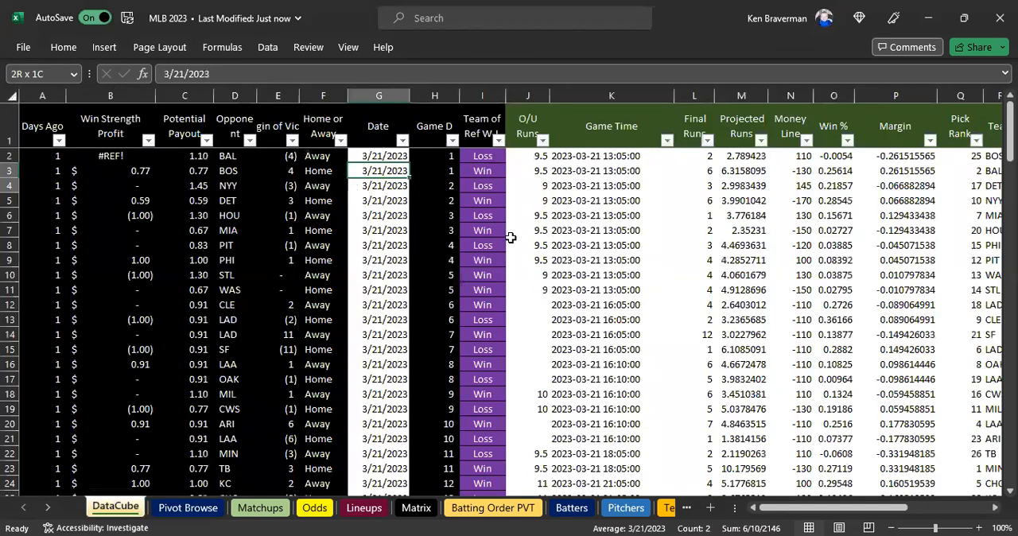
Inspect the link formulas from O/U Runs to Projected Runs and compare them with their source on the Matchups sheet.
click(598, 225)
drag(535, 155, 730, 260)
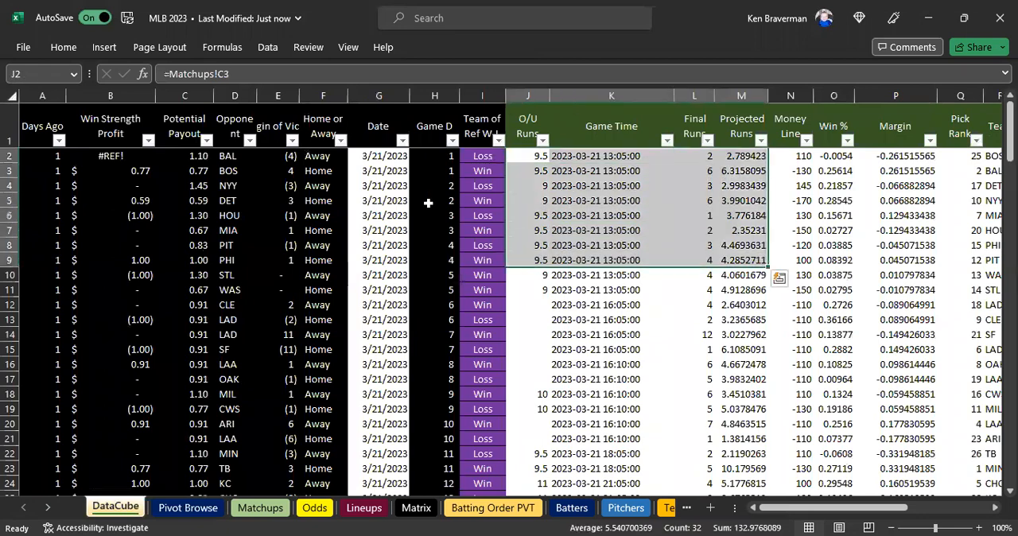
click(626, 202)
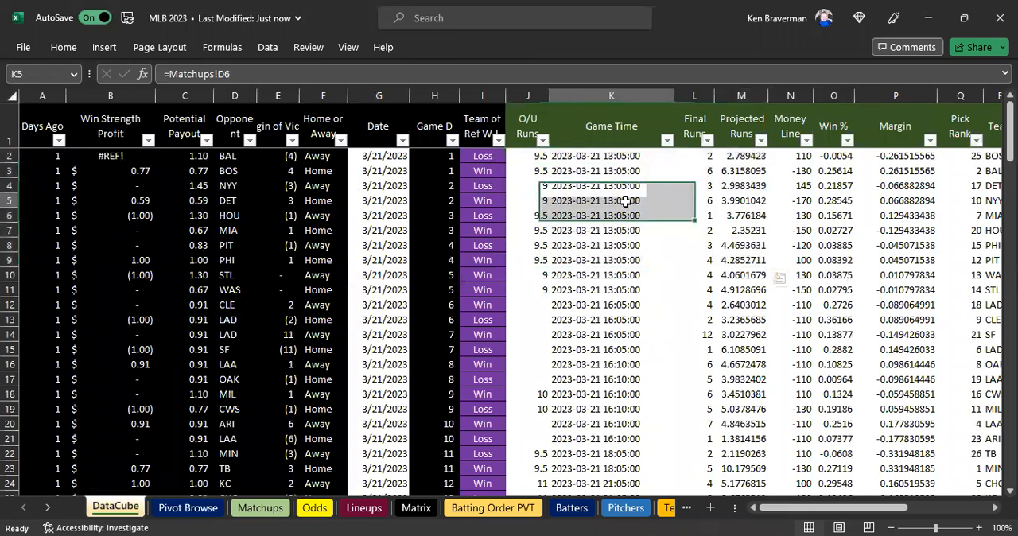
click(529, 156)
click(266, 510)
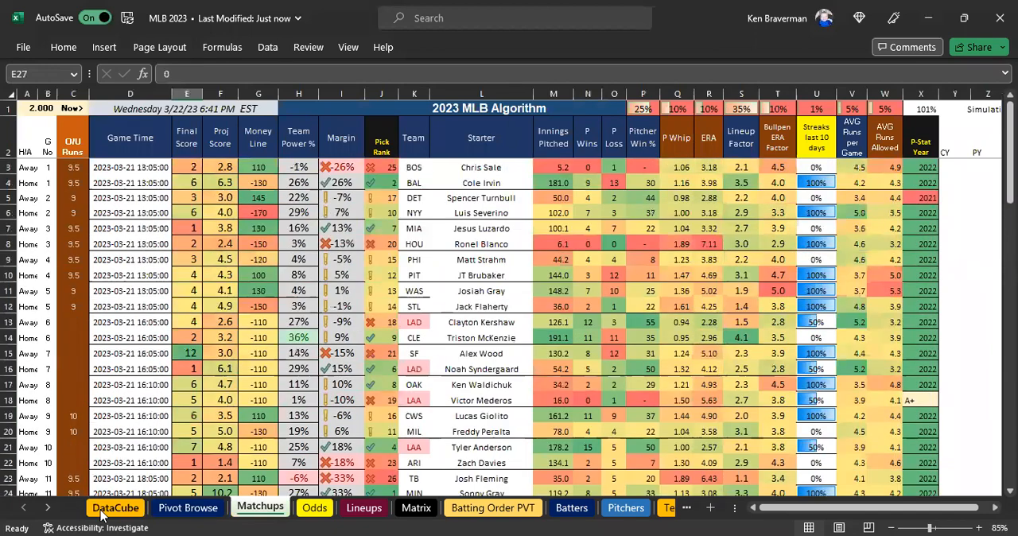
click(111, 507)
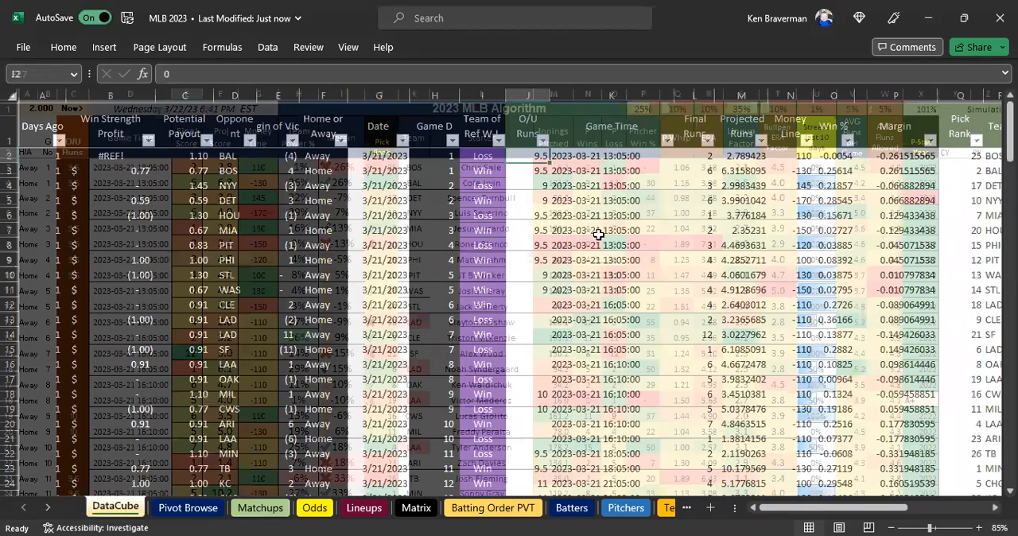
Copy the linked 3/21/2023 game data in DataCube, from O/U Runs in J2 to Year in AE27.
scroll(594, 240, down, 1)
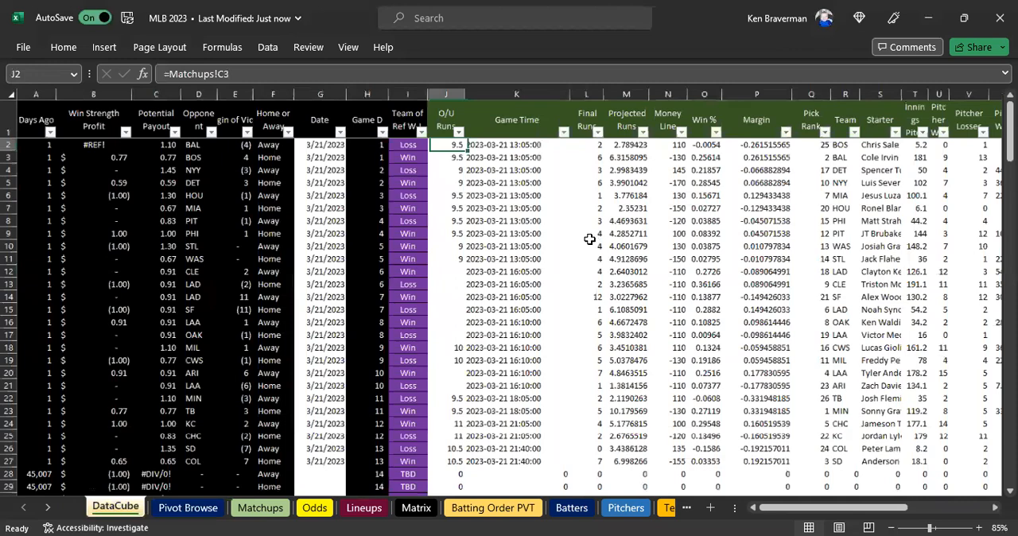
drag(450, 145, 1004, 183)
drag(889, 240, 920, 517)
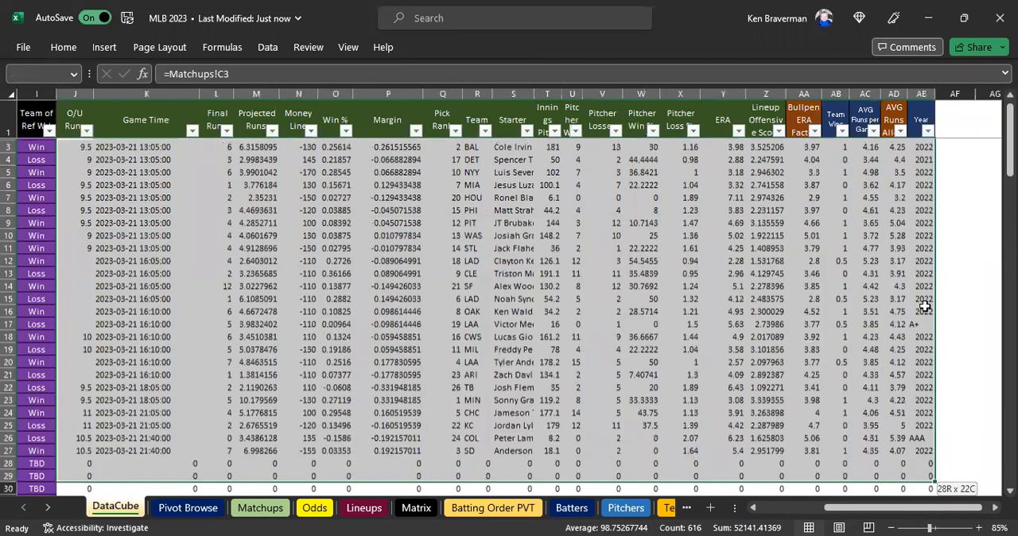
drag(925, 306, 922, 360)
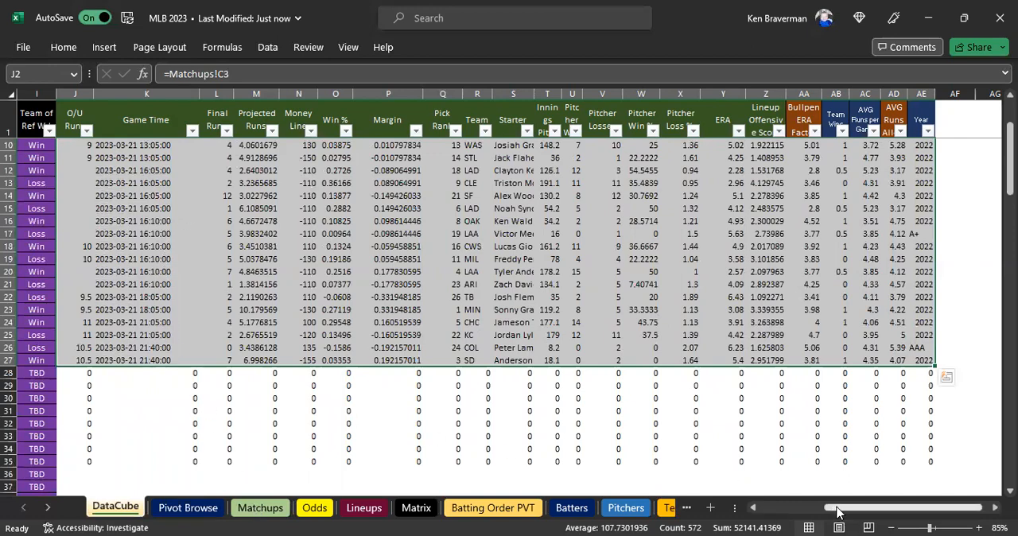
drag(838, 508, 799, 508)
scroll(360, 378, left, 3)
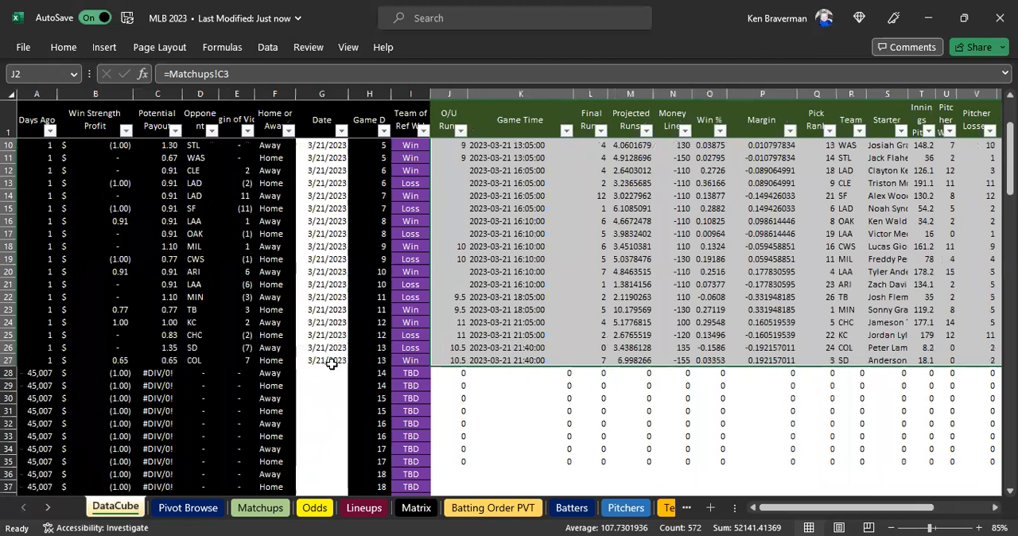
right_click(501, 229)
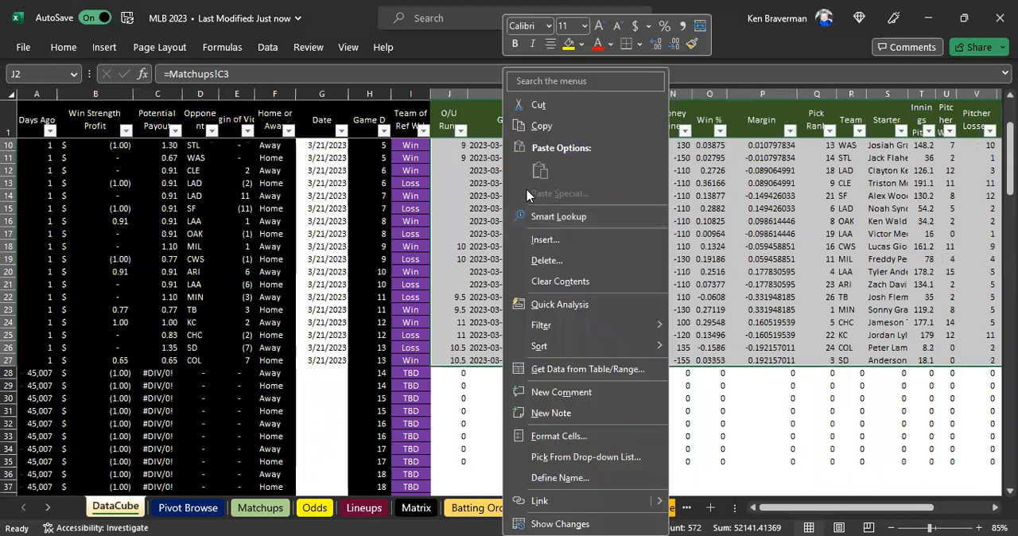
click(541, 126)
Paste the copied game data over itself as values, replacing the Matchups links.
scroll(512, 247, up, 3)
scroll(514, 249, down, 3)
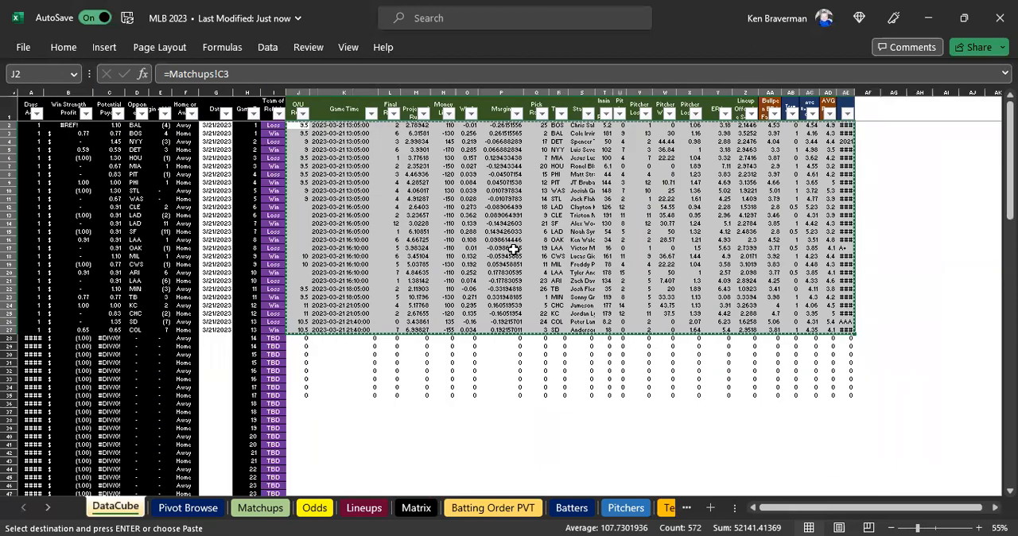
key(ctrl+q)
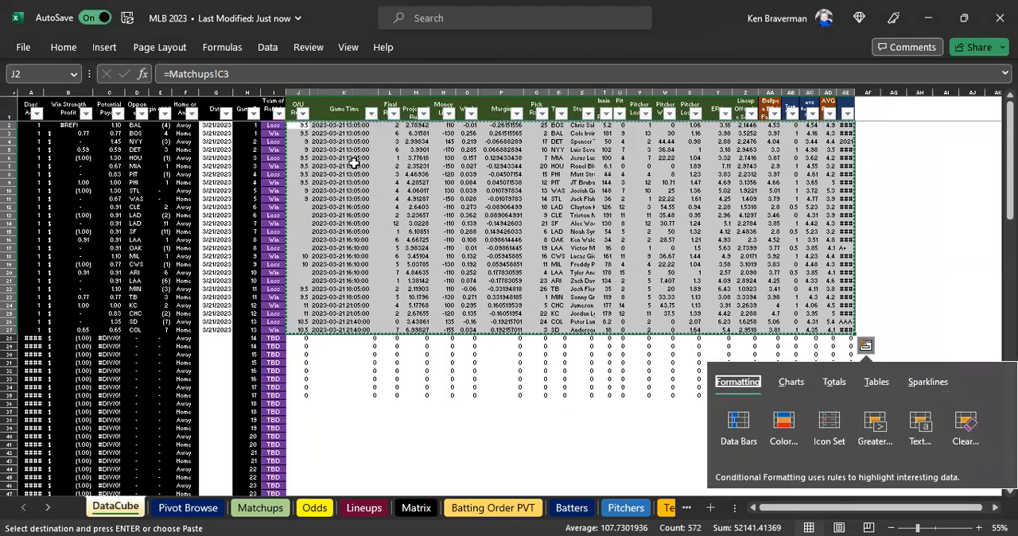
right_click(387, 166)
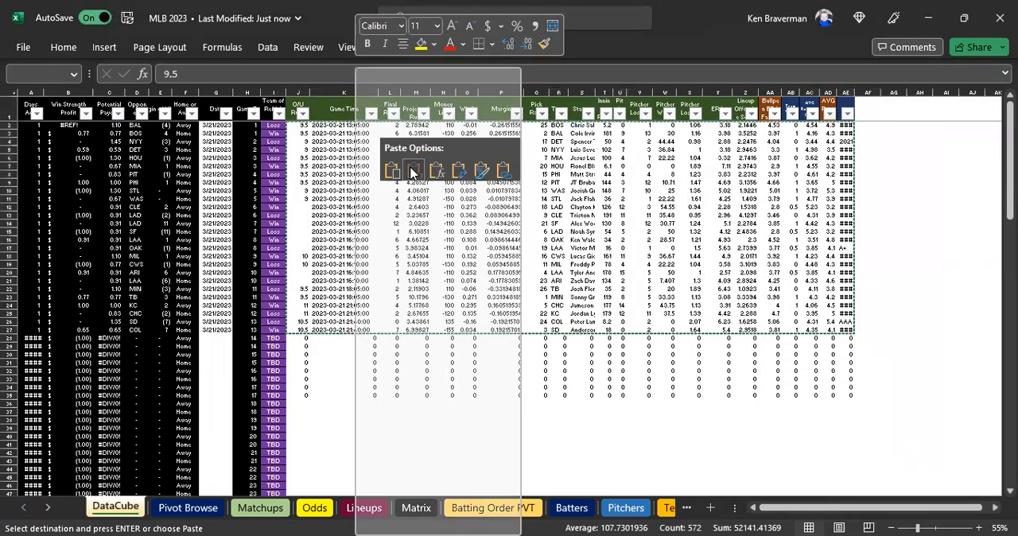
click(409, 167)
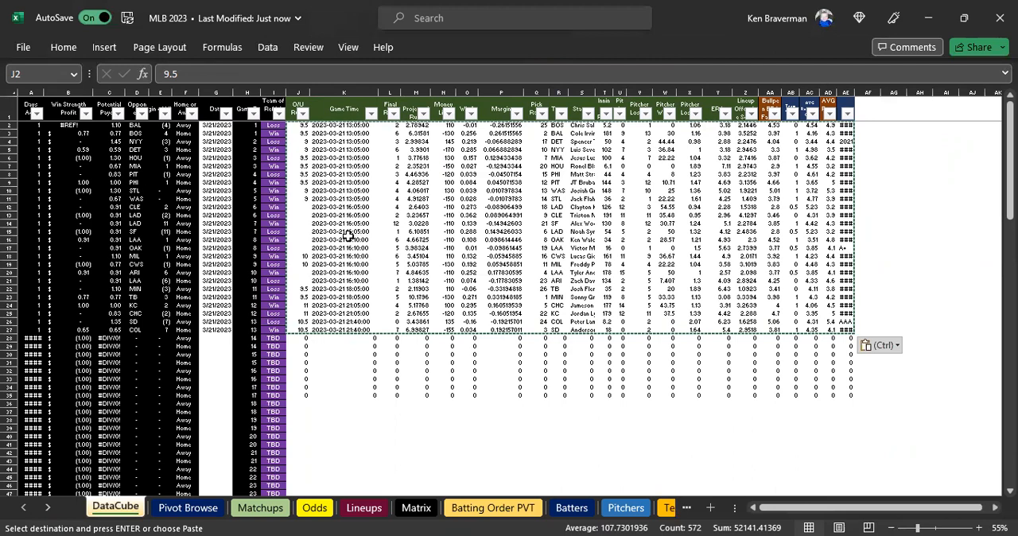
Enter the date 3/22 in cell G28, directly below the last 3/21/2023 row.
scroll(330, 242, down, 2)
click(227, 331)
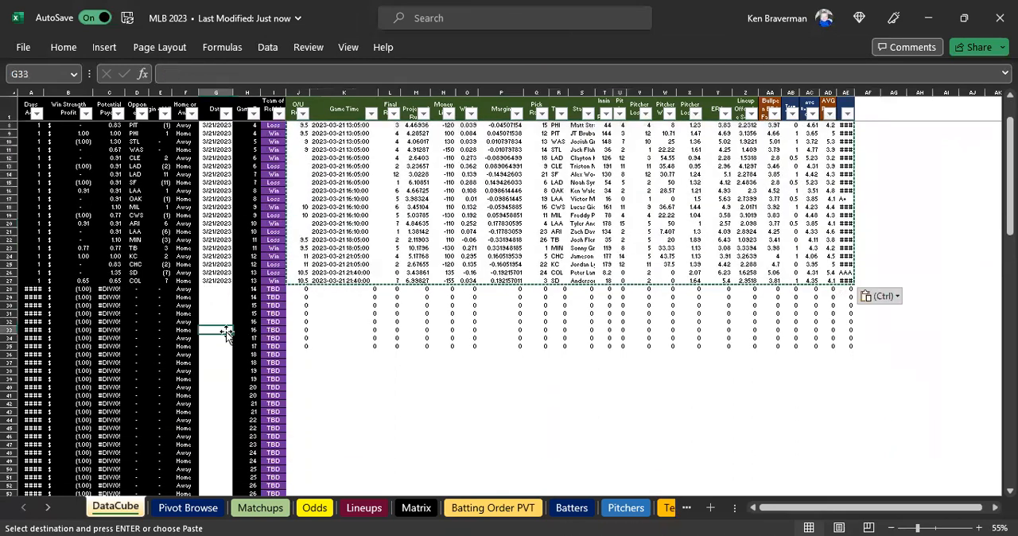
scroll(231, 333, up, 2)
click(322, 321)
text(3/22)
key(Return)
scroll(568, 334, up, 2)
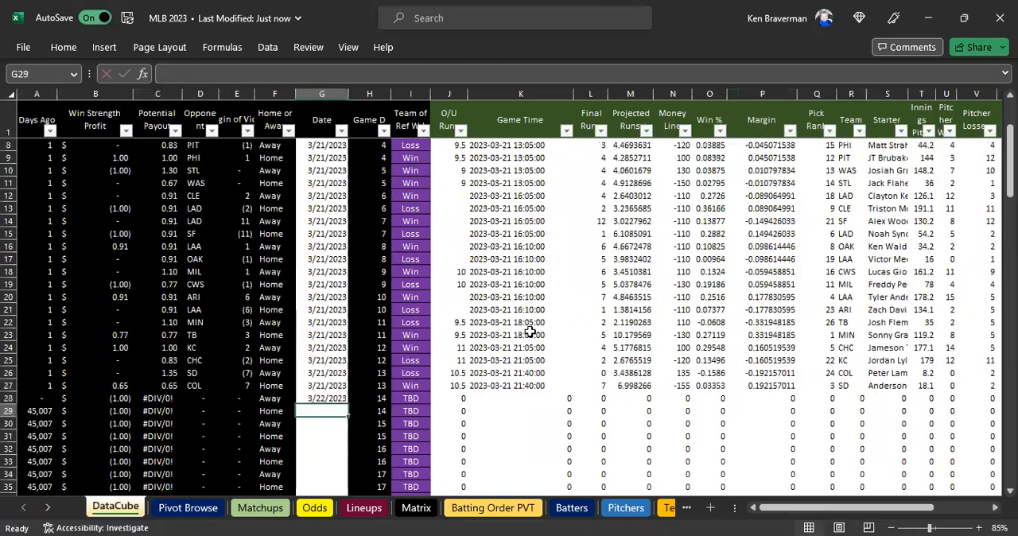
Clear the leftover linked zeros below the 3/21/2023 games, from J28 across to the Year column.
scroll(473, 342, down, 1)
click(461, 361)
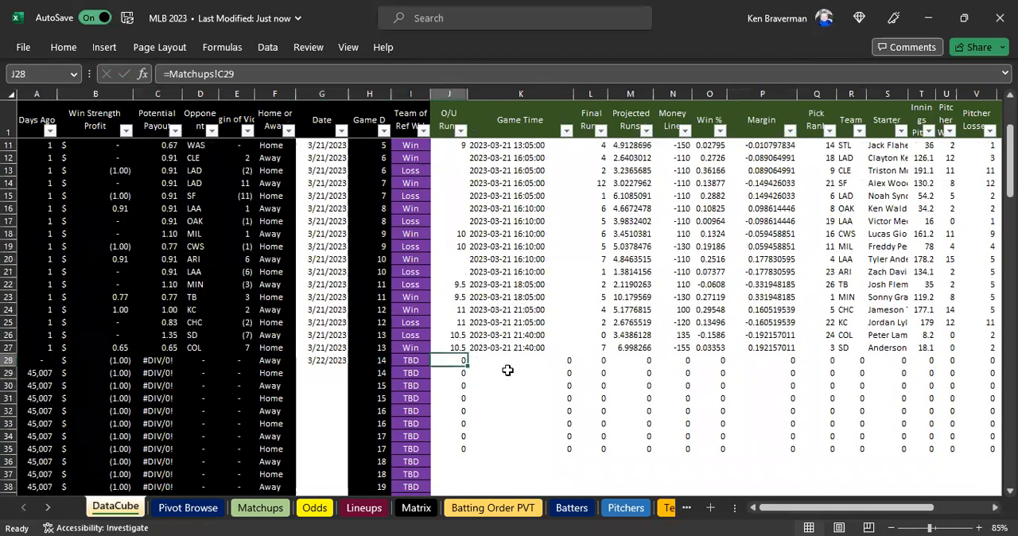
key(ctrl+shift+End)
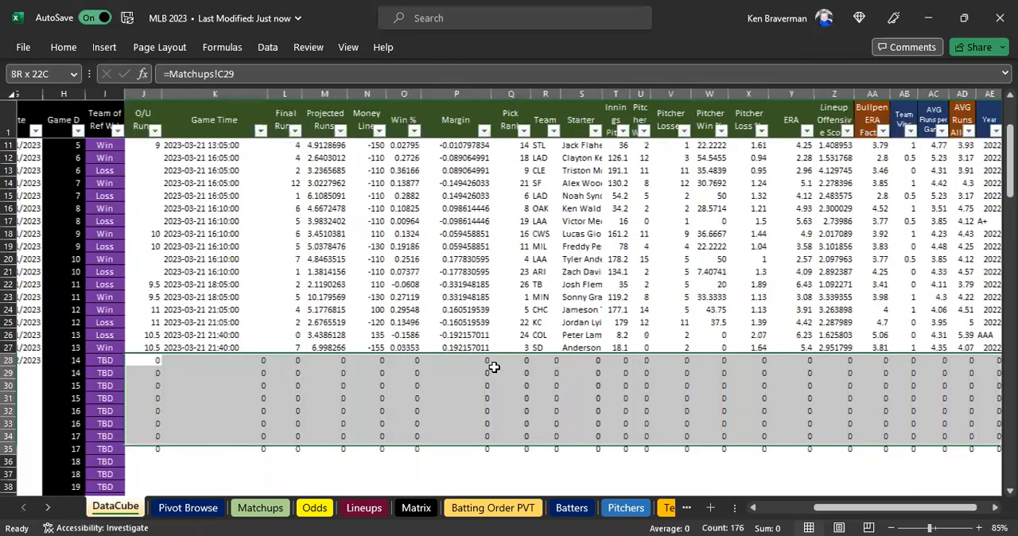
key(Delete)
key(Up)
key(Left)
scroll(493, 366, left, 3)
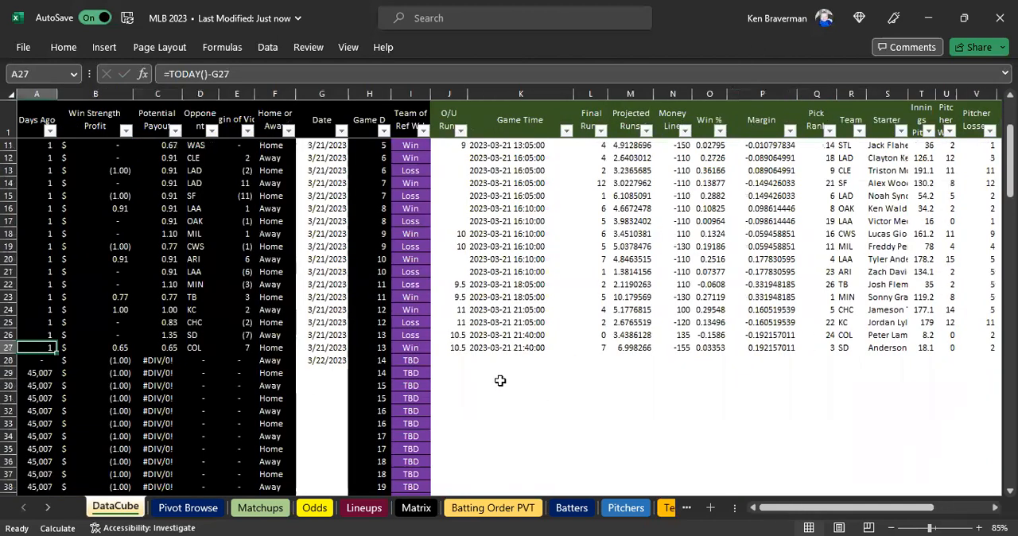
Link J28 to cell C3 of the Matchups sheet and fill the formula across to column AE and down the rows below.
click(457, 362)
text(=)
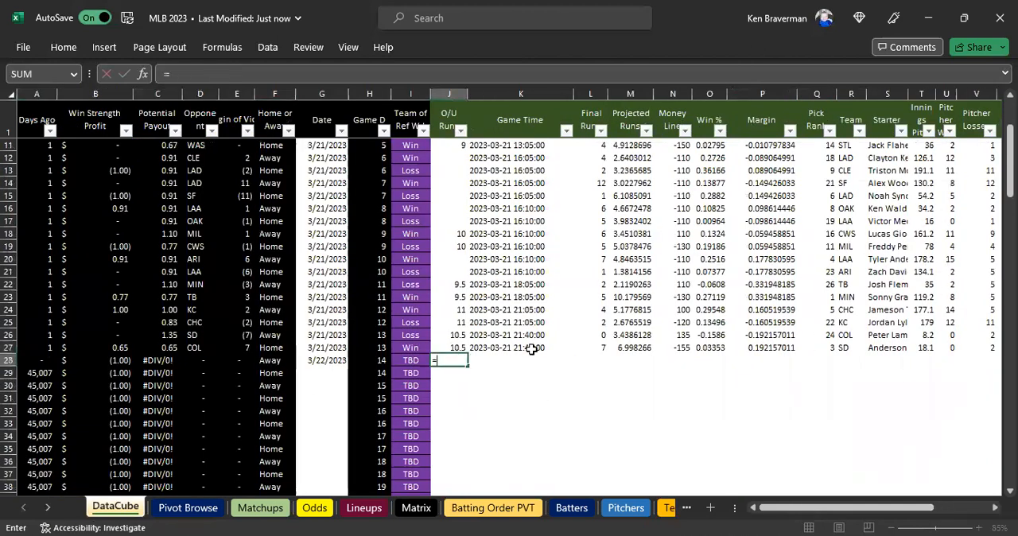
click(259, 508)
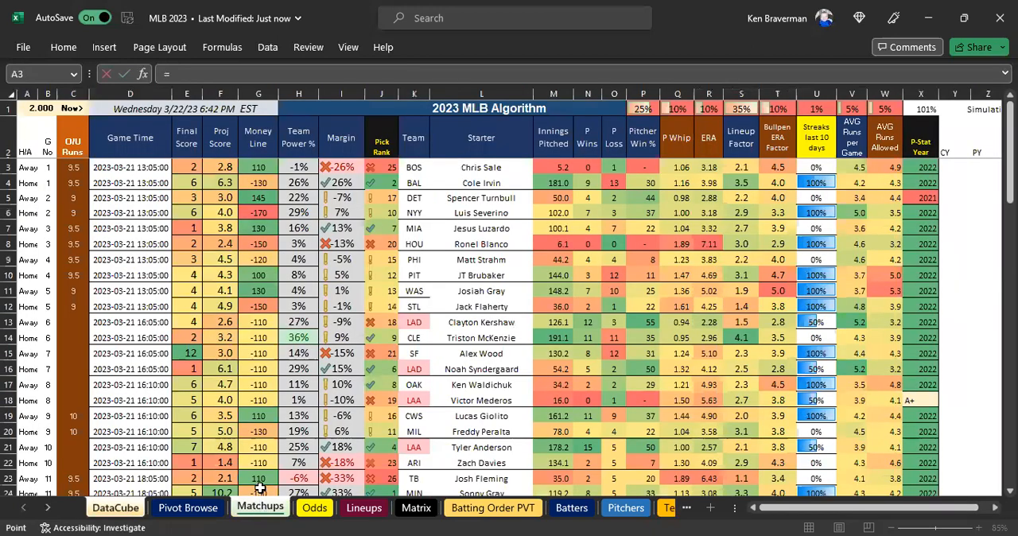
click(70, 169)
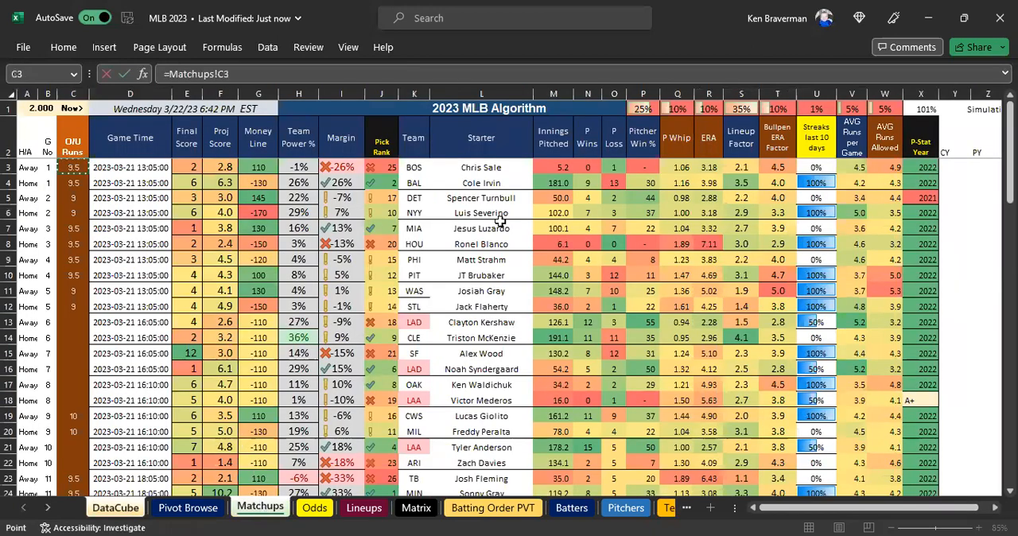
key(Return)
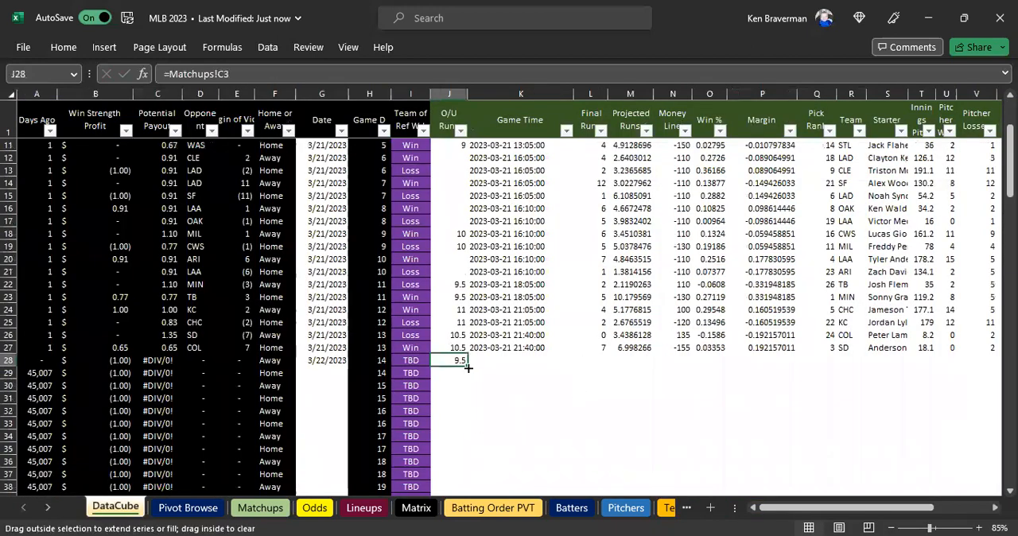
drag(468, 368, 938, 360)
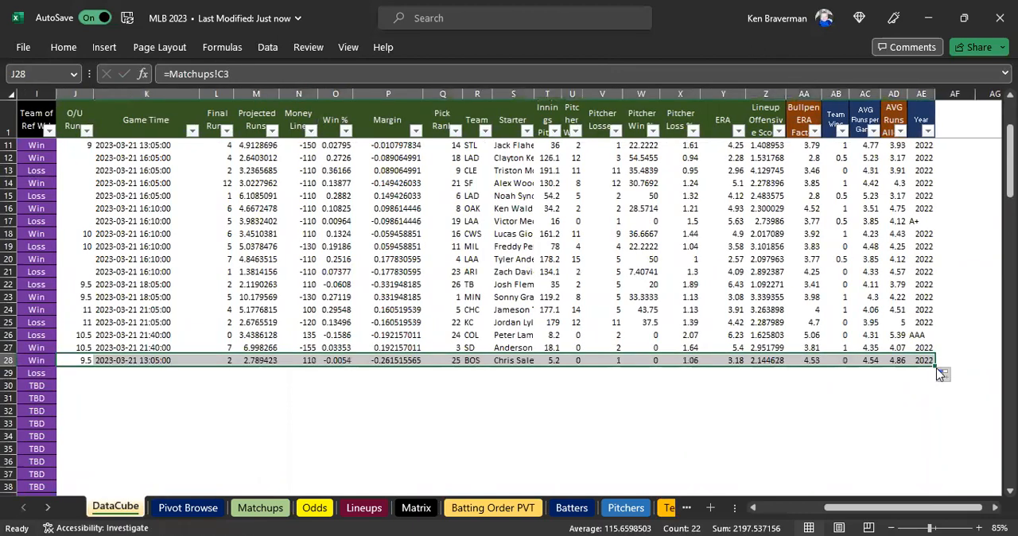
drag(933, 484, 172, 318)
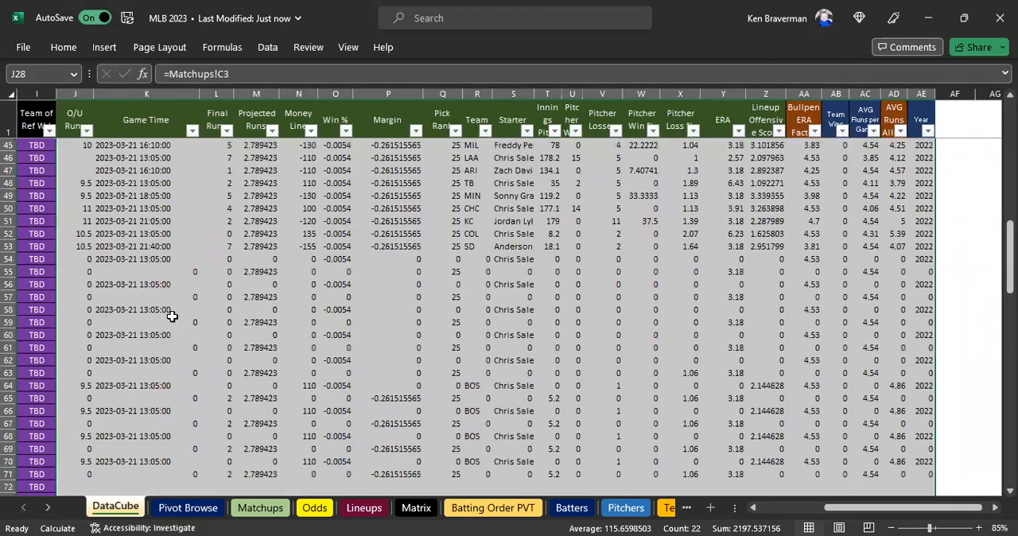
Review the newly linked rows from row 28 downward and compare them with the value-only 3/21/2023 rows above.
scroll(172, 317, up, 9)
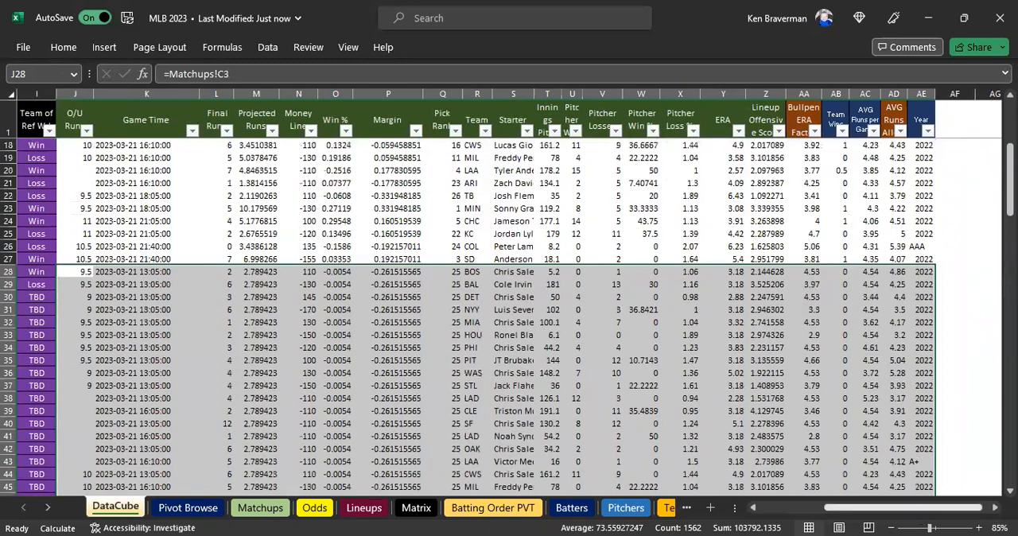
scroll(795, 518, left, 2)
scroll(493, 383, left, 2)
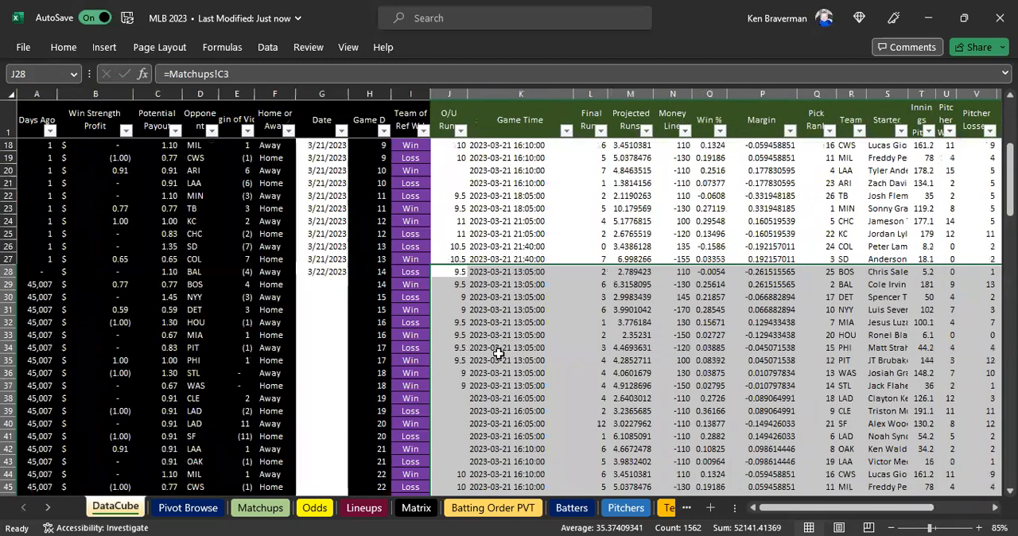
click(459, 321)
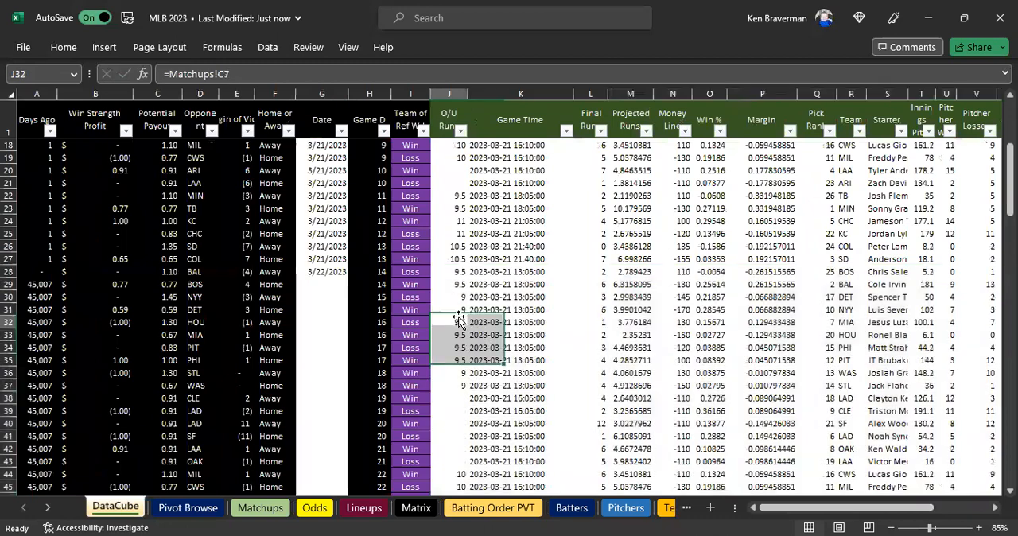
key(shift+Up)
key(shift+Up)
key(shift+Up)
key(shift+Up)
scroll(501, 326, up, 2)
click(479, 325)
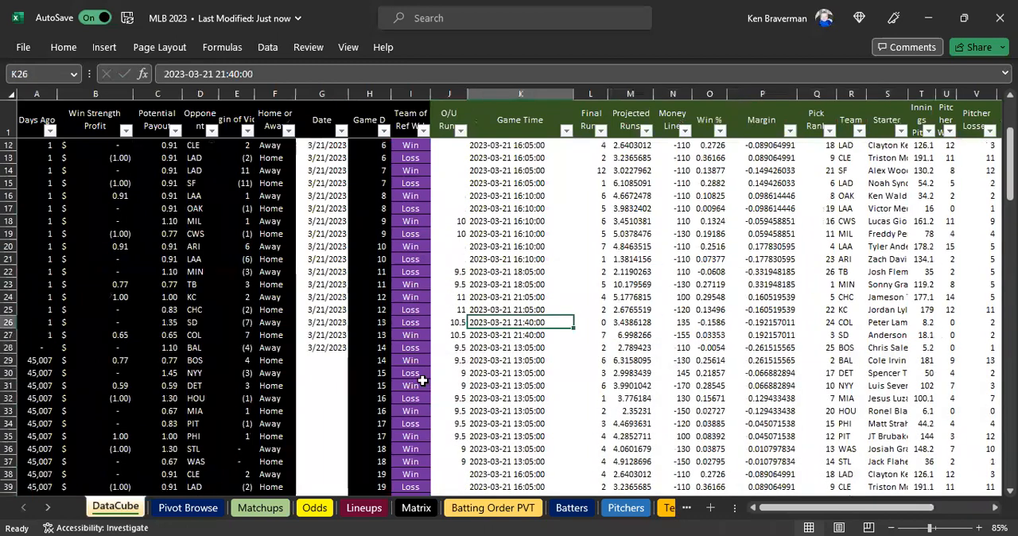
Fill the stored 3/21/2023 game rows with yellow, from J2 across to AE27.
click(9, 348)
click(449, 327)
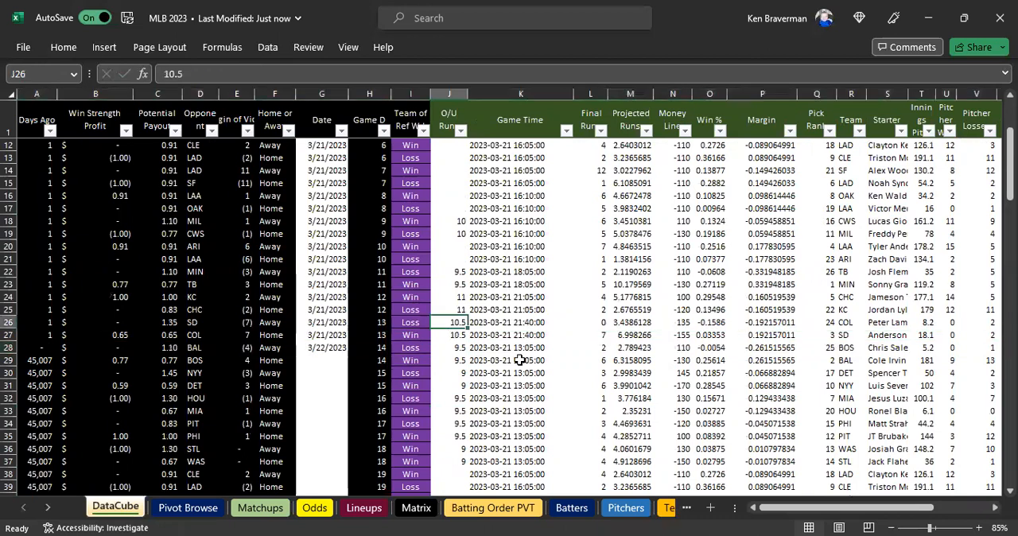
drag(449, 331, 449, 125)
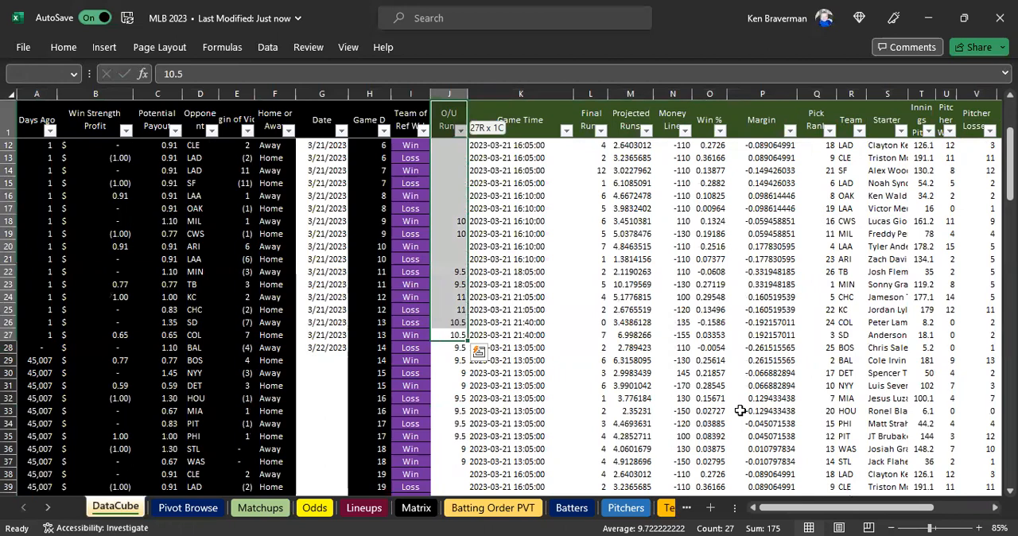
key(ctrl+shift+Right)
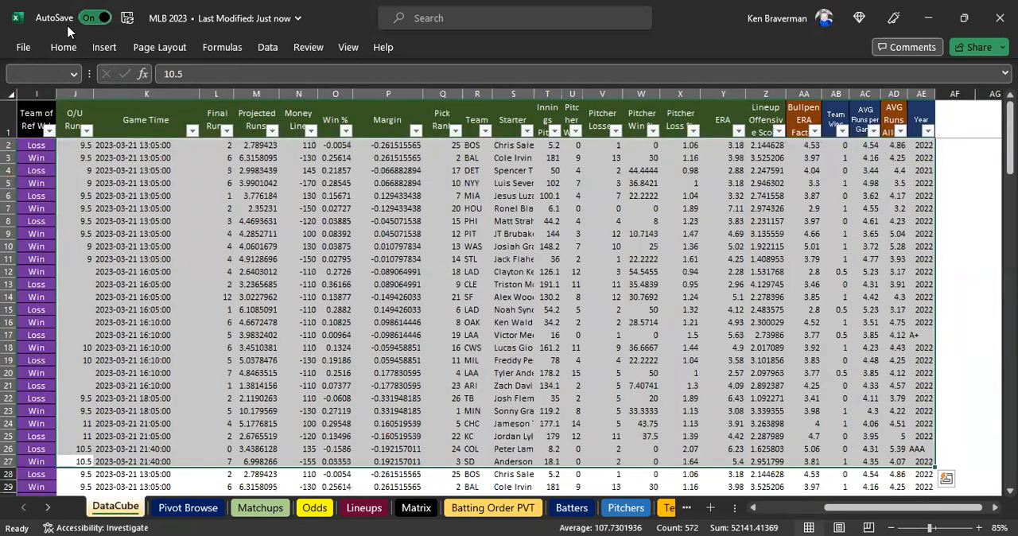
click(63, 48)
click(244, 100)
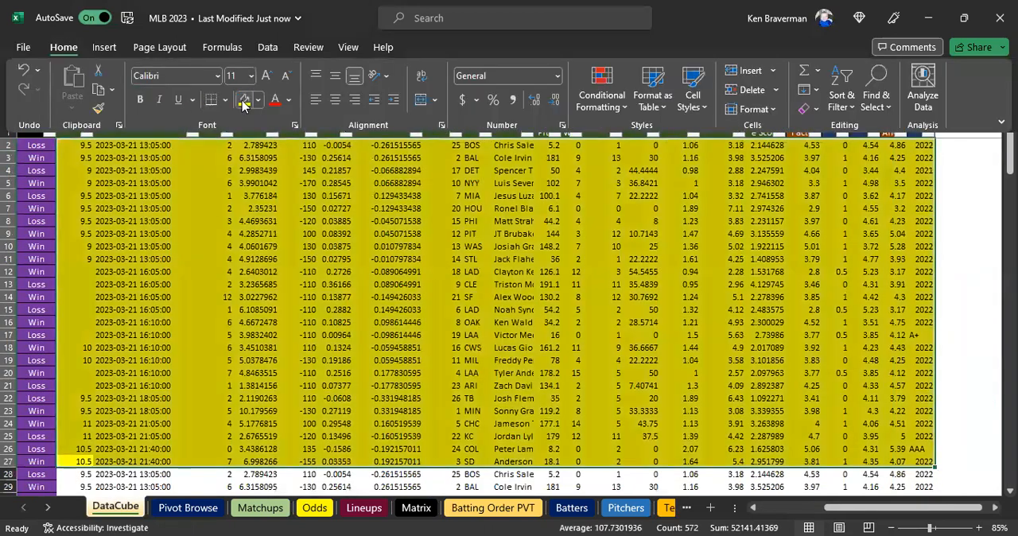
scroll(525, 347, down, 3)
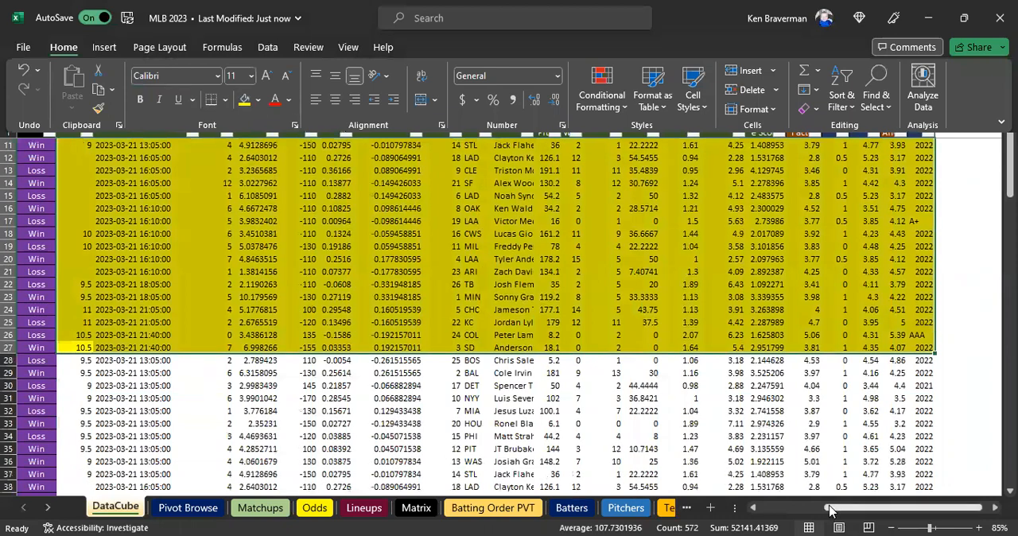
drag(833, 512, 767, 516)
click(477, 287)
Compare the highlighted fixed-value rows with the formula-linked rows starting at row 28.
scroll(489, 310, down, 1)
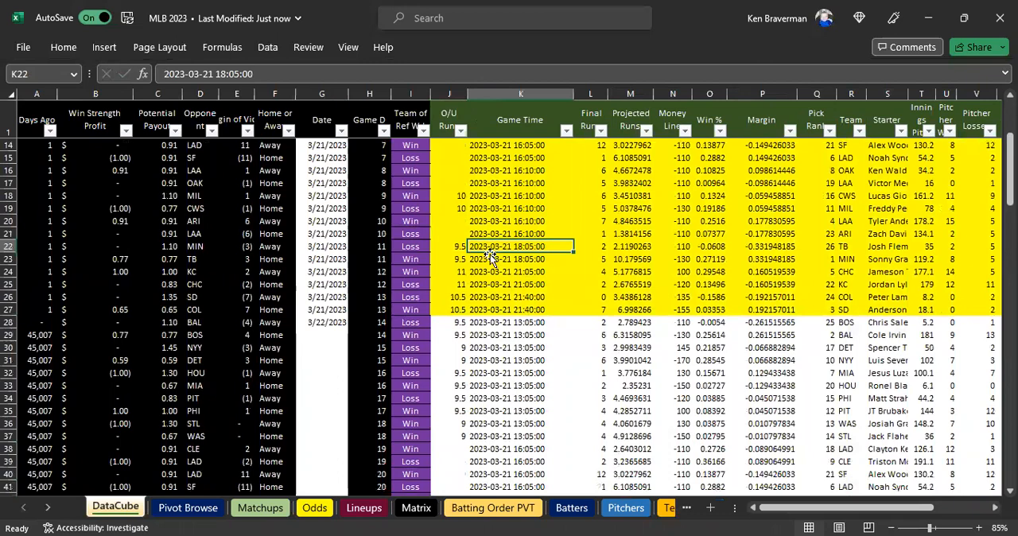
scroll(461, 262, down, 1)
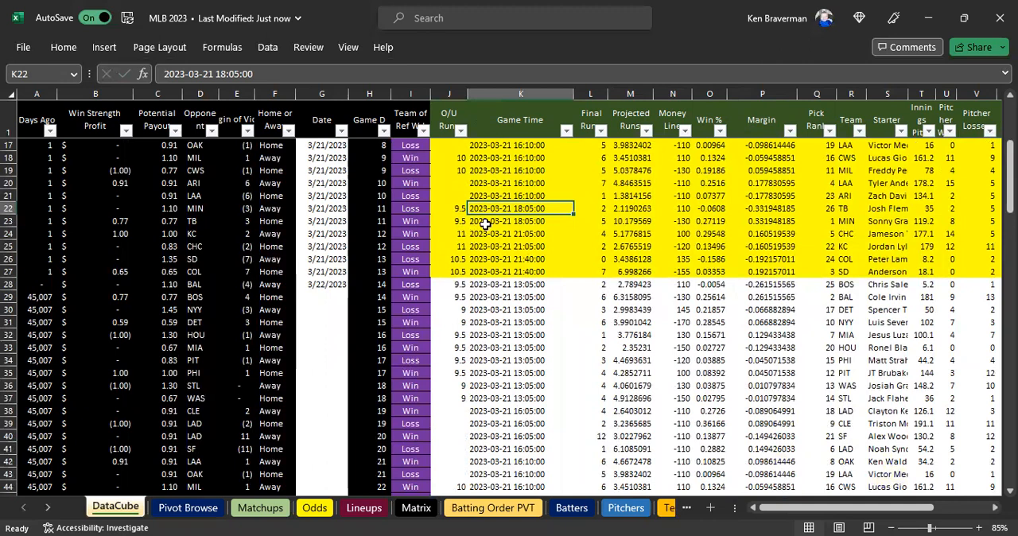
click(478, 256)
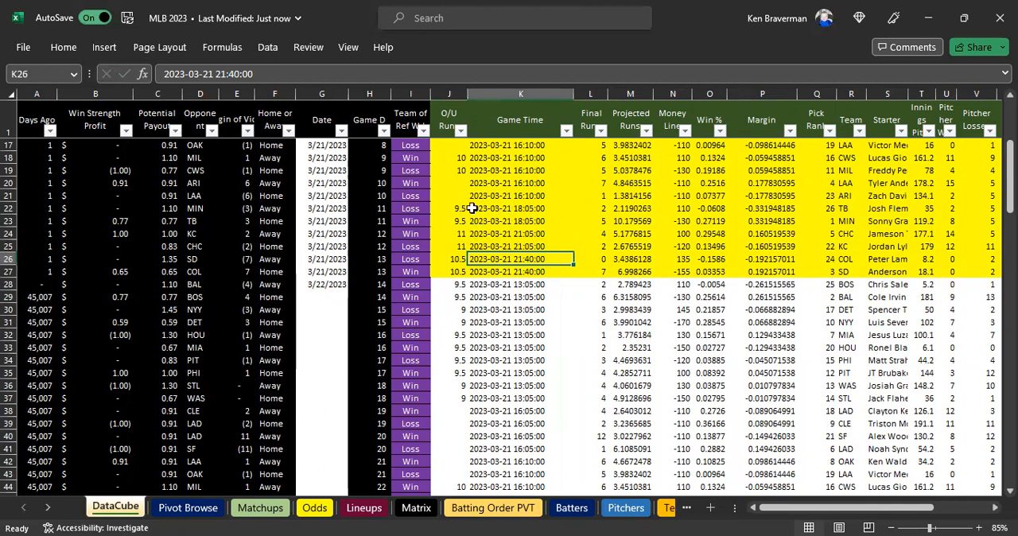
scroll(470, 213, up, 1)
scroll(471, 213, up, 5)
scroll(461, 295, down, 2)
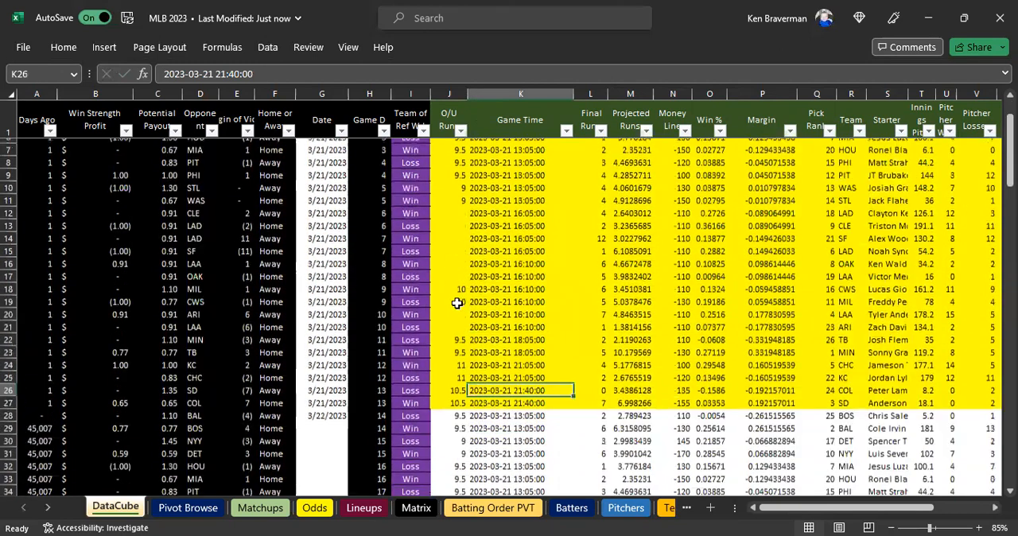
click(450, 309)
scroll(459, 358, down, 1)
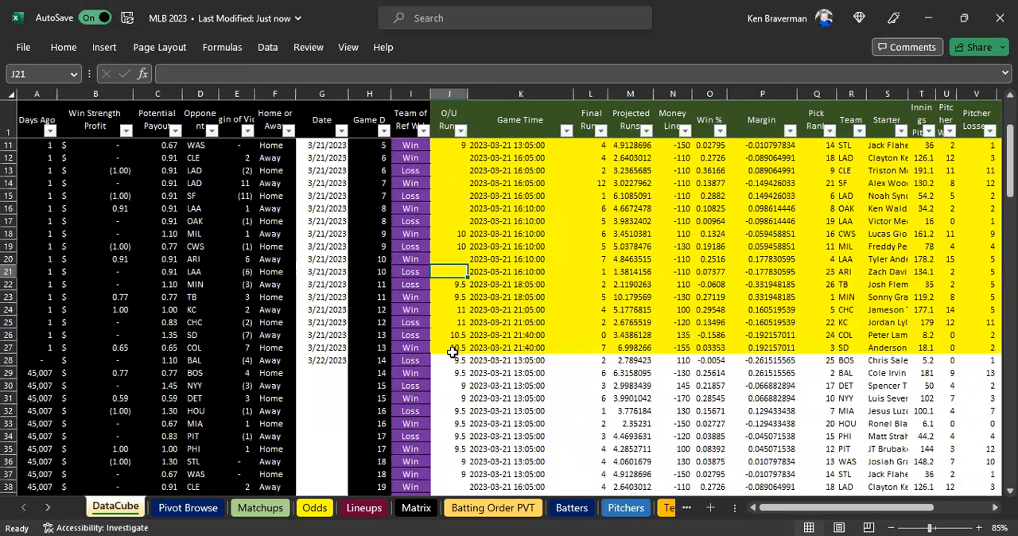
click(454, 348)
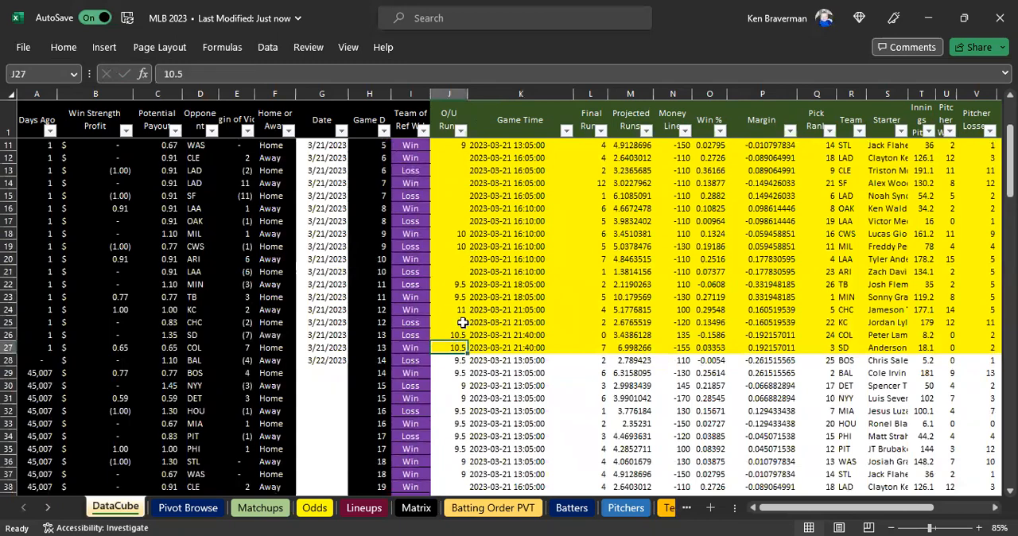
scroll(469, 314, down, 1)
click(457, 322)
scroll(501, 366, down, 2)
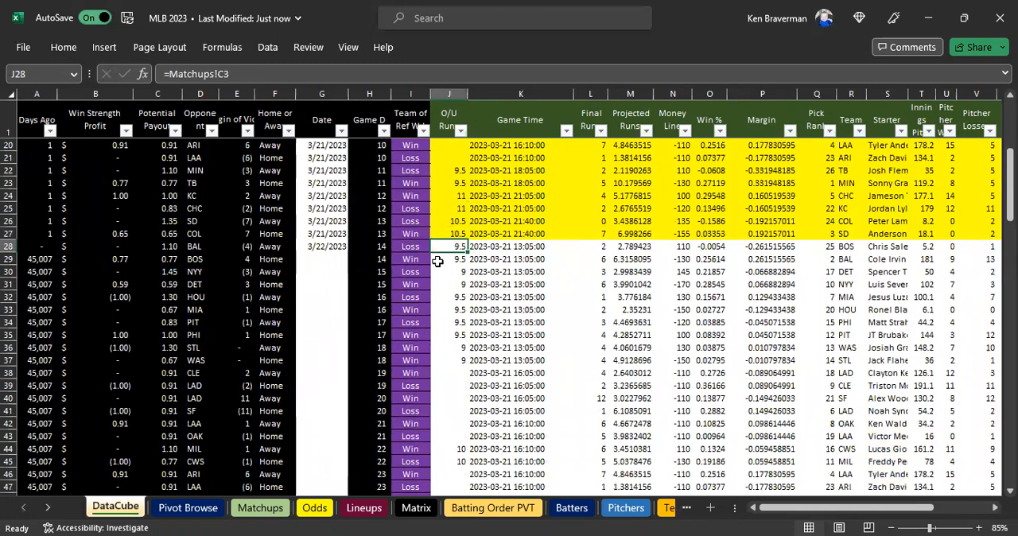
scroll(469, 239, down, 1)
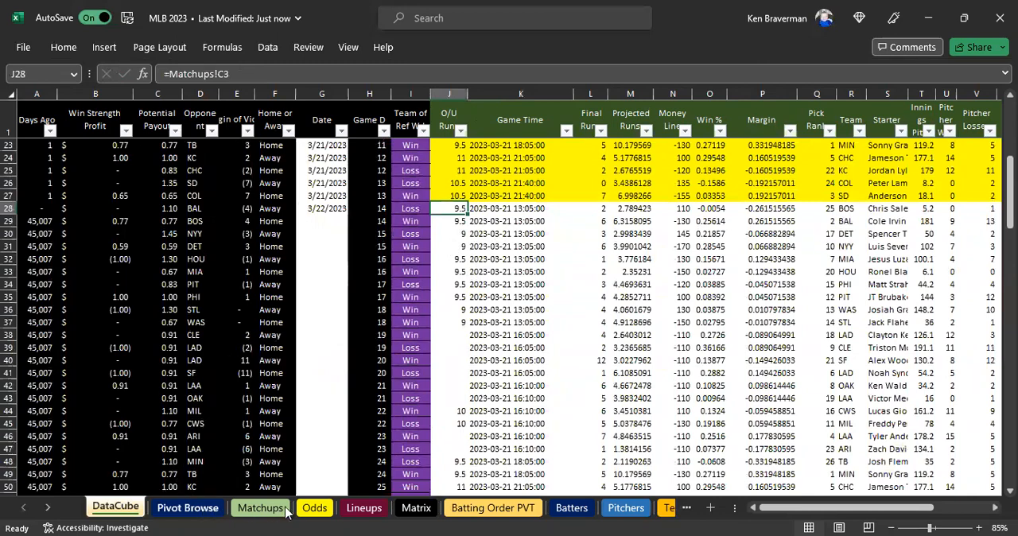
On the Odds sheet, clear the old odds below the headers from L2 through the Pitcher column, leaving L2 selected.
click(314, 507)
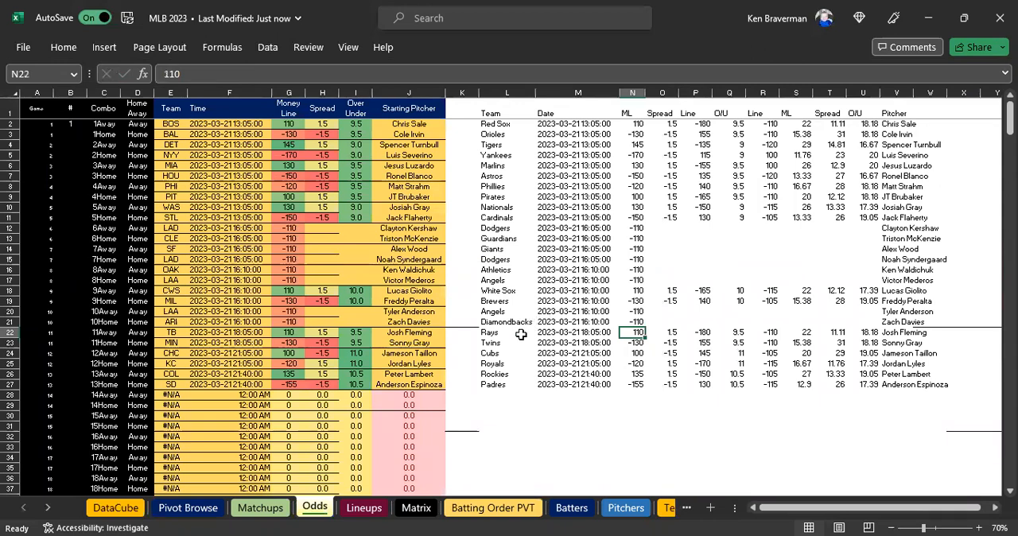
click(498, 124)
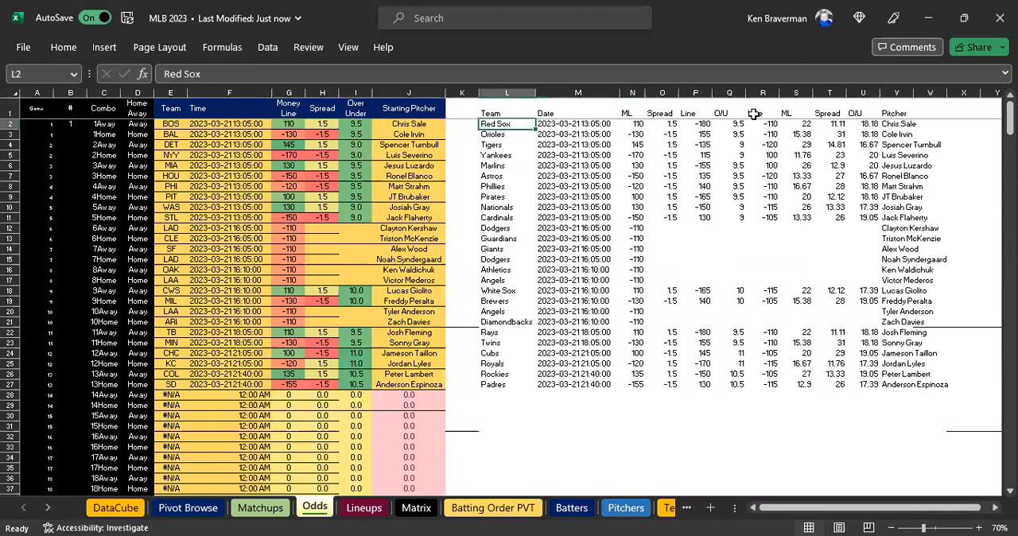
key(ctrl+shift+Right)
key(ctrl+shift+Down)
key(Delete)
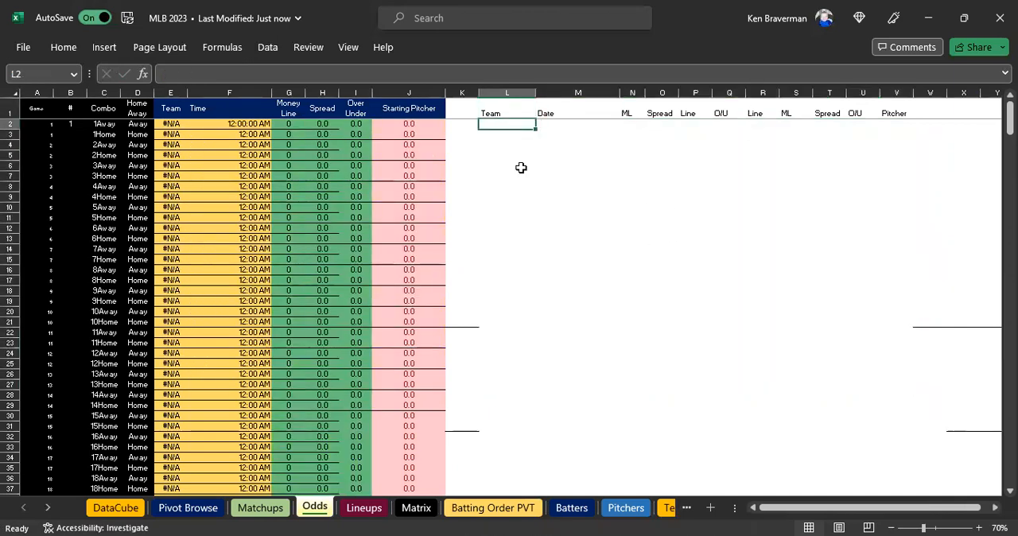
drag(506, 93, 882, 101)
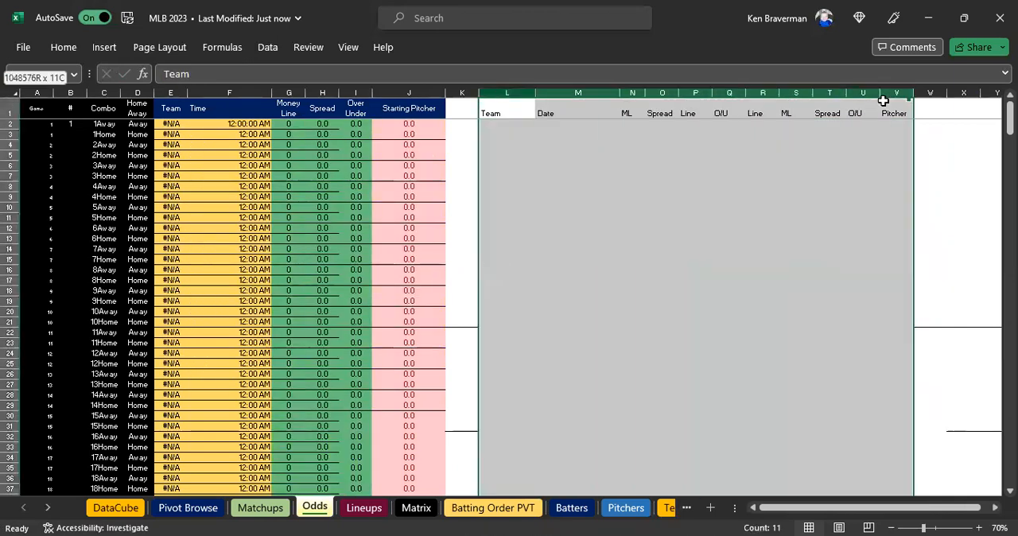
click(795, 249)
click(499, 128)
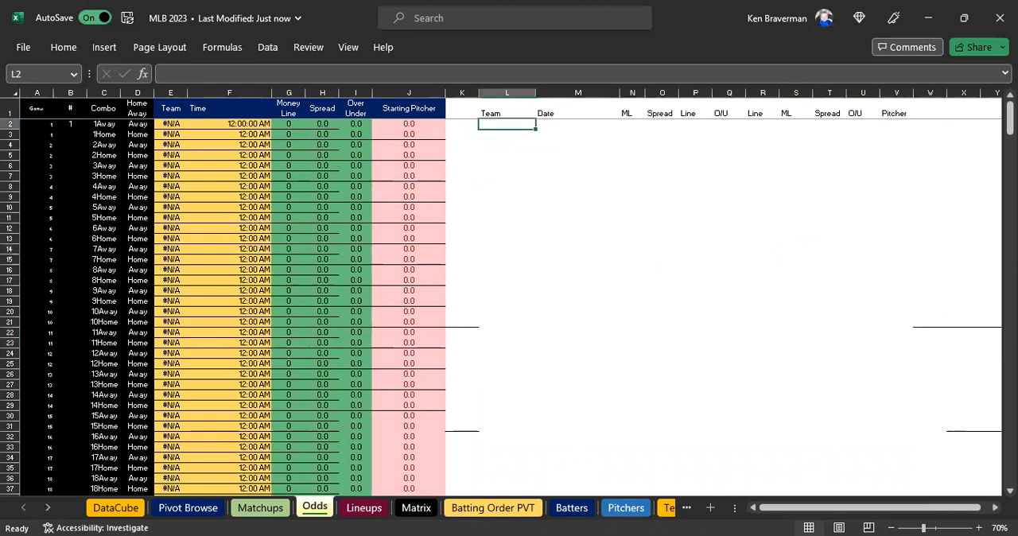
Switch to the browser, open RotoWire's MLB betting page and export the 2023-03-22 MLB odds table to Excel.
key(alt+Tab)
click(507, 90)
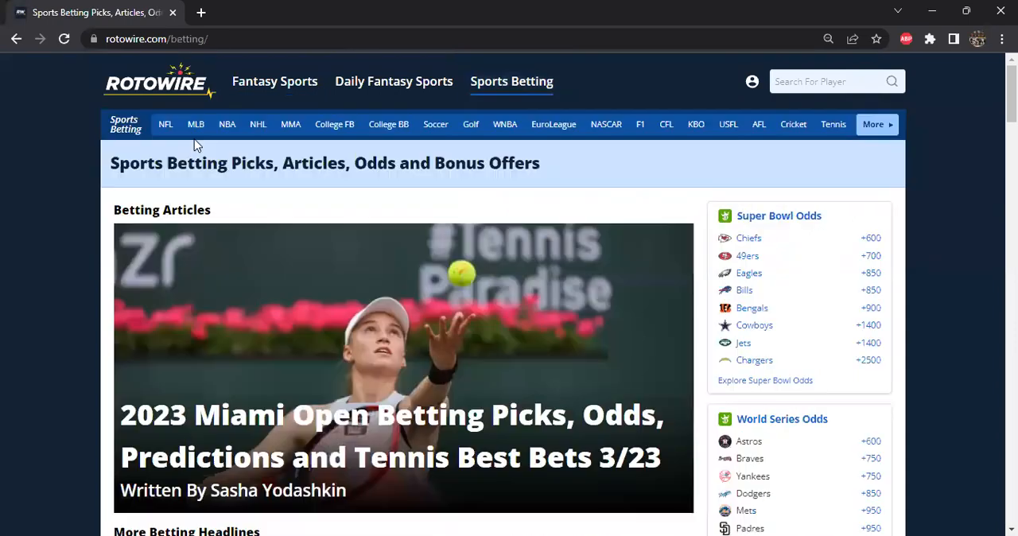
click(196, 124)
scroll(68, 224, down, 2)
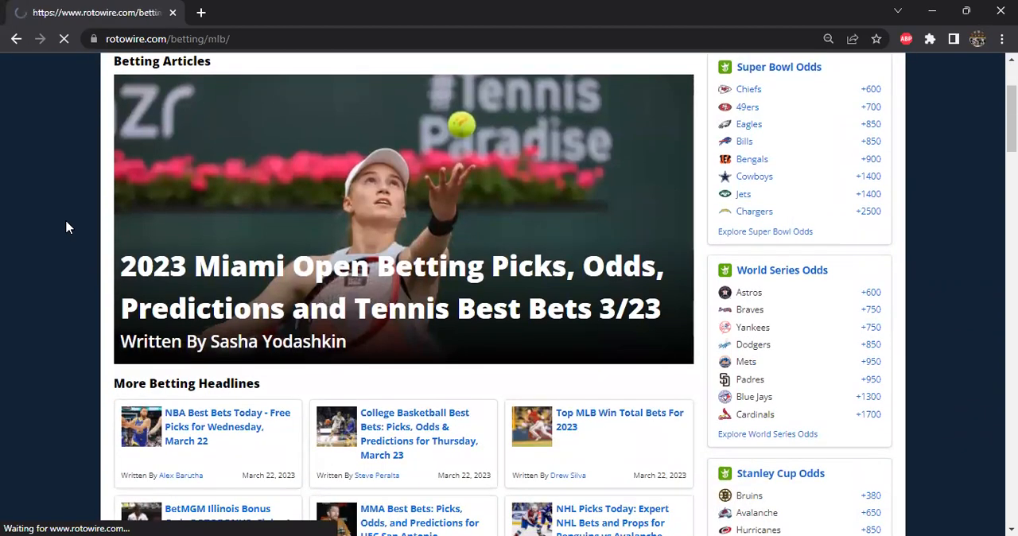
scroll(65, 223, down, 4)
scroll(64, 217, down, 2)
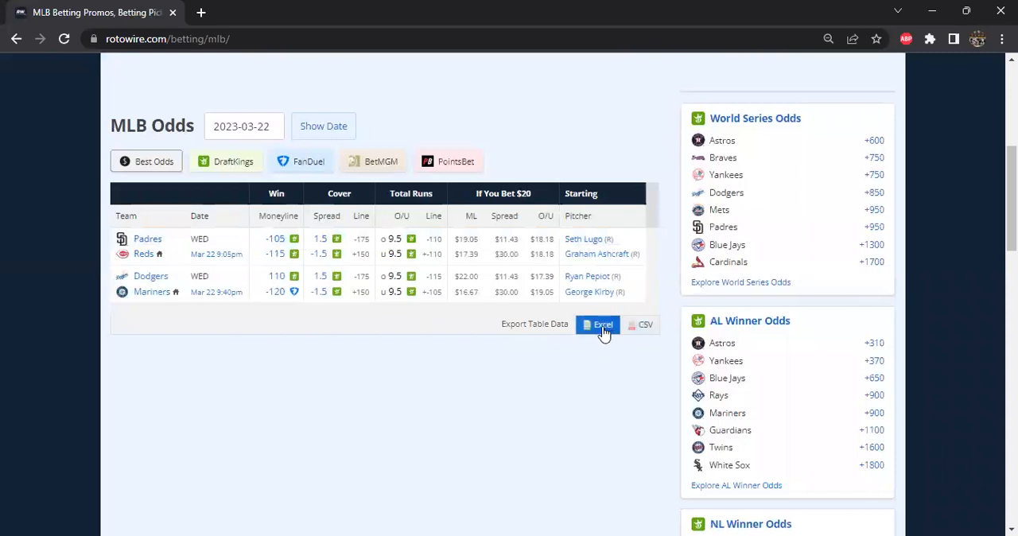
click(601, 333)
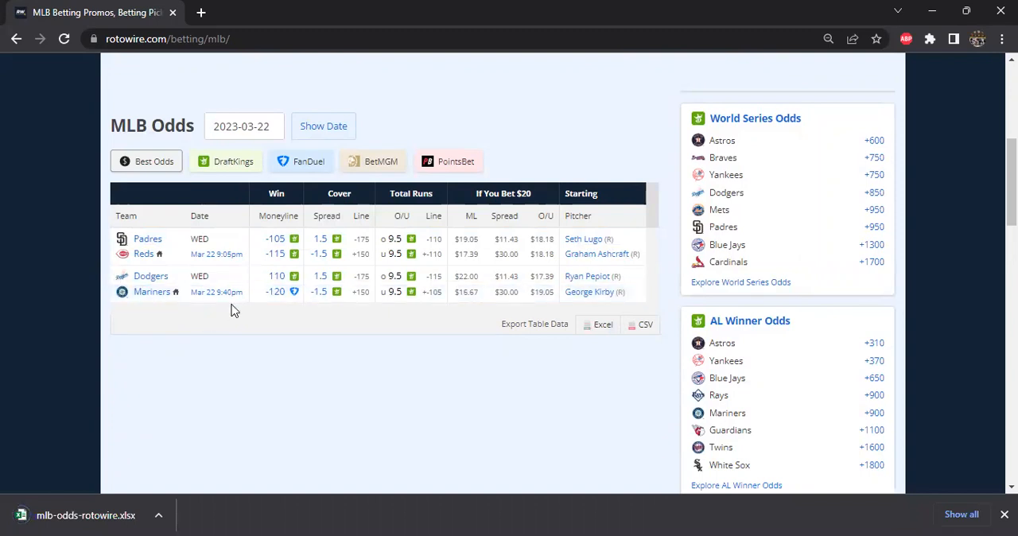
Open the MLB Daily Lineups page in RotoWire's fantasy baseball section.
scroll(274, 338, up, 1)
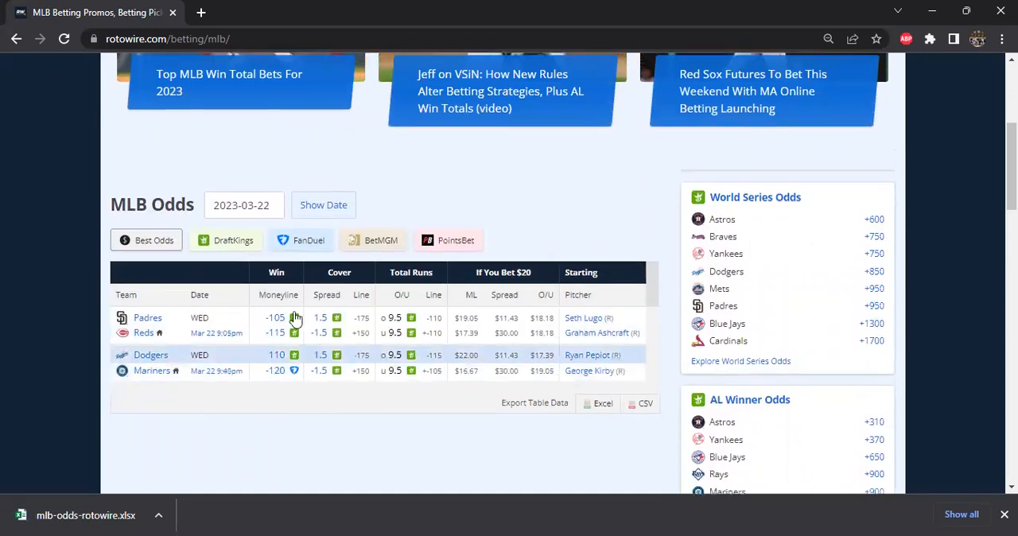
scroll(239, 318, up, 4)
click(306, 82)
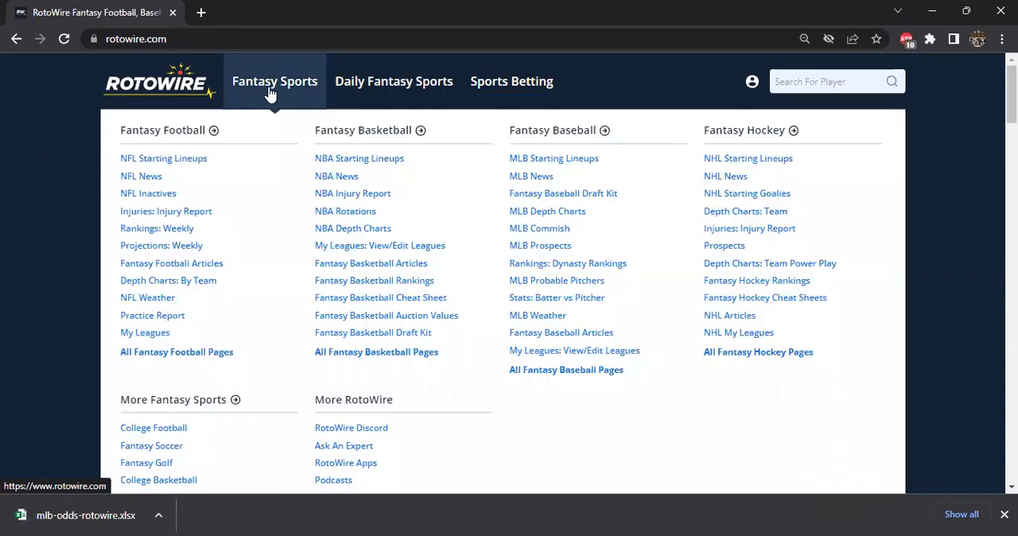
click(271, 92)
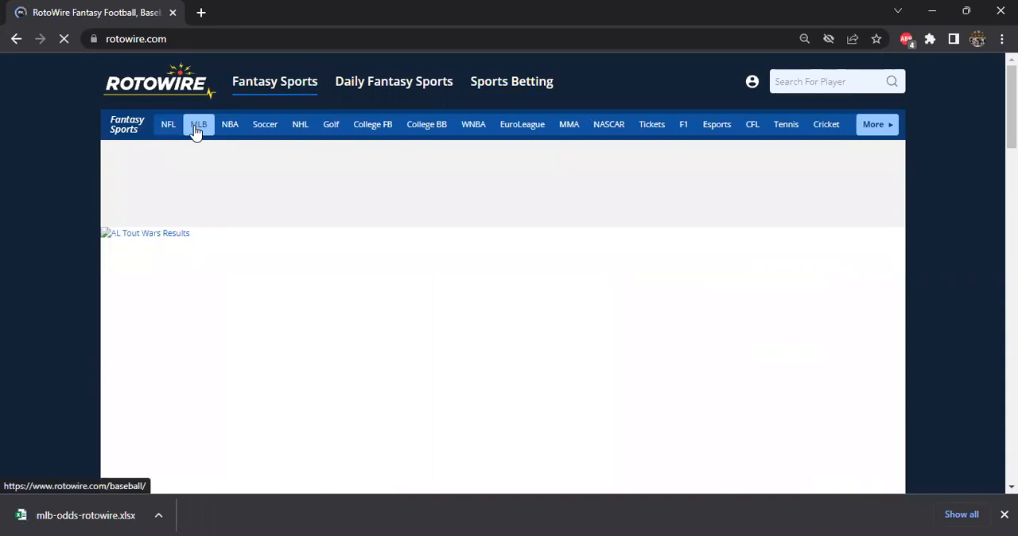
click(196, 129)
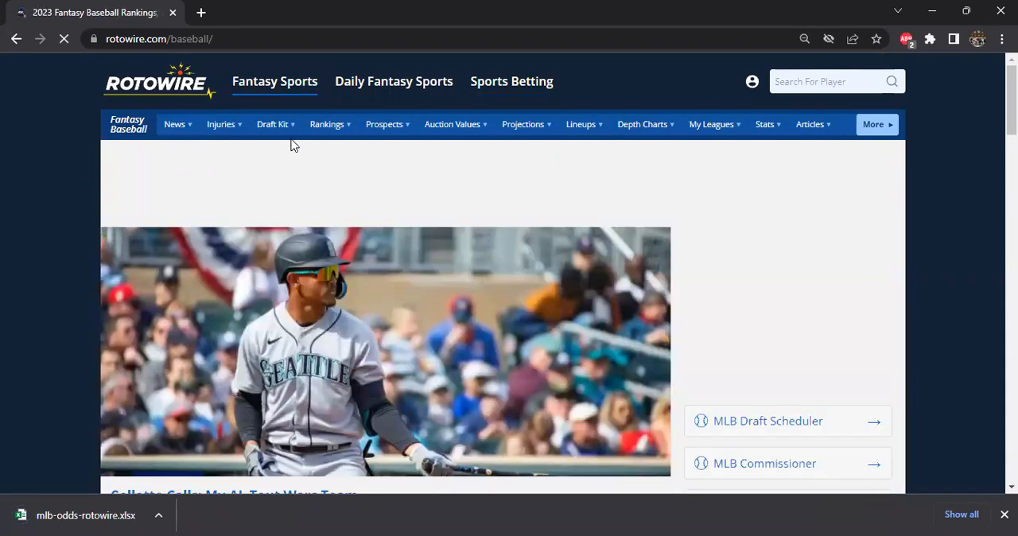
mouse_move(577, 133)
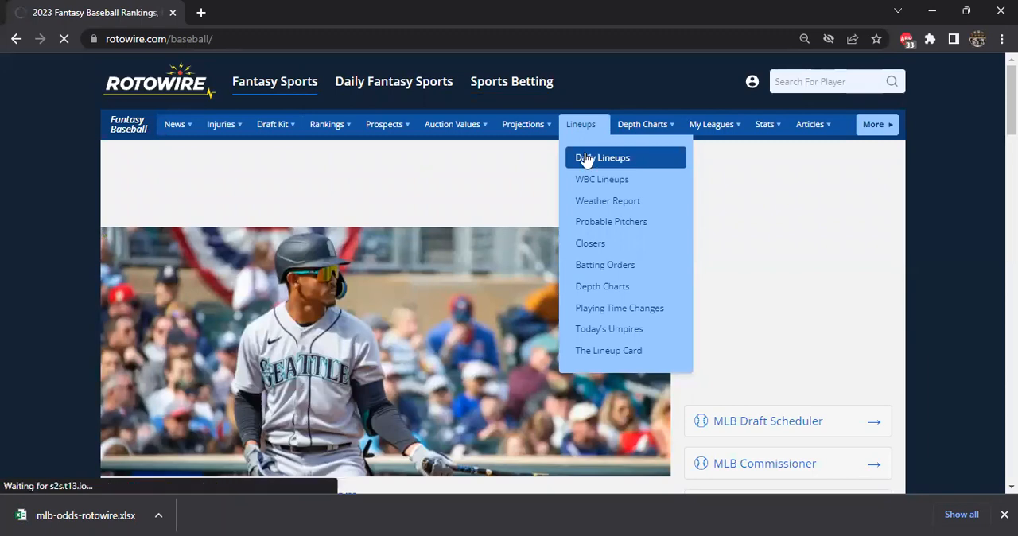
click(584, 159)
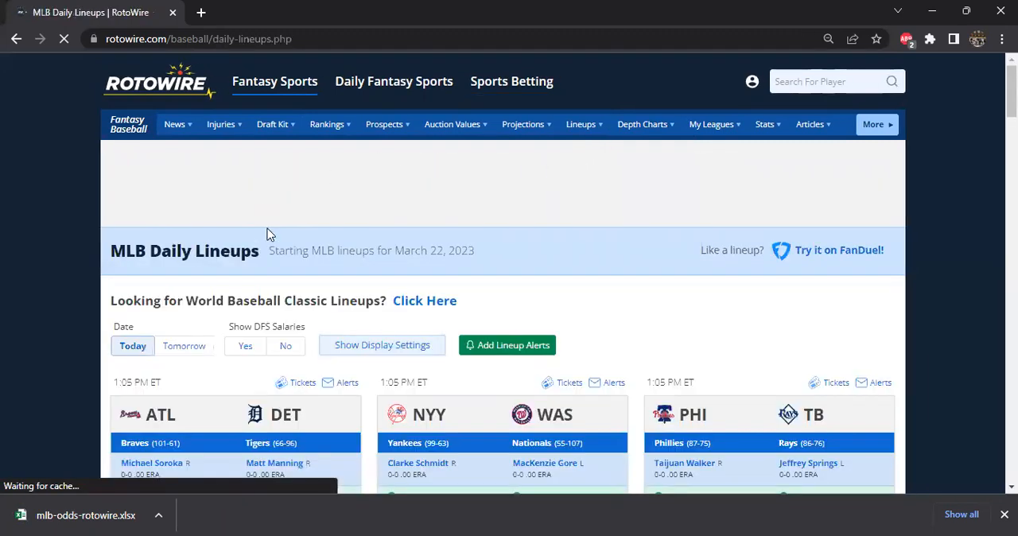
Examine the March 22, 2023 starting lineups, pitchers and confirmation status for each matchup.
scroll(267, 234, down, 3)
scroll(358, 249, down, 1)
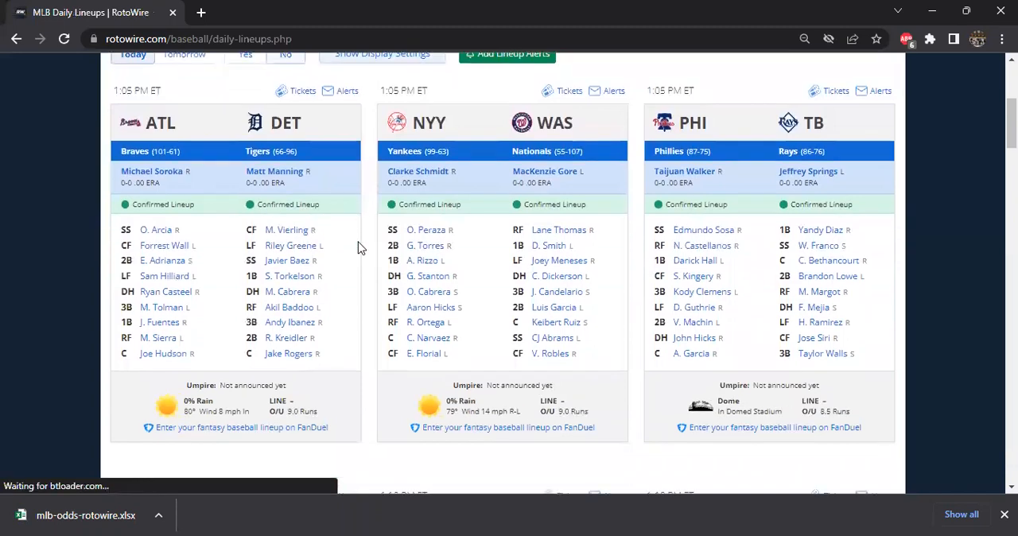
scroll(358, 249, down, 3)
scroll(343, 252, up, 4)
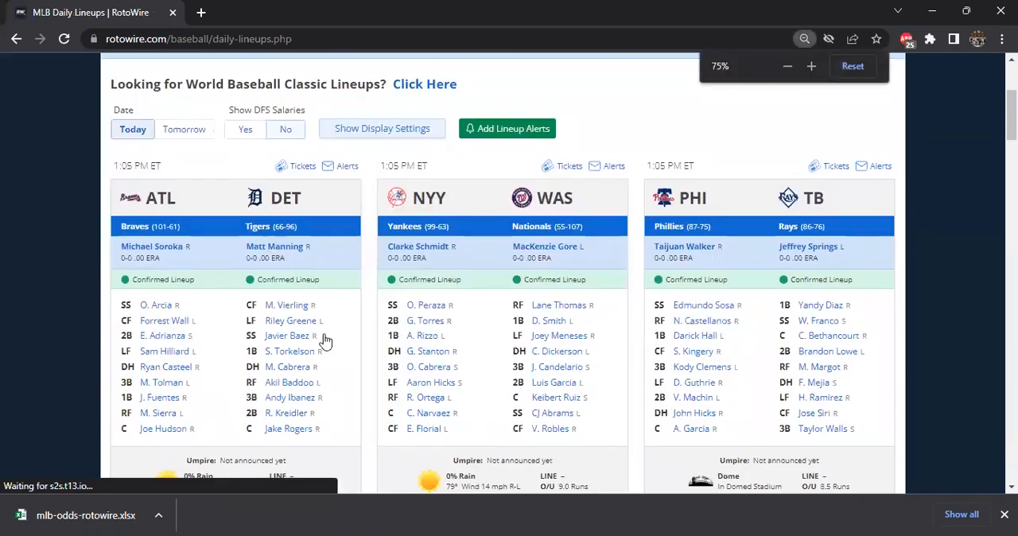
scroll(320, 340, down, 8)
scroll(319, 334, up, 8)
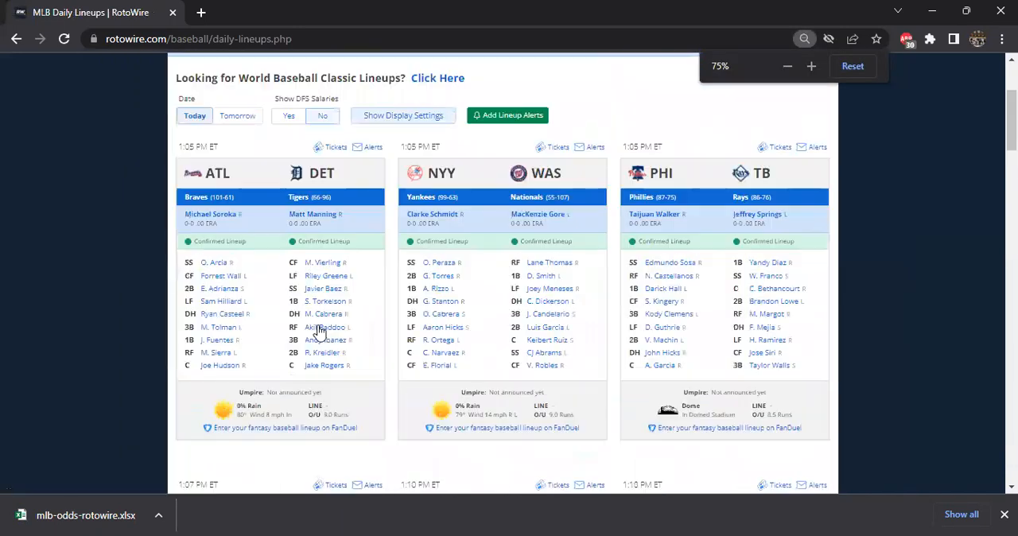
scroll(313, 271, up, 1)
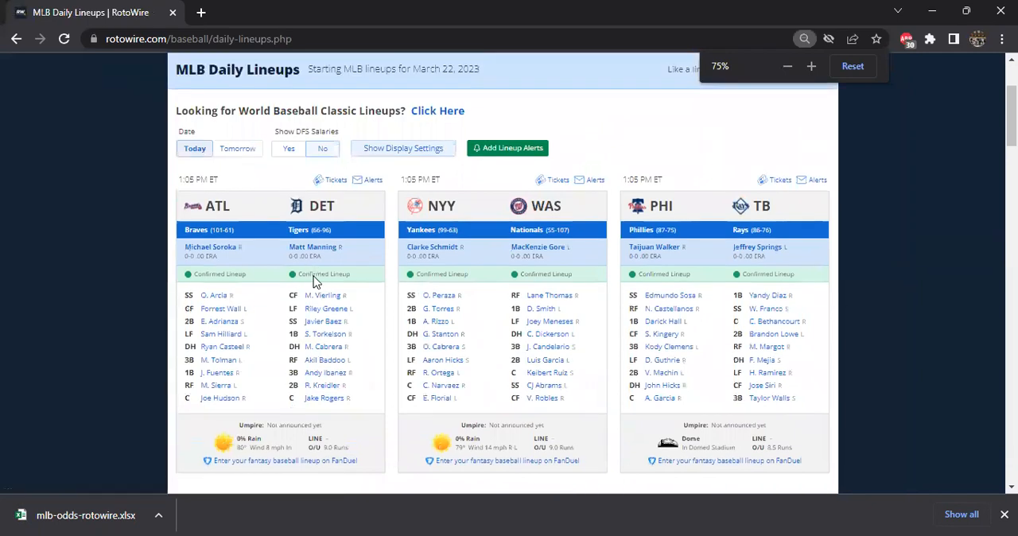
scroll(269, 268, up, 2)
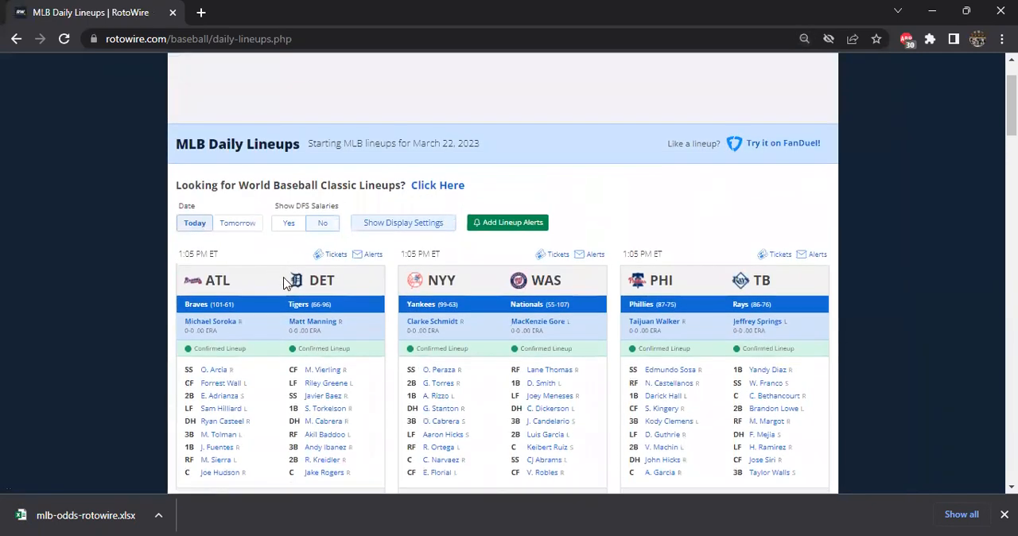
scroll(370, 314, down, 2)
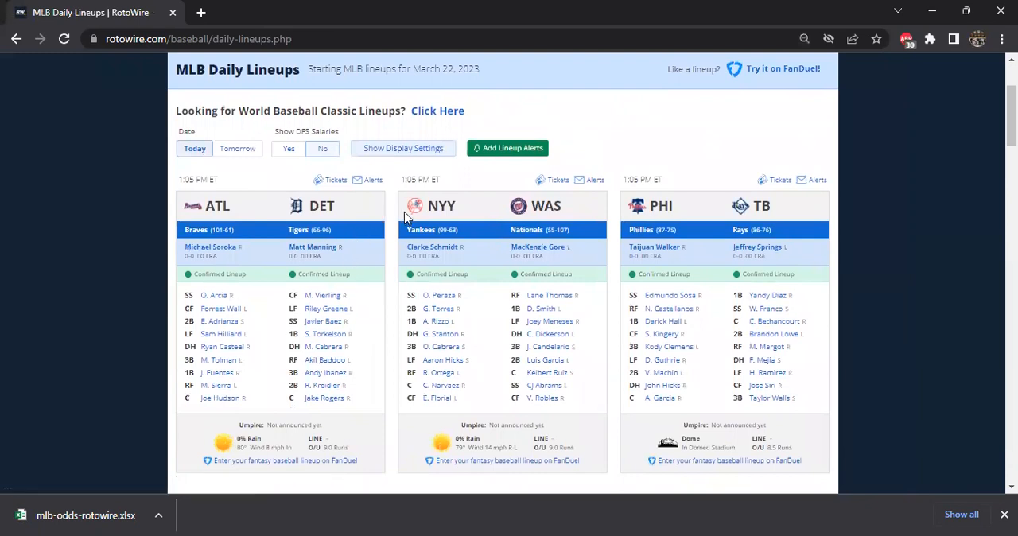
scroll(404, 215, down, 2)
scroll(404, 221, up, 4)
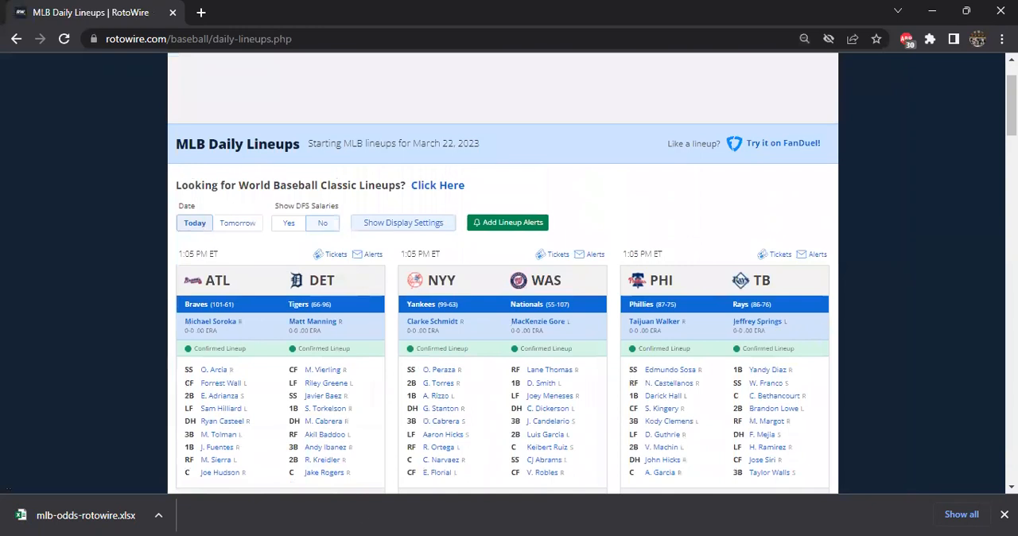
Switch to the Excel workbook and clear the old lineup data from column L of the Lineups sheet, leaving L1 selected.
key(alt+Tab)
click(364, 506)
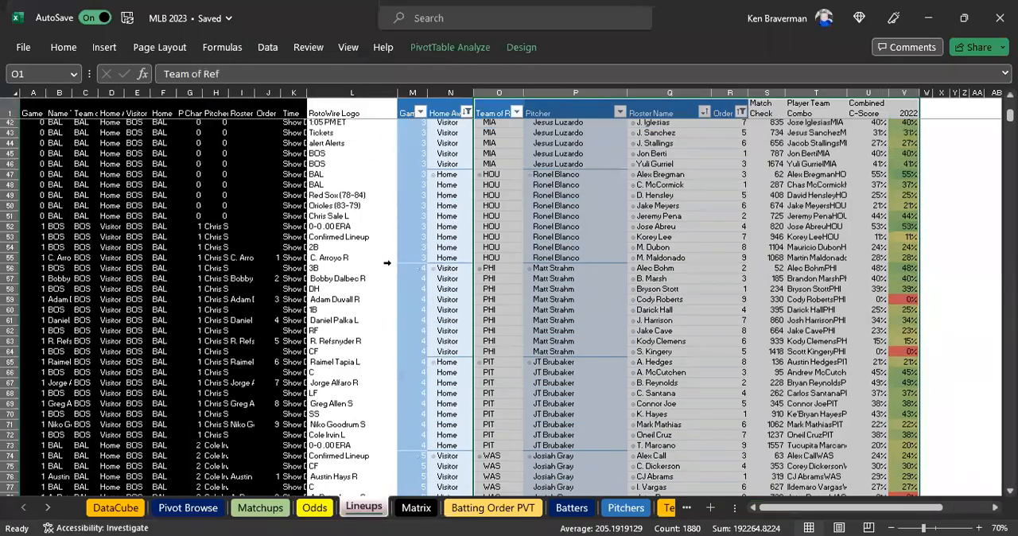
click(354, 92)
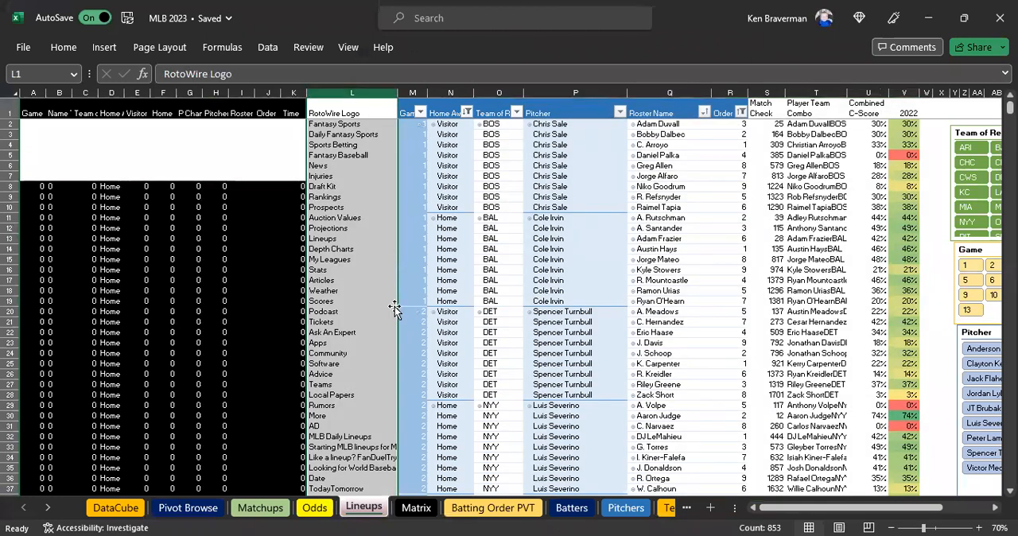
key(Delete)
click(342, 143)
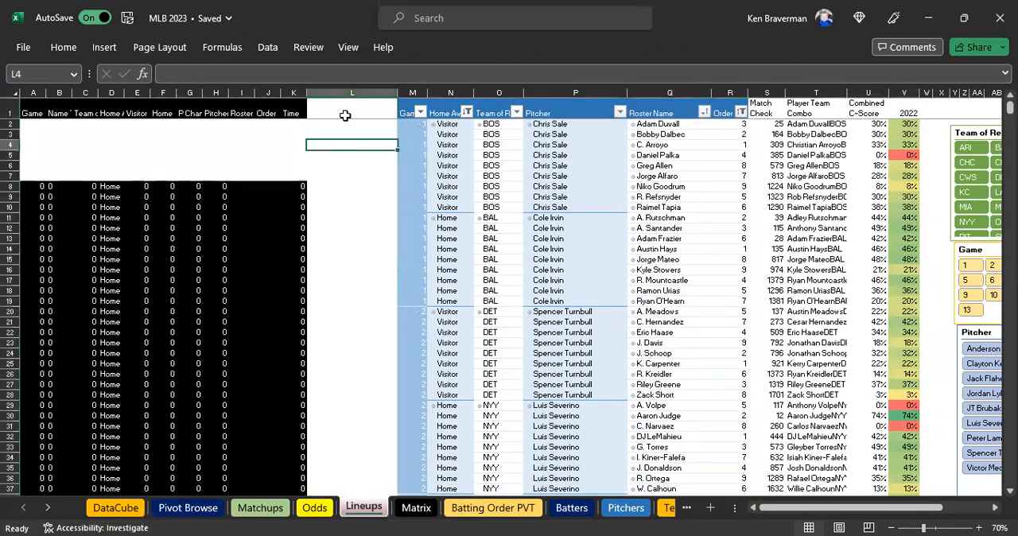
click(342, 111)
click(355, 93)
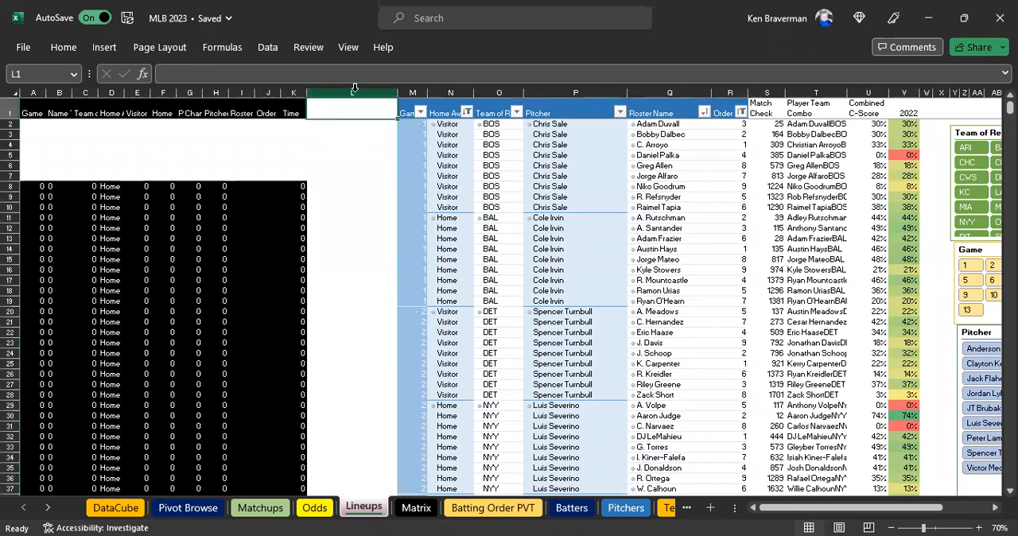
right_click(369, 326)
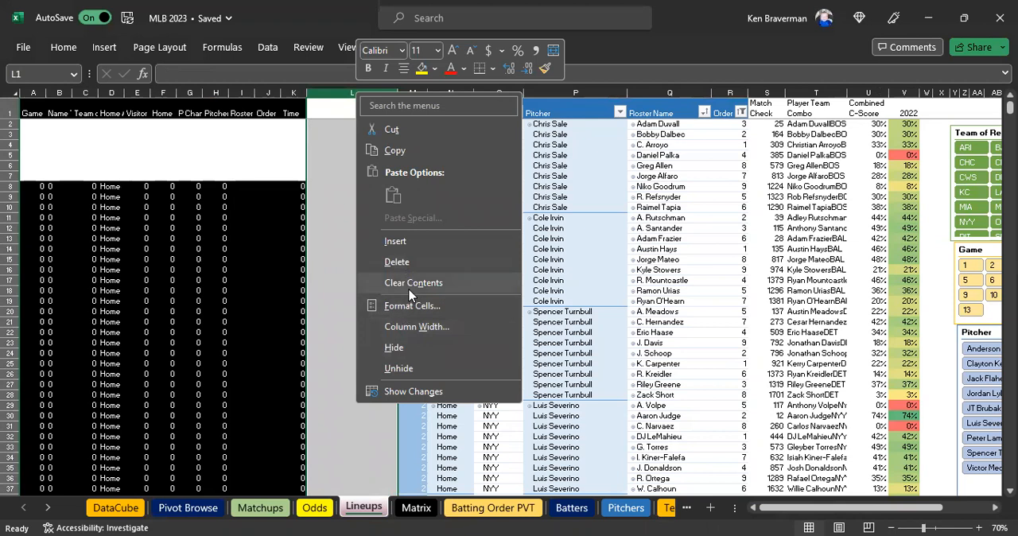
click(341, 115)
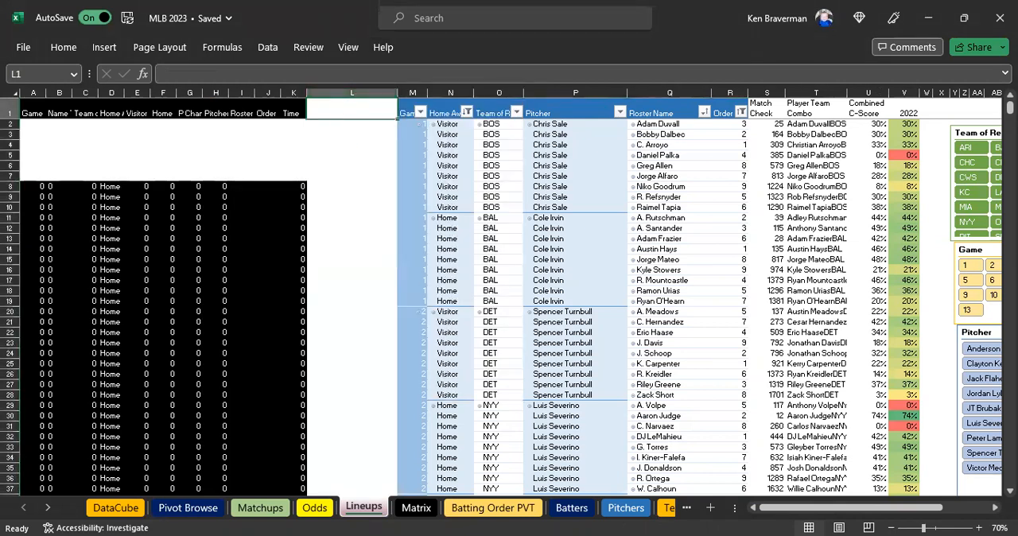
Copy the entire RotoWire MLB Daily Lineups page and paste it at L1 of the Lineups sheet, matching destination formatting.
key(alt+Tab)
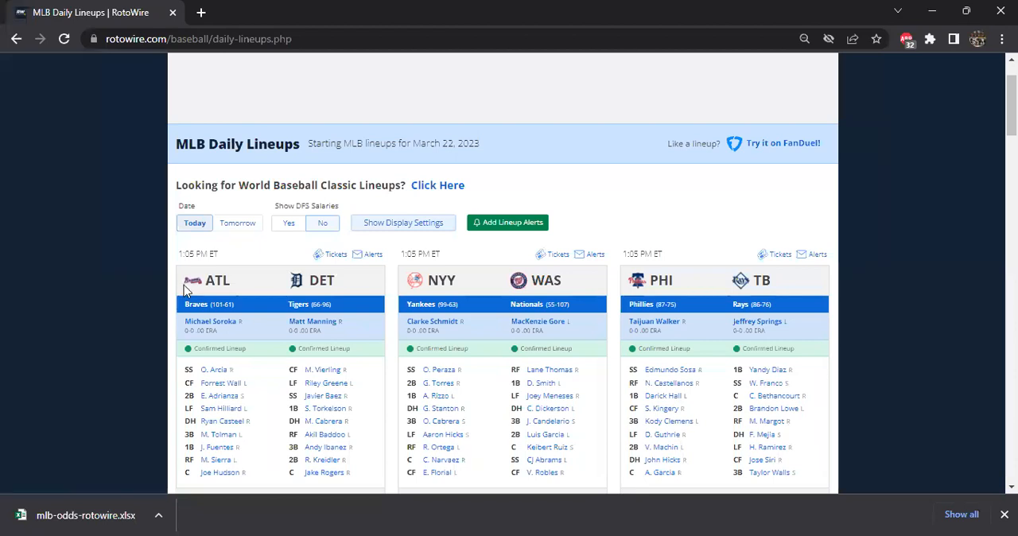
key(ctrl+a)
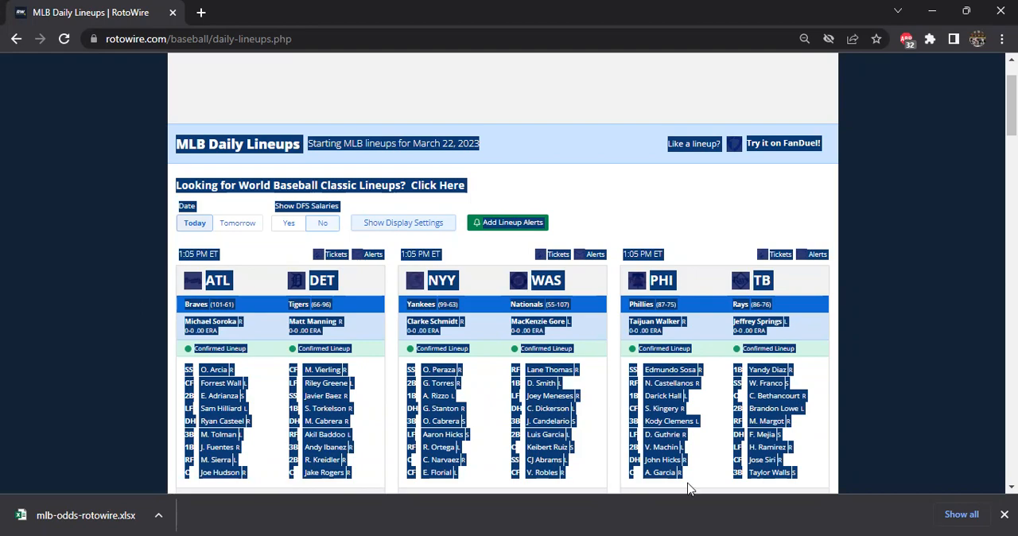
key(alt+Tab)
right_click(363, 108)
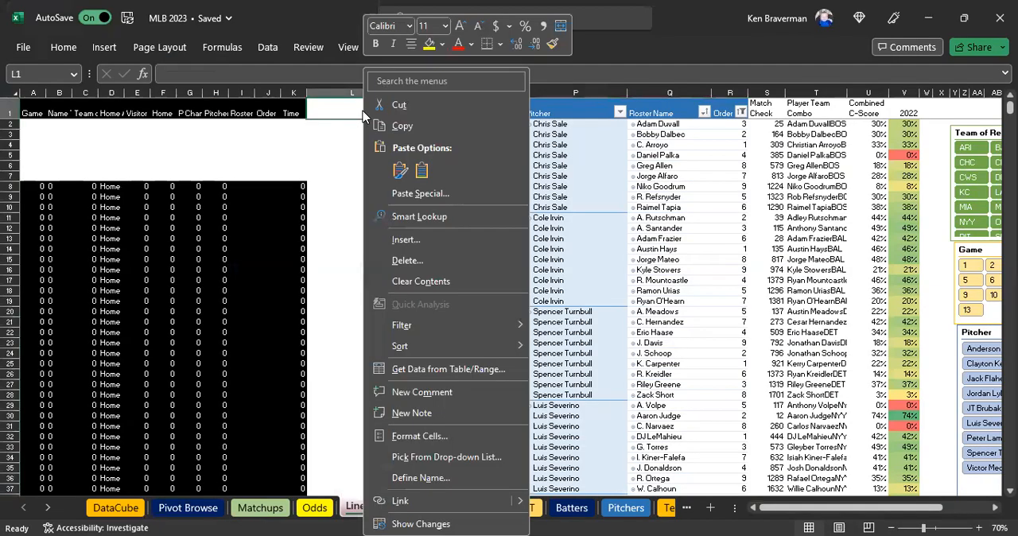
click(421, 172)
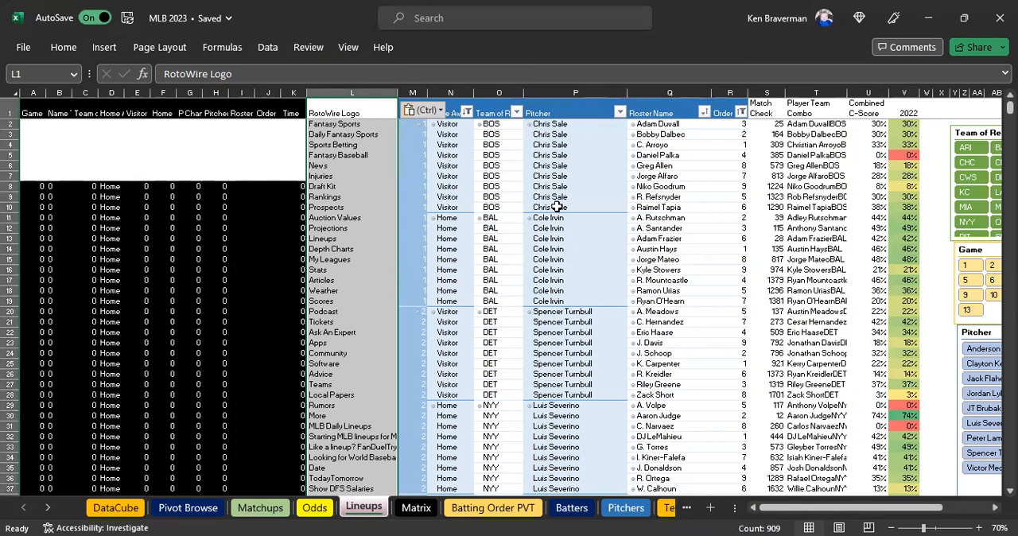
Refresh the lineups PivotTable on the Lineups sheet from the newly pasted data.
click(573, 116)
drag(412, 92, 741, 94)
click(561, 112)
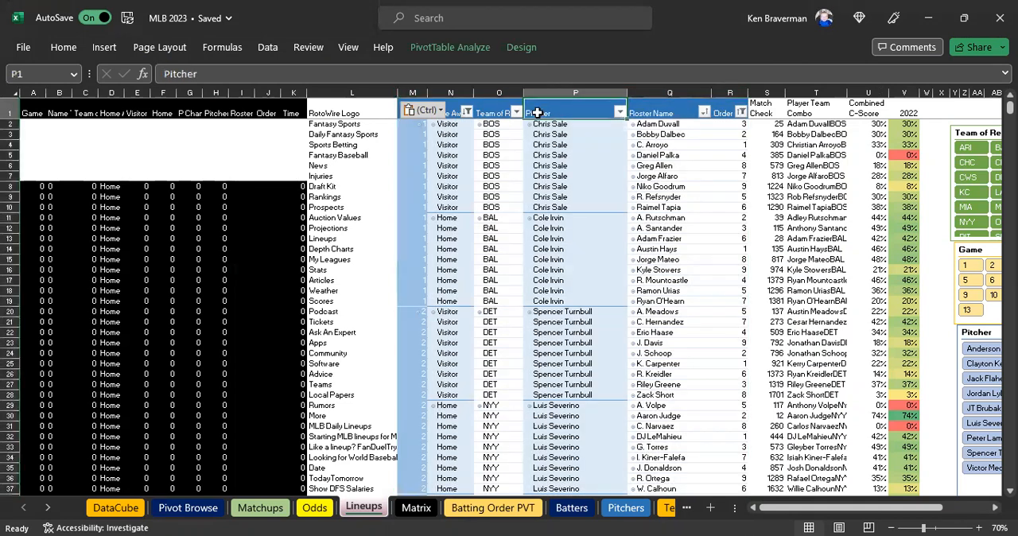
click(353, 92)
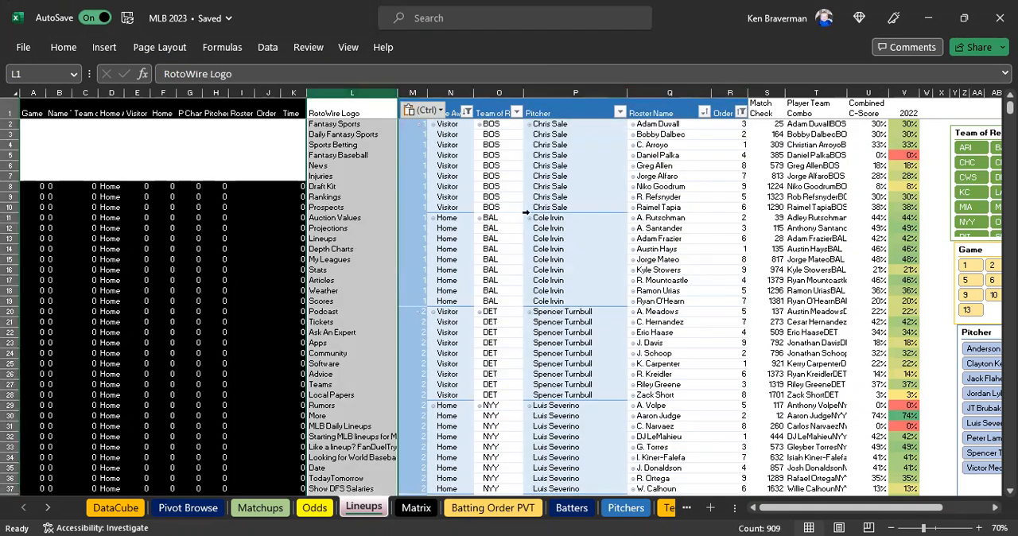
click(559, 178)
right_click(560, 181)
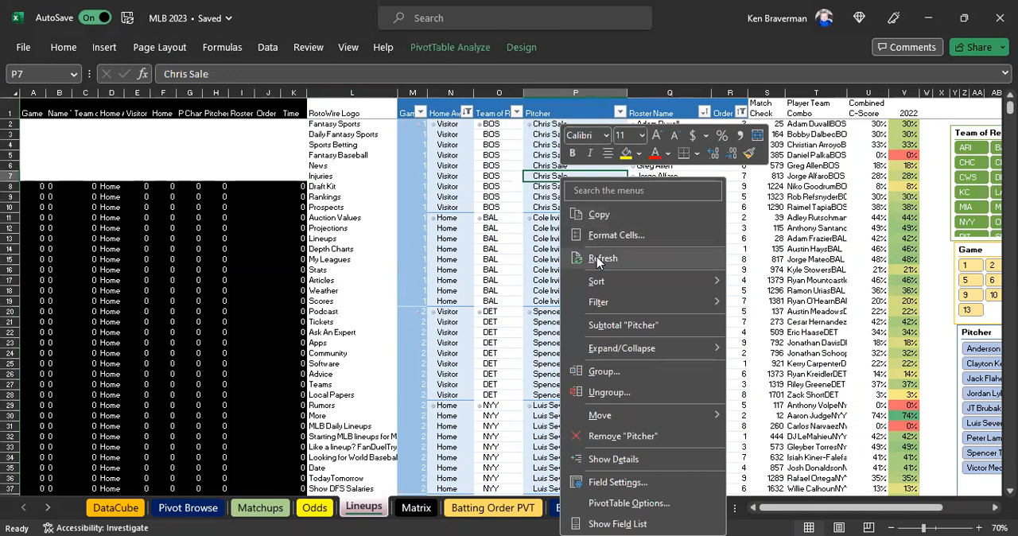
click(598, 259)
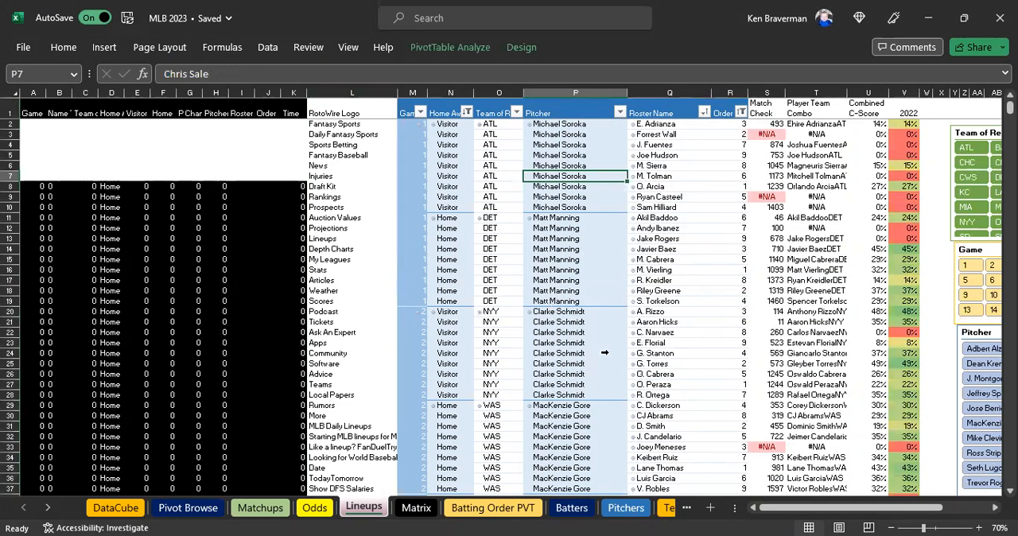
Review the refreshed rosters and Match Check column for every game, and look at the Odds sheet's input area.
scroll(576, 335, down, 10)
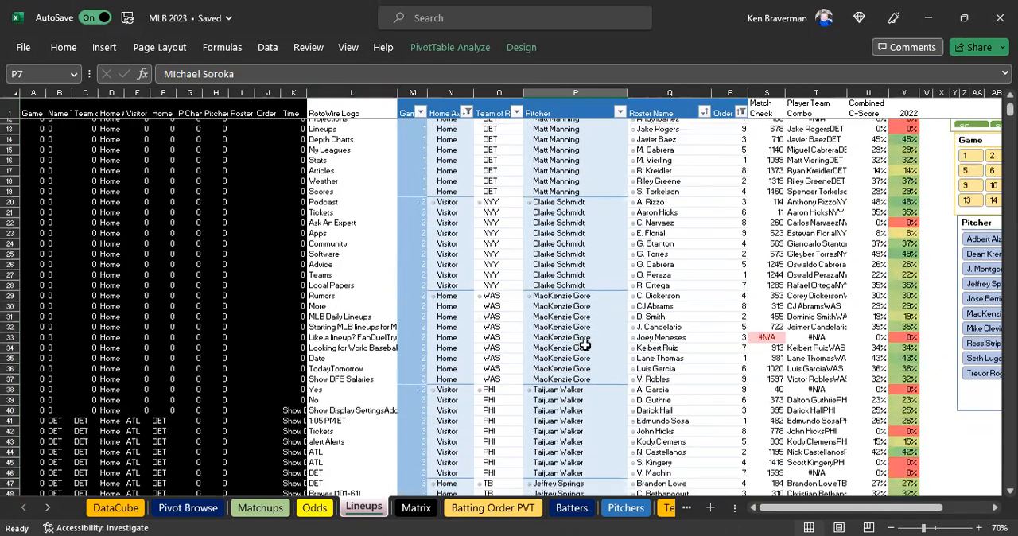
scroll(686, 334, down, 20)
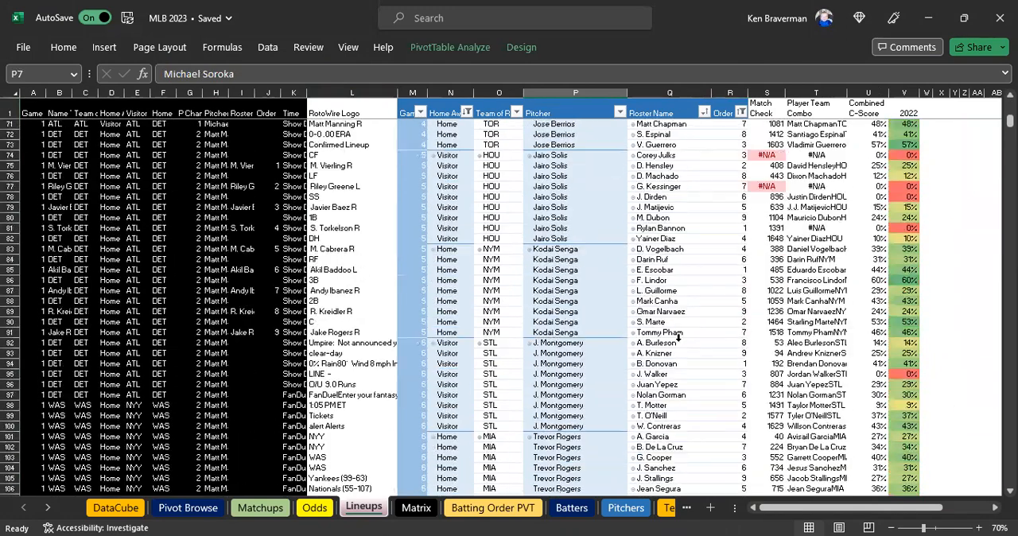
scroll(674, 345, down, 20)
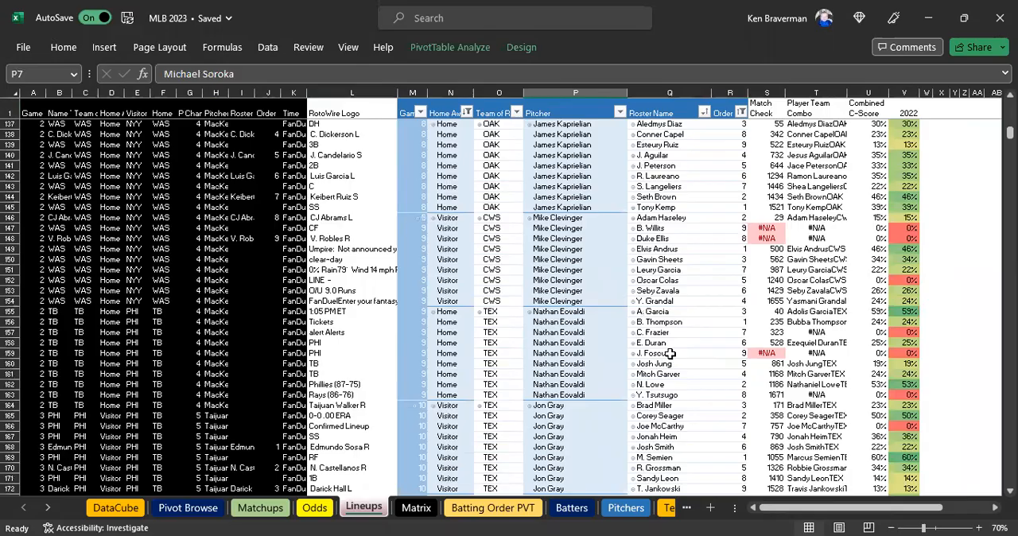
scroll(694, 342, up, 20)
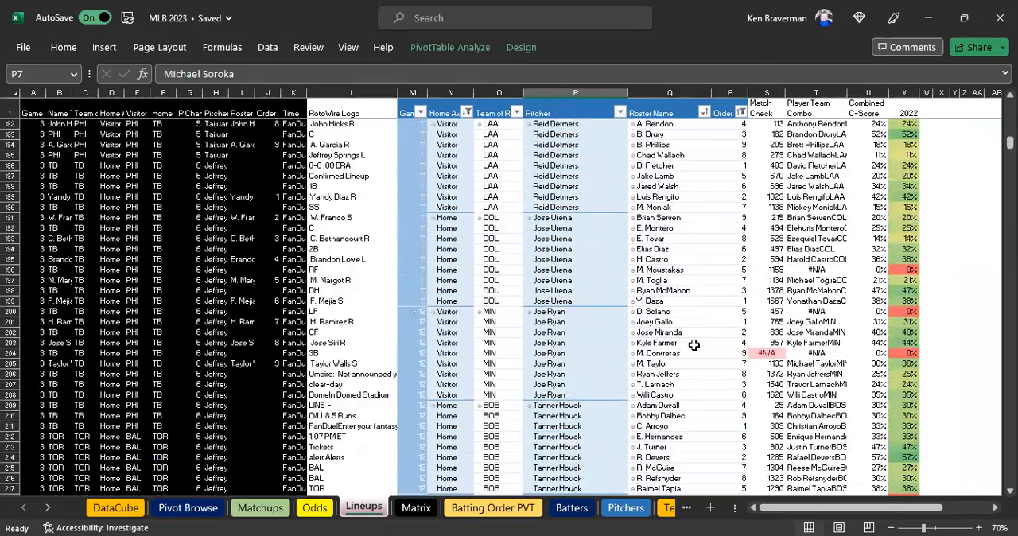
scroll(694, 344, up, 19)
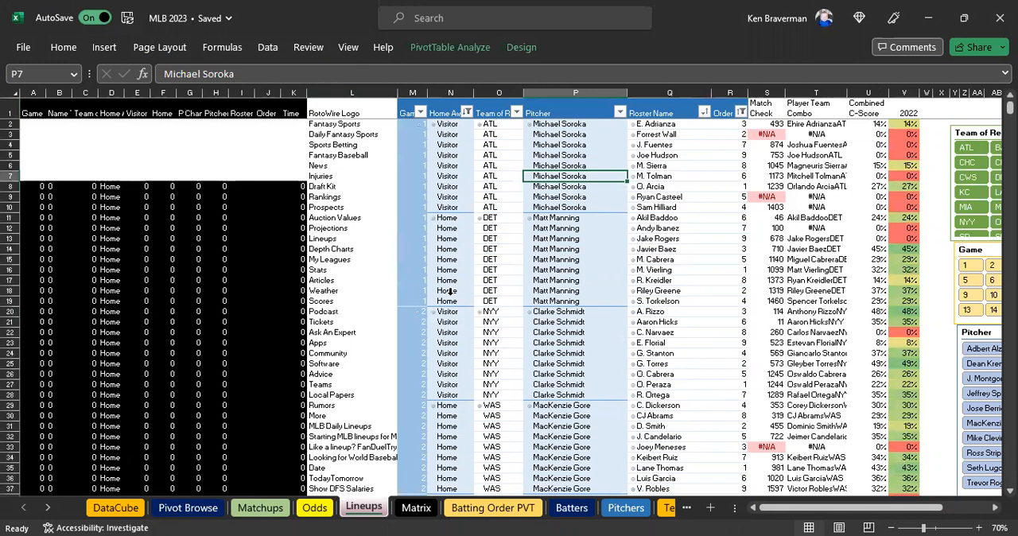
click(317, 507)
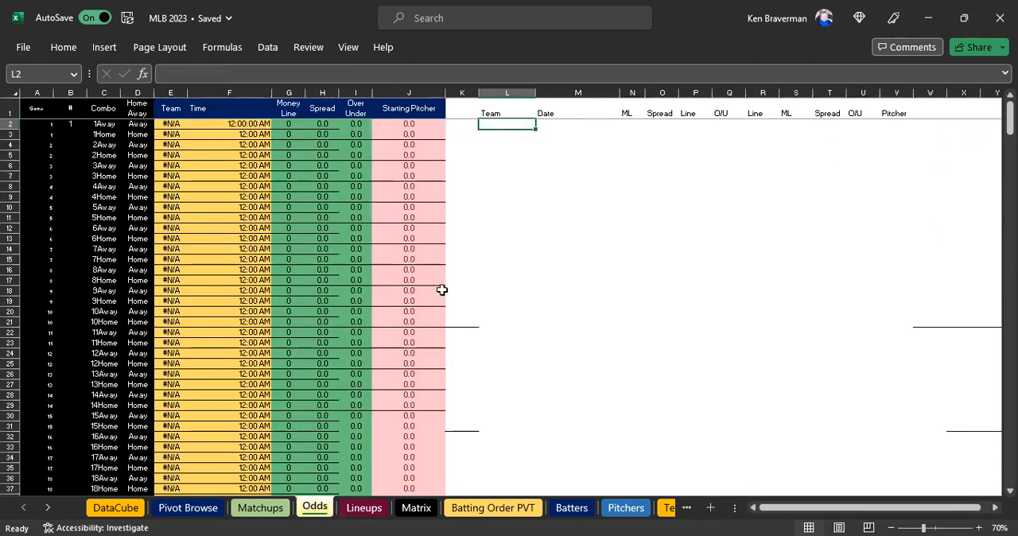
click(499, 152)
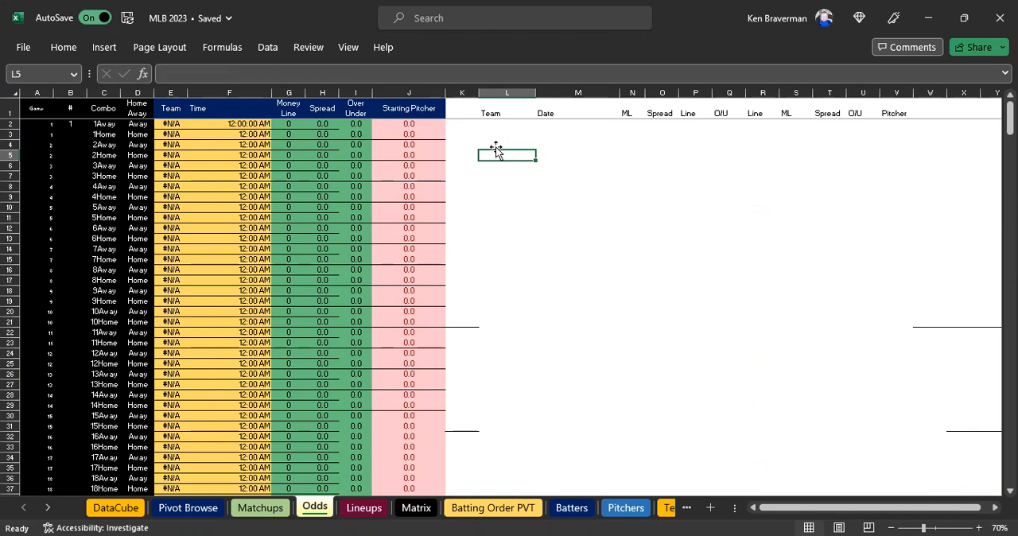
On the Lineups sheet, collapse the entire Pitcher field of the PivotTable to one row per starting pitcher.
click(361, 507)
right_click(595, 126)
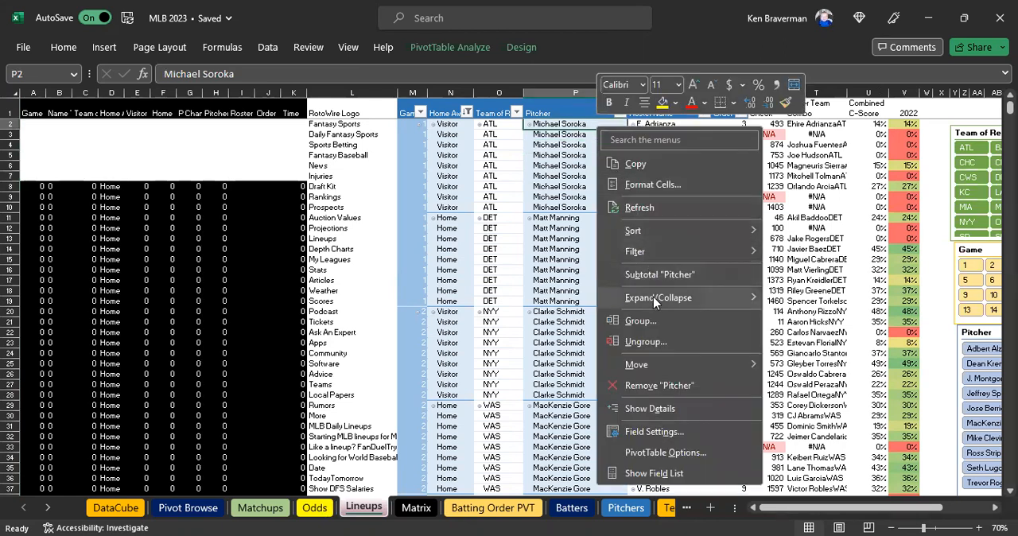
mouse_move(653, 301)
click(805, 364)
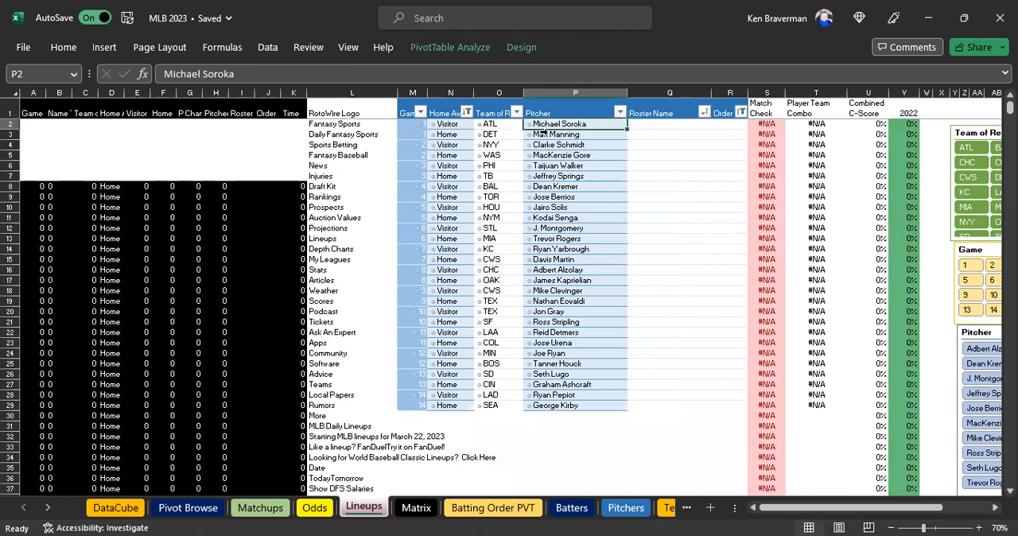
Copy the starting pitchers in P2:P29 of Lineups and paste them as values at V2 under Pitcher on the Odds sheet.
drag(581, 124, 556, 405)
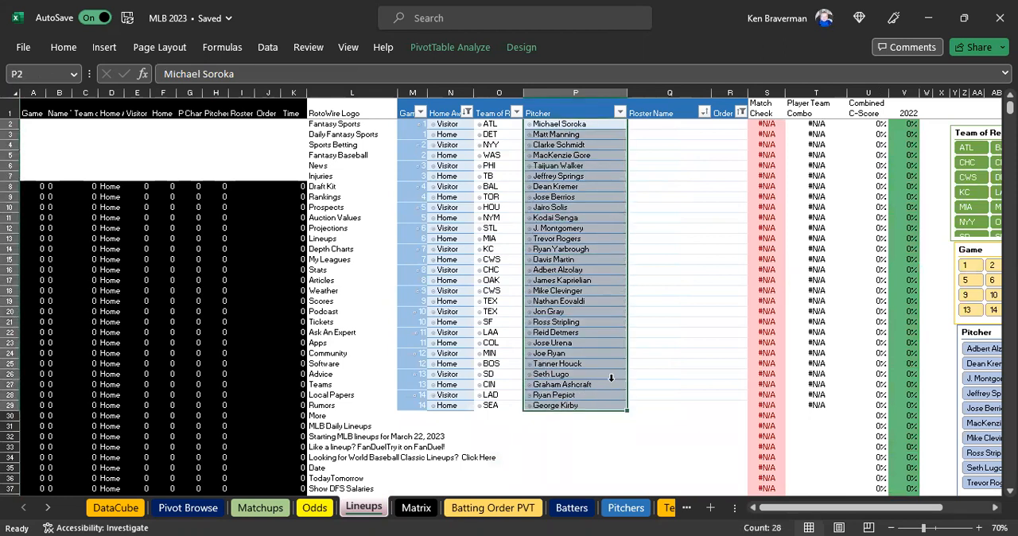
key(ctrl+c)
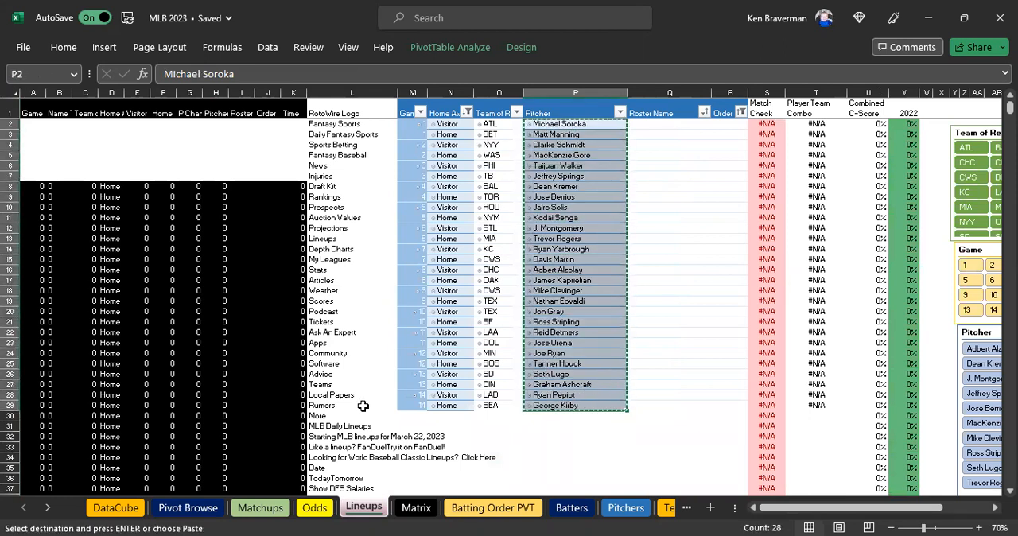
click(321, 506)
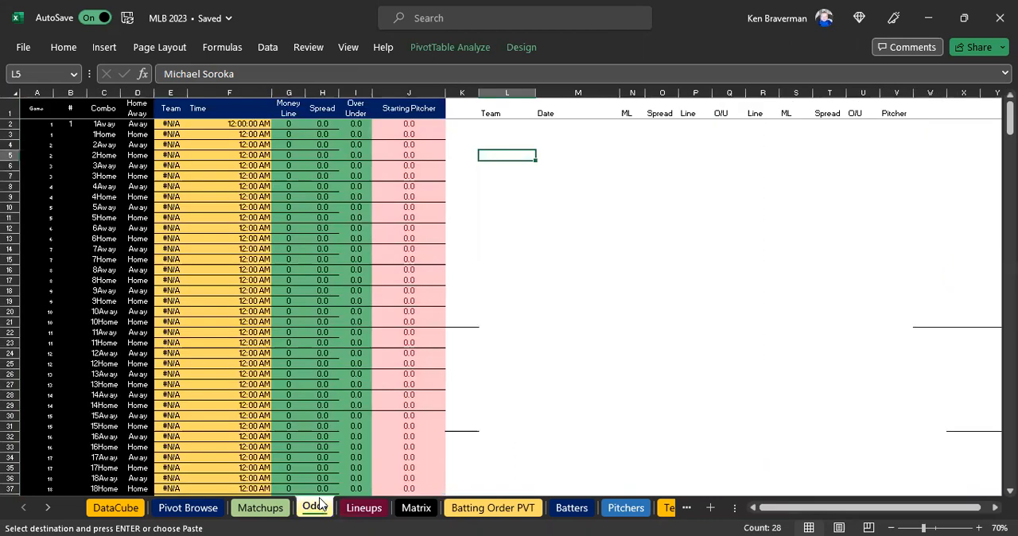
click(890, 125)
right_click(892, 126)
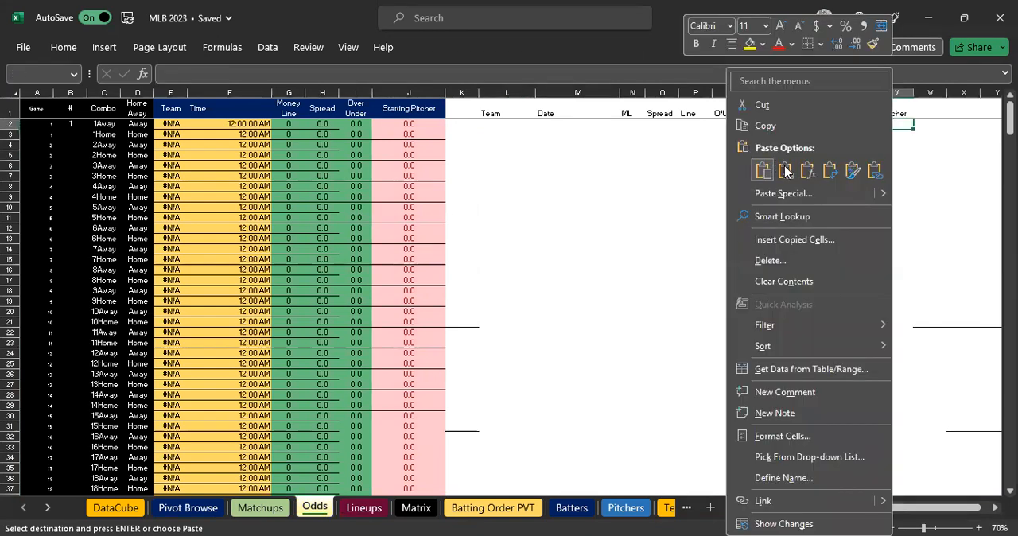
click(785, 173)
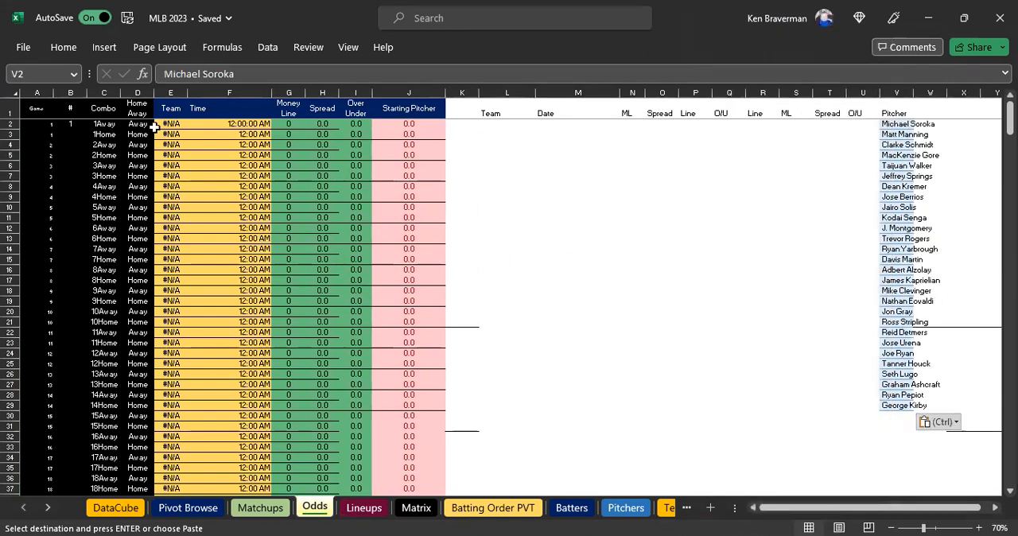
Copy the team abbreviations in O2:O29 of Lineups and paste them as values at L2 under Team on the Odds sheet.
click(369, 510)
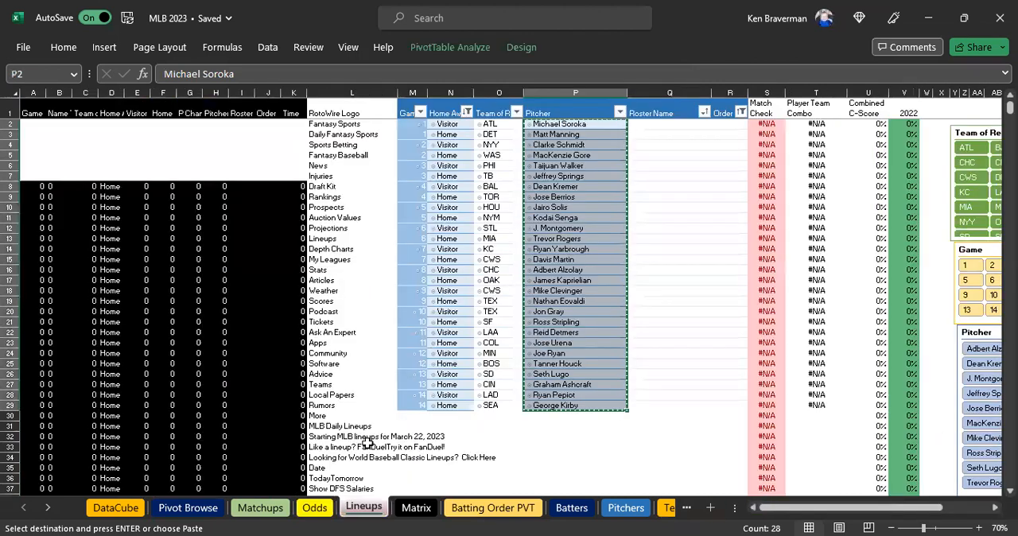
drag(497, 127, 504, 405)
key(ctrl+c)
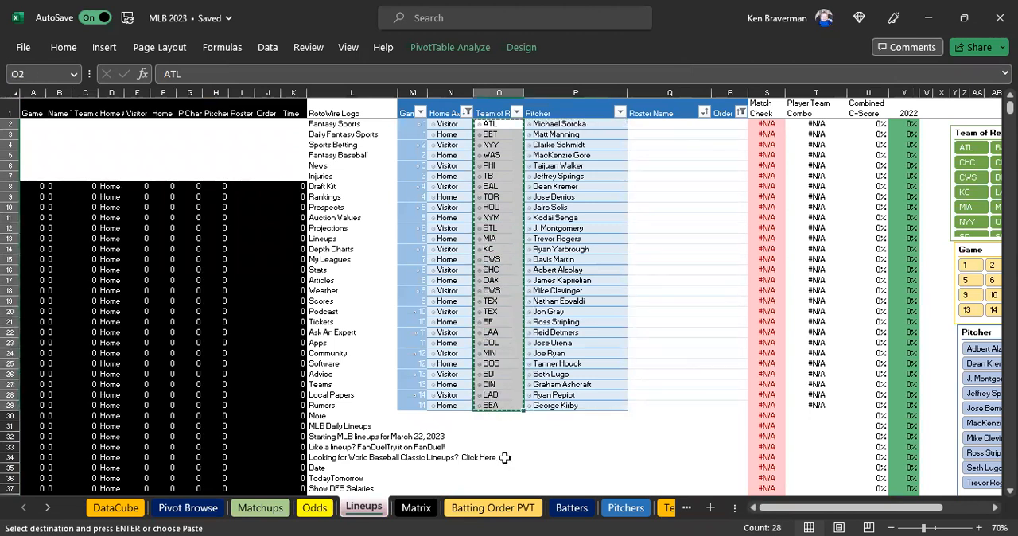
click(314, 507)
key(ctrl+v)
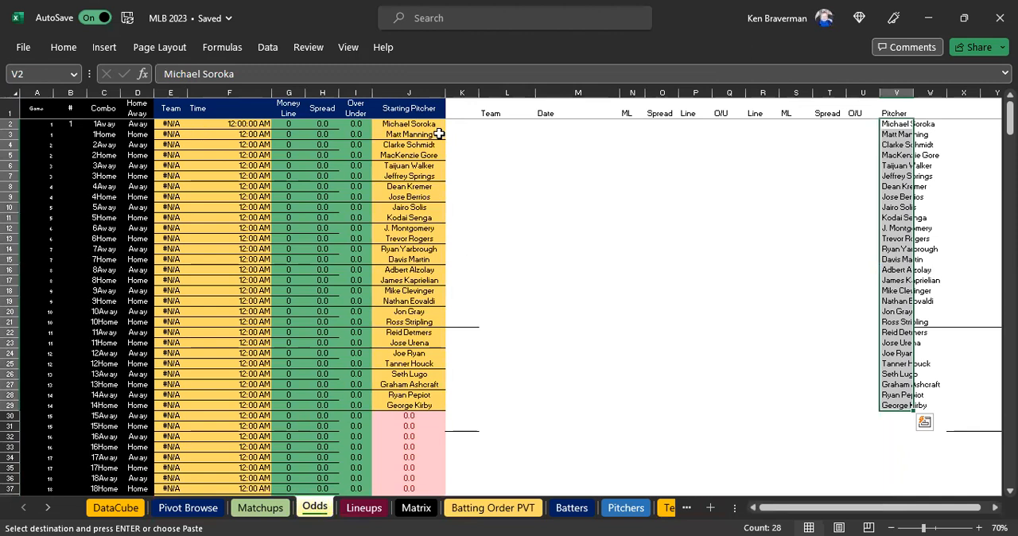
click(497, 125)
key(shift+F10)
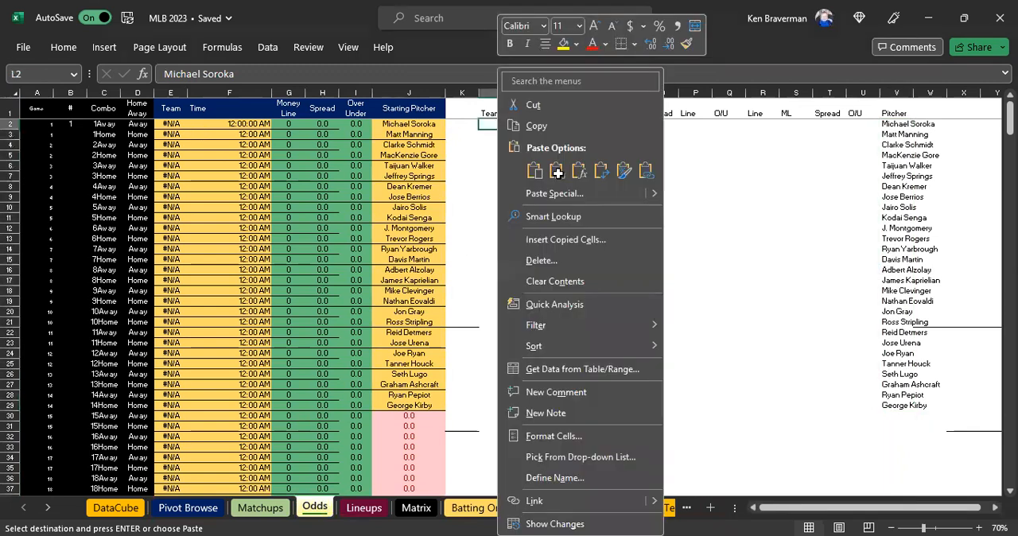
click(555, 169)
Enter the date 3/22 in M2 of the Odds sheet and fill it down through M29.
click(572, 121)
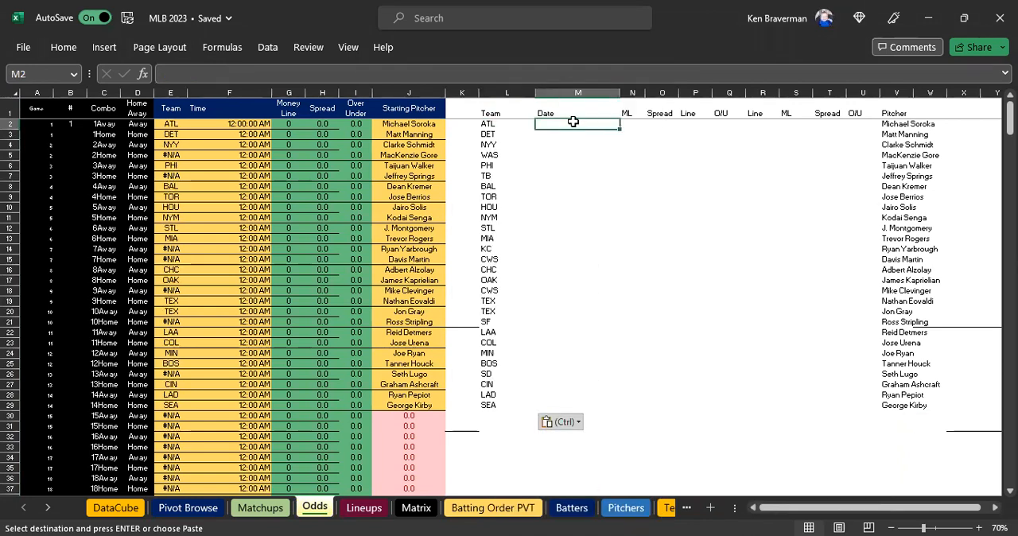
double_click(573, 122)
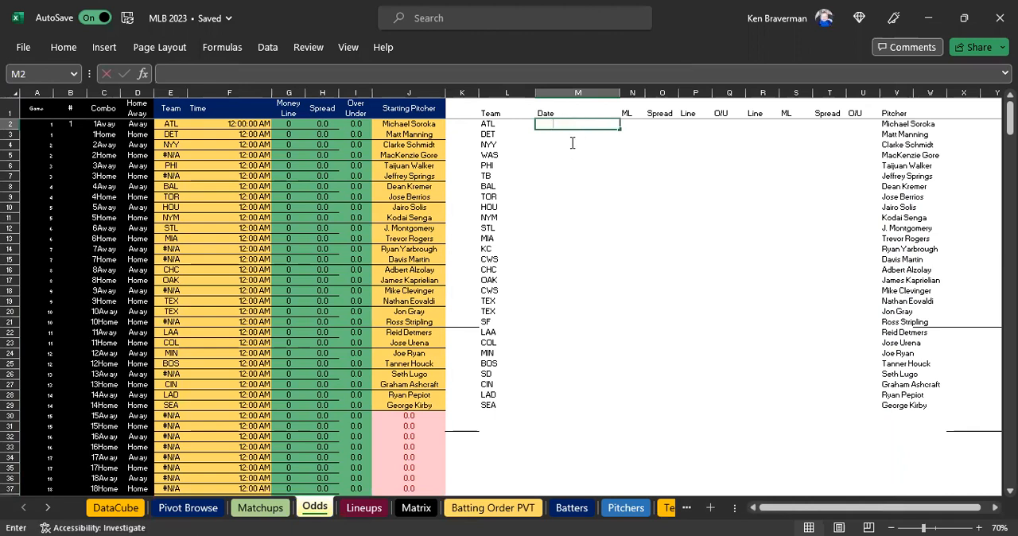
text(3/22)
key(Return)
drag(572, 124, 554, 405)
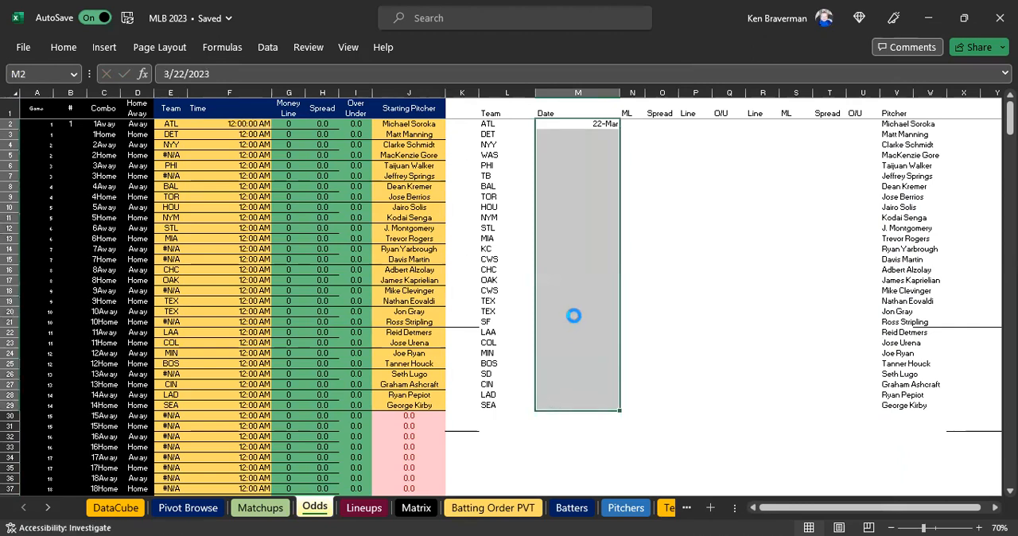
key(ctrl+d)
click(578, 313)
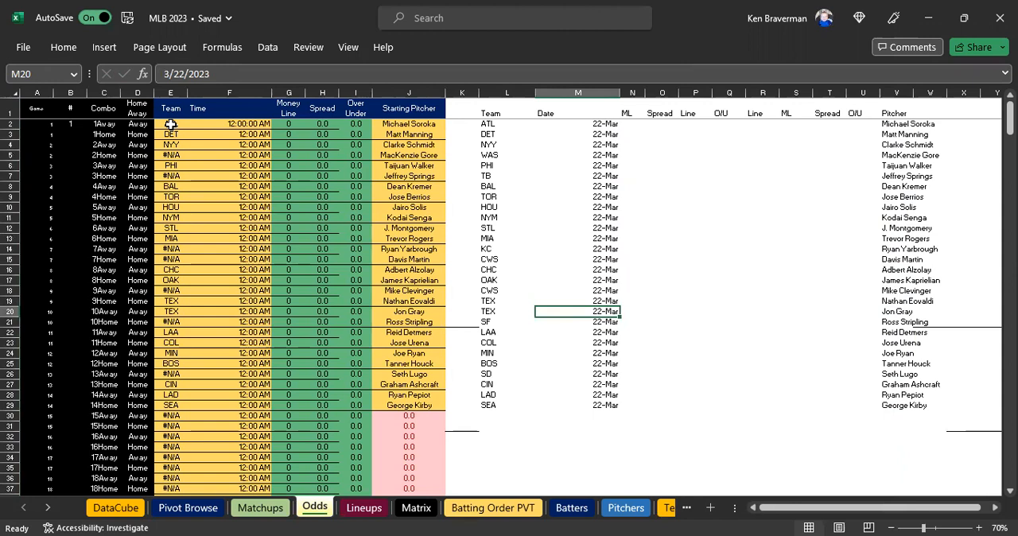
Copy the team abbreviations in L2:L29 and paste them as values at E2 in the yellow Team column.
drag(170, 124, 170, 259)
drag(488, 124, 488, 399)
key(ctrl+c)
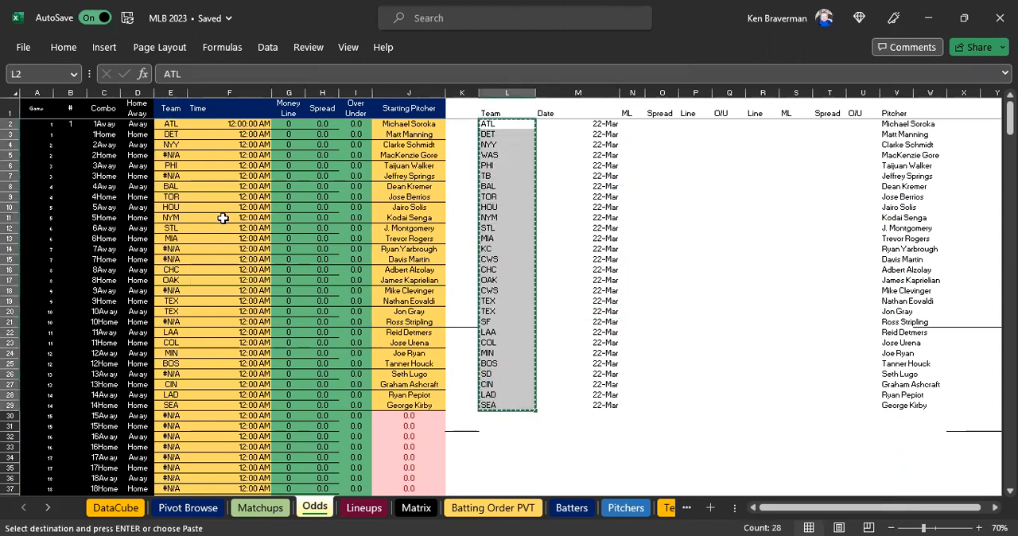
click(177, 124)
right_click(176, 124)
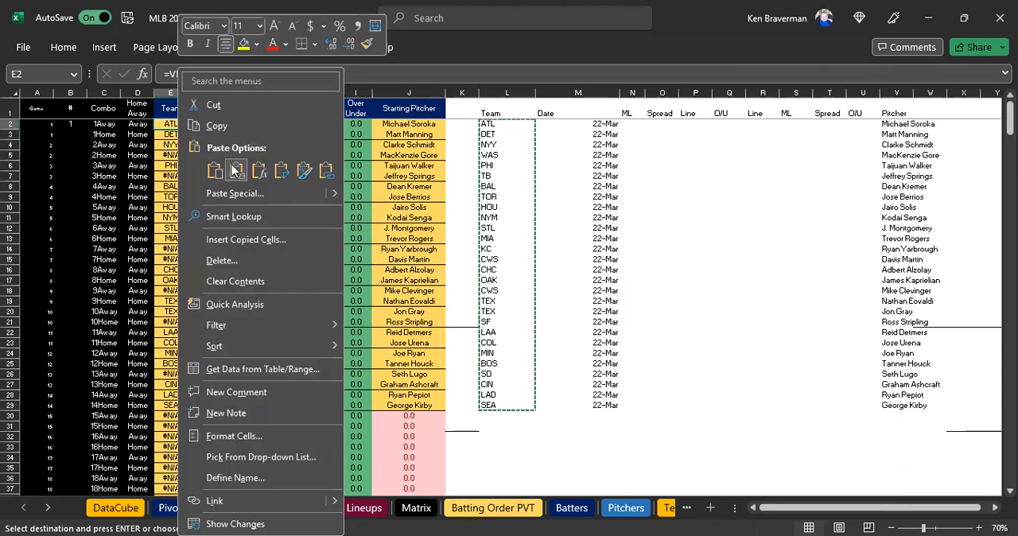
click(232, 168)
click(650, 237)
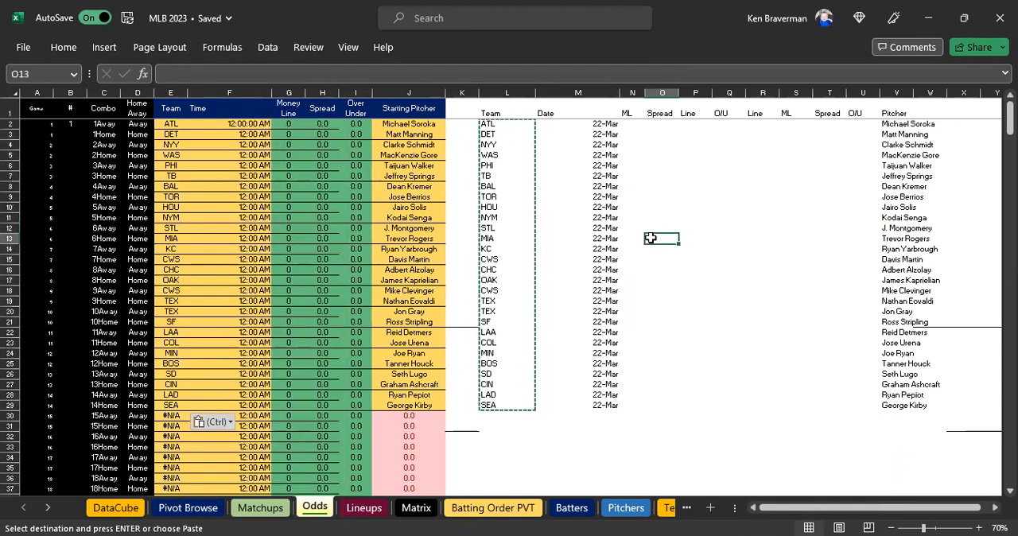
Paste the copied 22-Mar odds rows for the Padres, Reds, Dodgers and Mariners at L26 on the Odds sheet.
key(alt+Tab)
click(93, 515)
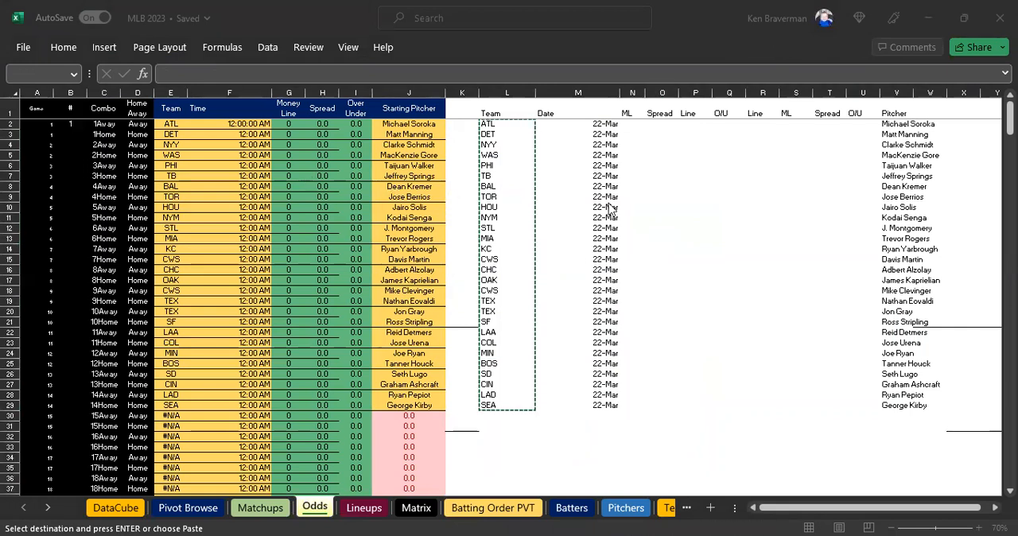
key(Escape)
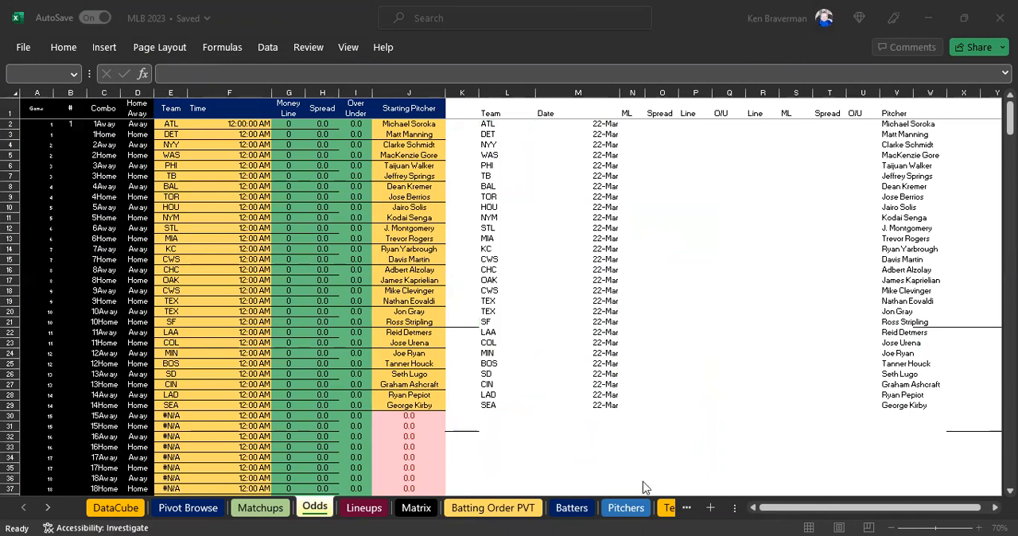
click(493, 373)
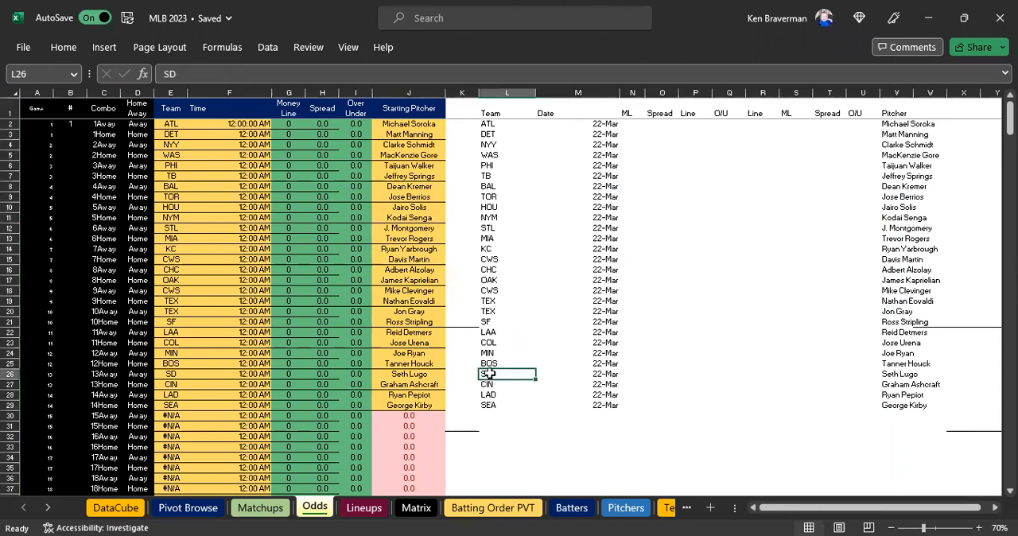
right_click(500, 373)
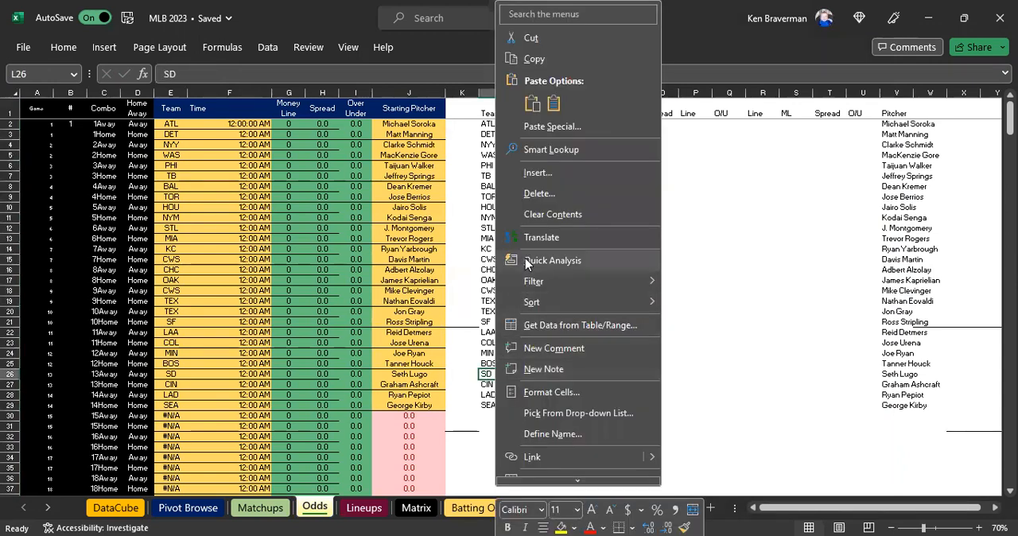
click(552, 104)
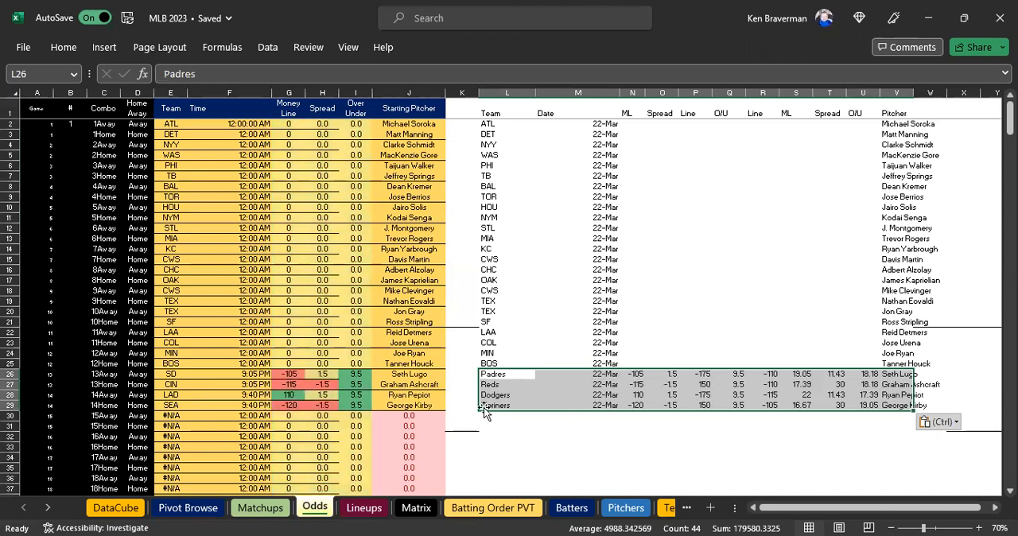
Fill the VLOOKUP team formula from E30 up through E26 for the four rows with pasted odds.
drag(504, 373, 703, 405)
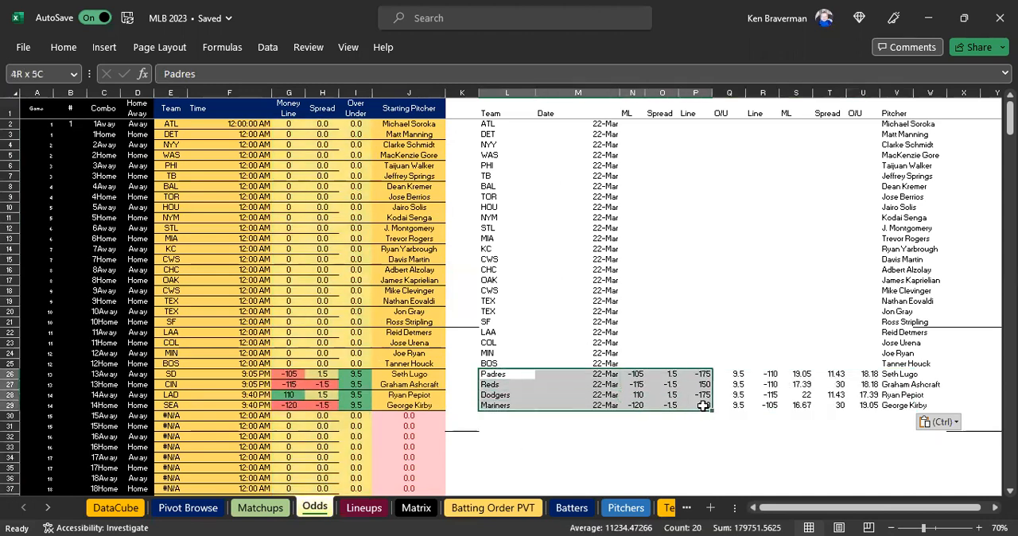
click(643, 385)
drag(488, 375, 515, 391)
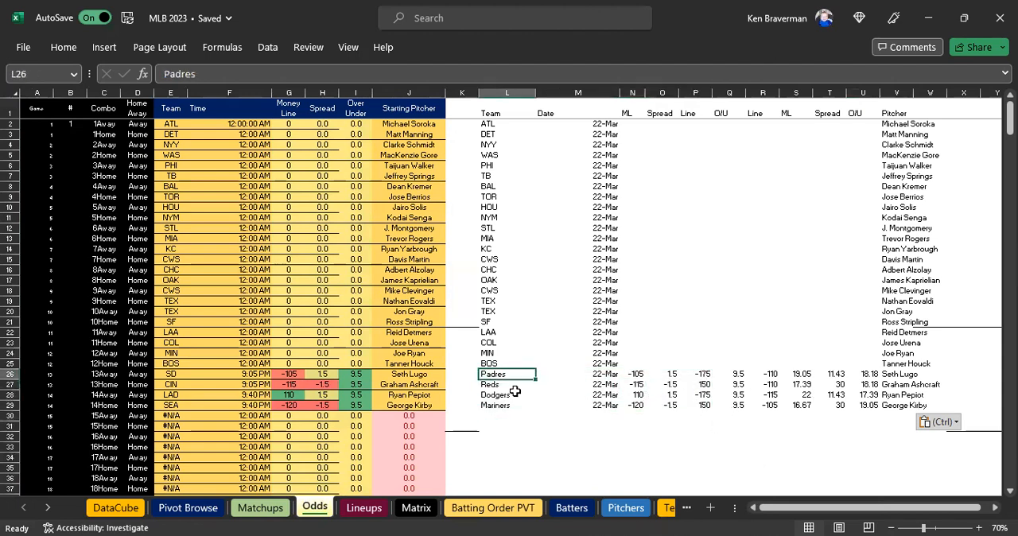
click(171, 419)
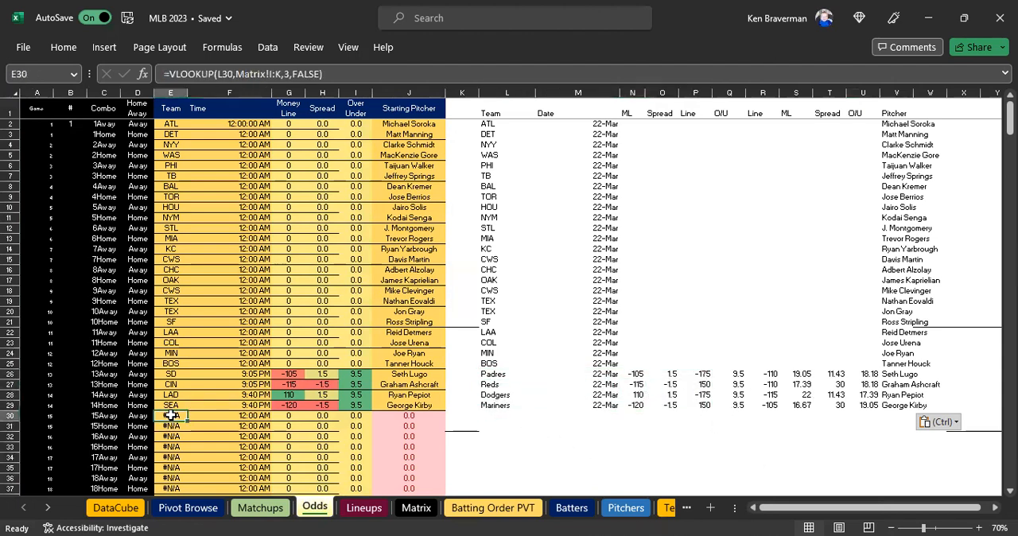
drag(189, 420, 188, 370)
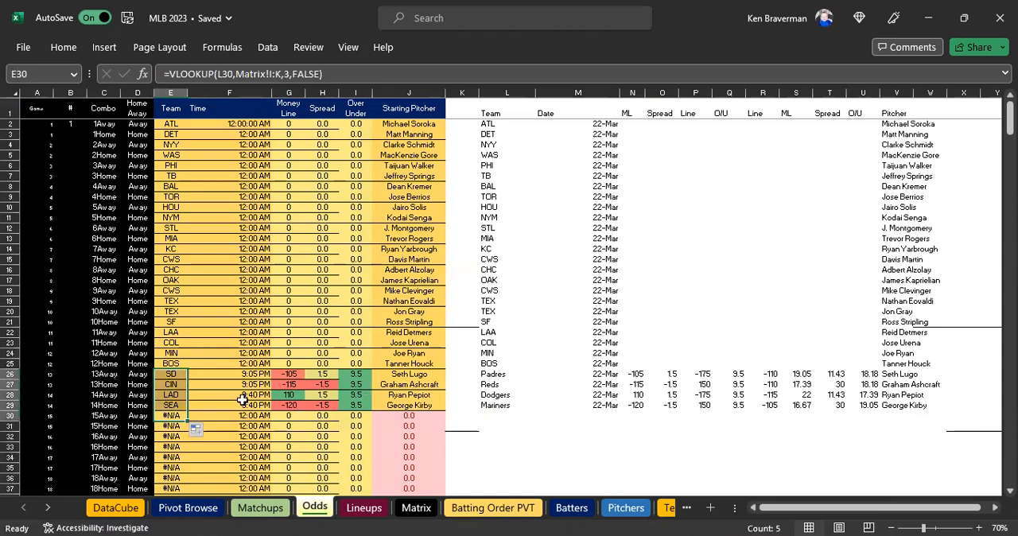
click(171, 384)
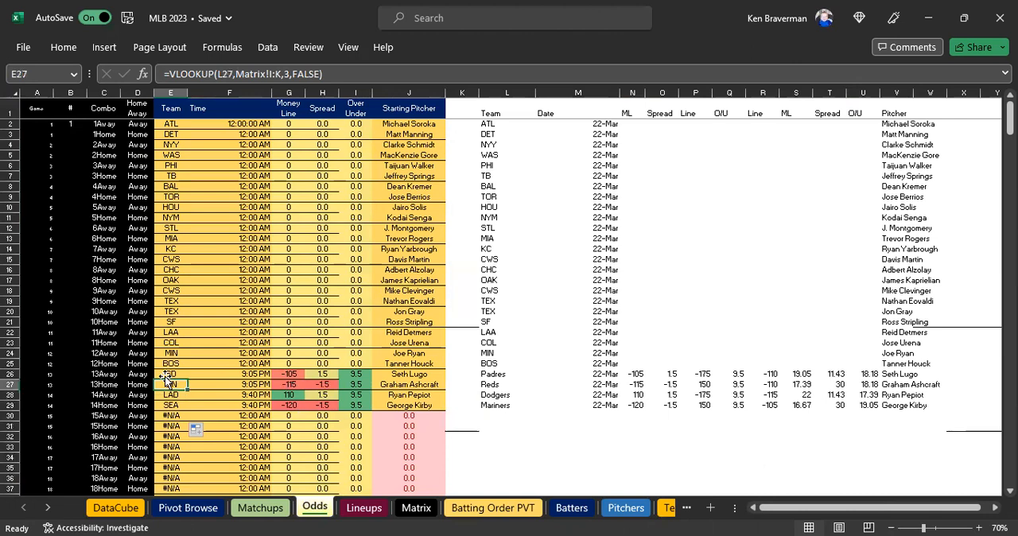
drag(169, 373, 170, 406)
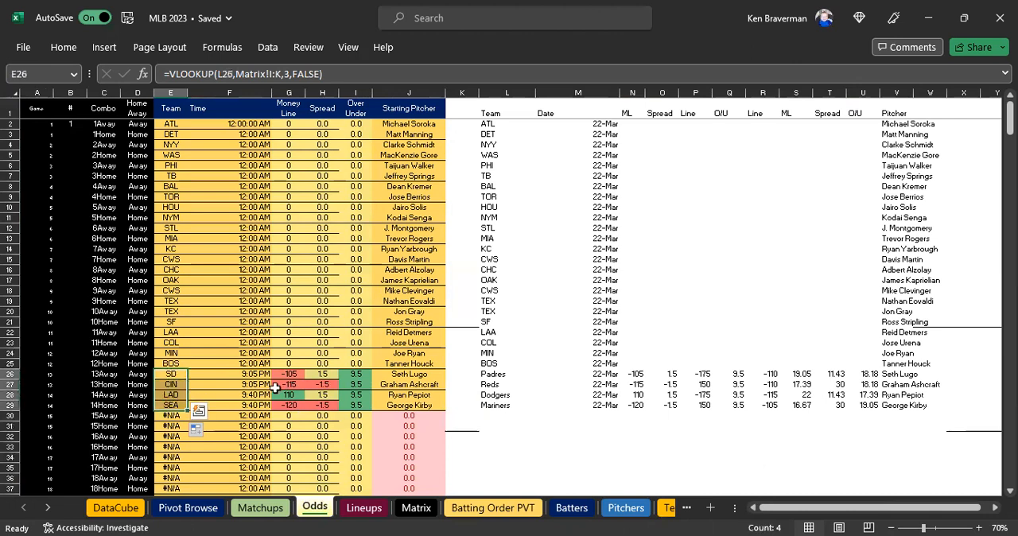
Compare the Team lookup cells in E26:E29 with the pasted odds rows in L26:V29.
click(170, 426)
drag(496, 377, 495, 405)
click(171, 374)
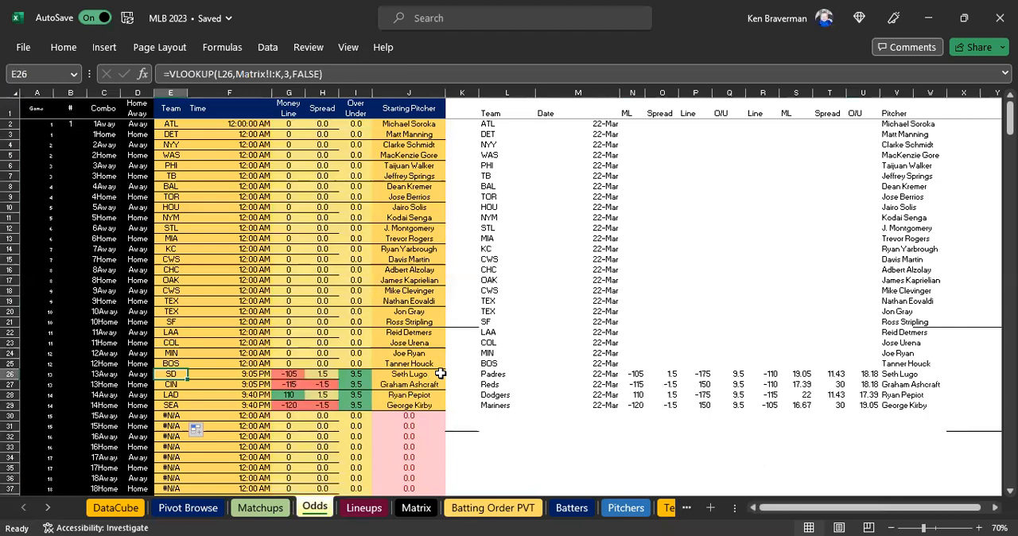
drag(499, 374, 907, 407)
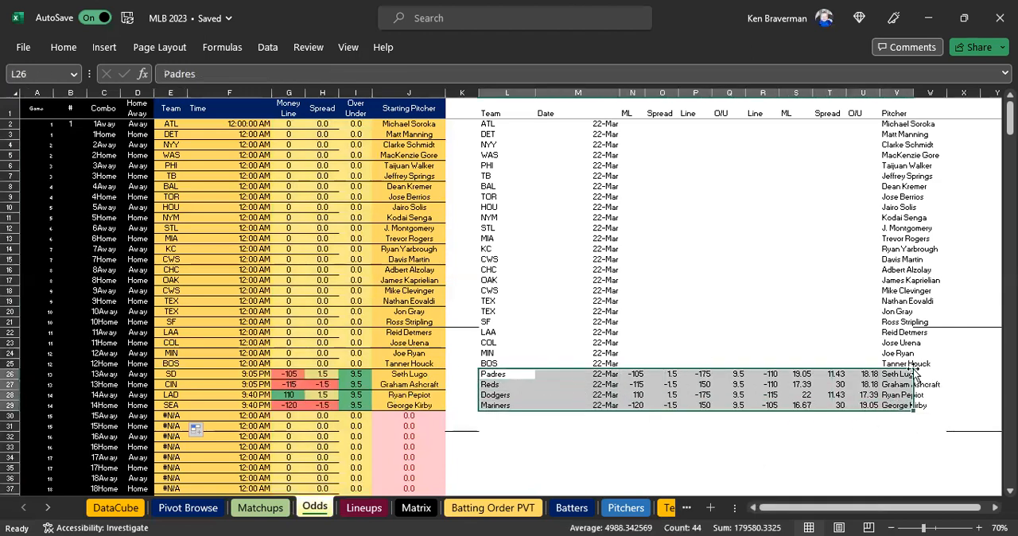
click(502, 373)
Enter a money line of -110 in N2 and fill it down the ML column through N25.
mouse_move(494, 123)
mouse_down()
mouse_move(882, 357)
mouse_move(957, 428)
mouse_up()
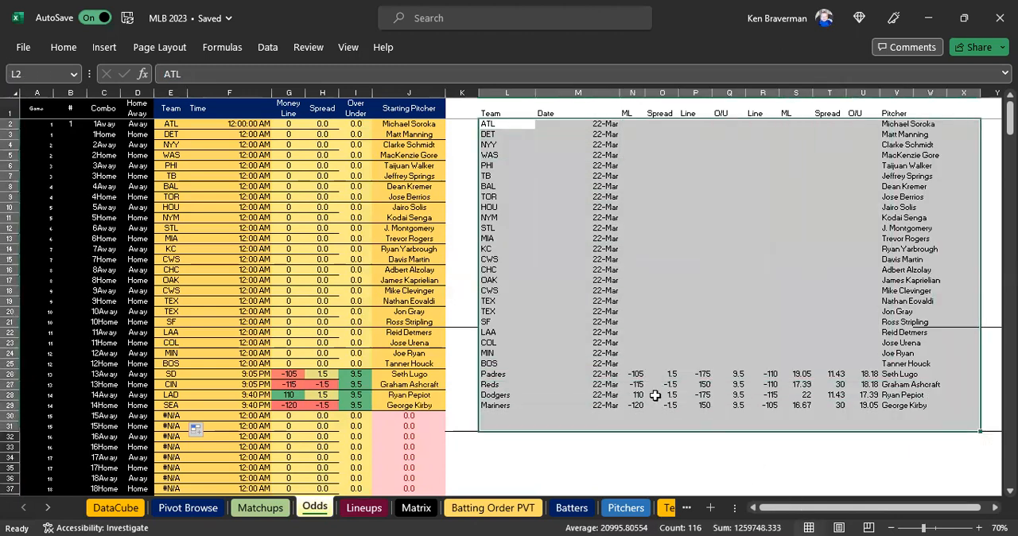
key(Right)
key(Right)
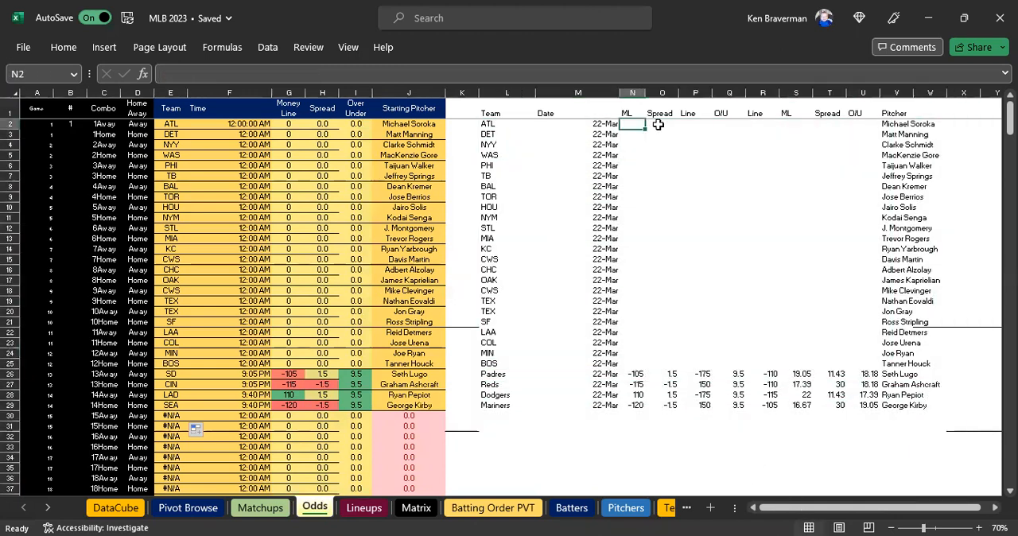
text(-)
key(Return)
key(Up)
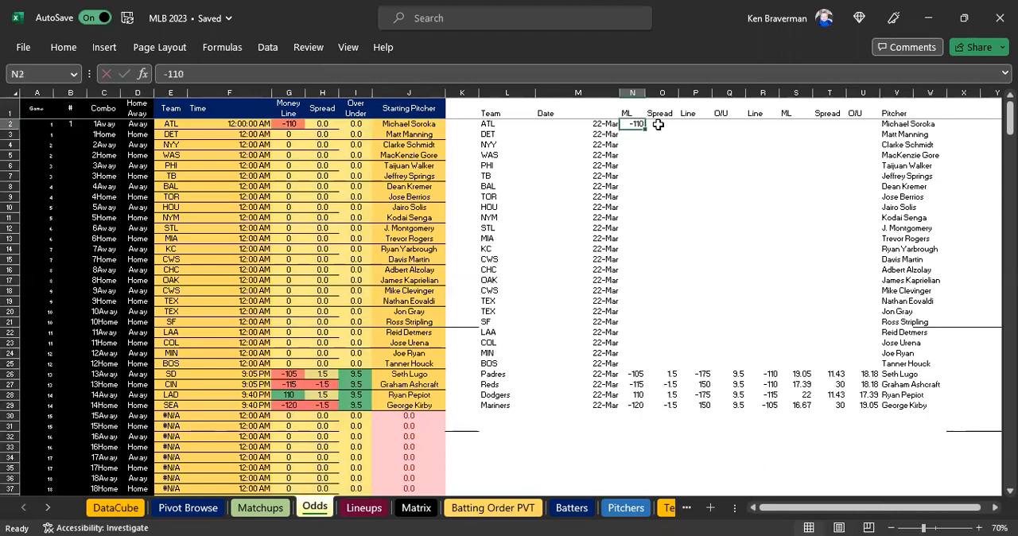
key(shift+Down)
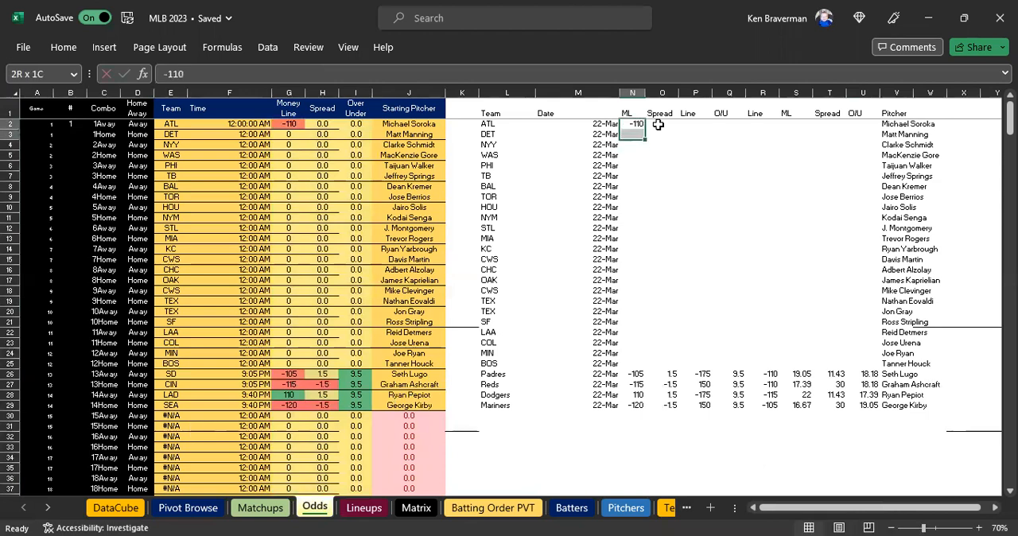
key(shift+Down)
key(shift+Down)
key(shift+Down)
key(shift+Down)
key(shift+Down)
key(shift+Down)
key(shift+Down)
key(shift+Down)
key(shift+Down)
key(shift+Down)
key(shift+Down)
key(shift+Down)
key(shift+Down)
key(shift+Down)
key(shift+Down)
key(shift+Down)
key(shift+Down)
key(shift+Down)
key(shift+Down)
key(shift+Down)
key(shift+Down)
key(shift+Down)
key(shift+Down)
key(shift+Down)
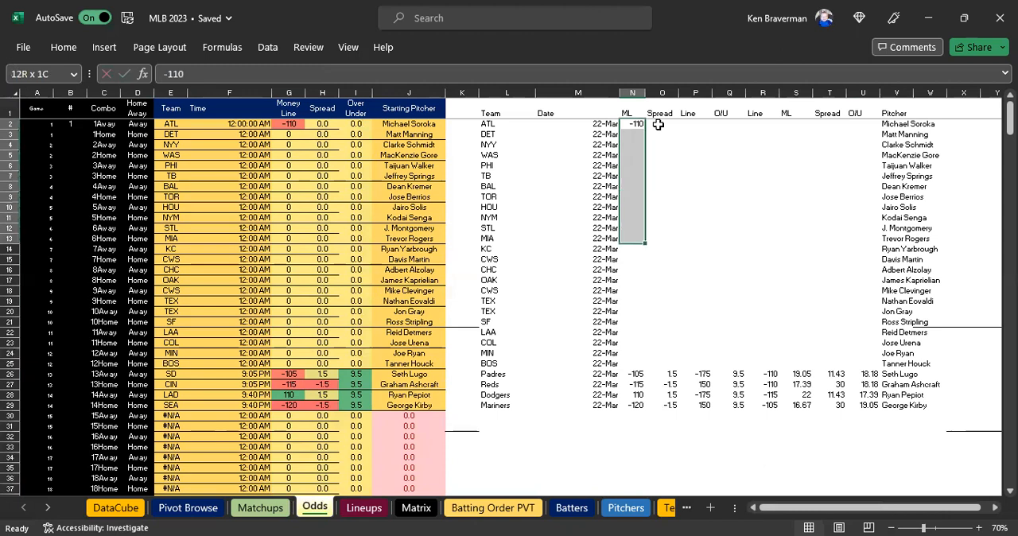
key(shift+Up)
key(shift+Up)
key(shift+Up)
key(shift+Up)
key(shift+Up)
key(shift+Up)
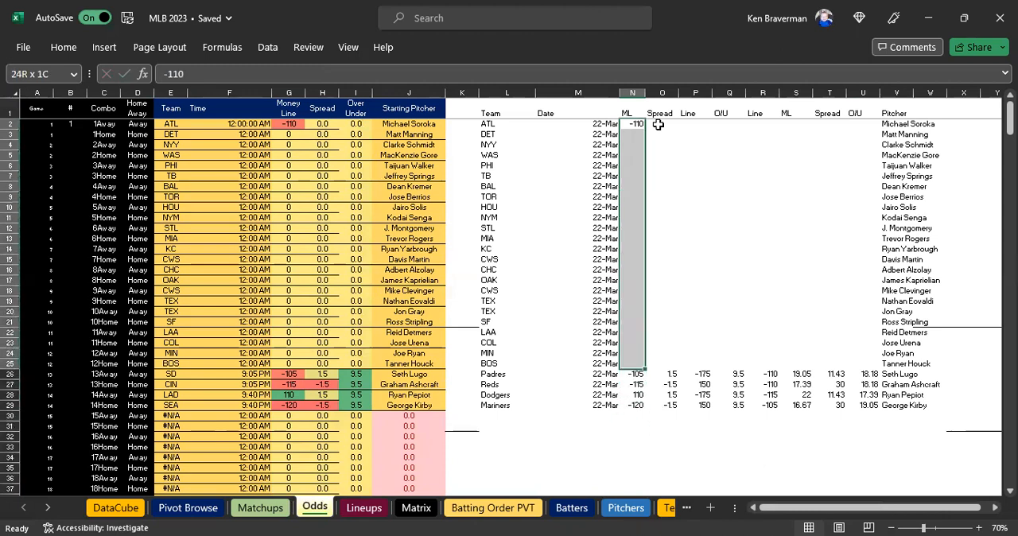
key(ctrl+d)
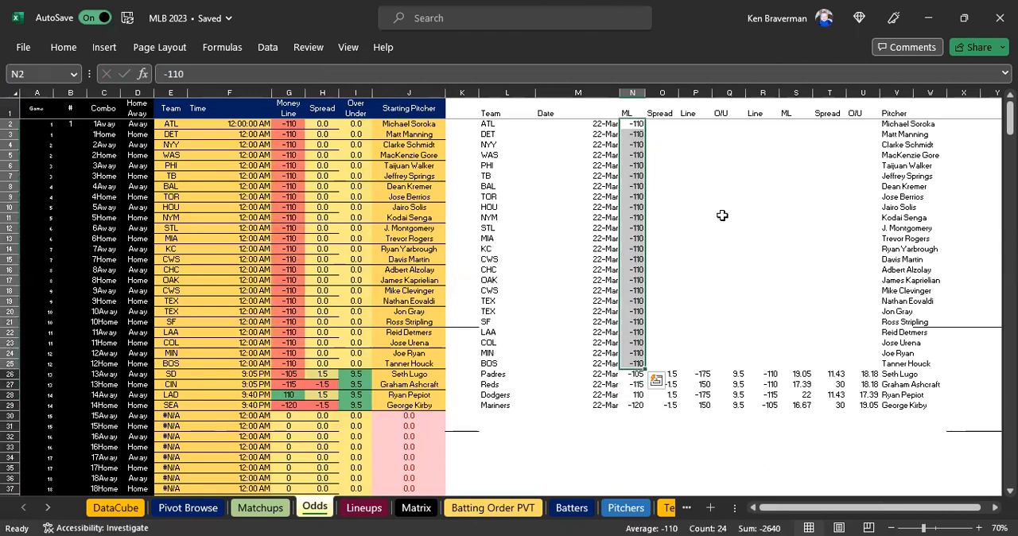
click(728, 218)
click(729, 135)
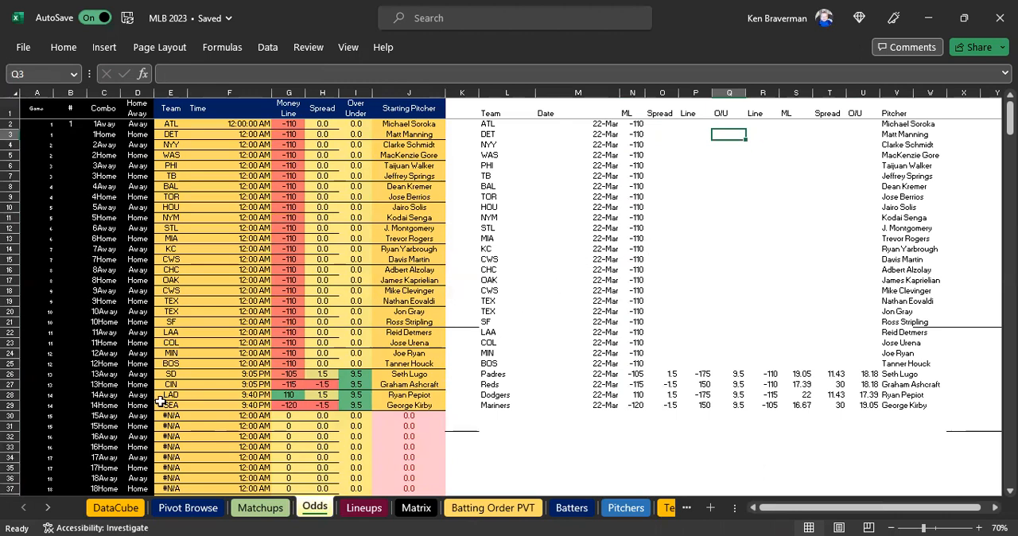
Check the Game number in A29 for the last game row on the Odds sheet.
click(11, 406)
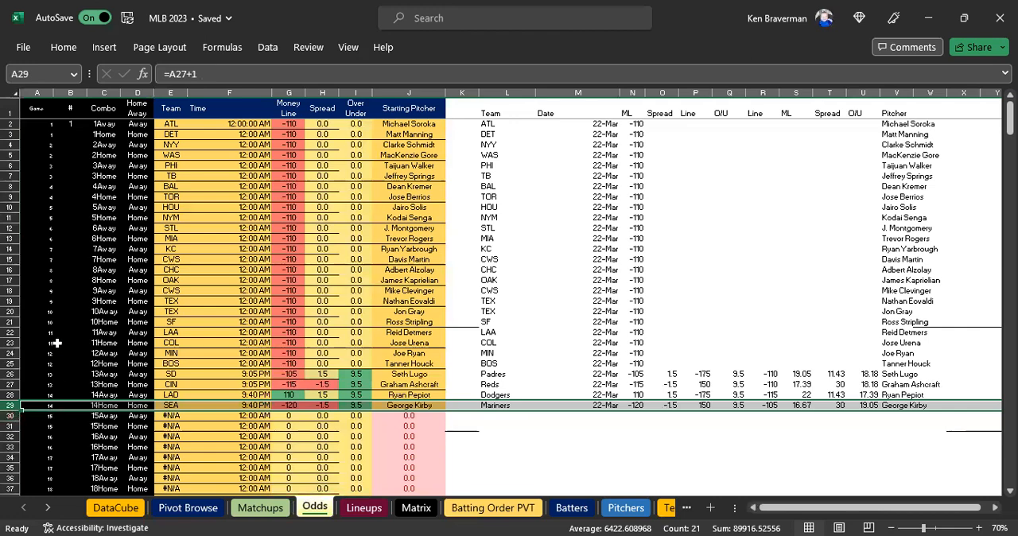
scroll(64, 395, up, 3)
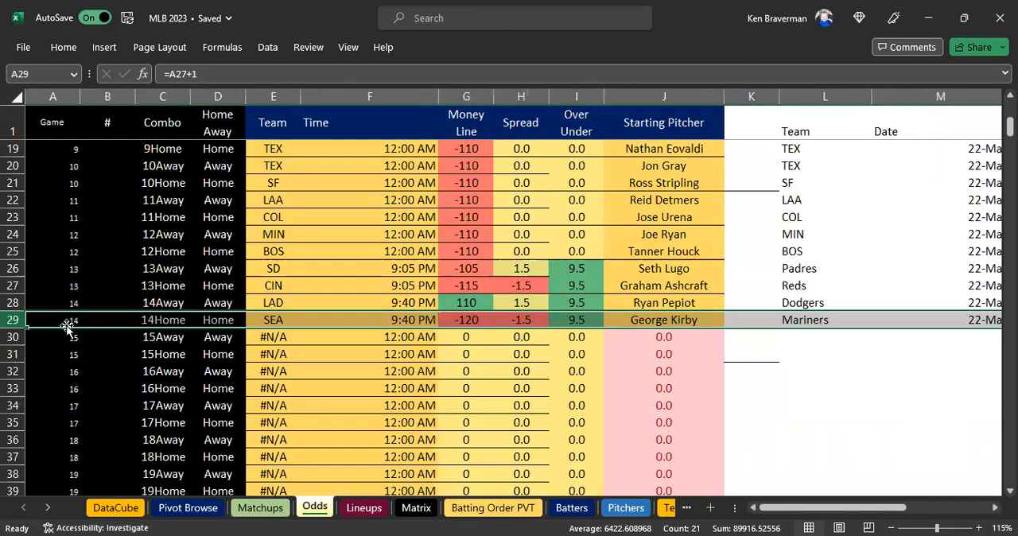
click(70, 319)
scroll(85, 321, down, 3)
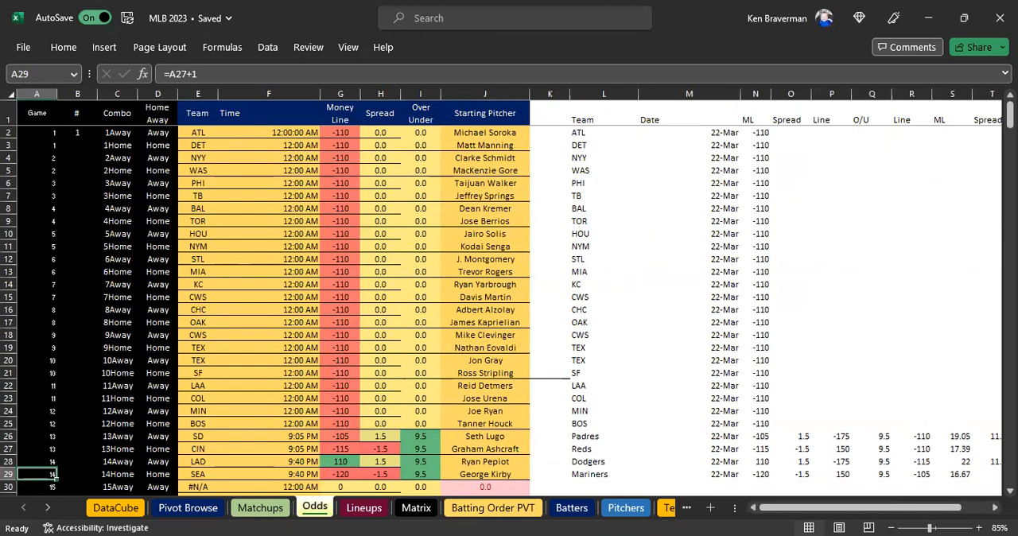
On the Lineups sheet, expand the entire Pitcher field of the PivotTable to show the rosters, and return to the Odds sheet.
click(353, 508)
click(567, 126)
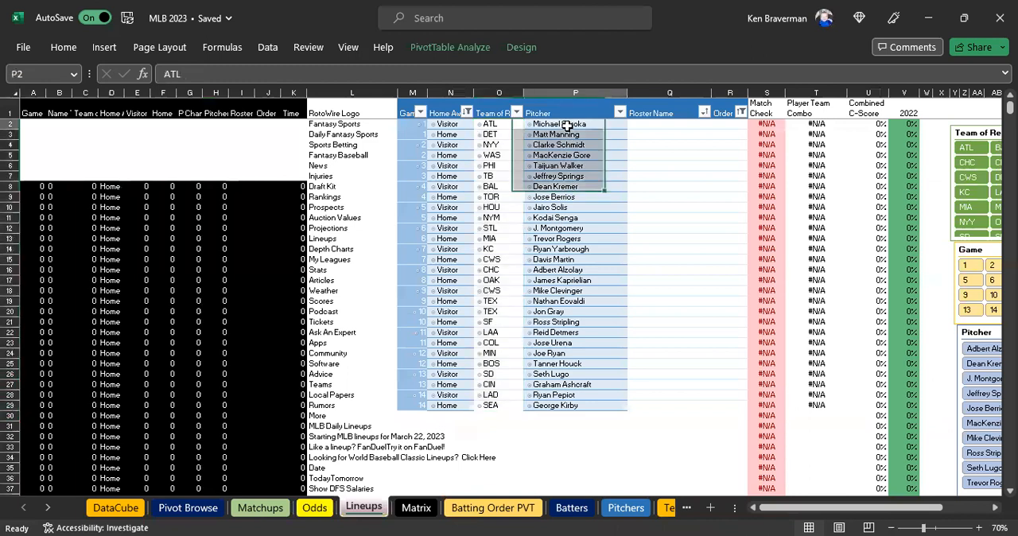
right_click(567, 126)
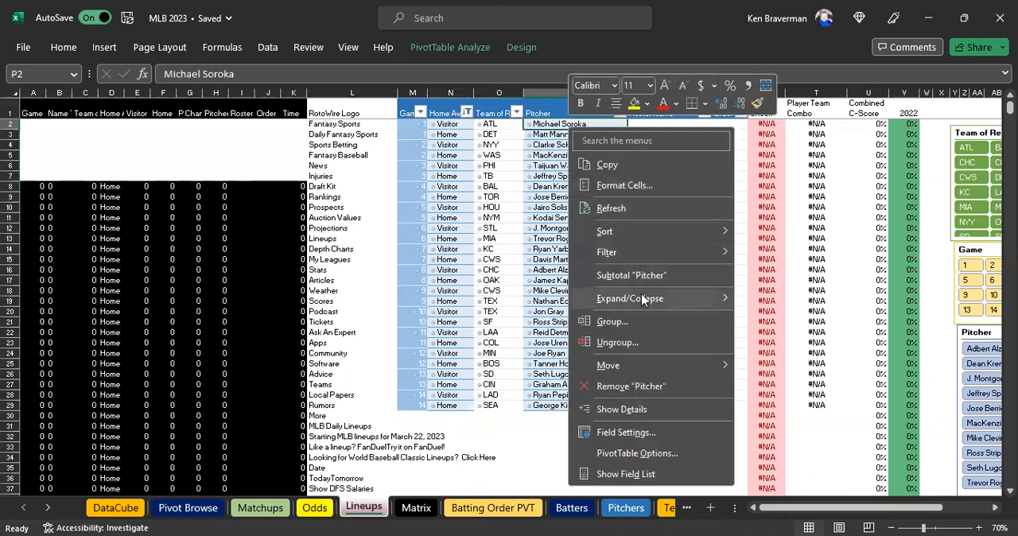
mouse_move(642, 298)
click(767, 340)
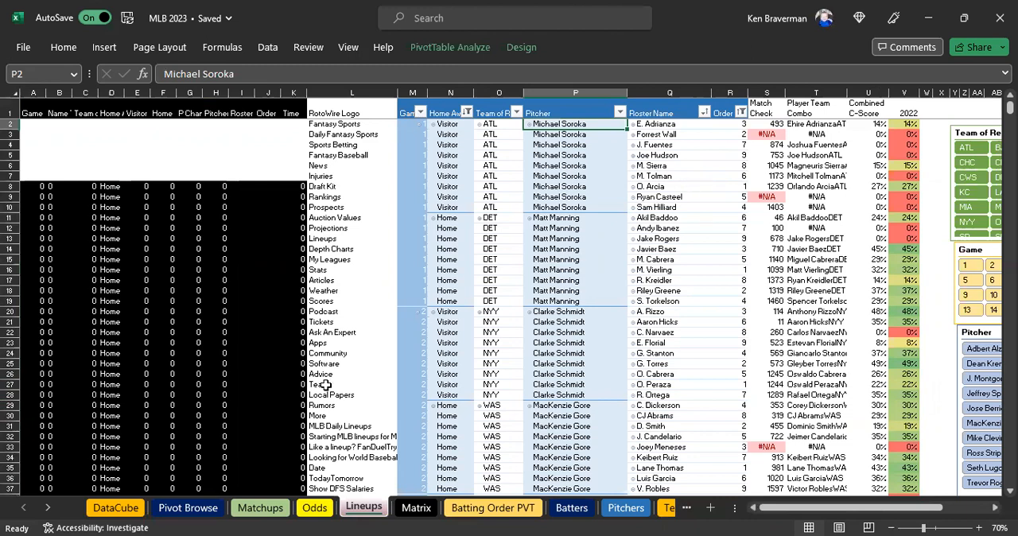
click(306, 510)
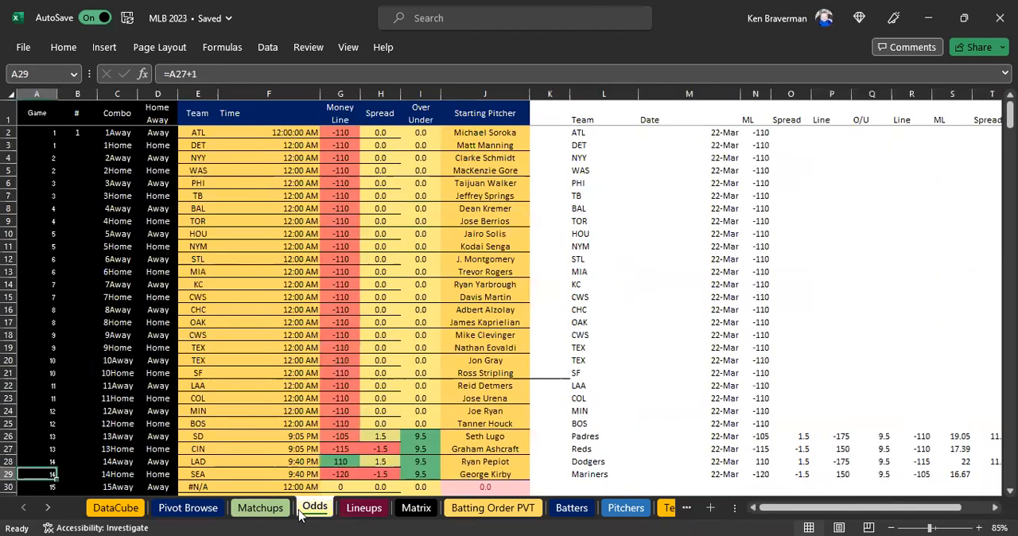
Move the Odds sheet so that it sits between the DataCube and Pivot Browse sheets.
drag(260, 508, 113, 517)
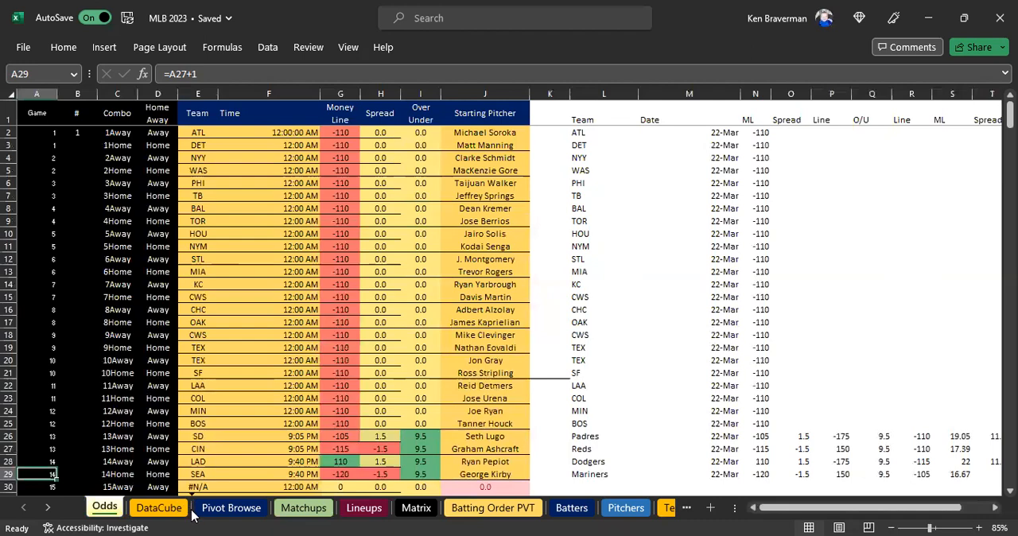
drag(185, 513, 130, 516)
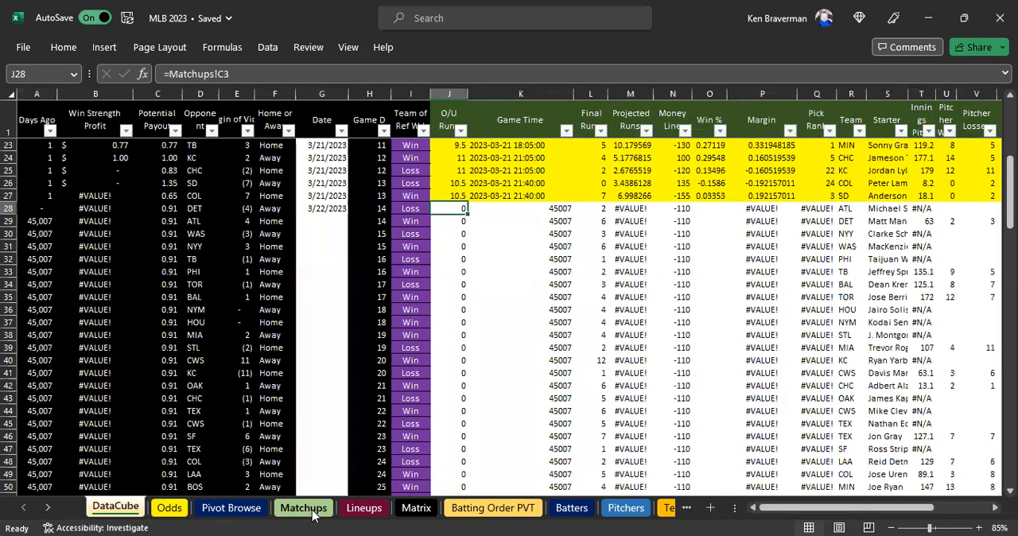
click(304, 509)
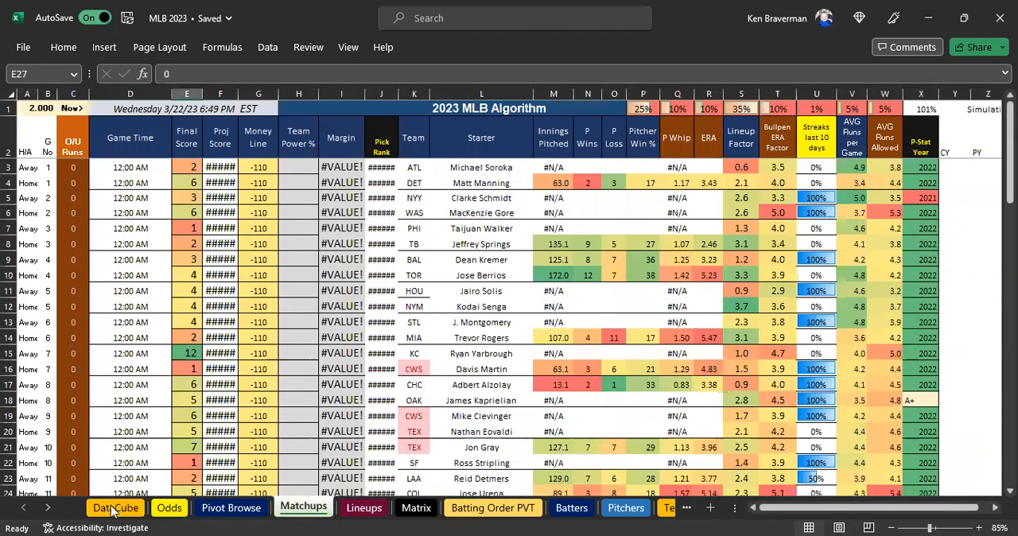
click(113, 510)
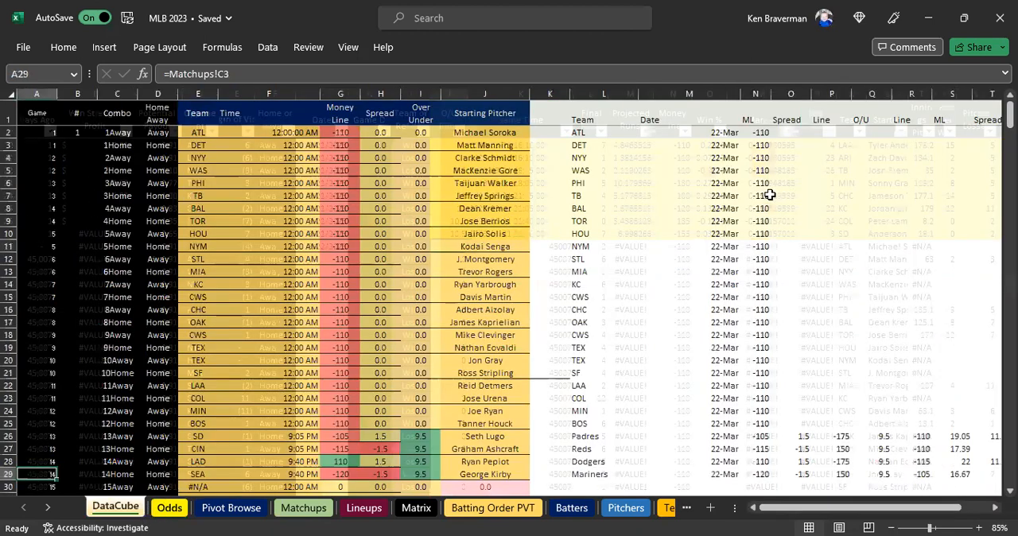
key(ctrl+Page_Down)
ctrl+scroll(768, 196, down, 1)
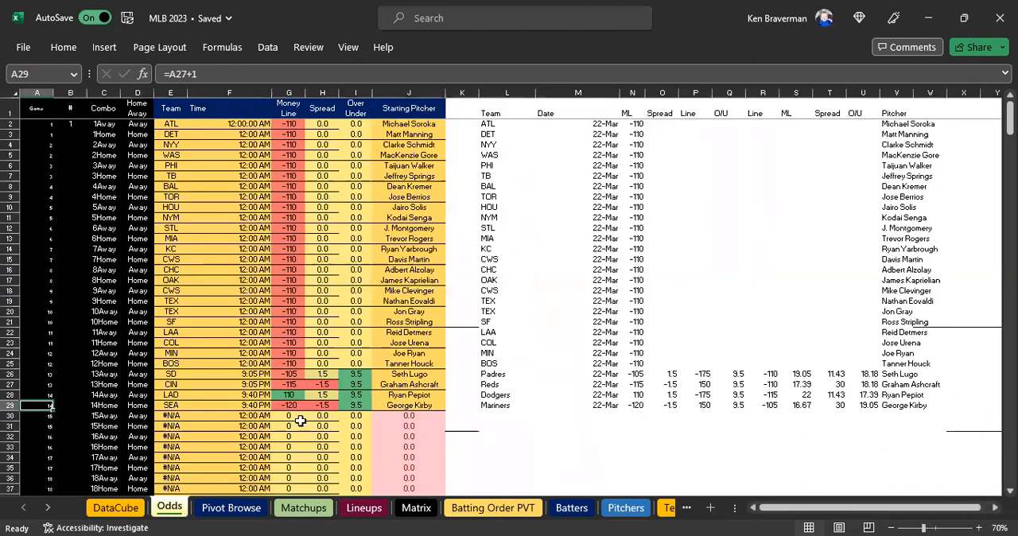
On the Matchups sheet, check the game numbers in column B down to the last game row.
click(288, 508)
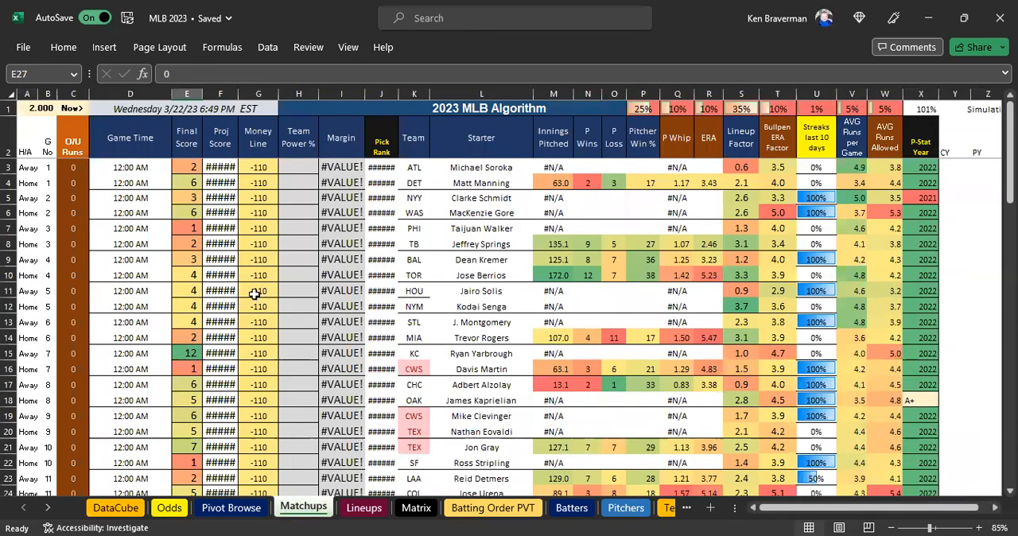
scroll(254, 293, down, 4)
click(139, 397)
scroll(262, 380, up, 2)
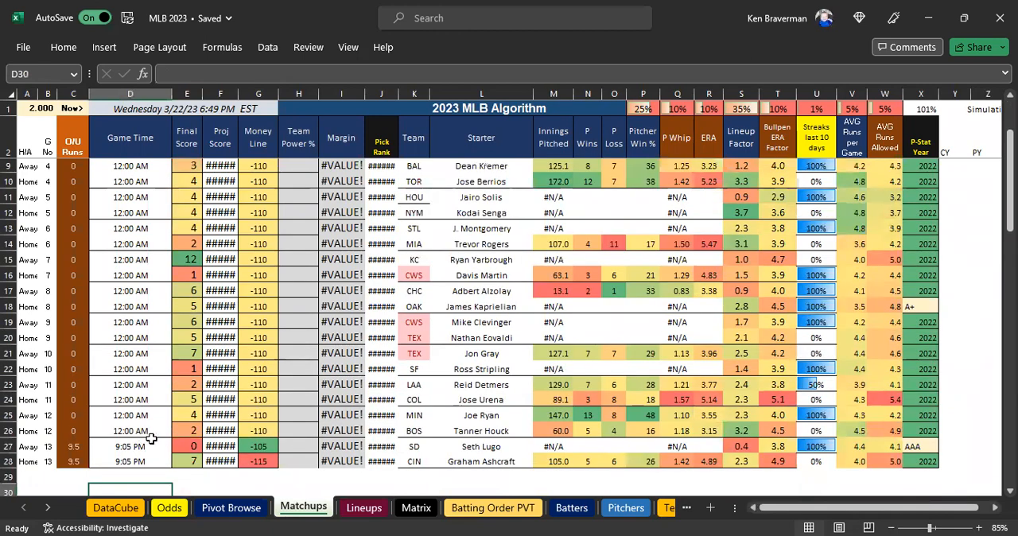
scroll(151, 429, down, 1)
click(32, 399)
click(48, 400)
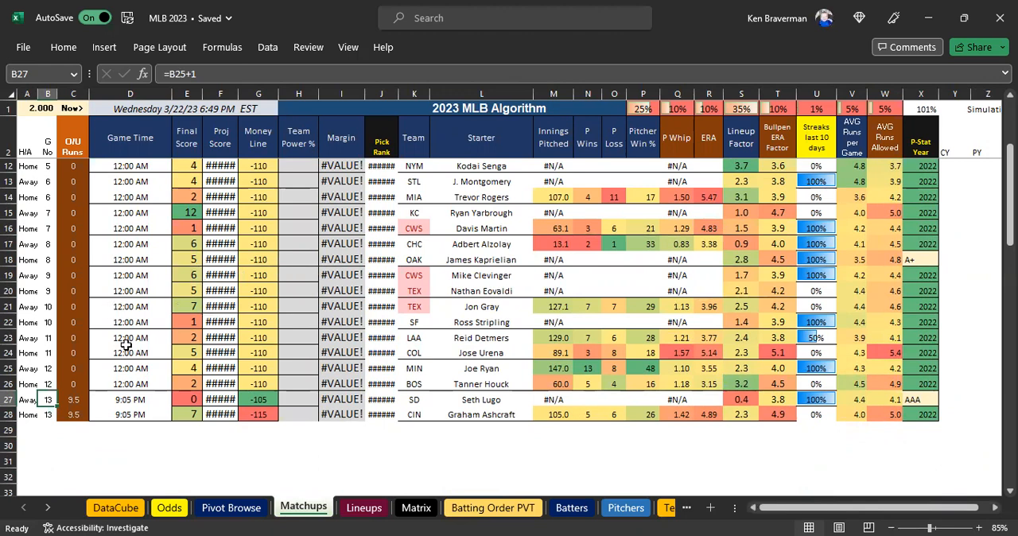
drag(49, 196, 48, 243)
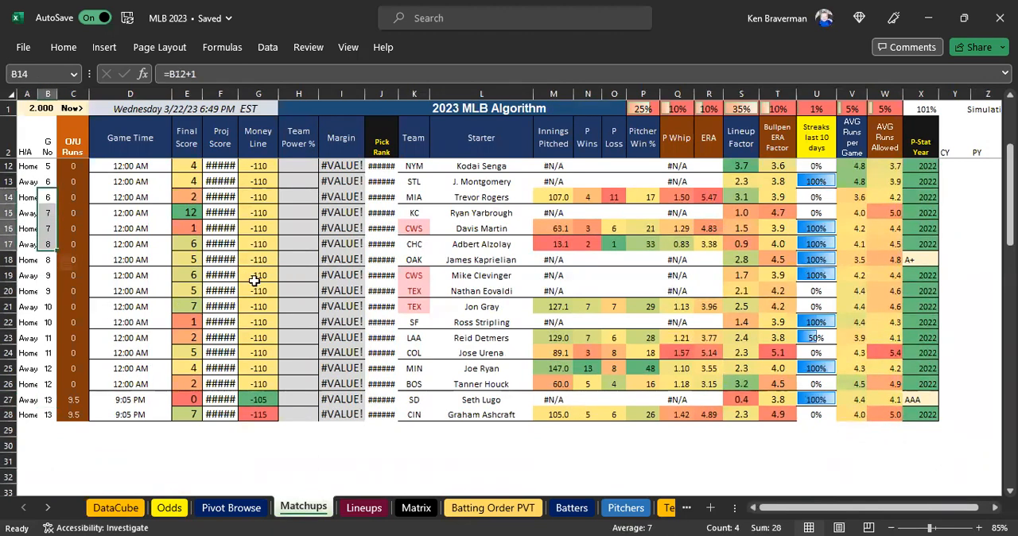
scroll(67, 382, up, 1)
scroll(67, 395, down, 1)
Fill the last game's rows A27:X28 down through row 30 to add game 14, and check the game numbers.
drag(29, 400, 918, 414)
click(298, 459)
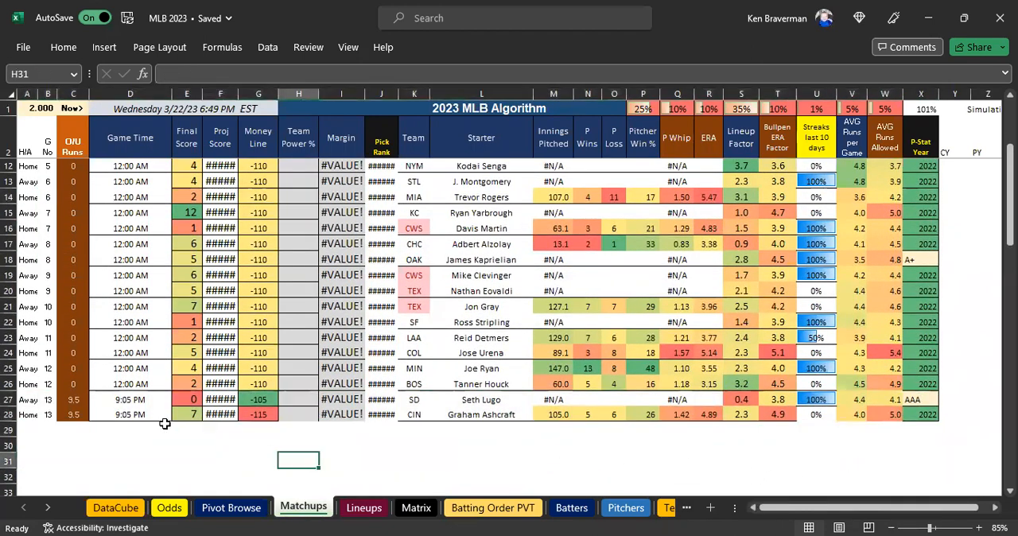
drag(28, 400, 922, 415)
drag(8, 400, 461, 499)
drag(118, 457, 120, 455)
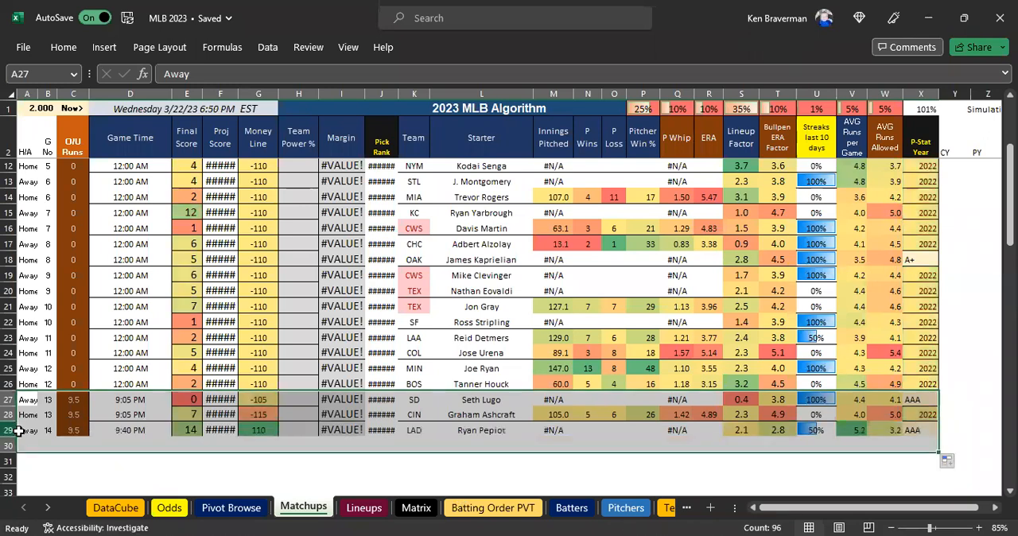
click(48, 430)
drag(48, 180, 44, 433)
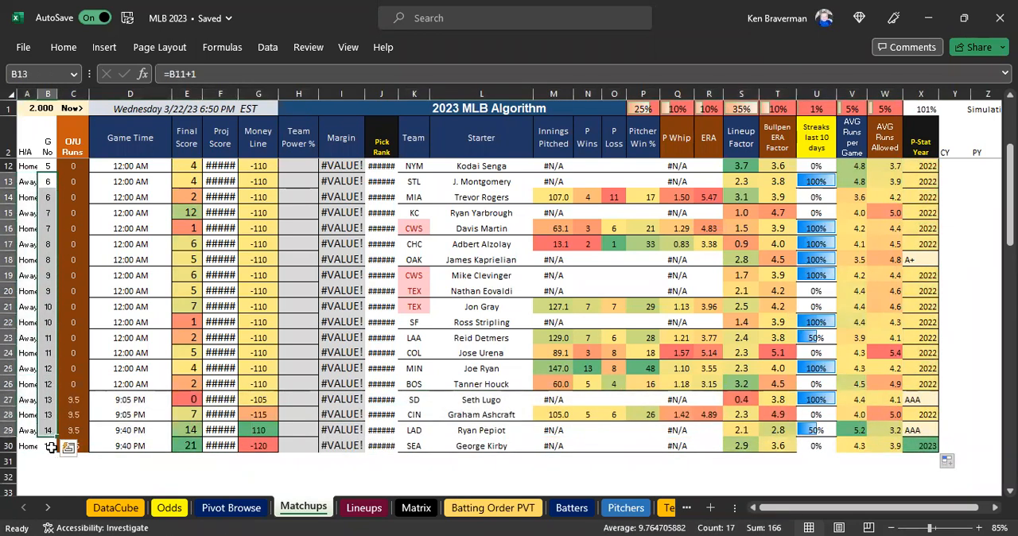
click(49, 474)
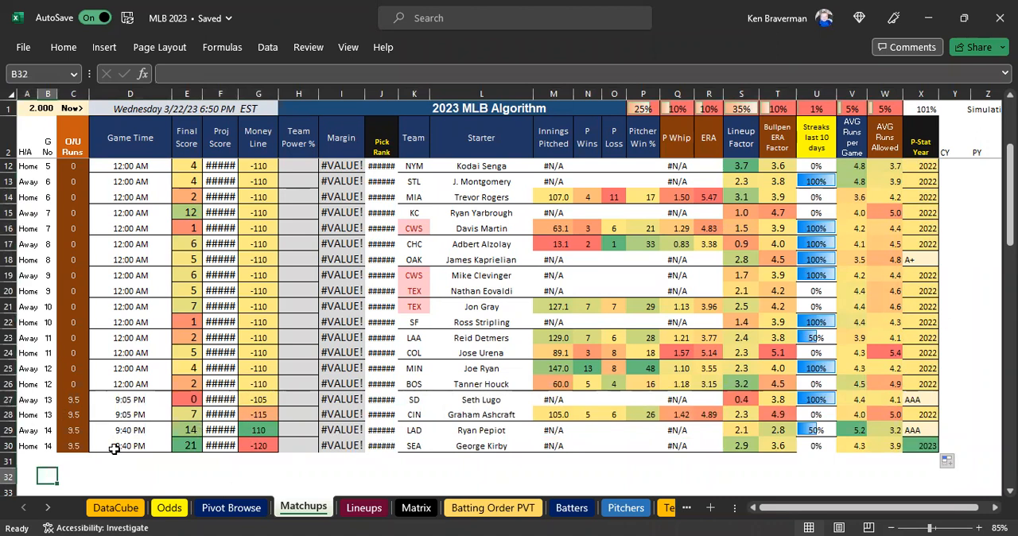
Fill the P-Stat Year of 2022 from X4 down through X30 and review the column.
scroll(367, 418, up, 3)
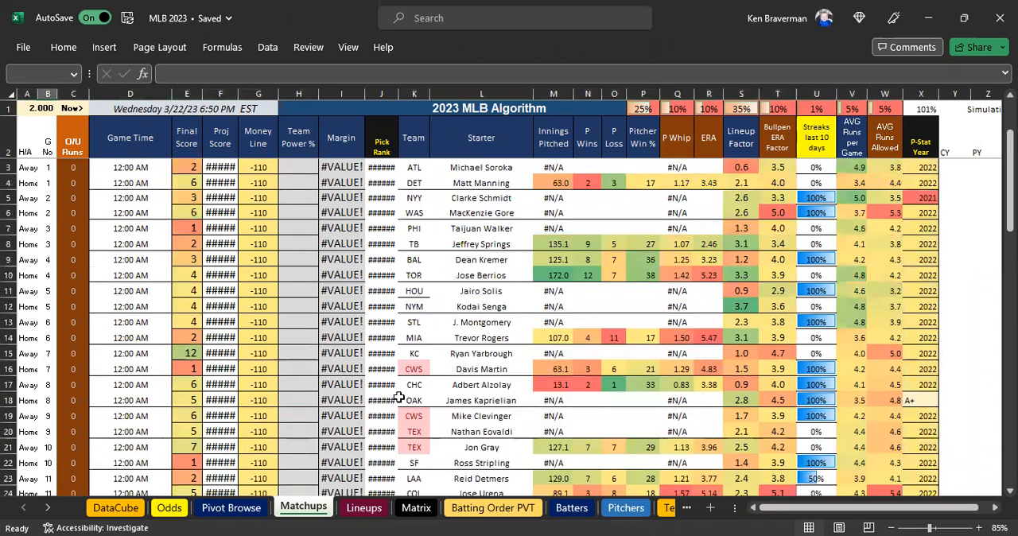
click(927, 182)
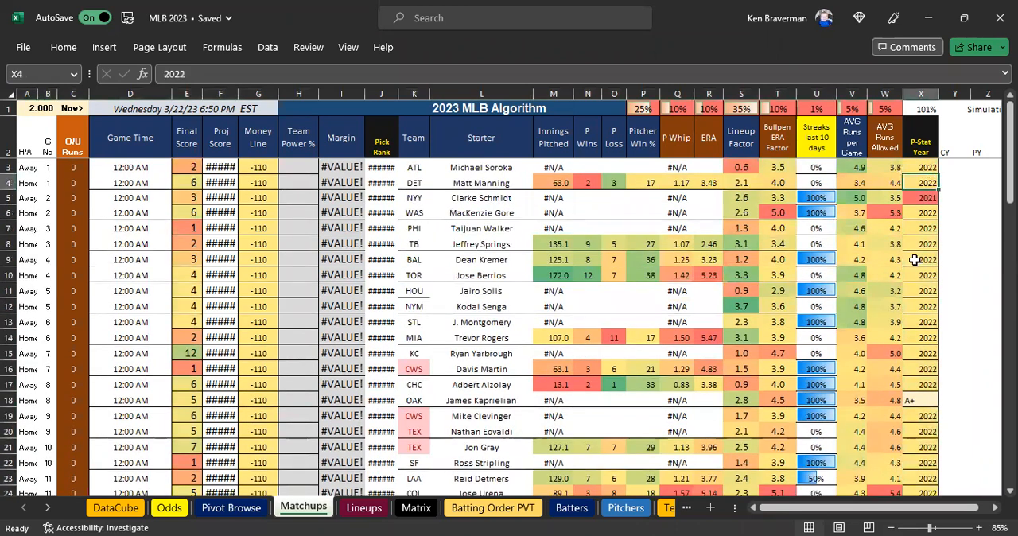
click(918, 244)
click(926, 180)
click(920, 228)
drag(920, 181, 919, 452)
key(ctrl+d)
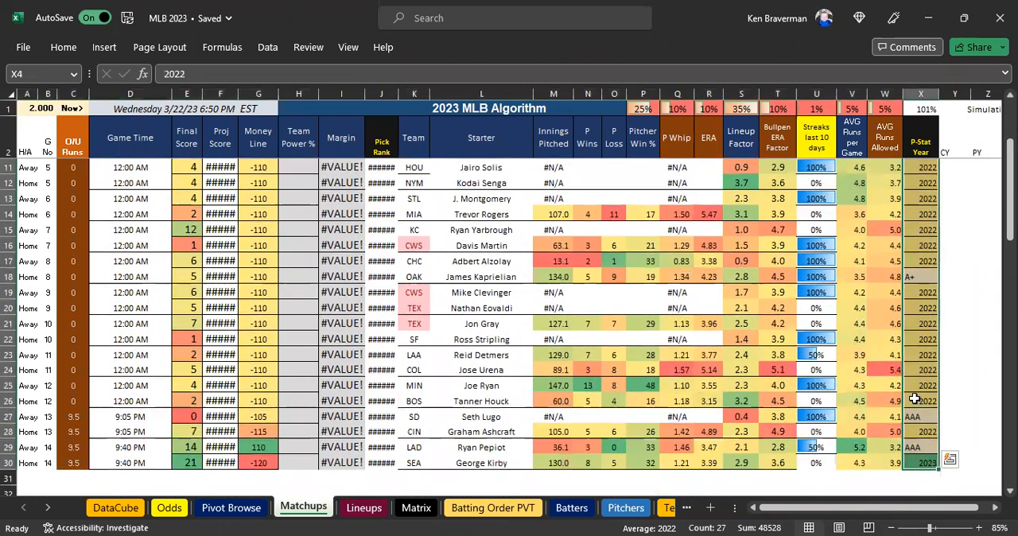
click(928, 413)
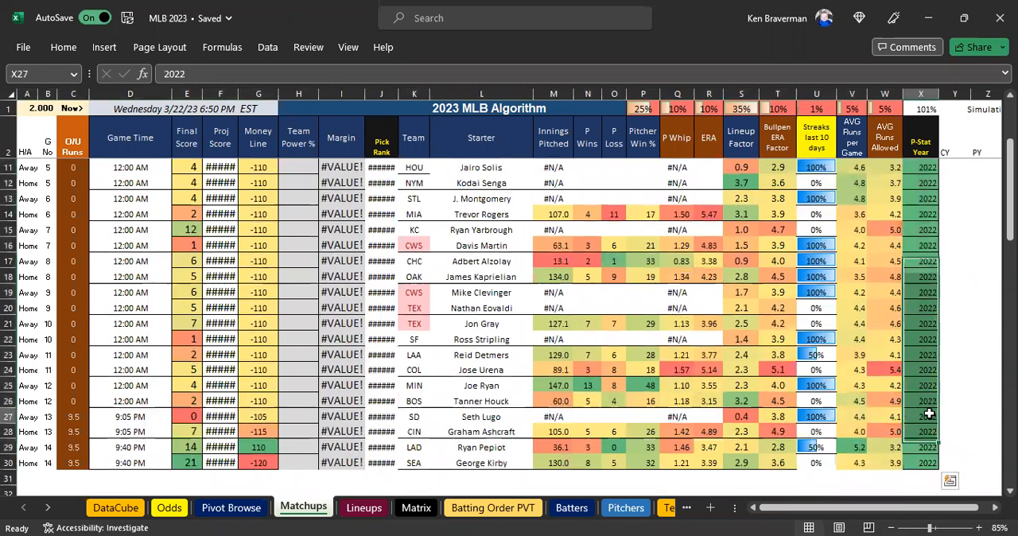
scroll(926, 205, up, 3)
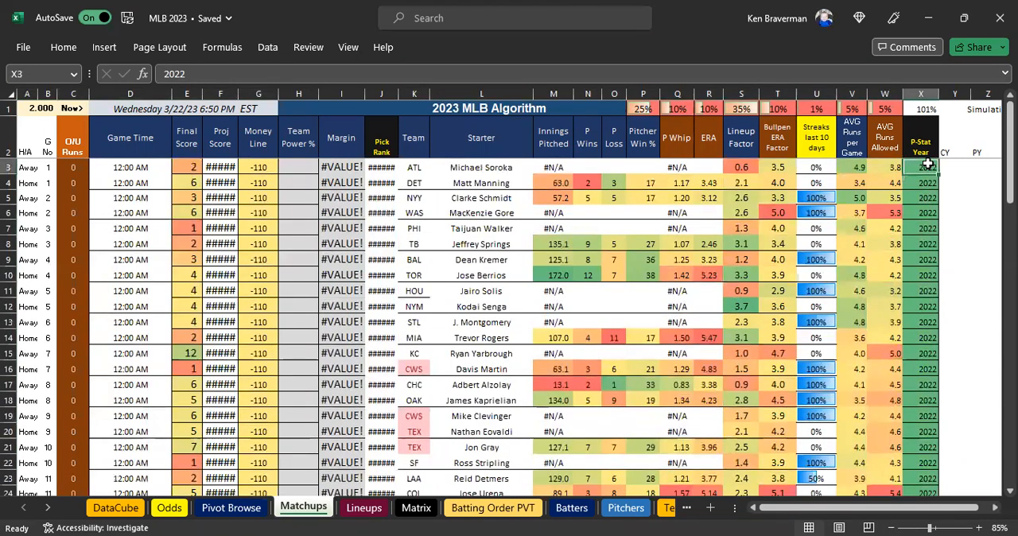
click(933, 257)
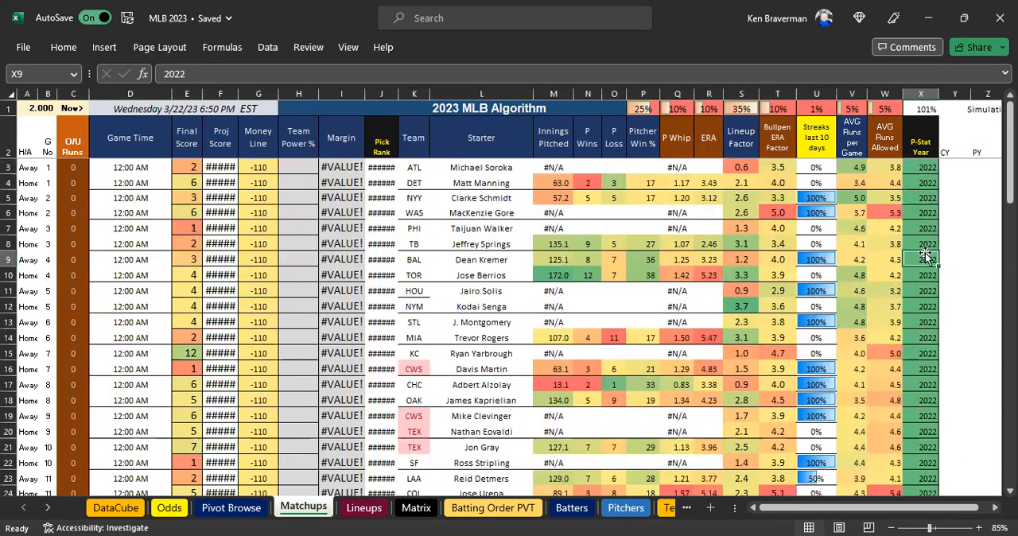
Clear the previous Final Score values in E3:E30 and look over the emptied column.
click(181, 167)
key(ctrl+shift+Down)
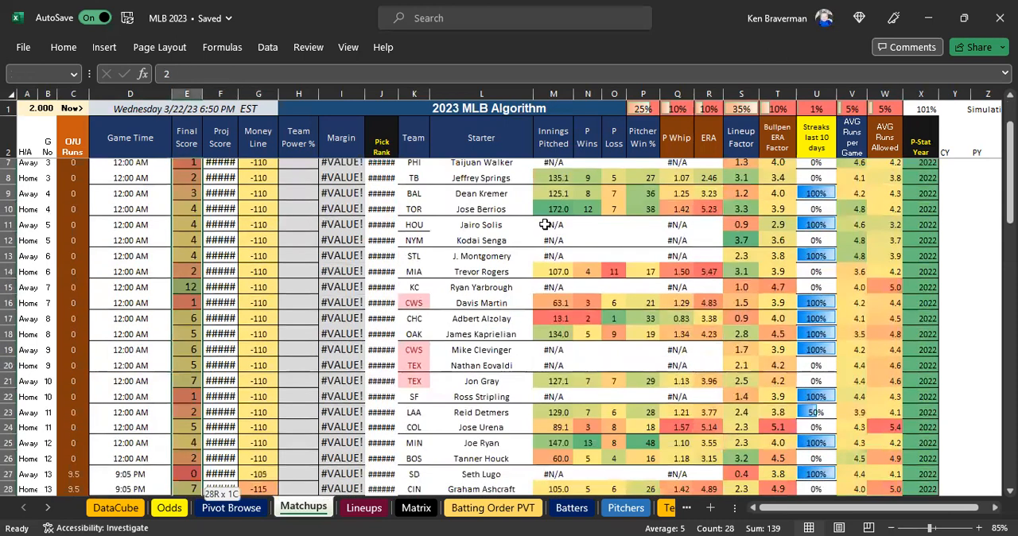
key(Delete)
key(Up)
key(Down)
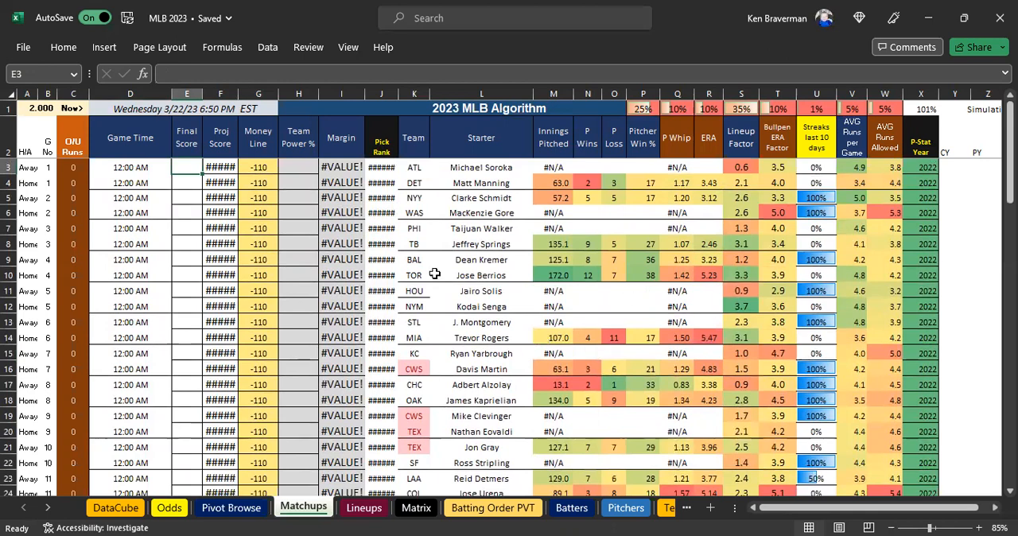
scroll(377, 352, down, 6)
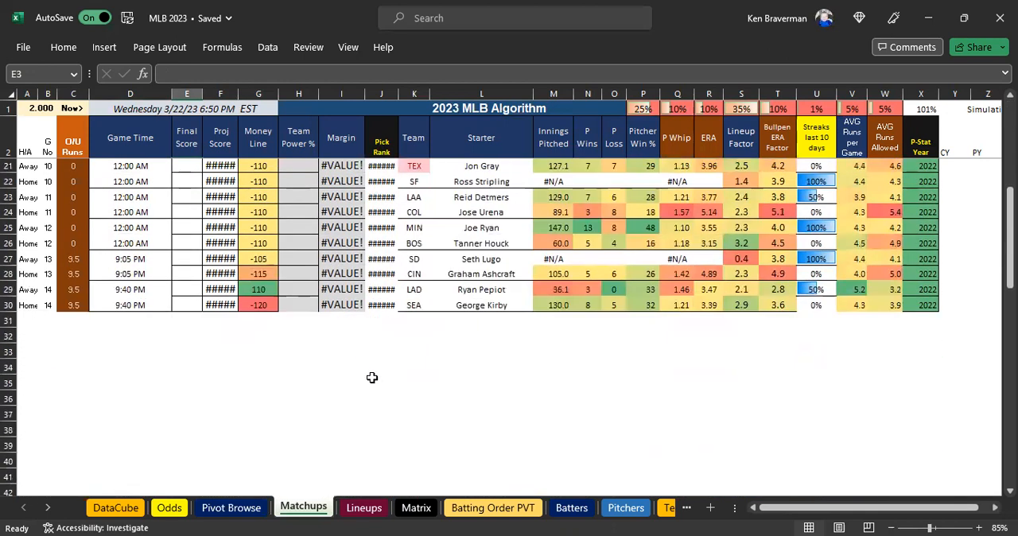
scroll(370, 368, up, 1)
scroll(514, 376, up, 5)
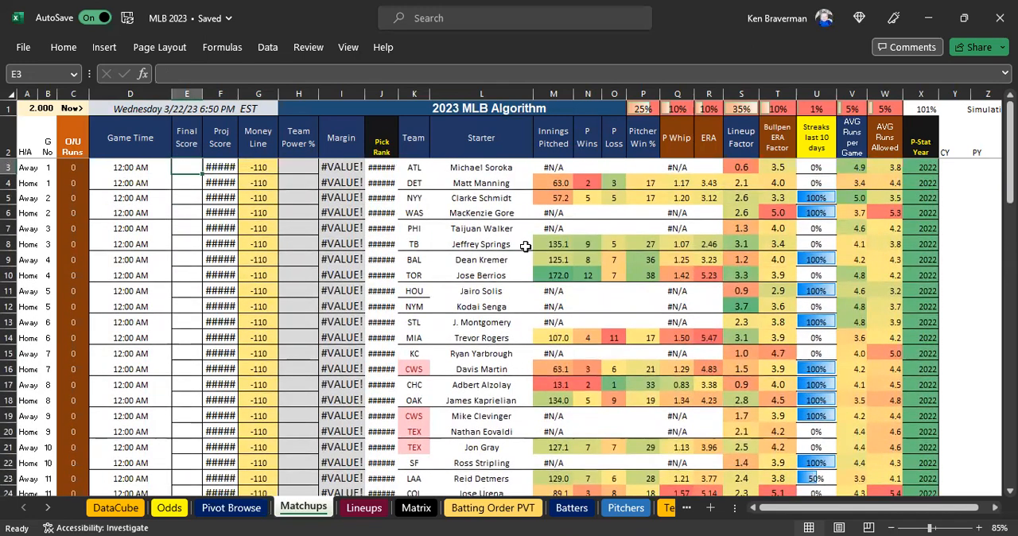
Copy the ATL starter Michael Soroka from L3 and search the Pitchers sheet for that name.
click(470, 168)
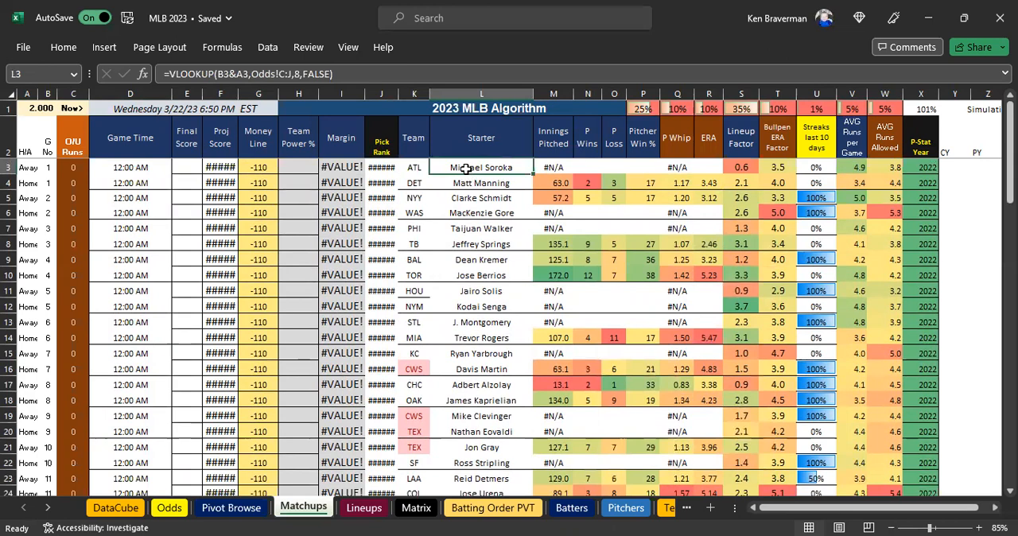
key(ctrl+c)
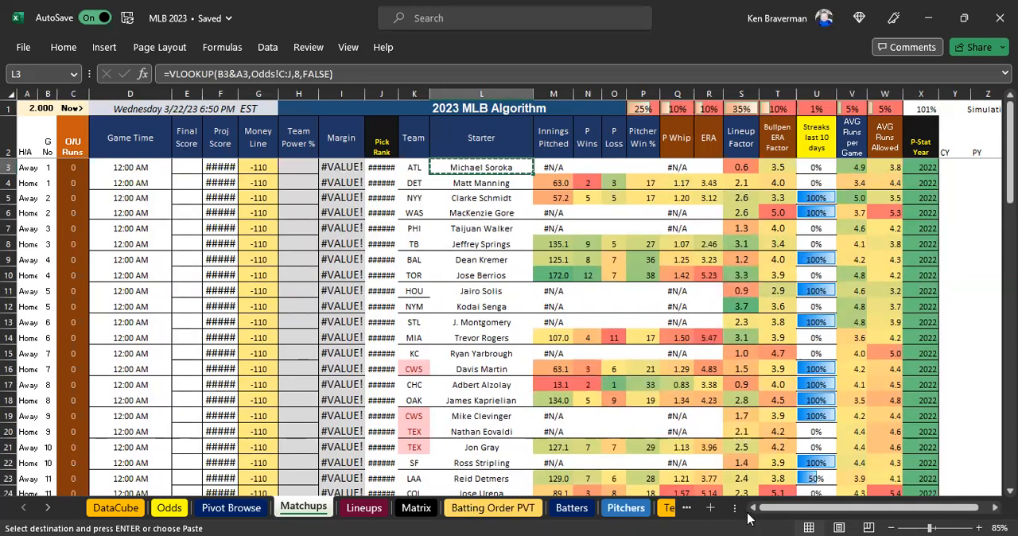
drag(734, 508, 823, 509)
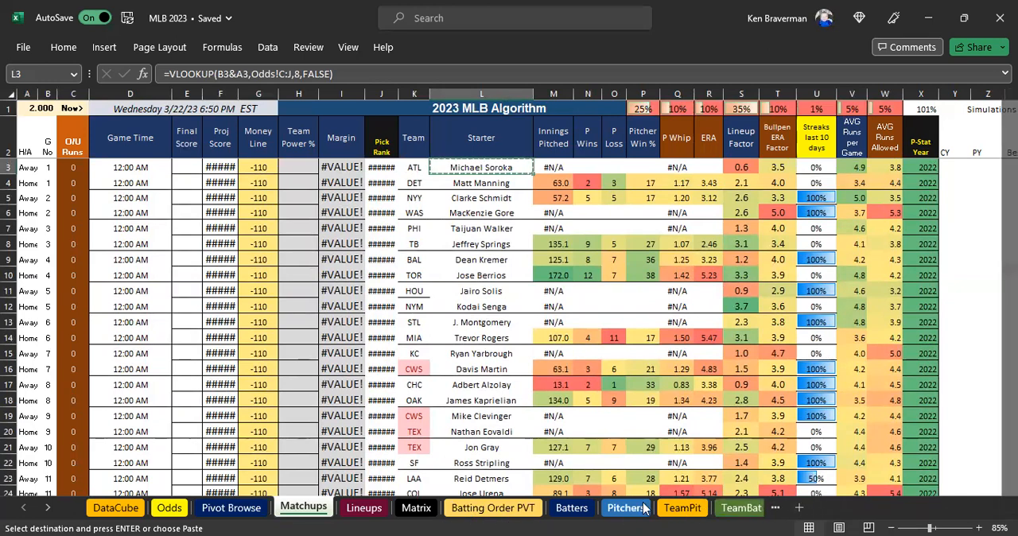
click(625, 508)
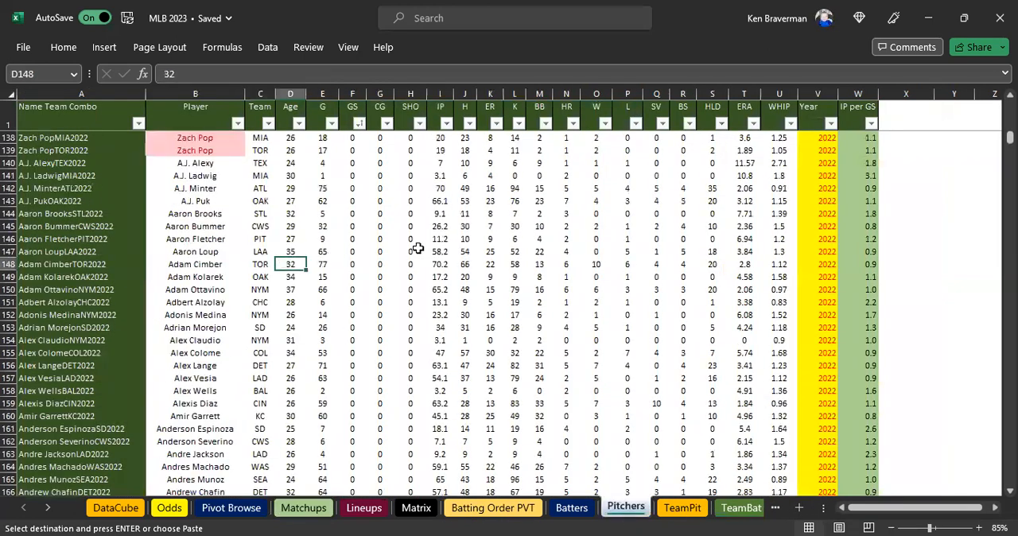
key(ctrl+f)
click(690, 377)
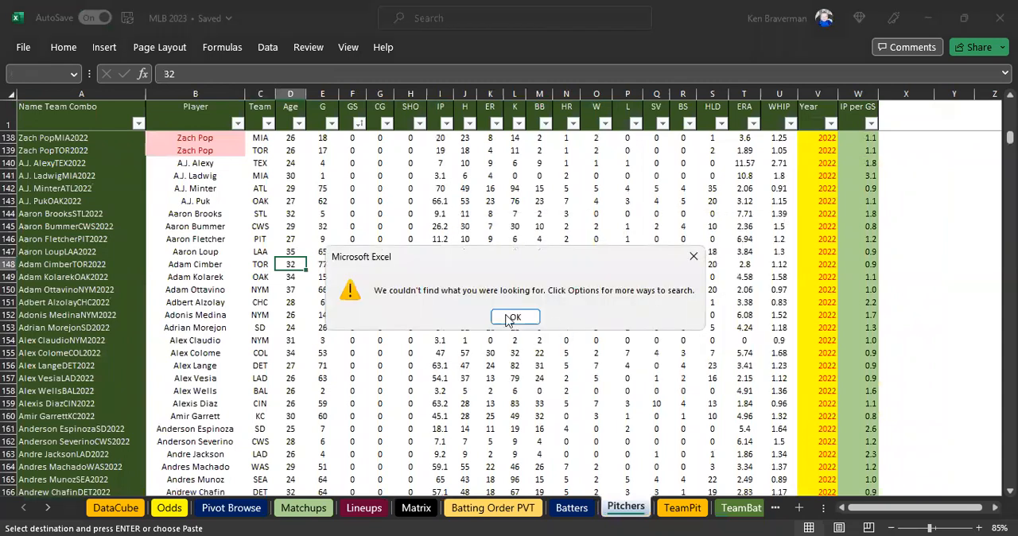
click(513, 317)
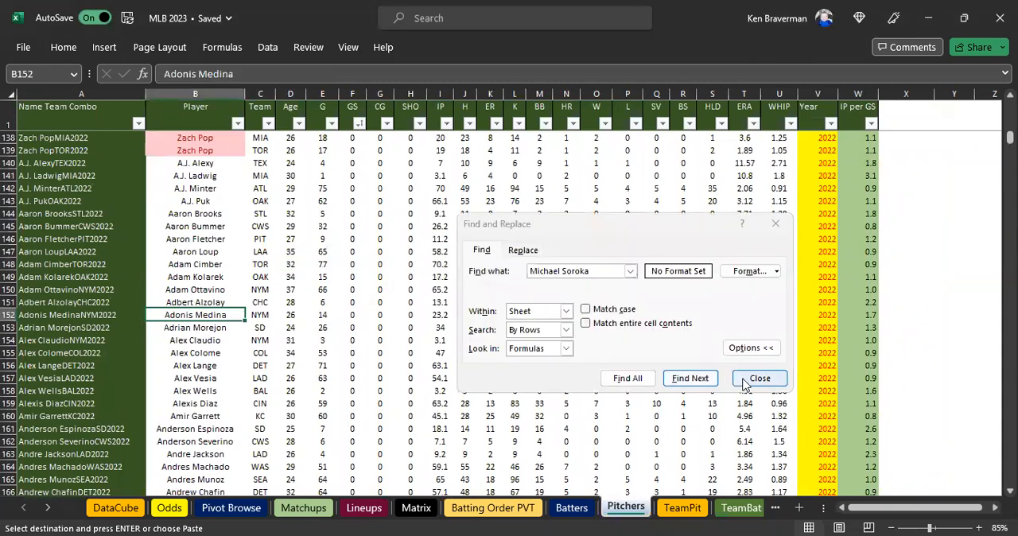
key(Escape)
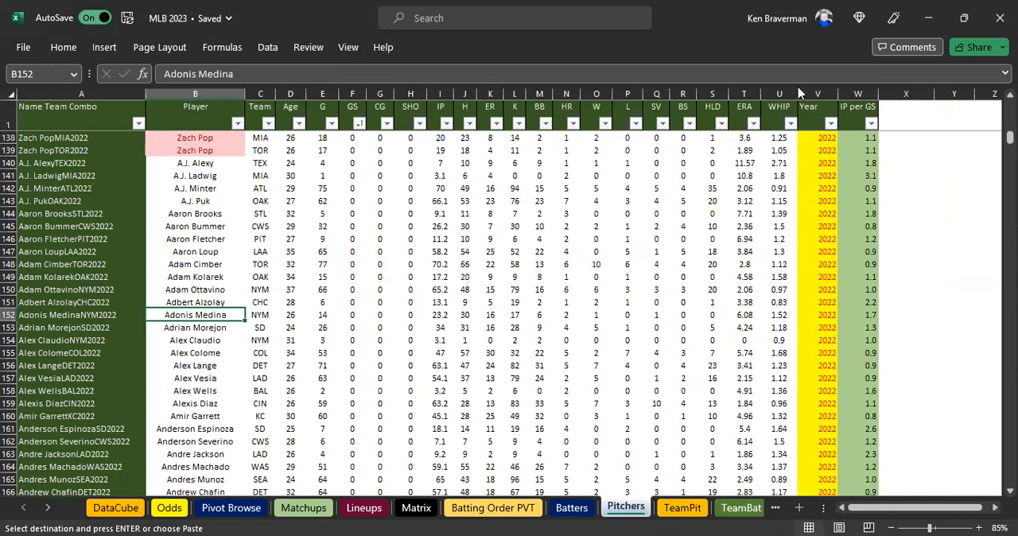
Switch to RotoWire's MLB Daily Lineups in the browser, open Michael Soroka's player page and examine his Pitching Stats by season.
key(alt+Tab)
click(77, 303)
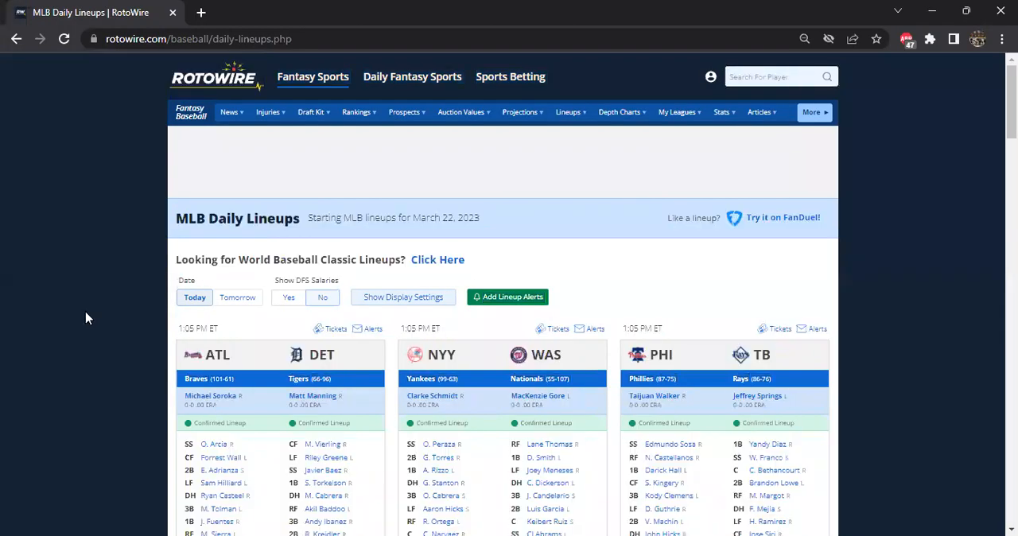
click(211, 400)
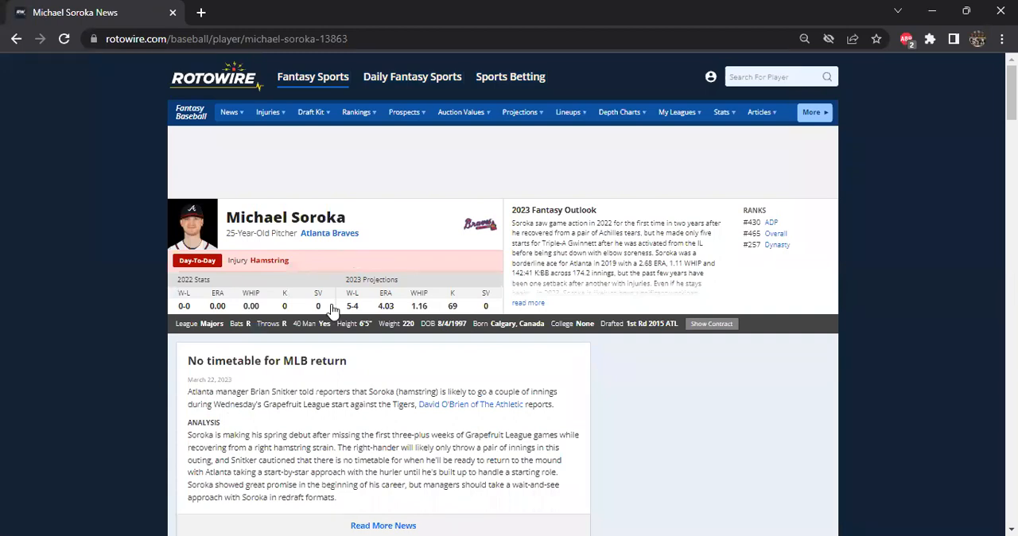
scroll(332, 310, down, 8)
scroll(326, 321, up, 6)
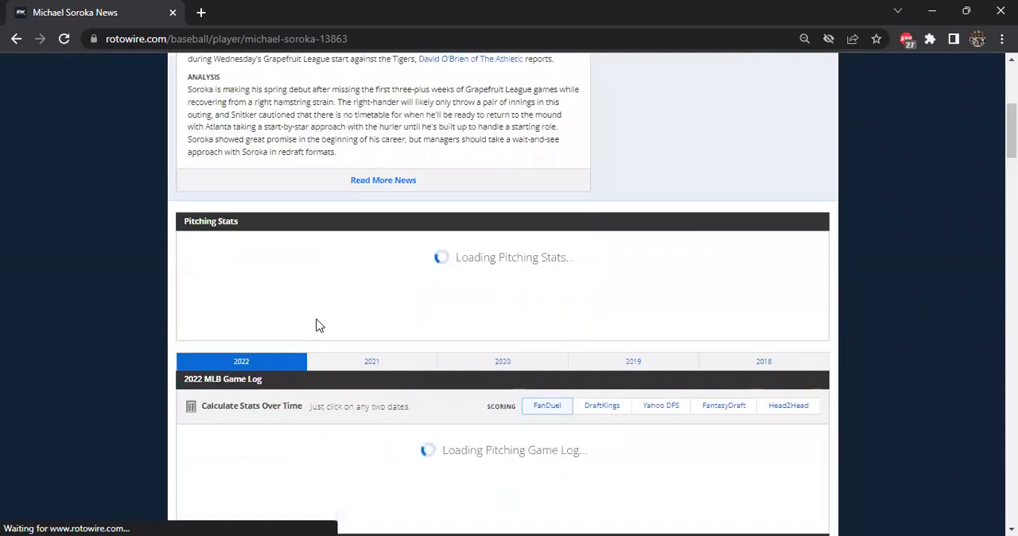
scroll(317, 325, up, 1)
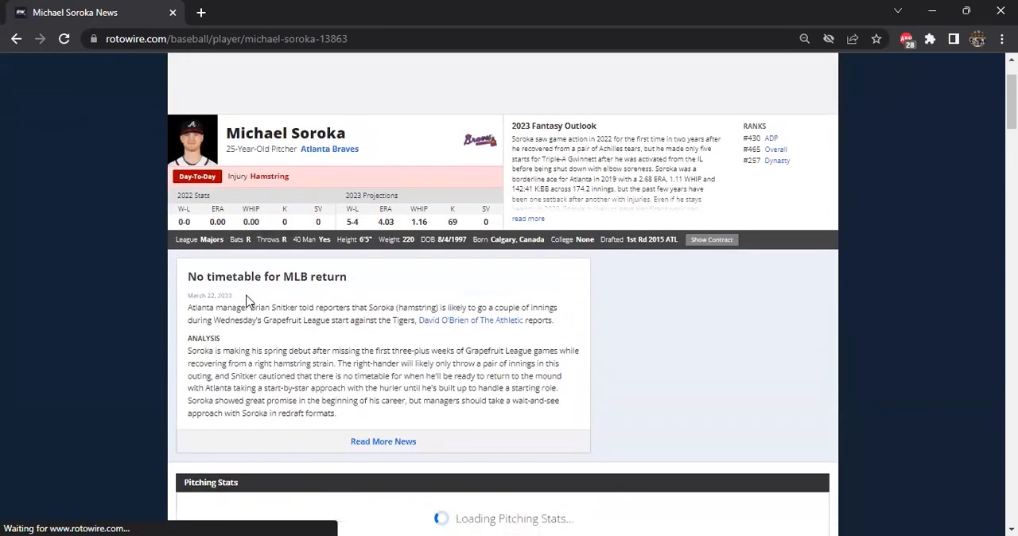
scroll(279, 295, down, 2)
scroll(239, 382, down, 2)
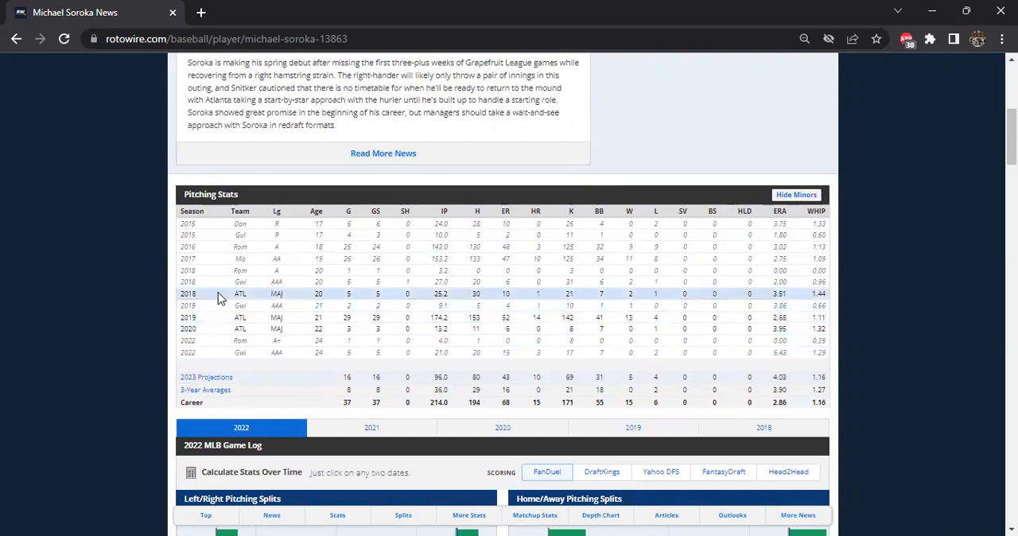
Copy the name Michael Soroka from his RotoWire page into the first empty Player cell, B915, of Excel's Pitchers sheet.
scroll(148, 287, up, 5)
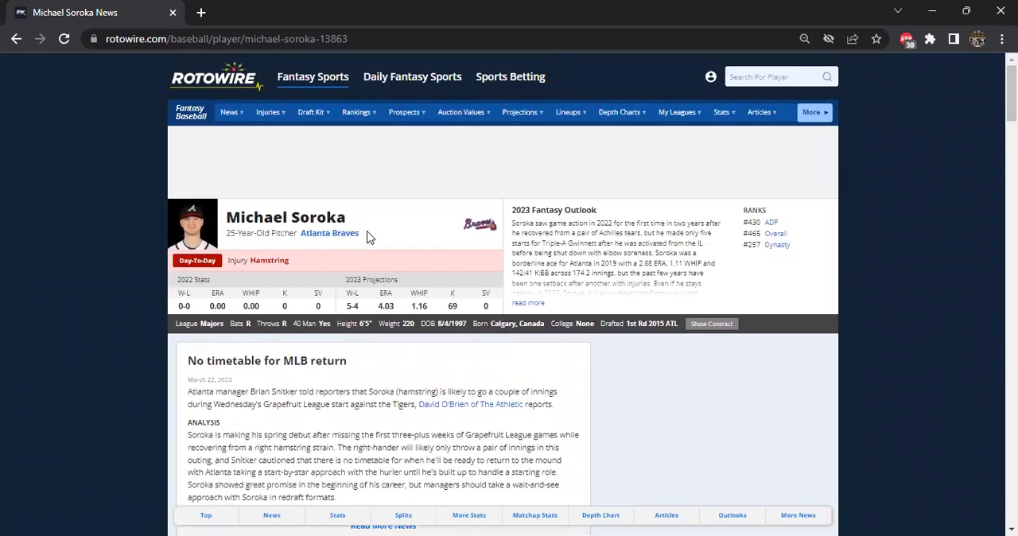
drag(352, 226, 227, 224)
right_click(263, 226)
click(271, 229)
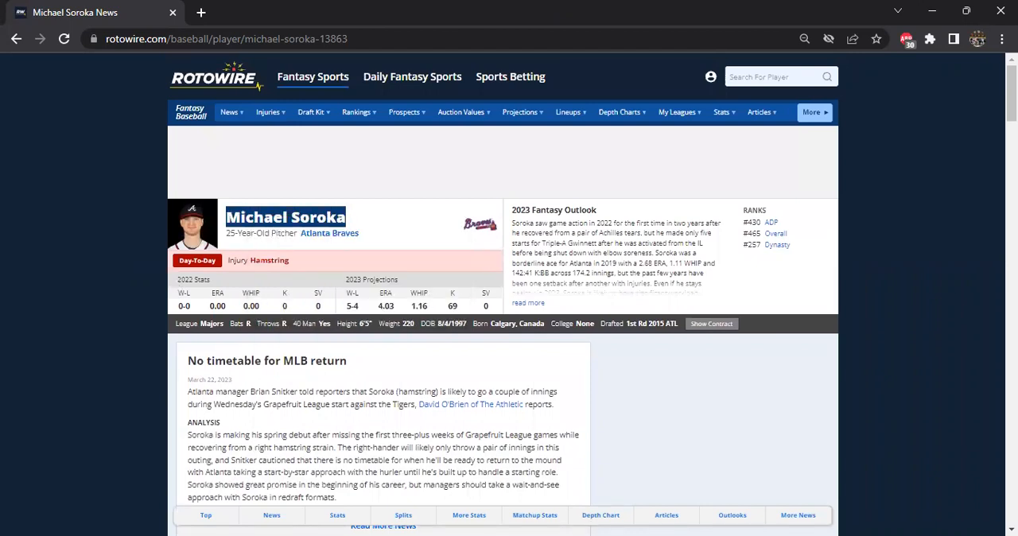
key(alt+Tab)
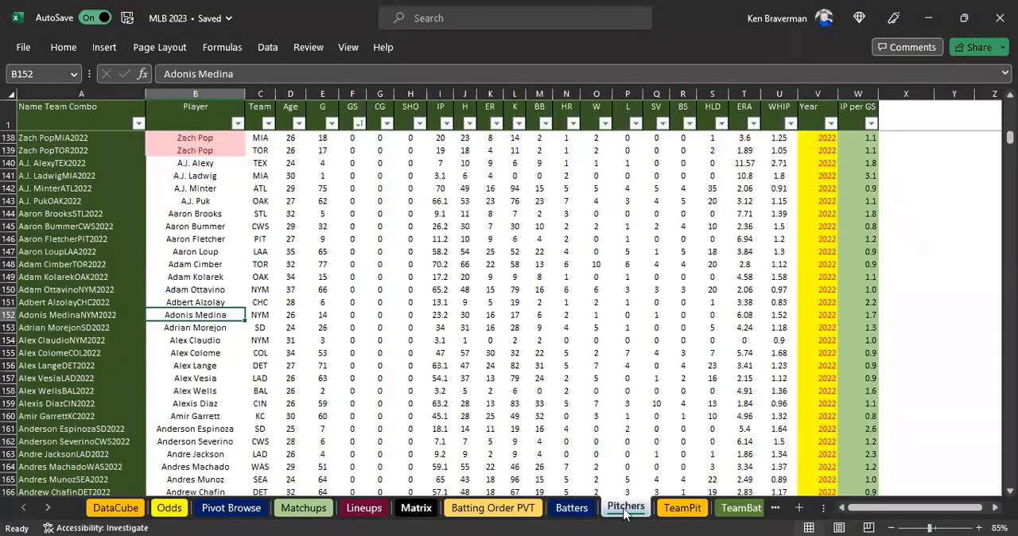
click(213, 352)
key(ctrl+Down)
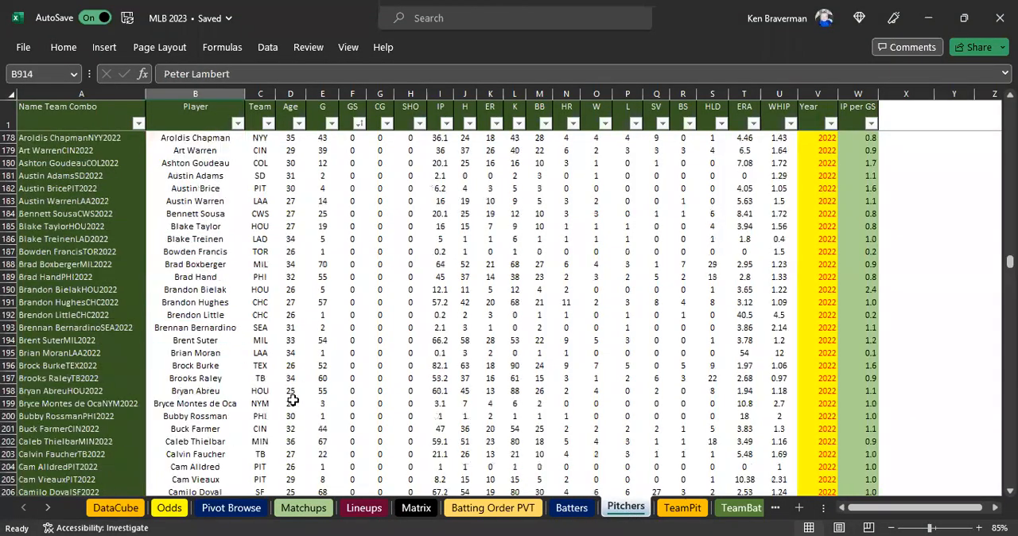
click(199, 378)
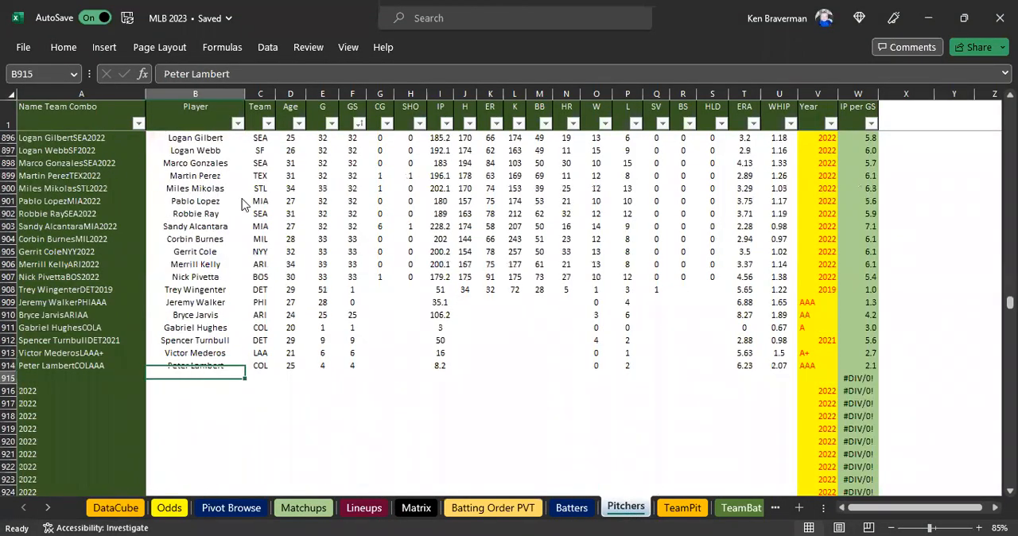
right_click(198, 379)
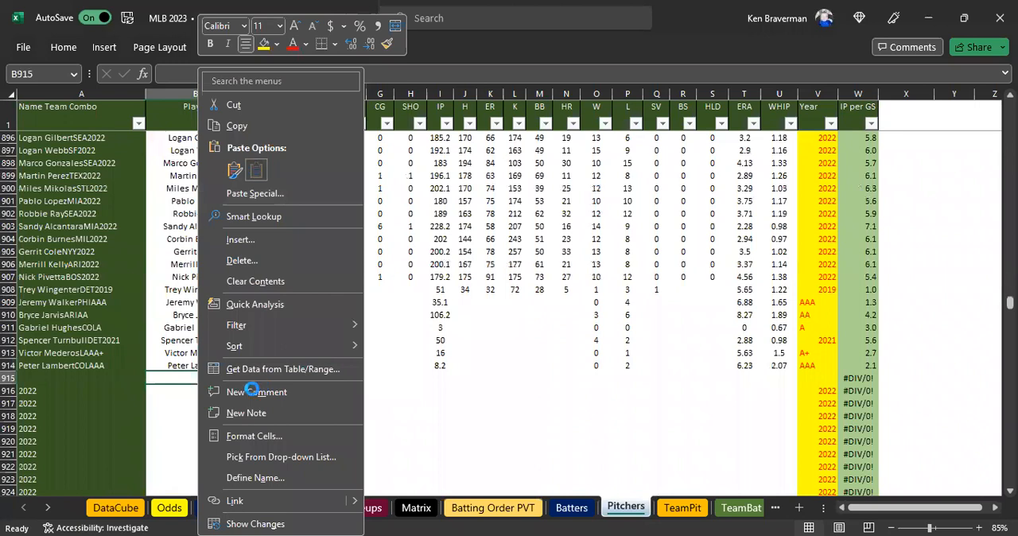
key(Escape)
key(ctrl+v)
key(Right)
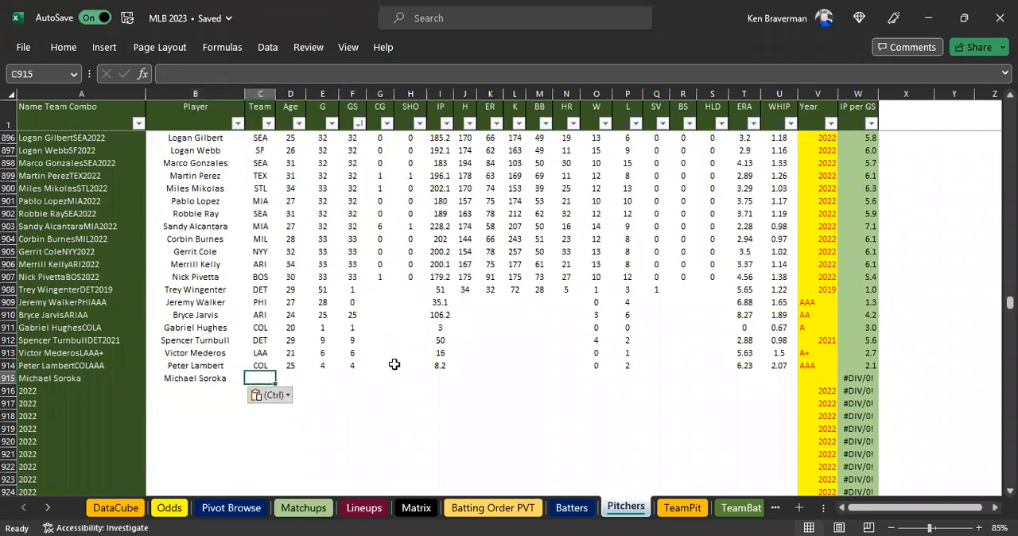
Fill in Michael Soroka's row 915 with team ATL, age 24, 5 games and 5 games started.
text(ATL)
key(Tab)
text(24)
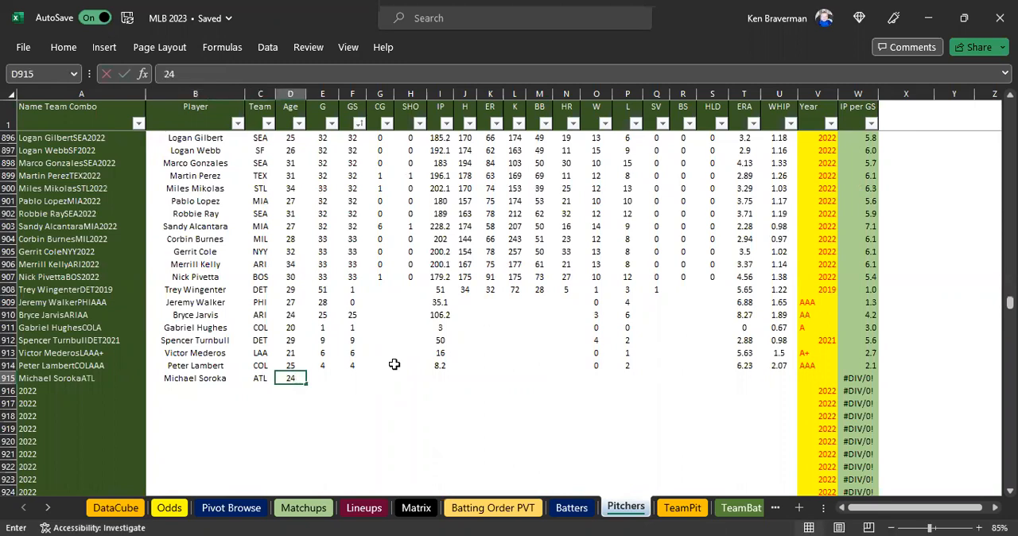
key(Tab)
text(5)
key(Tab)
text(5)
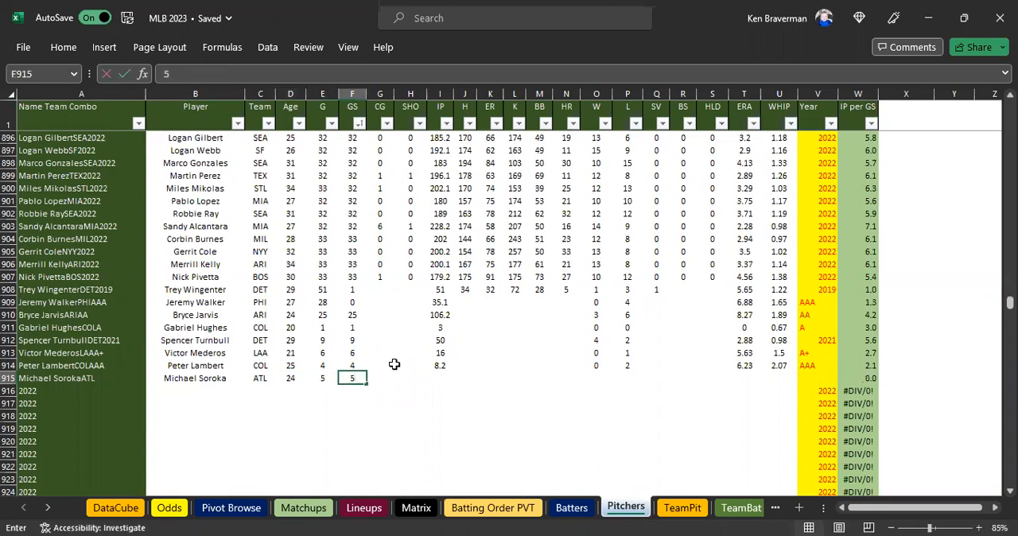
key(Tab)
Enter 0 wins and 2 losses for Michael Soroka in row 915 and set the Year to AAA.
click(595, 377)
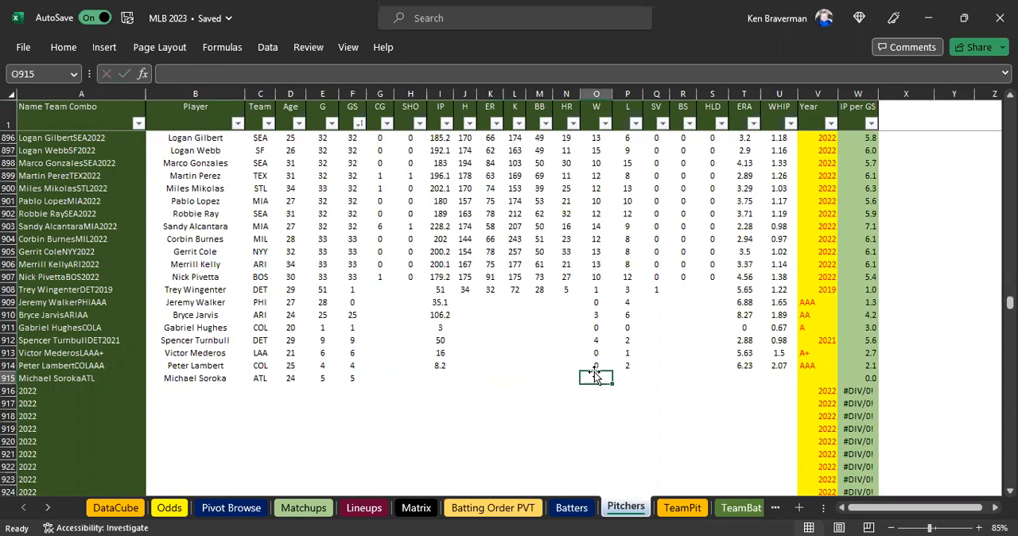
text(02)
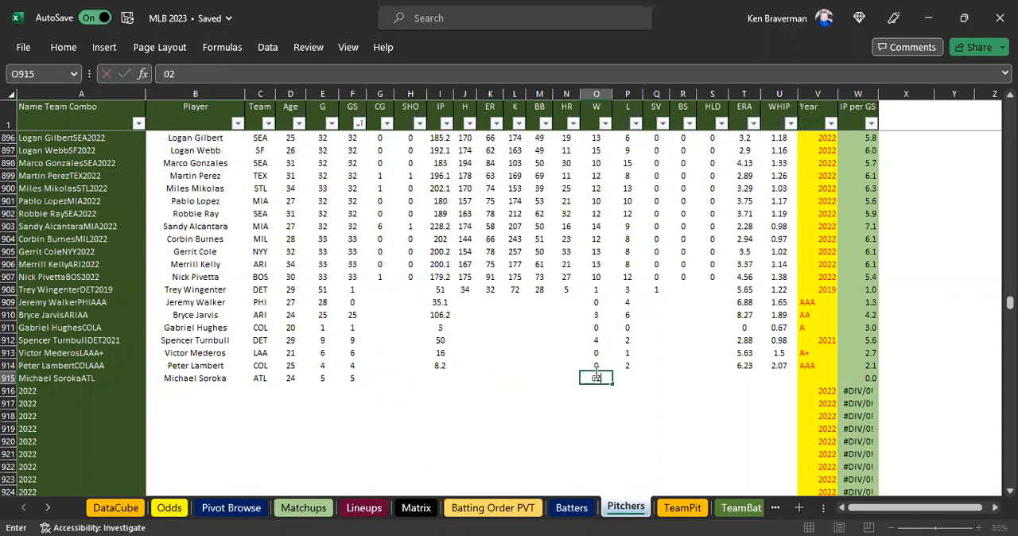
key(Tab)
text(2)
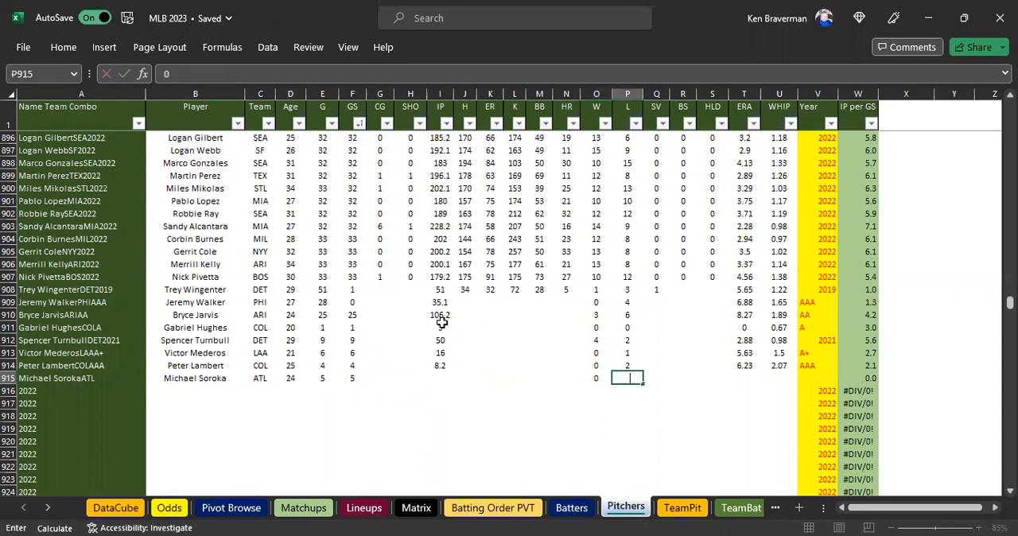
key(Tab)
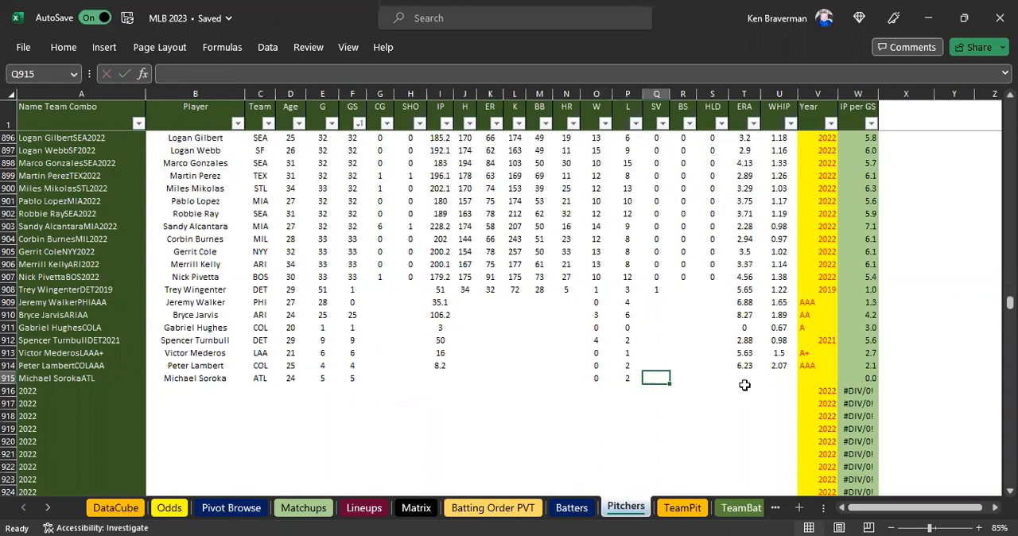
click(817, 378)
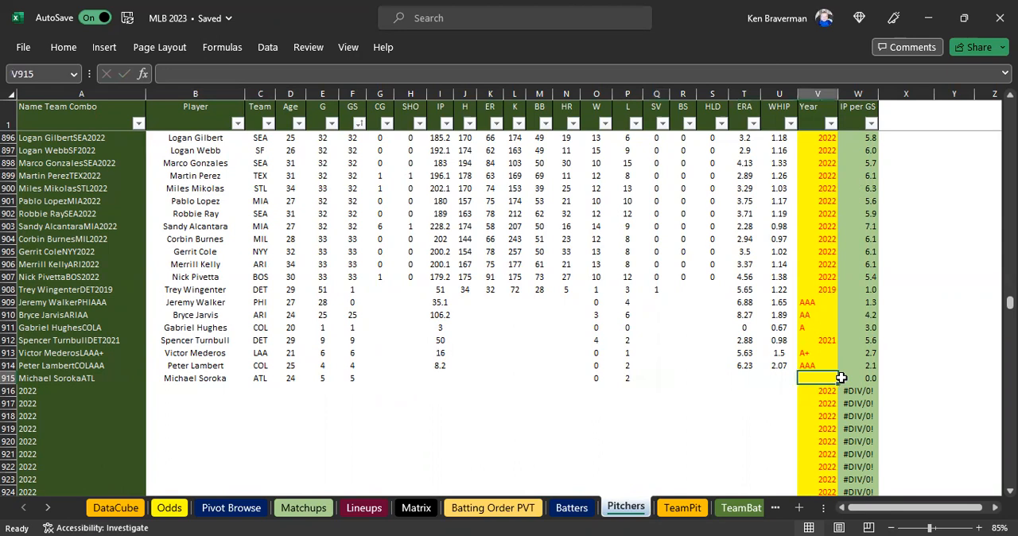
text(AA)
key(Return)
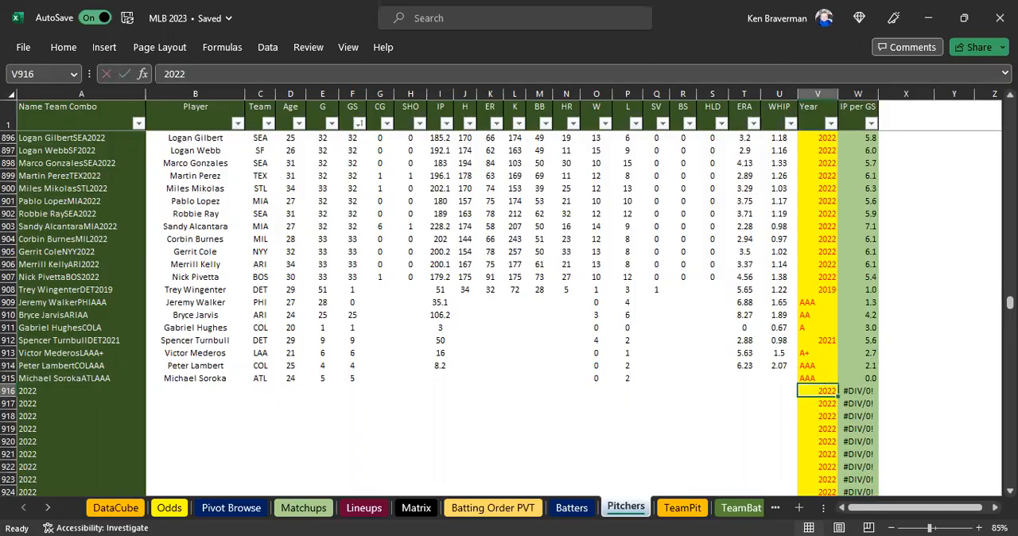
Check Soroka's 2022 AAA line on RotoWire and enter IP 21, ERA 6.43 and WHIP 1.29 in row 915 of Pitchers.
key(alt+Tab)
scroll(119, 411, down, 1)
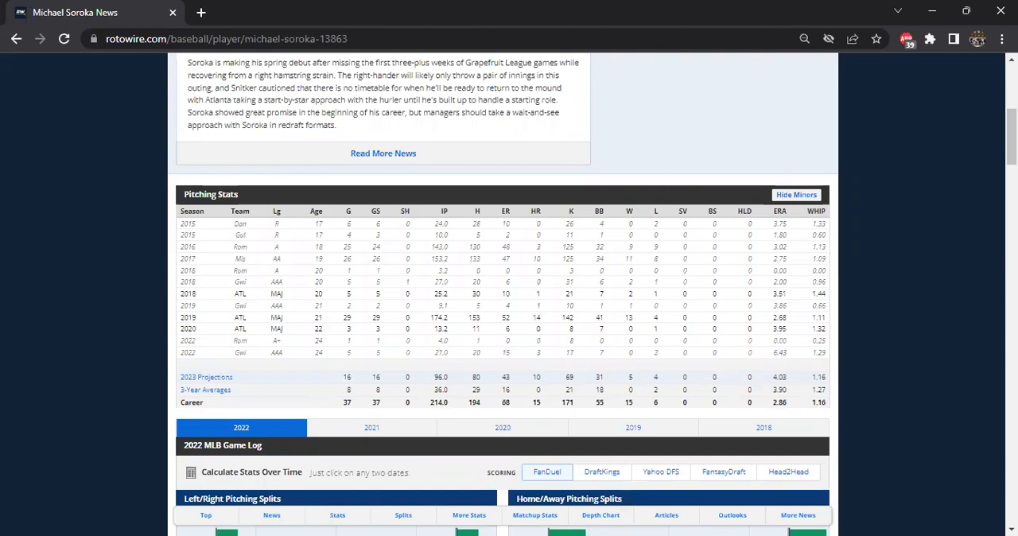
key(alt+Tab)
text(2)
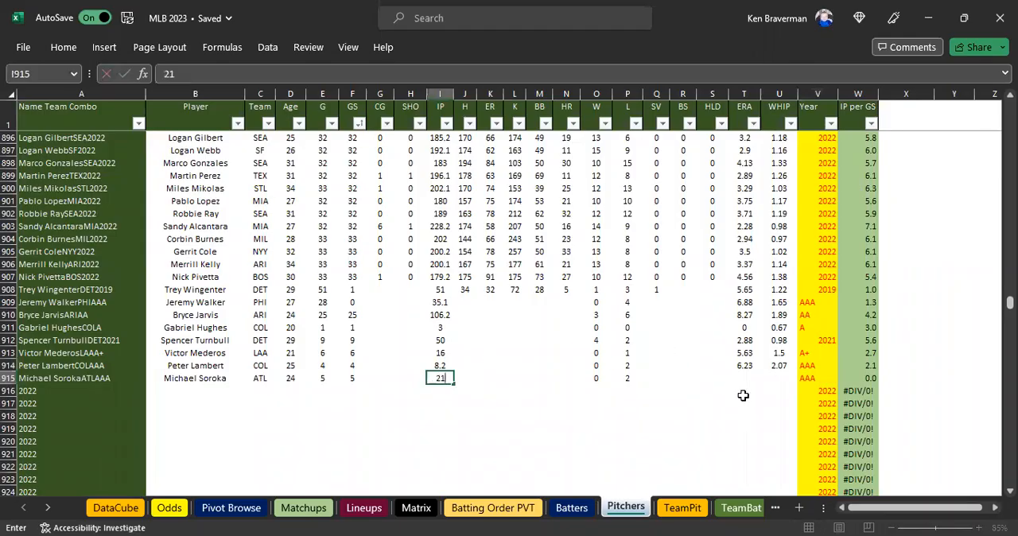
click(745, 378)
text(6.43)
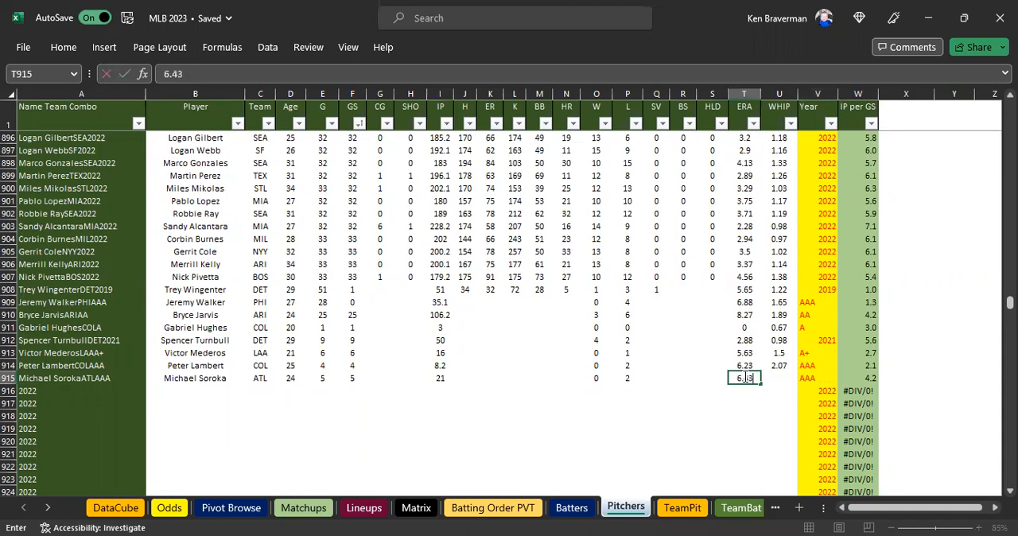
click(710, 426)
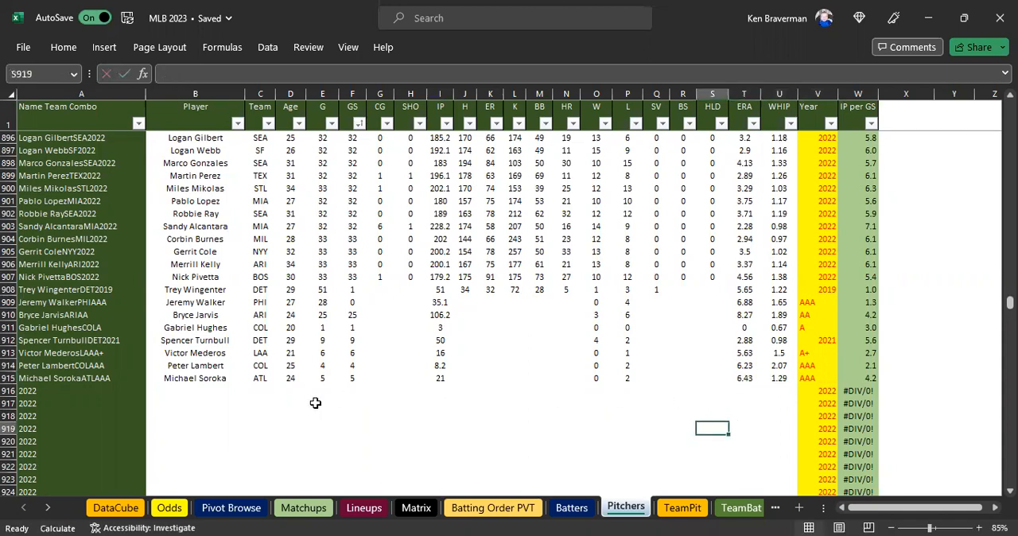
drag(198, 378, 784, 379)
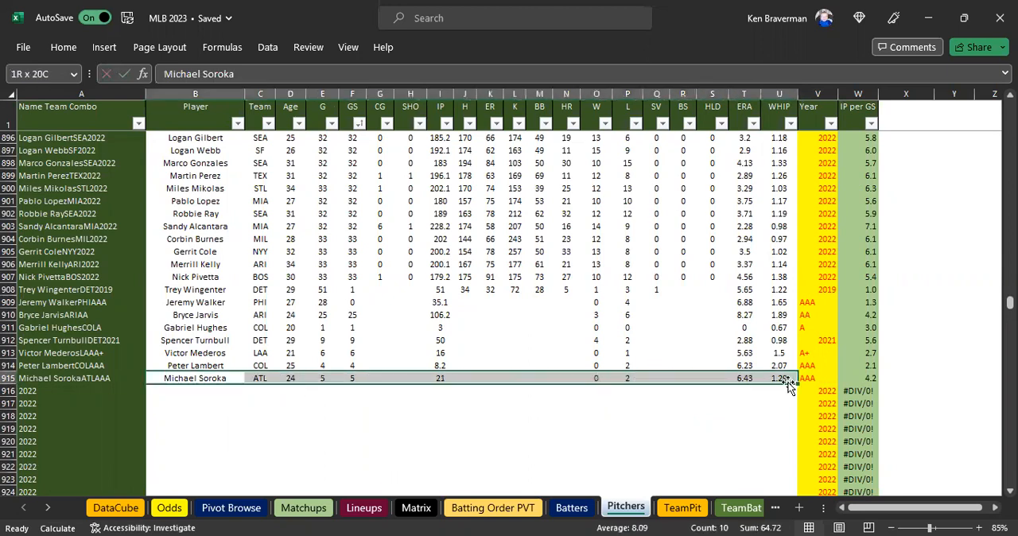
click(663, 419)
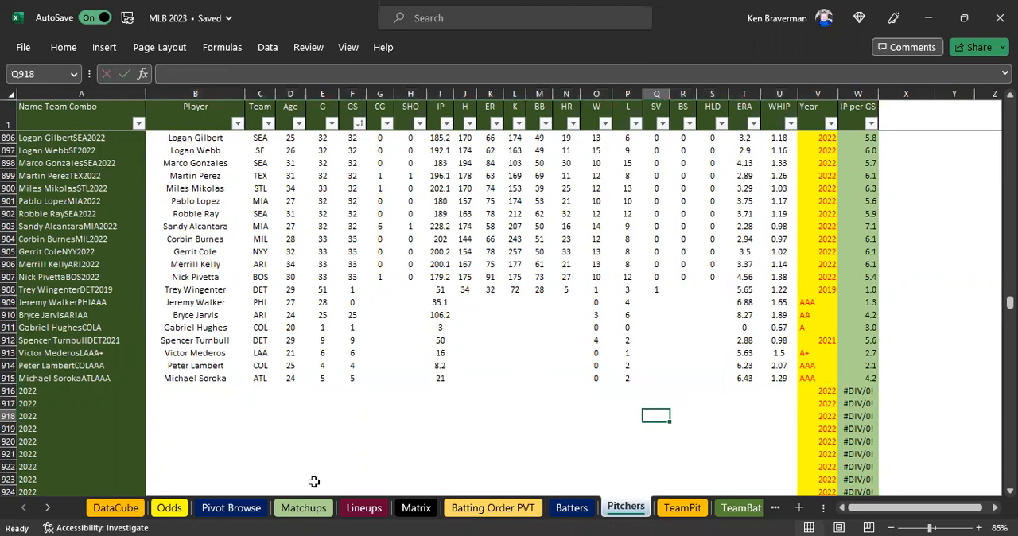
On the Matchups sheet, set the P-Stat Year for Michael Soroka in X3 to AAA and review the row.
click(302, 507)
click(494, 168)
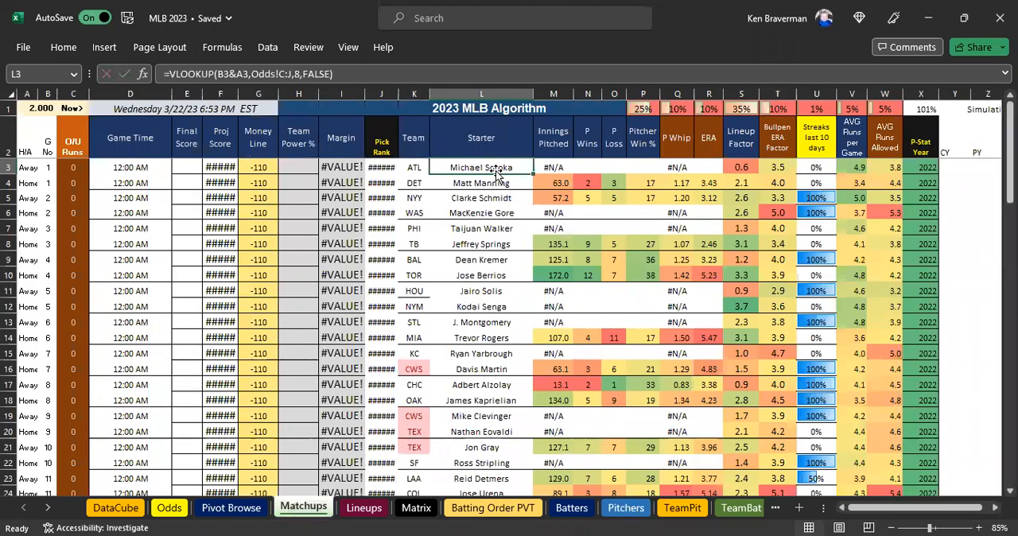
drag(493, 166, 683, 164)
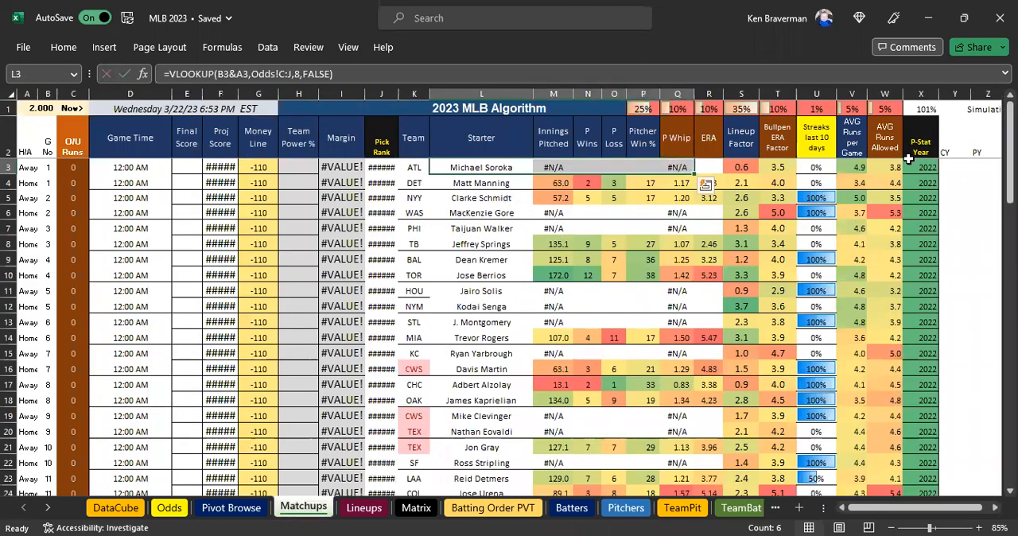
click(928, 165)
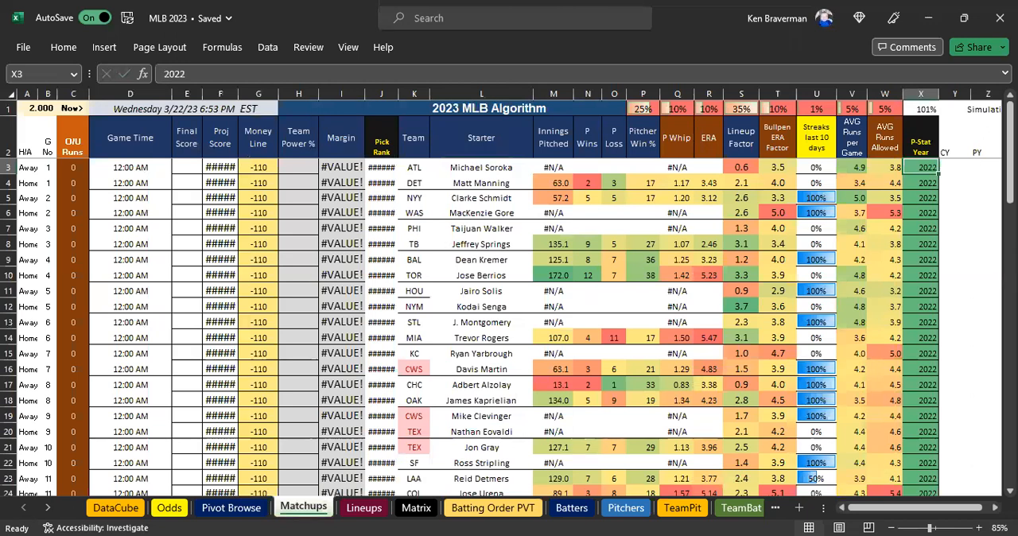
text(AAA)
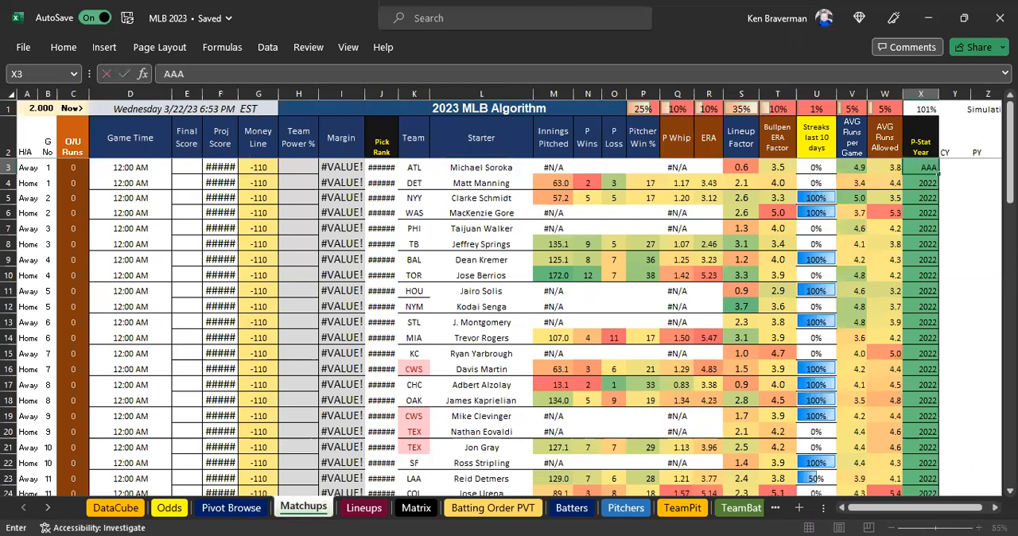
key(Return)
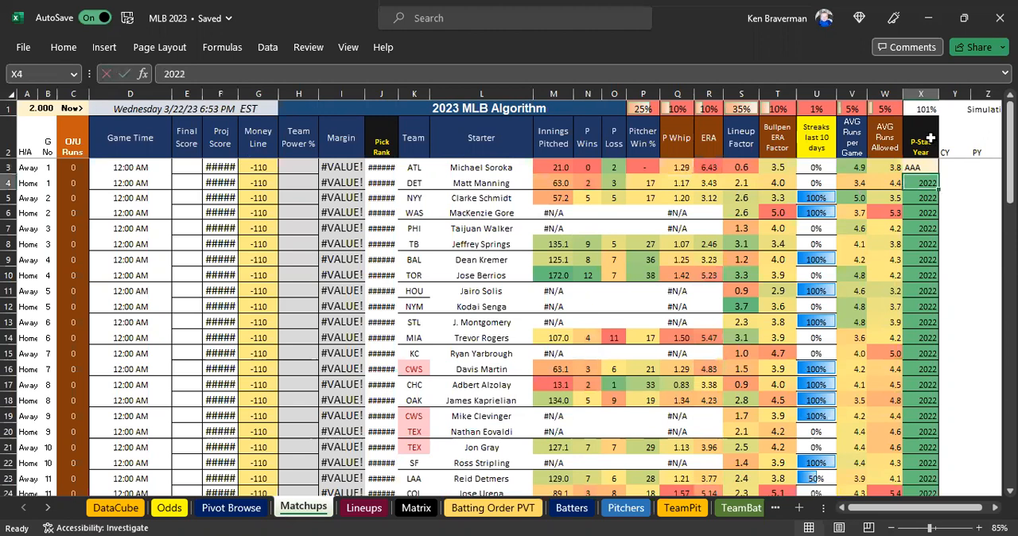
click(920, 166)
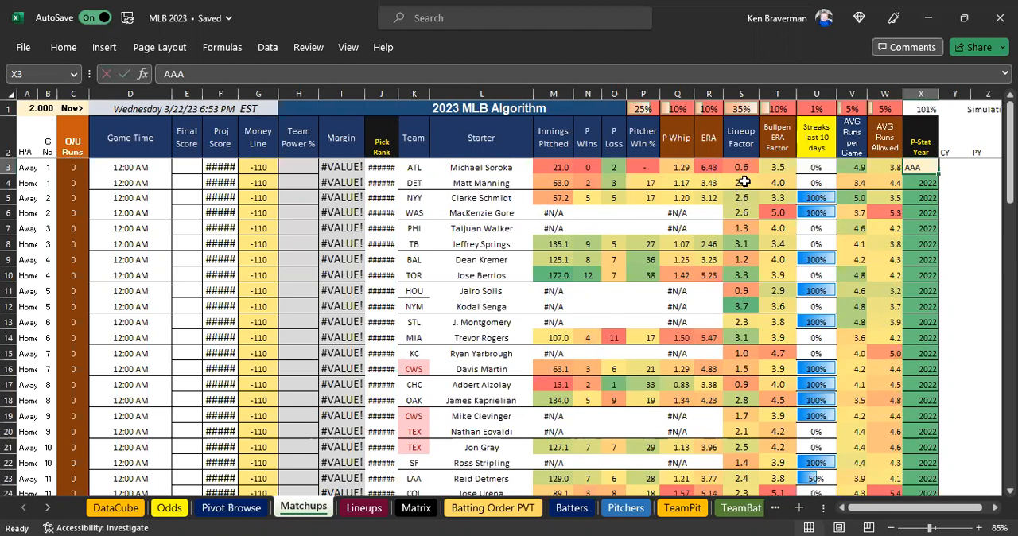
click(504, 167)
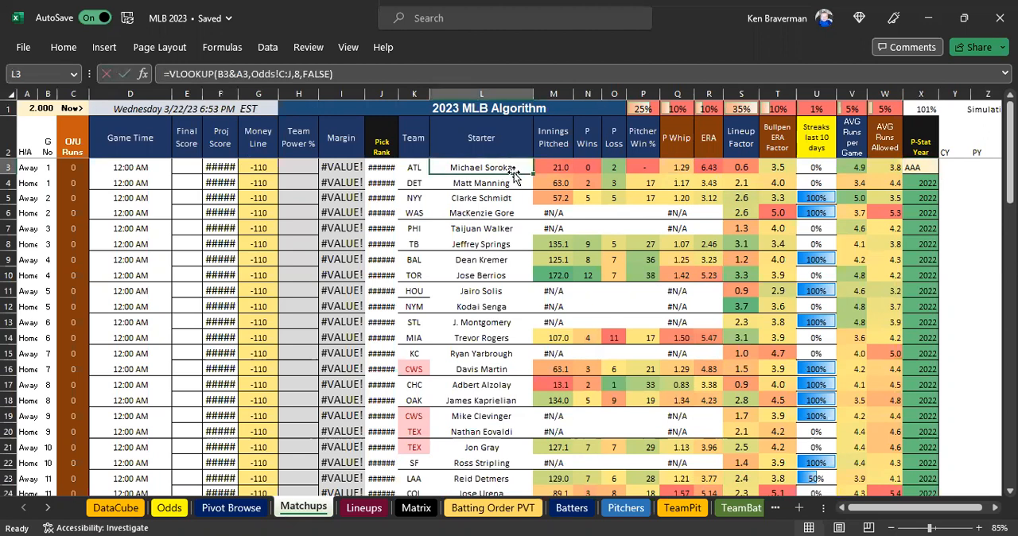
Copy the WAS starter MacKenzie Gore from L6, search the Pitchers sheet for that name and select the matching row's Team cell.
click(509, 215)
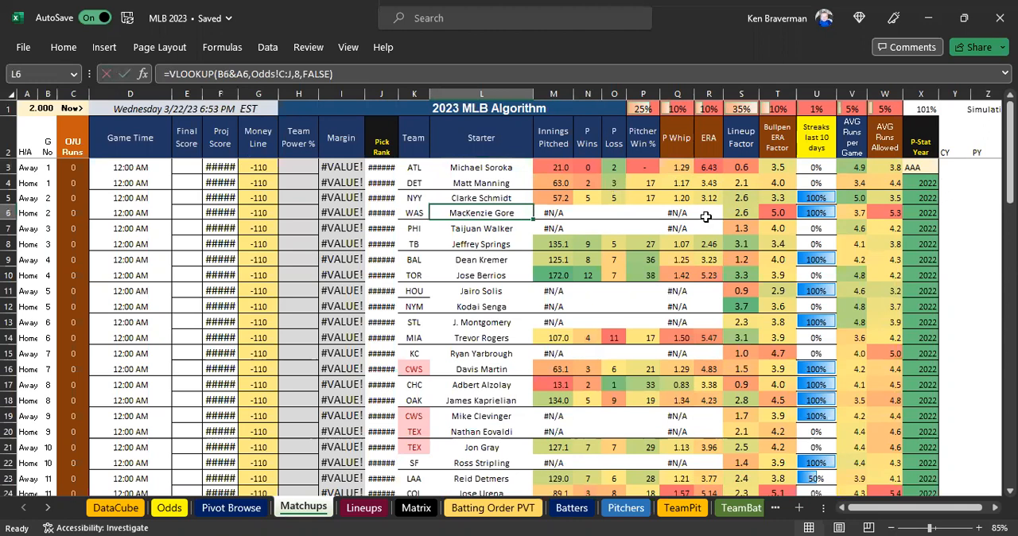
key(ctrl+c)
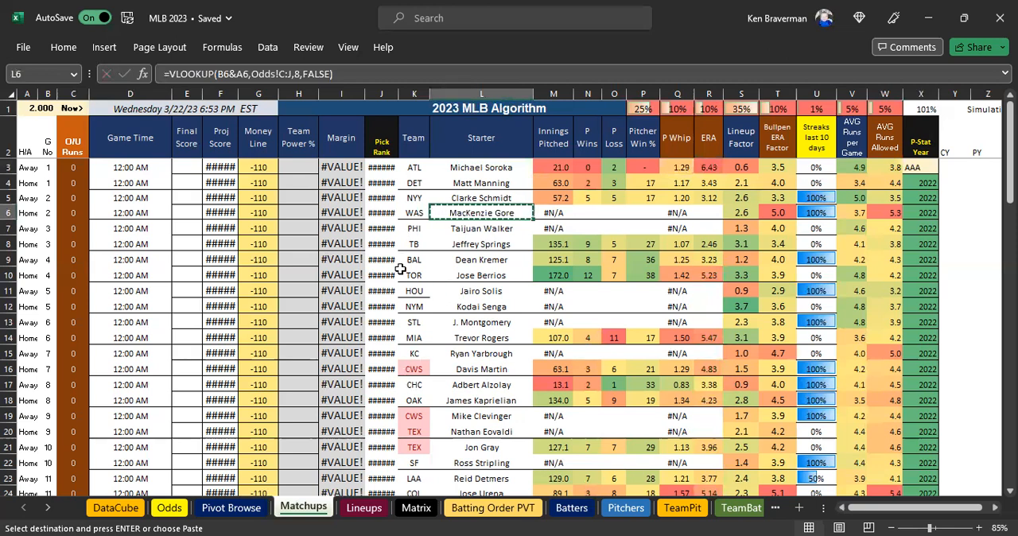
click(624, 508)
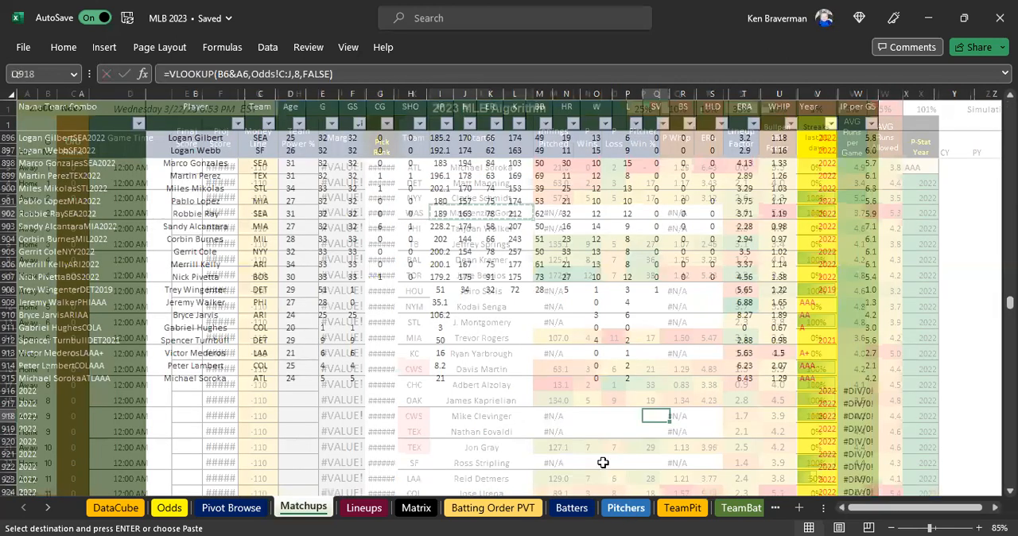
click(478, 307)
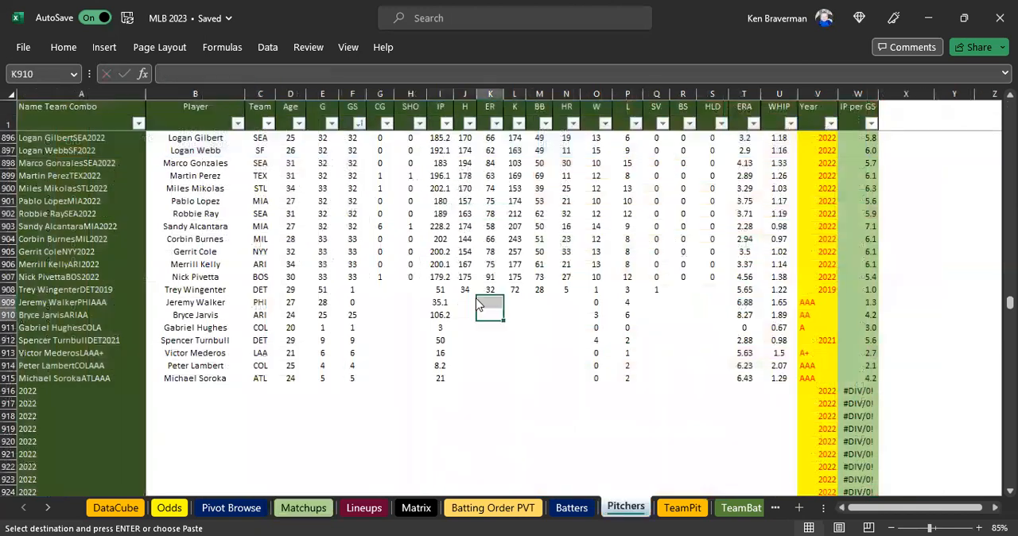
key(ctrl+f)
click(690, 395)
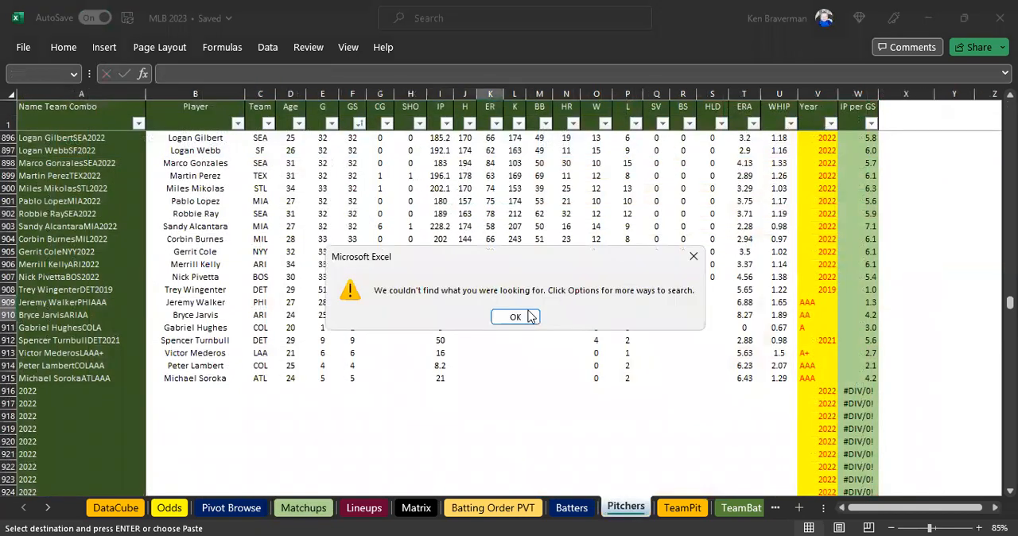
key(Return)
click(674, 395)
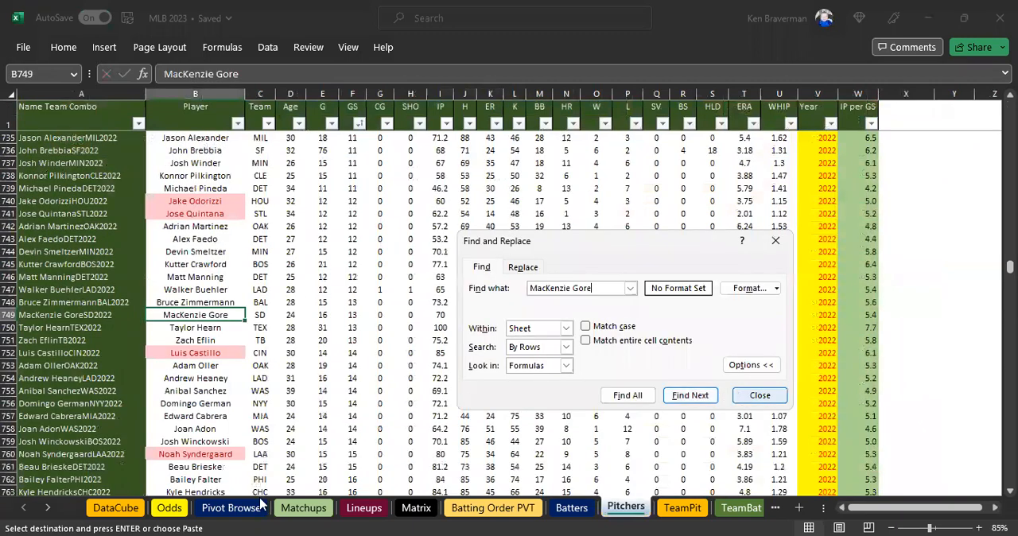
key(Escape)
click(265, 316)
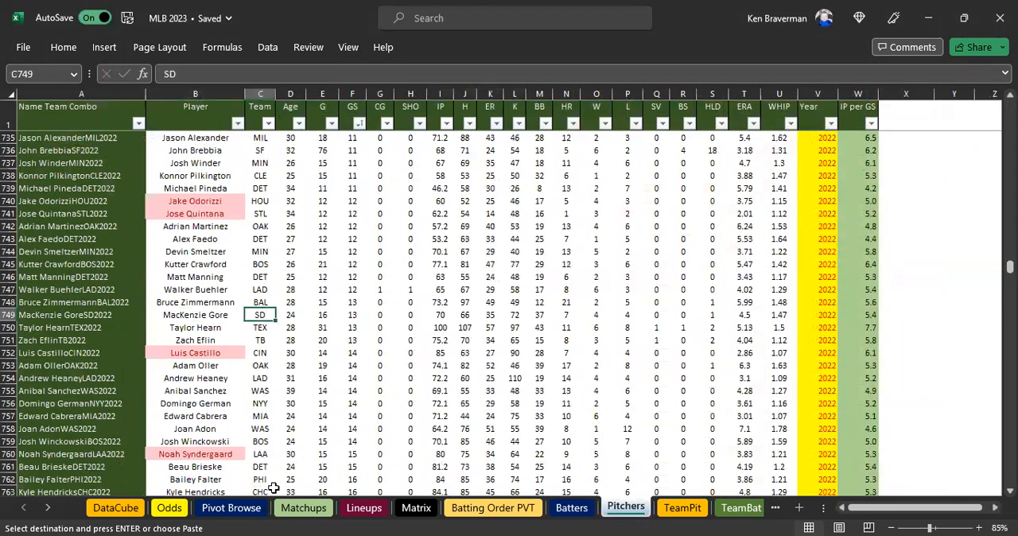
Set MacKenzie Gore's Team in C749 of the Pitchers sheet to WAS, then check the starter's stats in row 6 of Matchups.
click(303, 508)
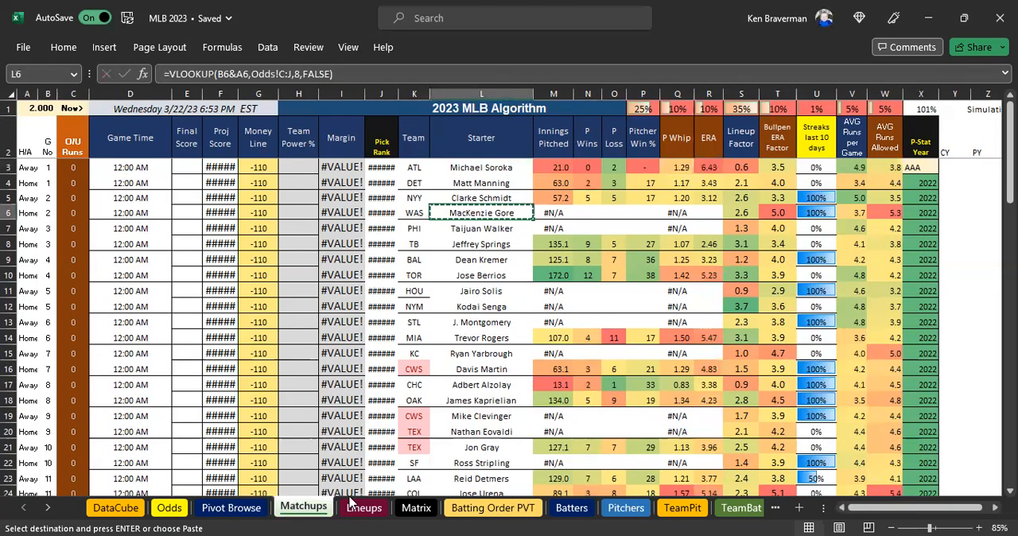
click(626, 507)
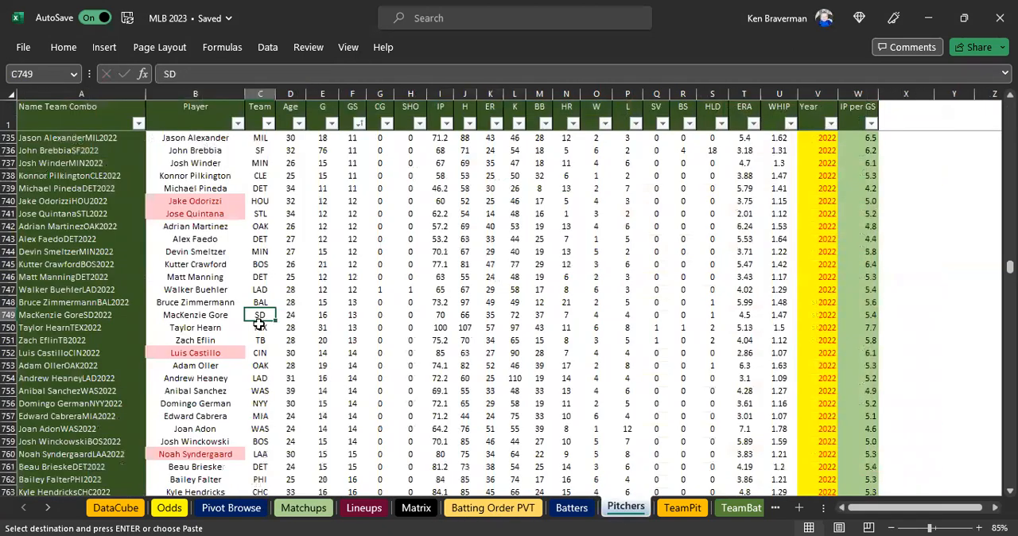
text(WAS)
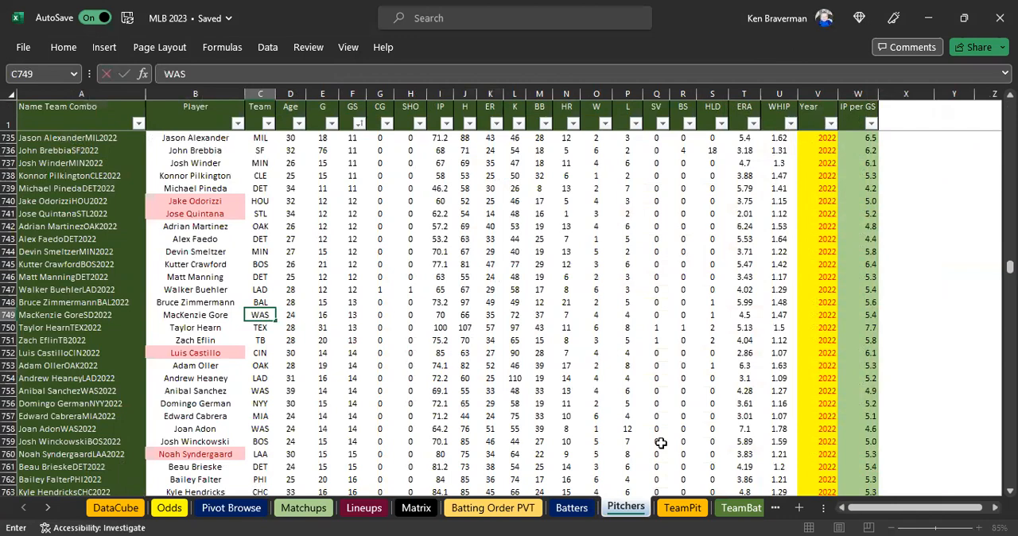
key(Return)
click(292, 502)
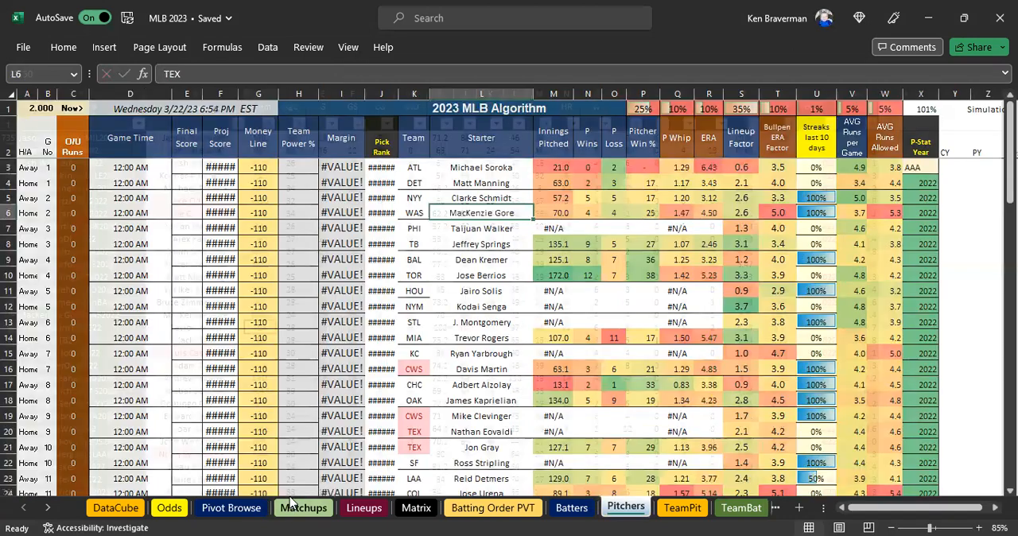
drag(486, 213, 711, 213)
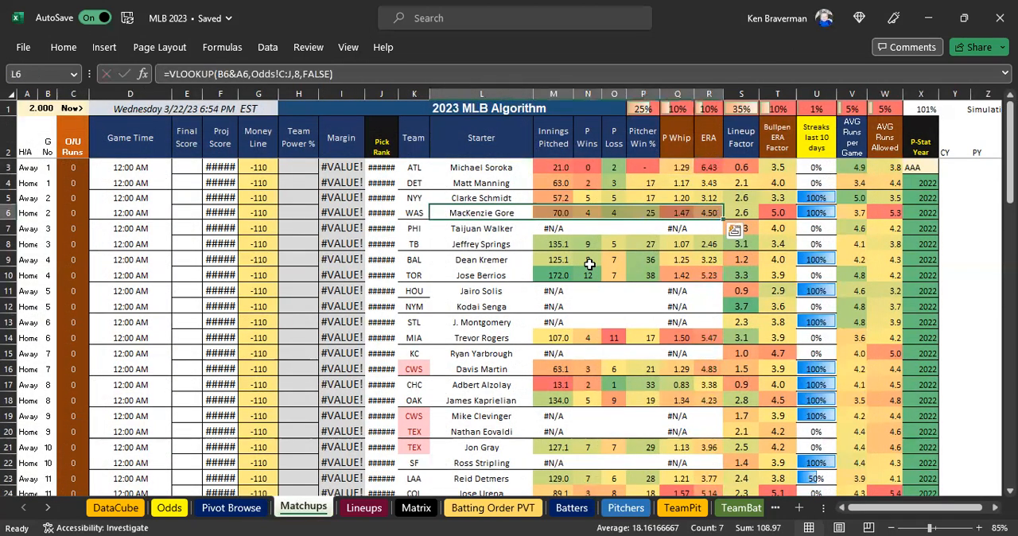
Copy the PHI starter Taijuan Walker from L7 of Matchups, find that name in Pitchers and set the row's Team to PHI.
click(472, 231)
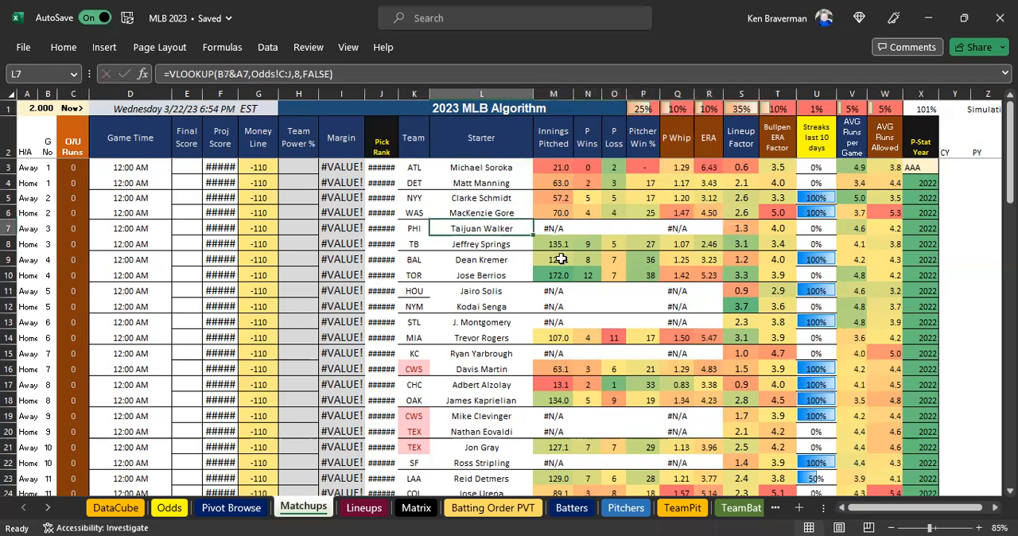
key(ctrl+c)
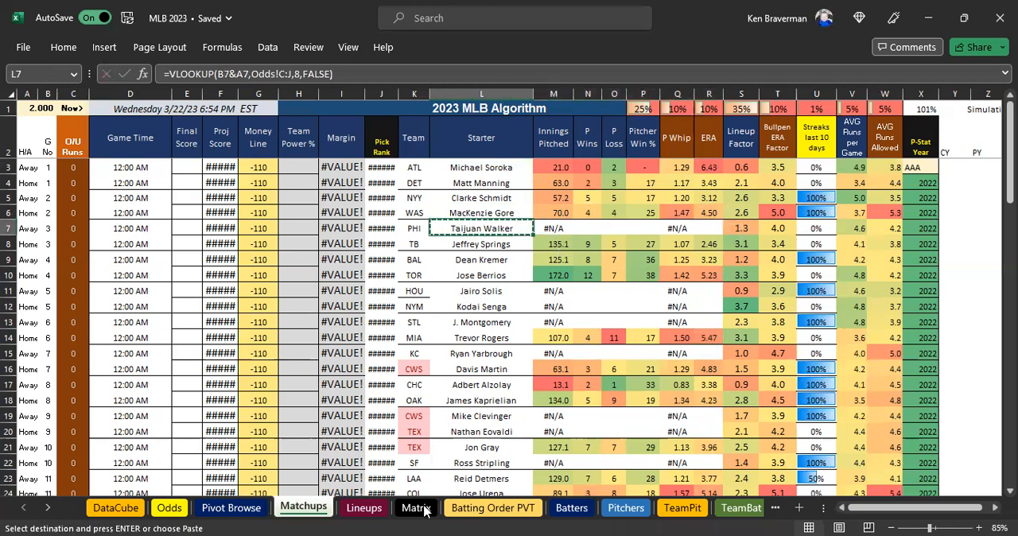
click(615, 512)
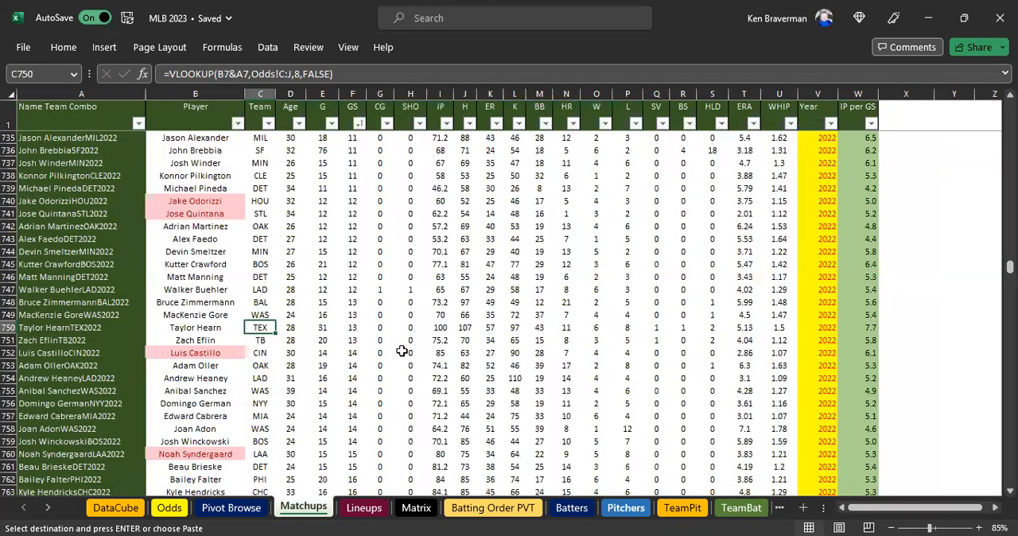
key(ctrl+f)
key(ctrl+v)
click(685, 414)
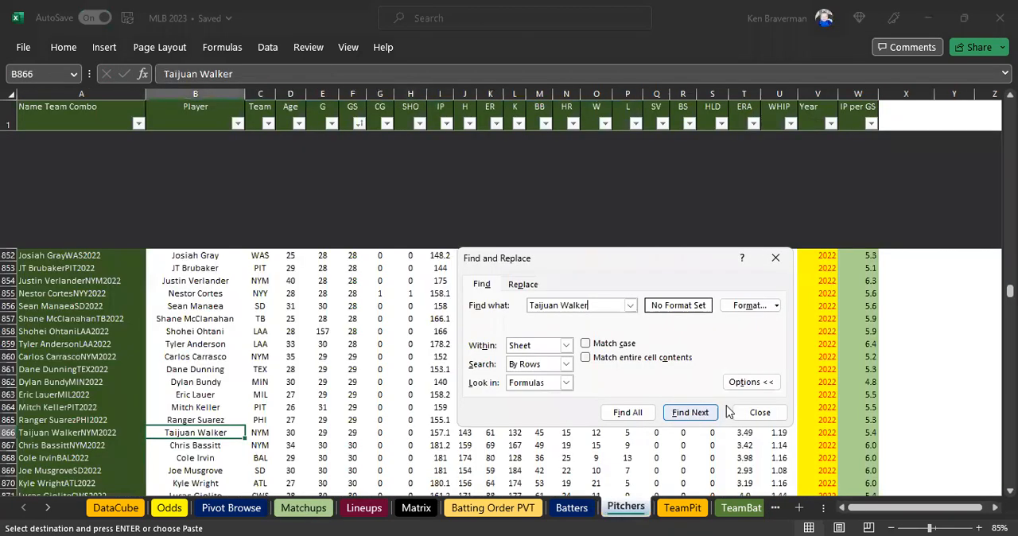
click(759, 412)
click(275, 318)
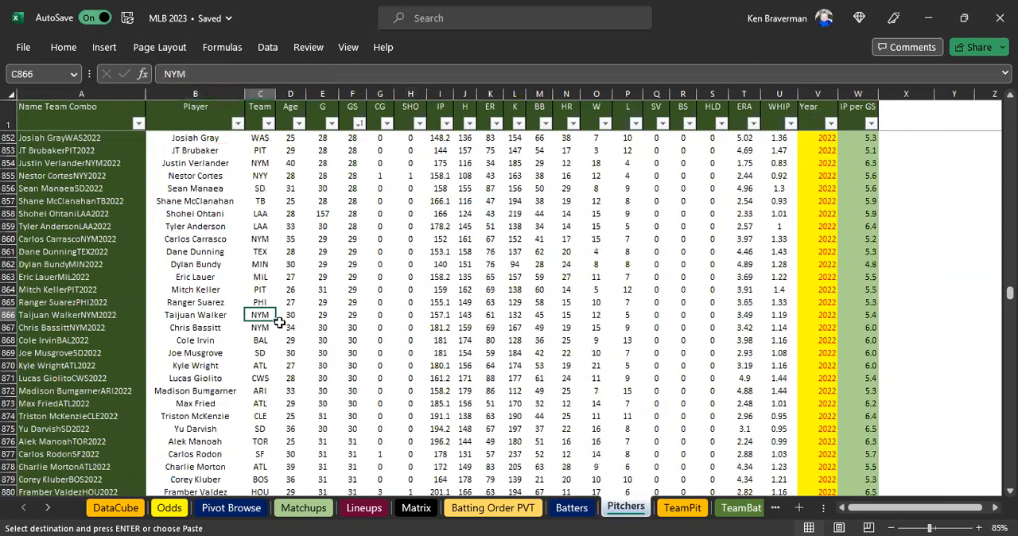
text(PHI)
key(Return)
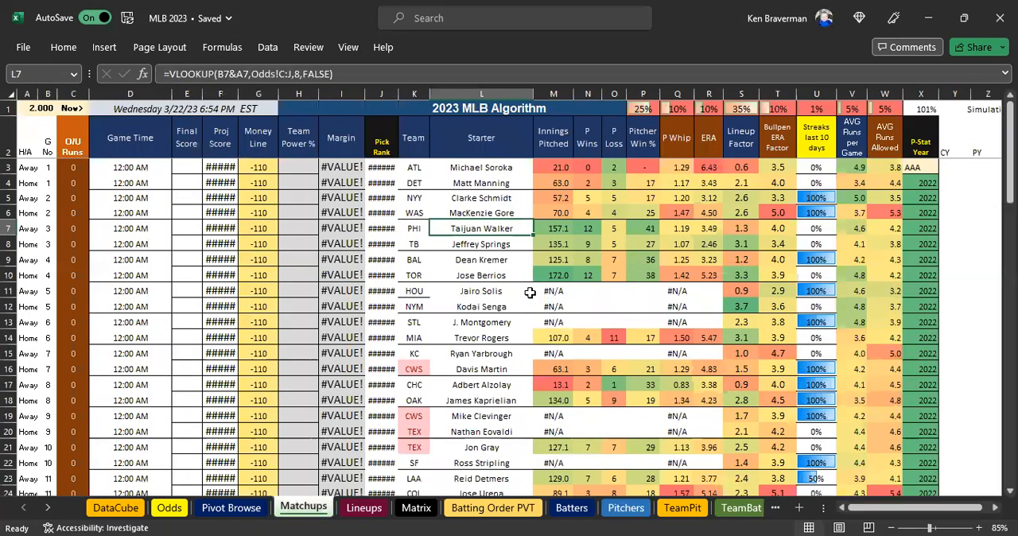
Copy the HOU starter Jairo Solis from L11 of Matchups and search the Pitchers sheet for that name.
click(496, 291)
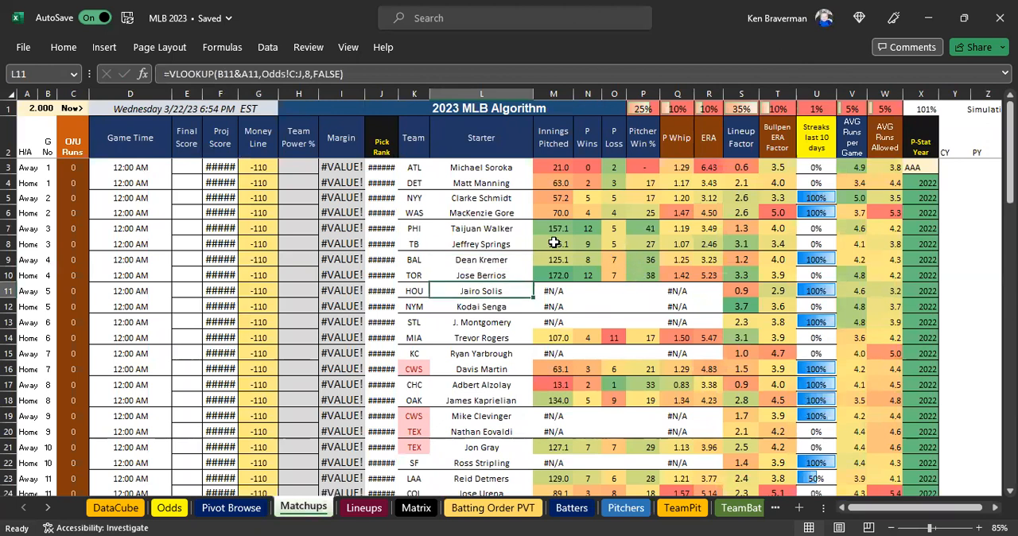
key(ctrl+c)
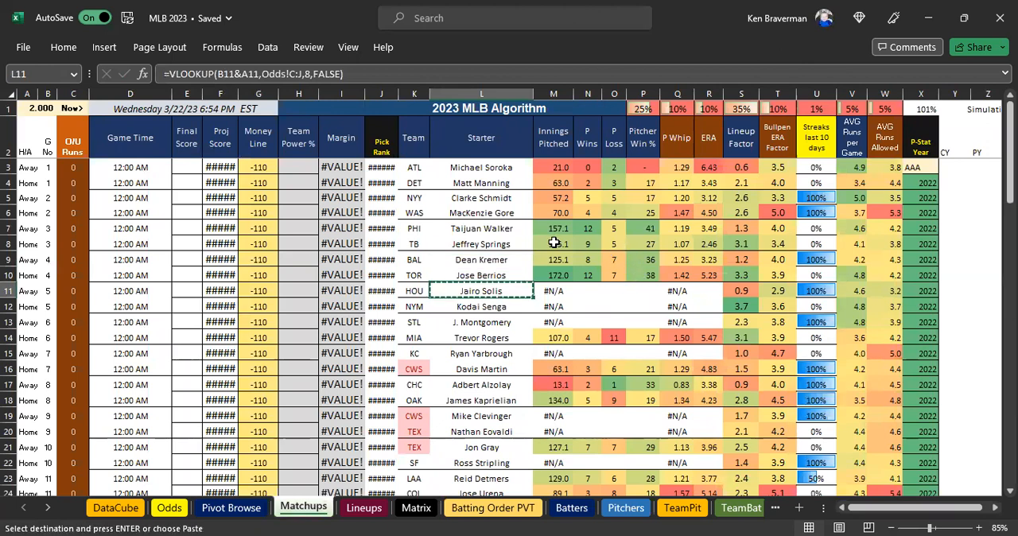
click(626, 509)
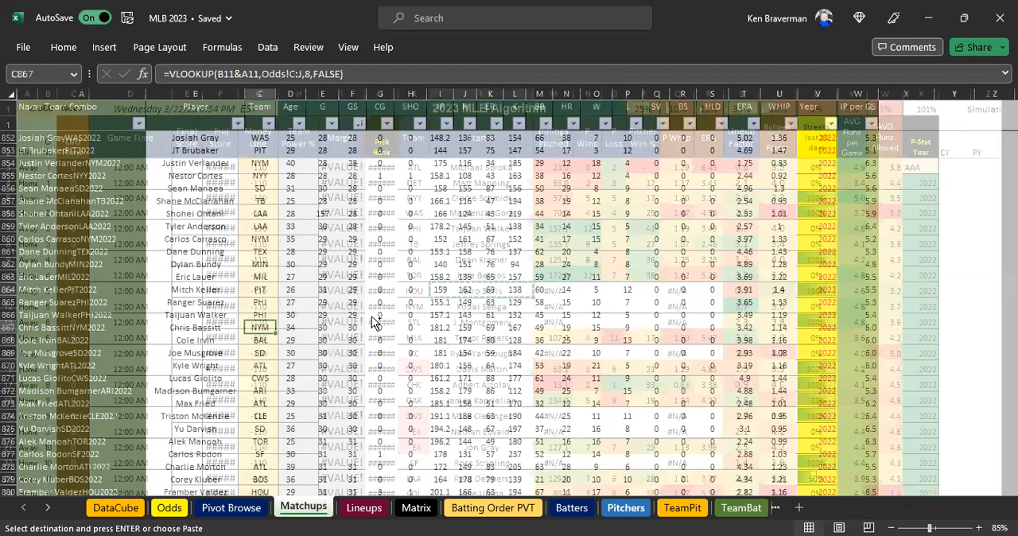
key(ctrl+f)
click(688, 420)
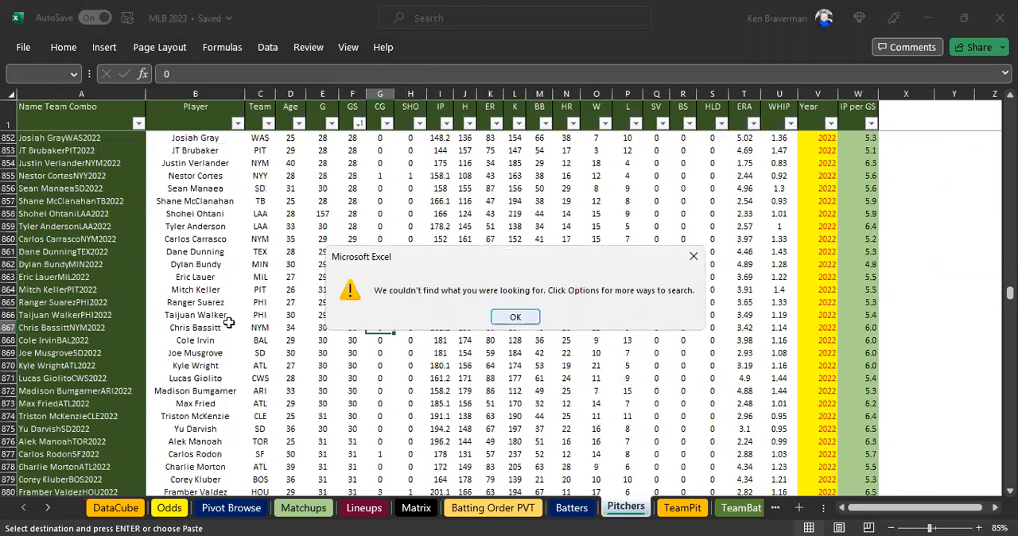
key(Return)
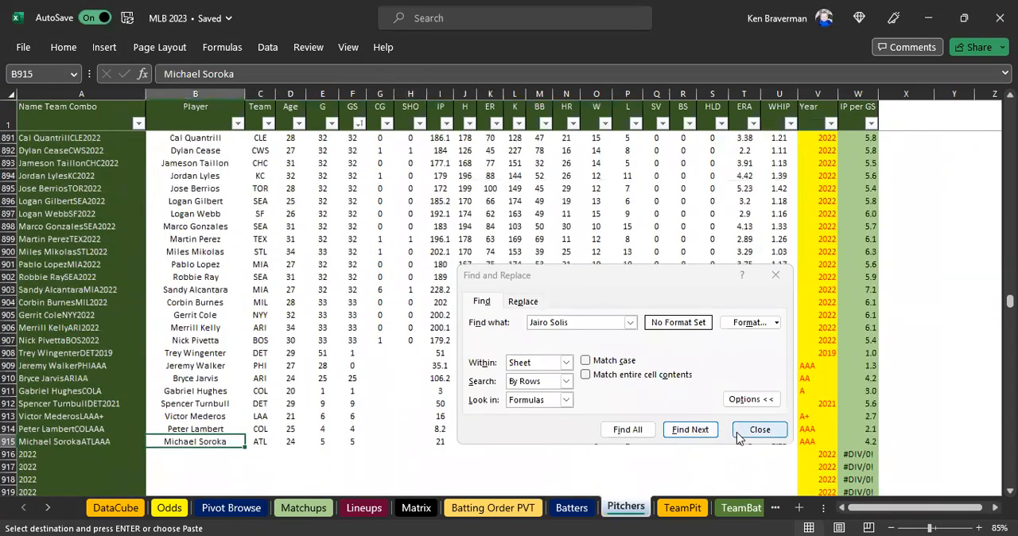
click(737, 430)
Add Jairo Solis as a pasted value in B916, the first empty Pitchers row, and enter HOU as the Team.
click(186, 416)
right_click(187, 415)
click(253, 173)
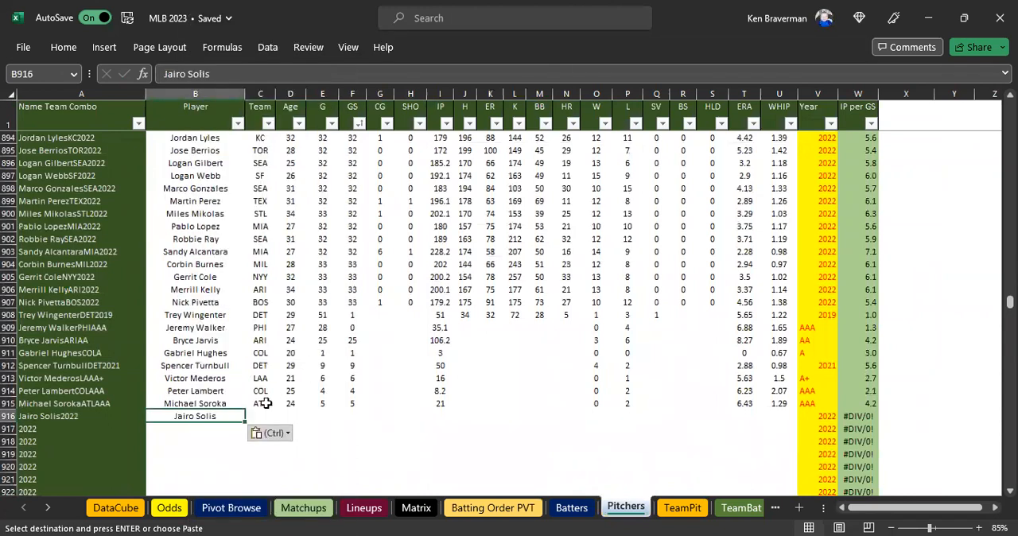
click(259, 415)
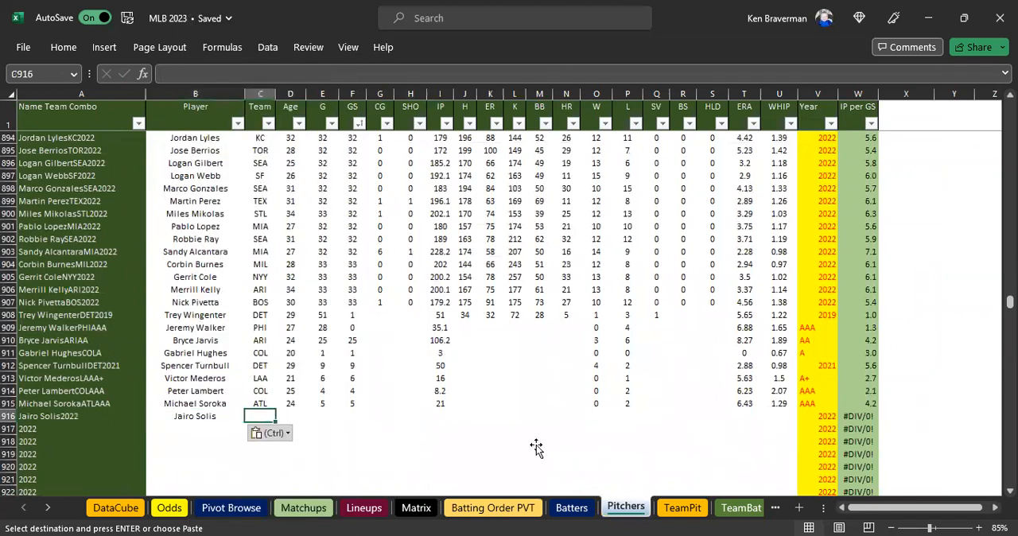
text(HOU)
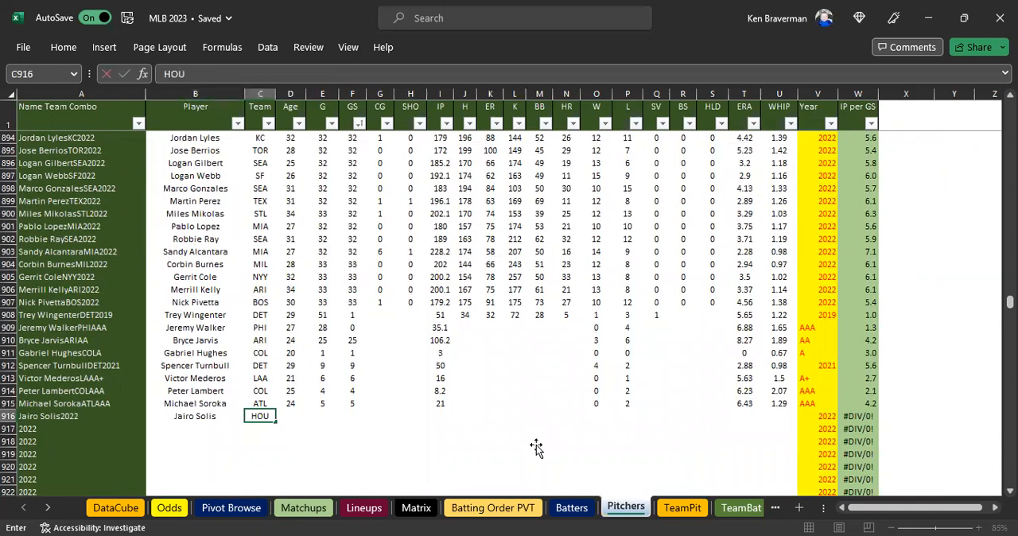
key(Tab)
Switch to RotoWire in the browser, open Jairo Solis's player page from the Daily Lineups and examine the news and season pitching stats.
key(alt+Tab)
scroll(142, 200, up, 8)
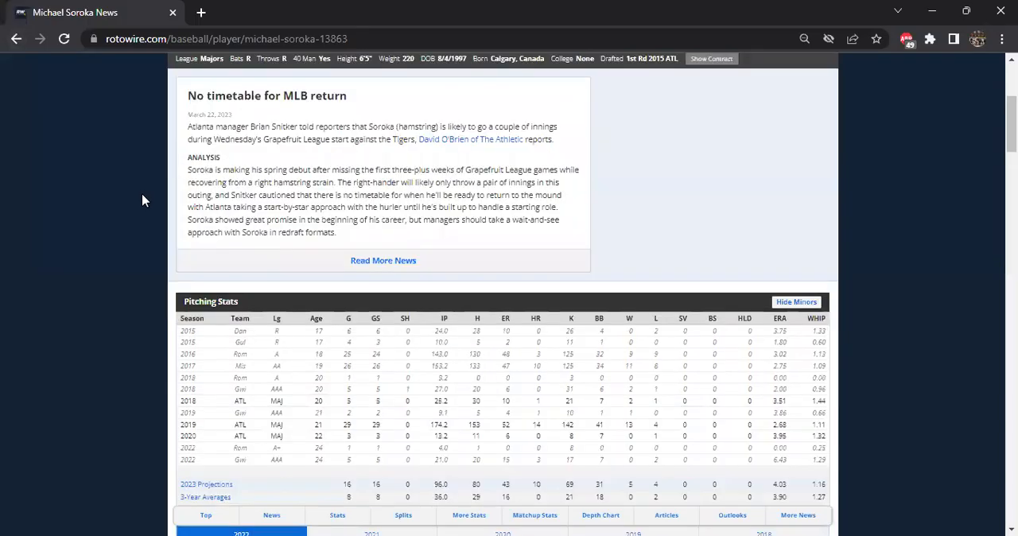
click(15, 39)
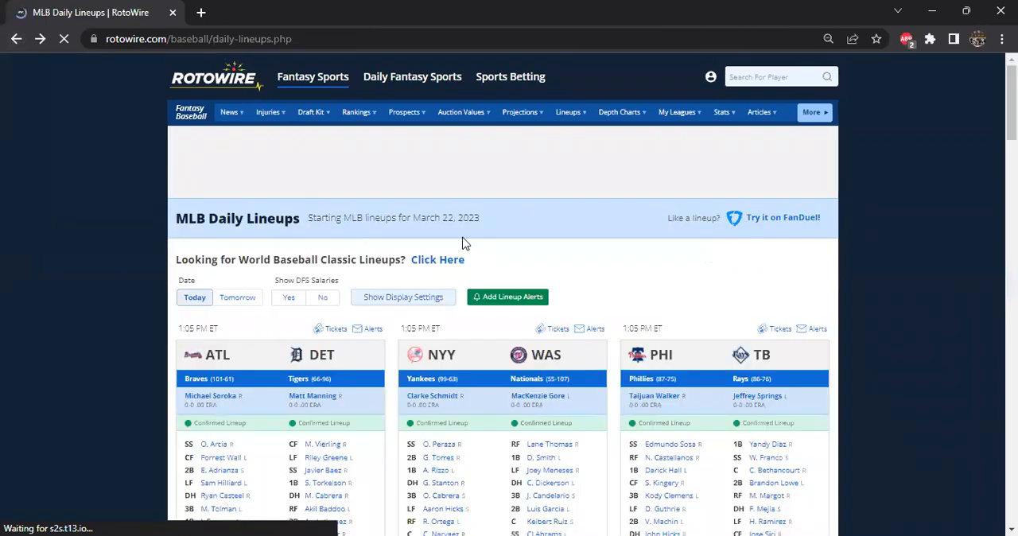
scroll(540, 278, down, 7)
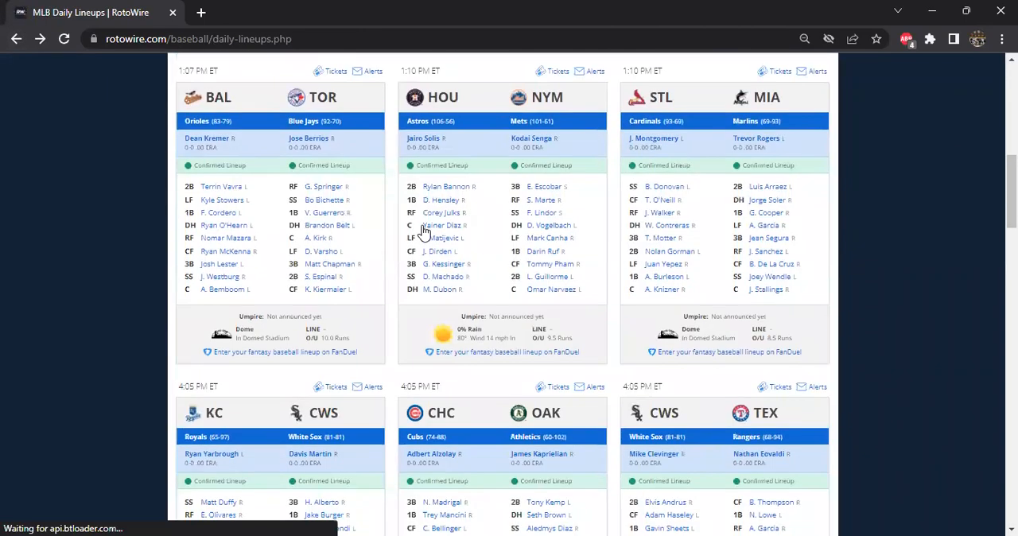
click(430, 139)
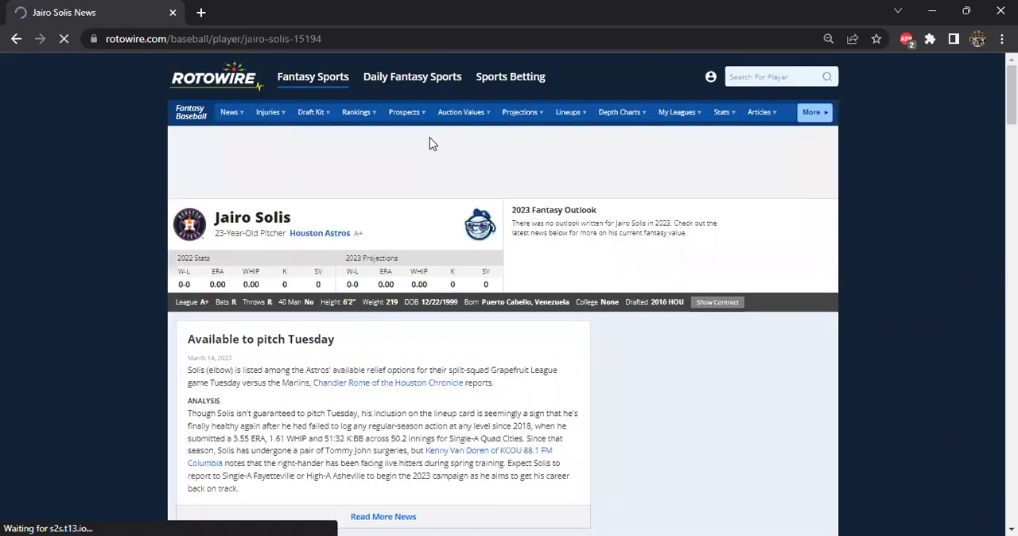
scroll(137, 255, down, 5)
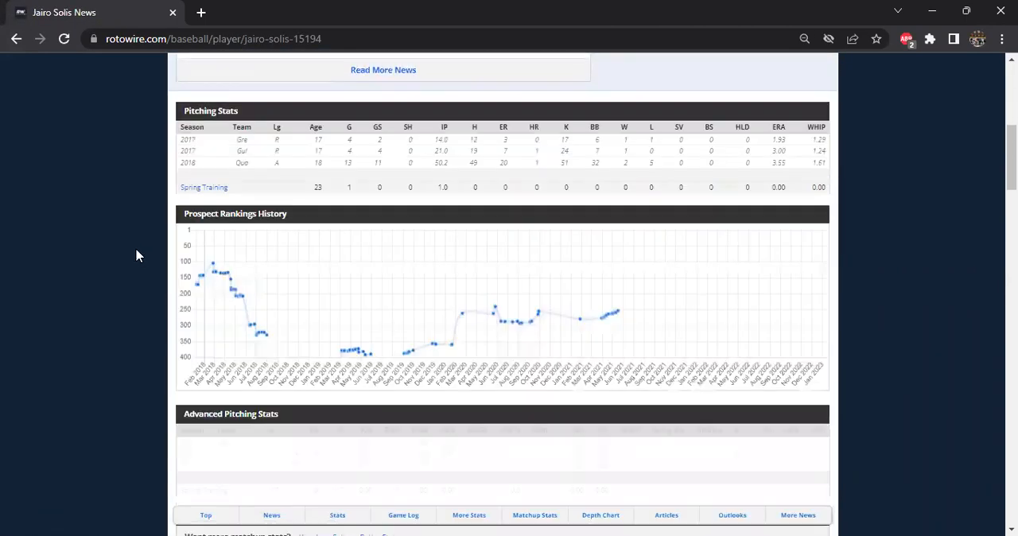
scroll(139, 256, up, 1)
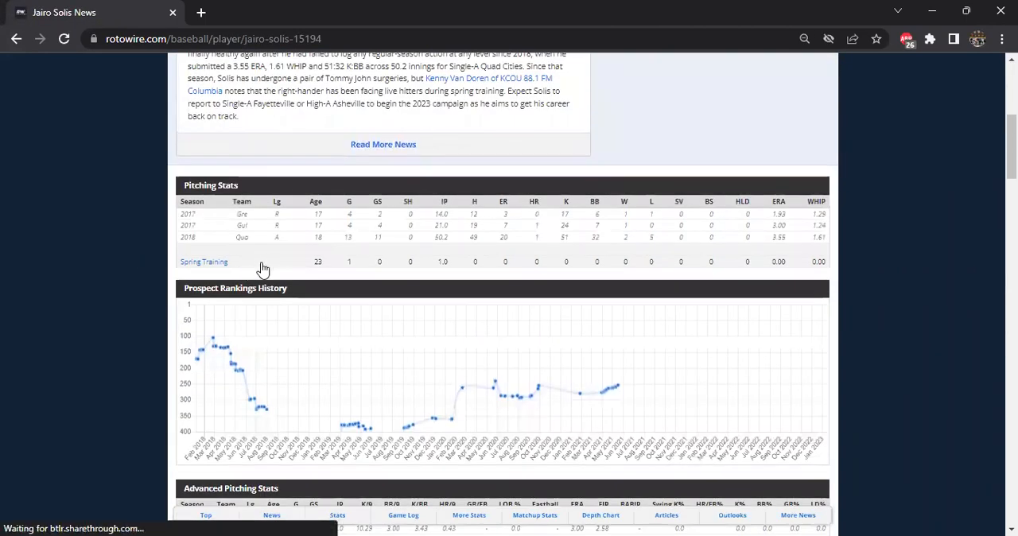
scroll(285, 276, up, 1)
scroll(282, 278, up, 2)
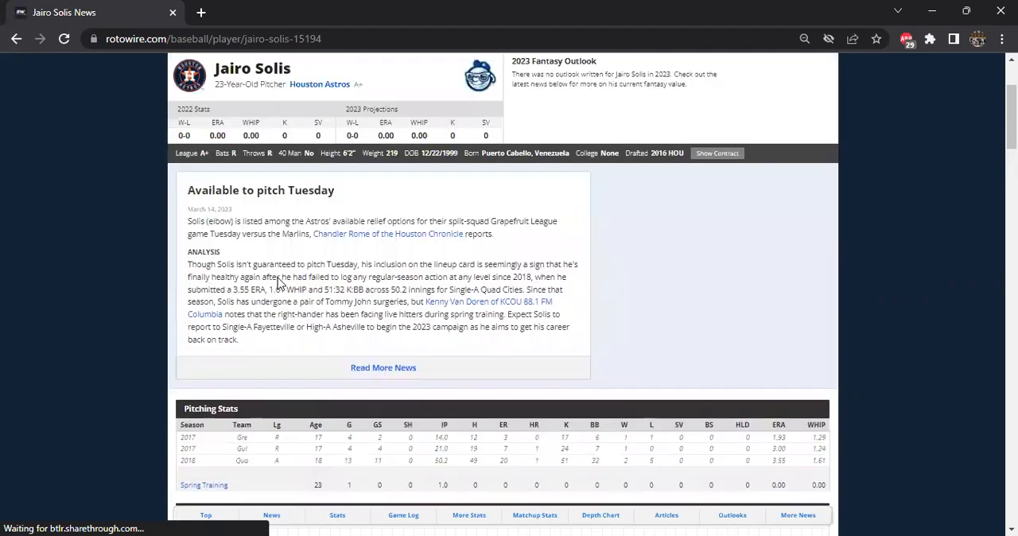
scroll(279, 282, down, 1)
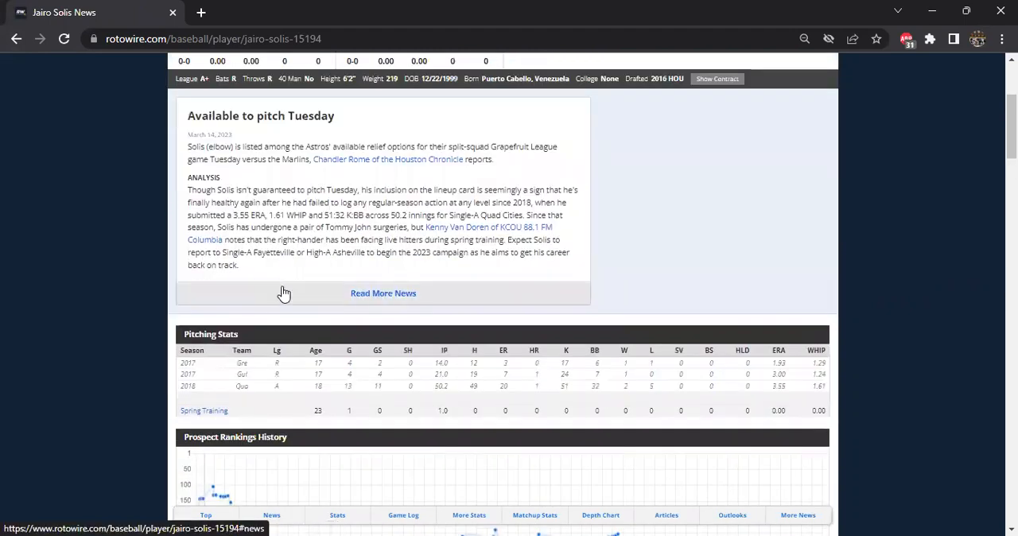
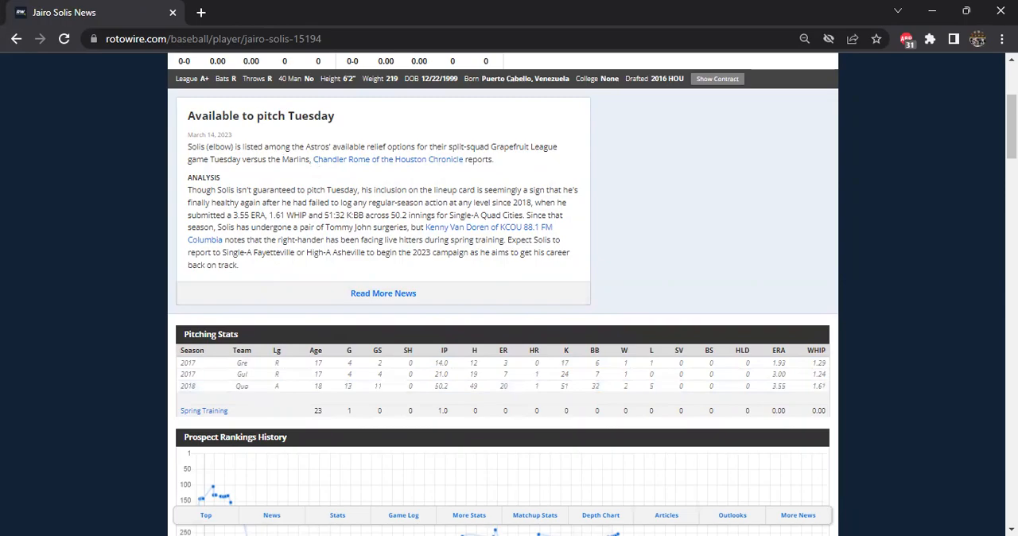
Switch back to the Excel workbook and fill Jairo Solis's Pitchers row 916 with Age 18, G 13 and GS 11.
key(alt+Tab)
text(18)
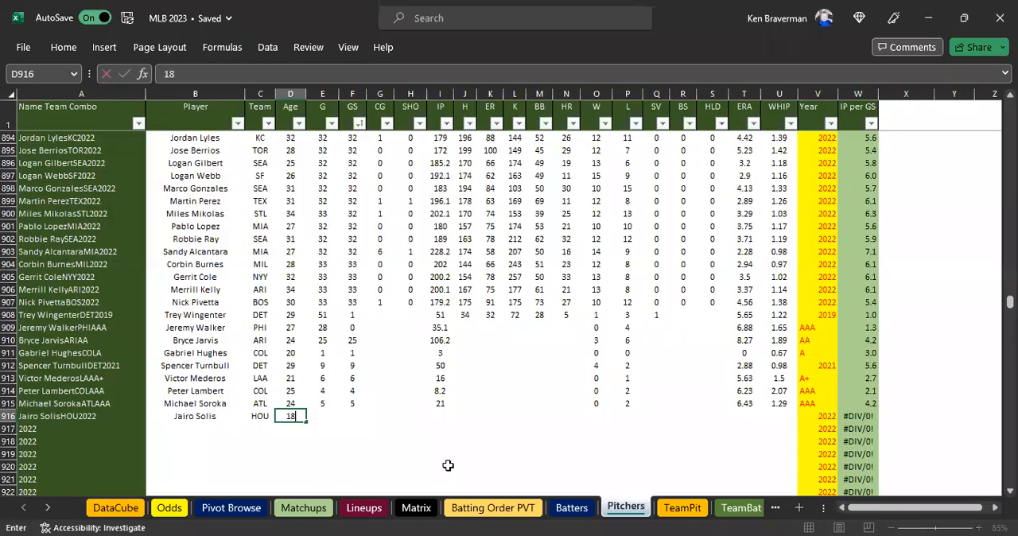
key(Tab)
text(13)
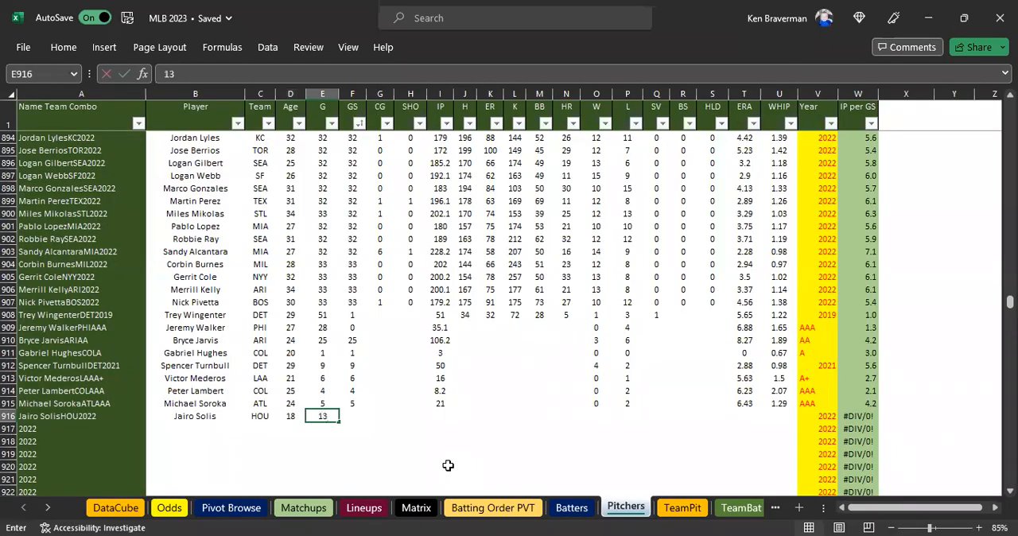
key(Tab)
text(13)
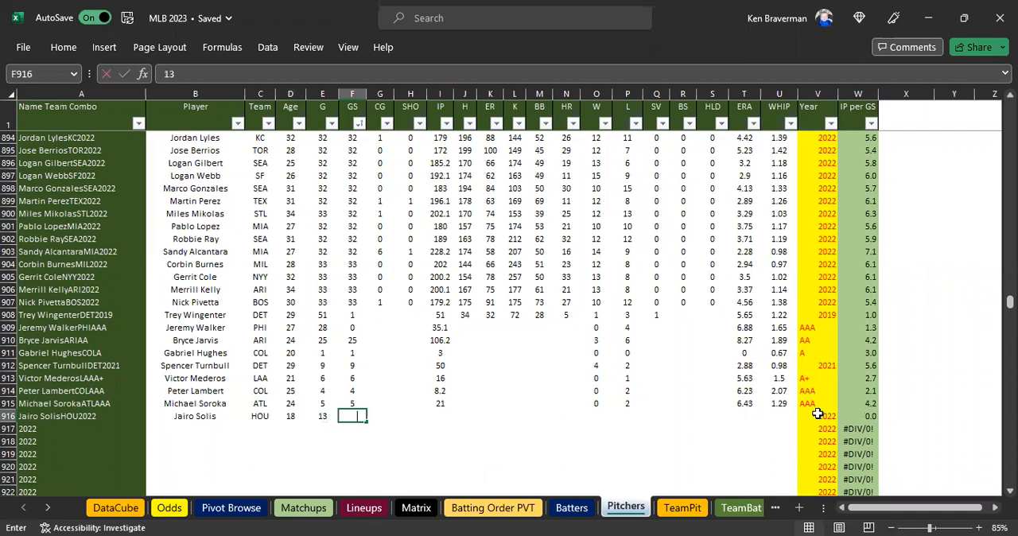
Set the Year of Jairo Solis's Pitchers row to A.
click(817, 415)
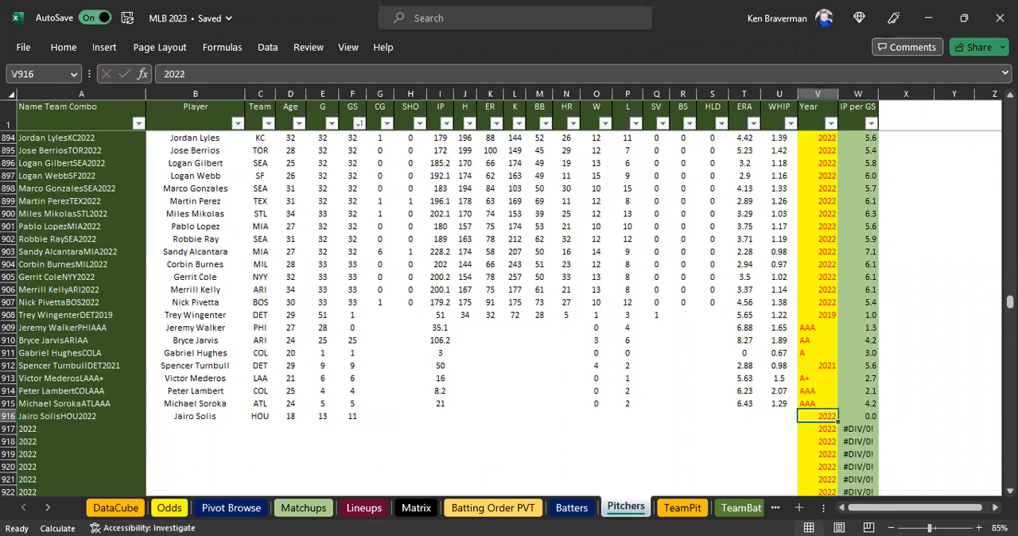
text(A)
key(Return)
key(Left)
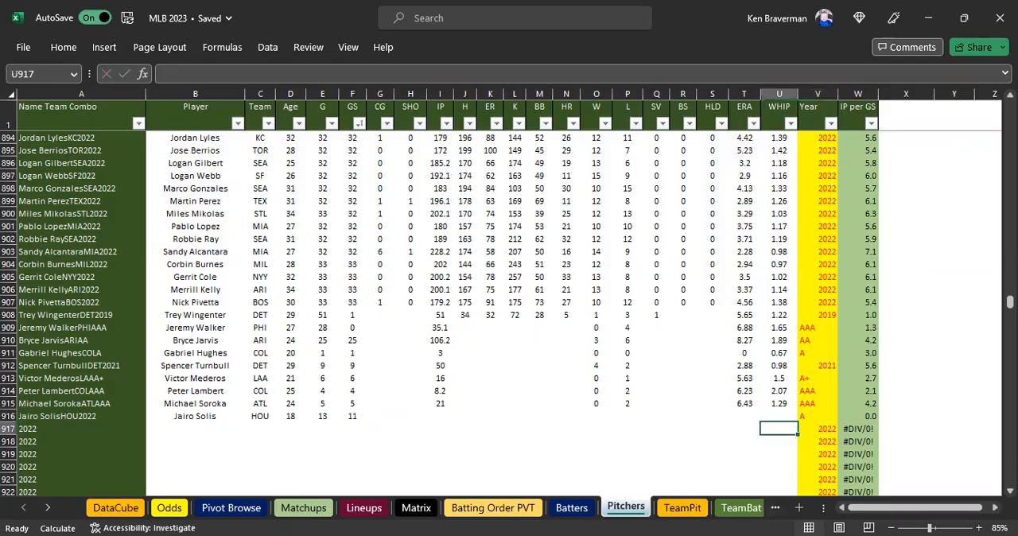
Recheck Solis's season stats on RotoWire, return to Excel and enter IP 50, W 2 and L 5 in row 916.
key(alt+Tab)
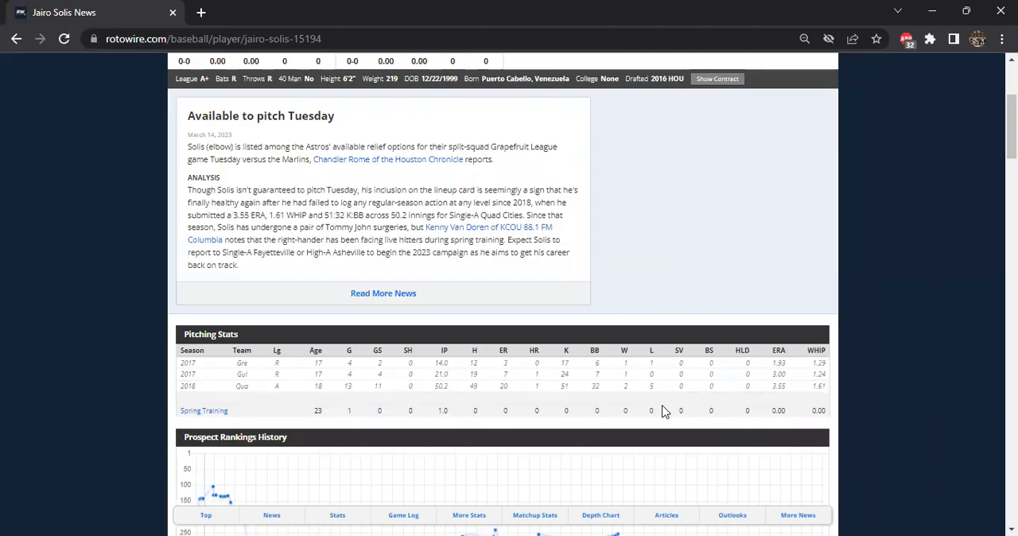
key(alt+Tab)
text(50)
key(Tab)
key(Tab)
key(Tab)
key(Tab)
key(Tab)
key(Tab)
text(2)
key(Tab)
text(5)
key(Tab)
key(Tab)
key(Tab)
key(Tab)
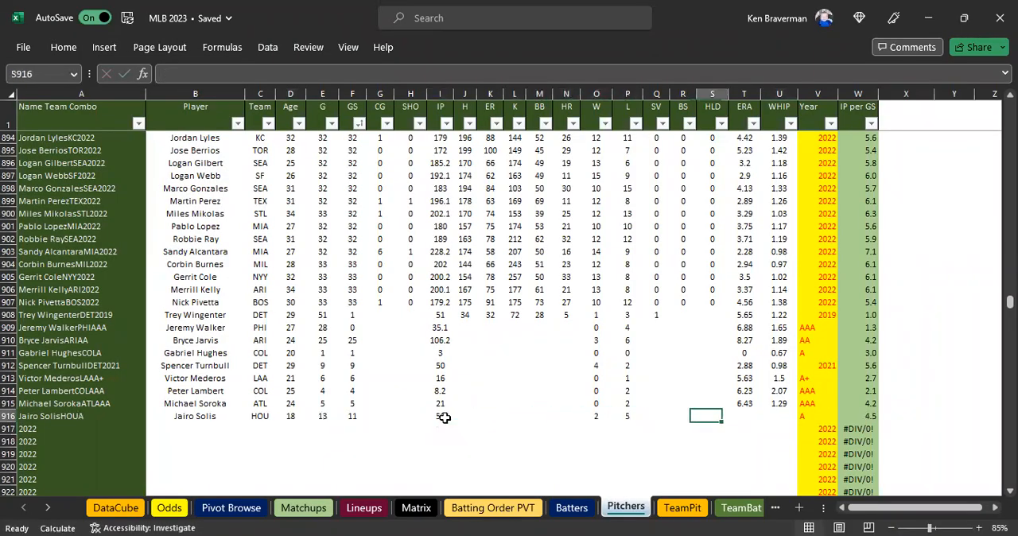
Enter an ERA of 3.35 and a WHIP of 1.61 for Jairo Solis.
text(3.35)
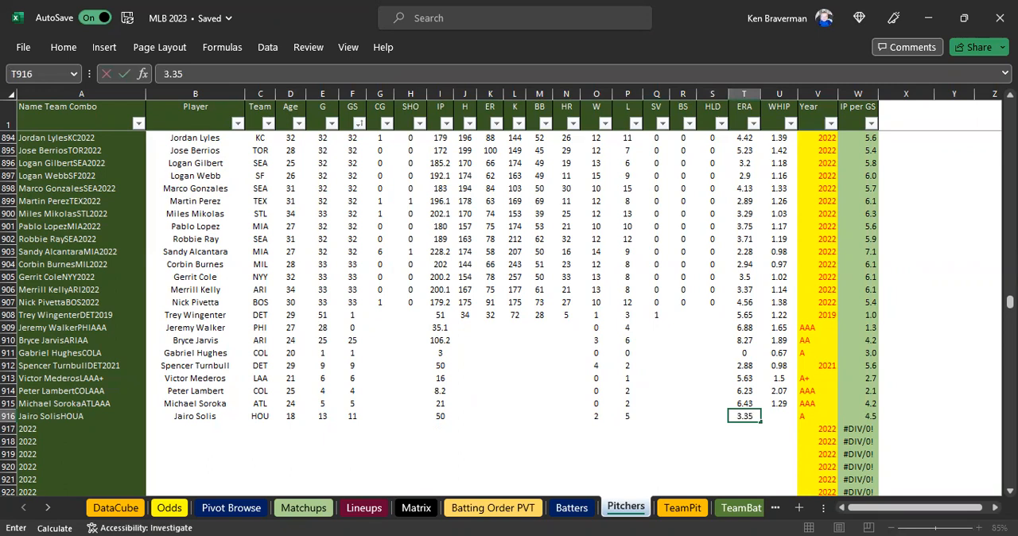
key(Tab)
text(1.)
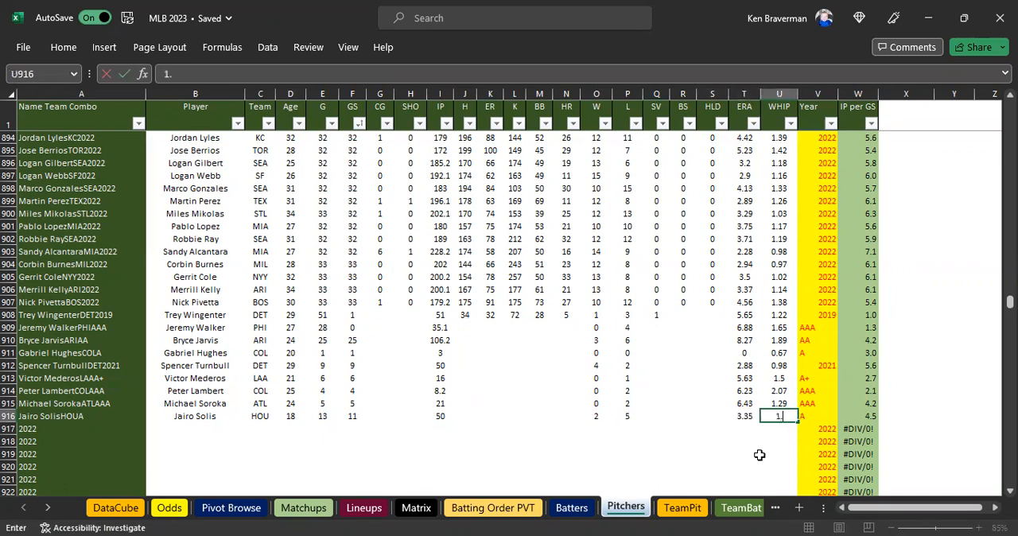
text(61)
key(Return)
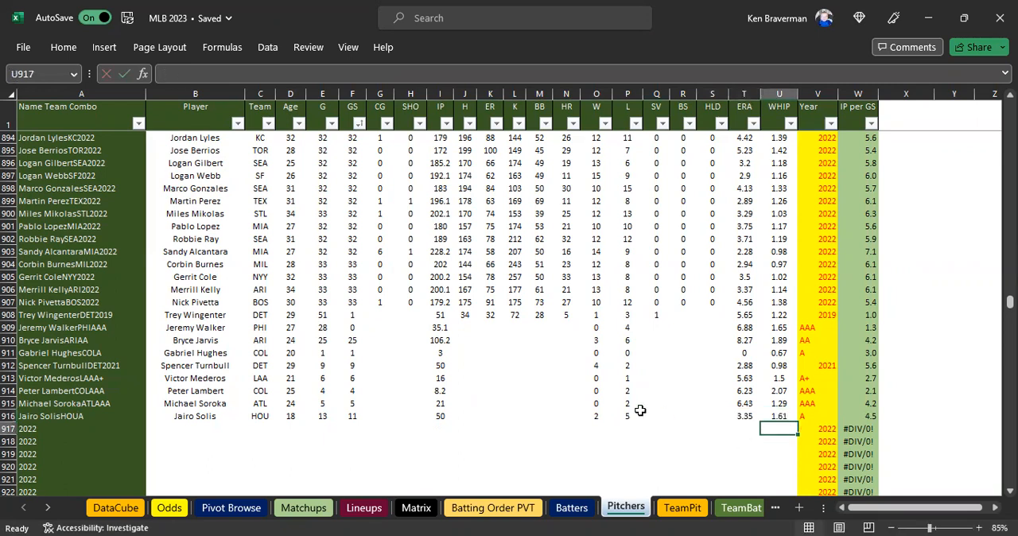
In the Matchups sheet, set the HOU starter's P-Stat Year in X11 to A.
click(303, 508)
text(A)
key(Delete)
key(ctrl+Return)
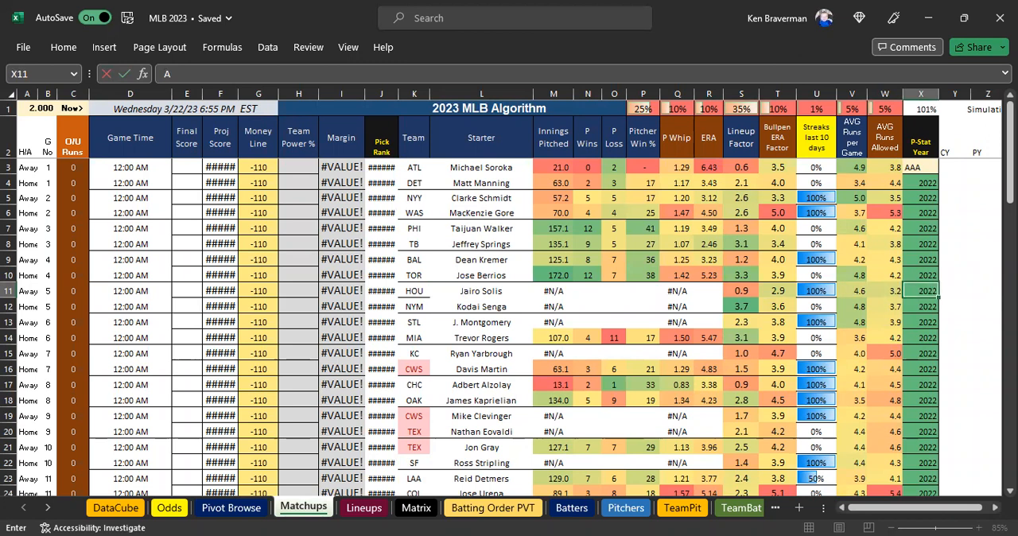
Copy the NYM starter Kodai Senga from L12 of Matchups and search the Pitchers sheet for that name.
click(465, 307)
key(ctrl+c)
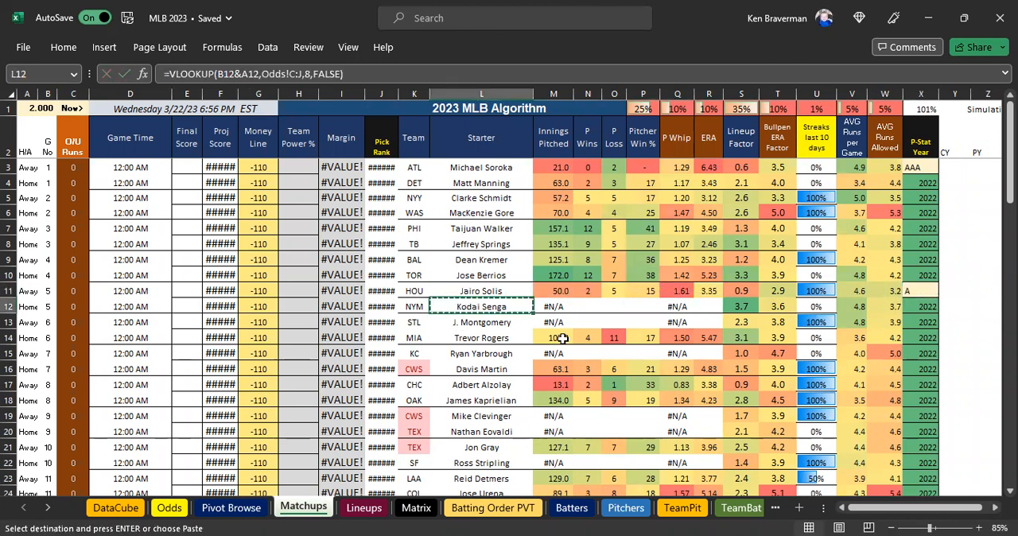
click(625, 508)
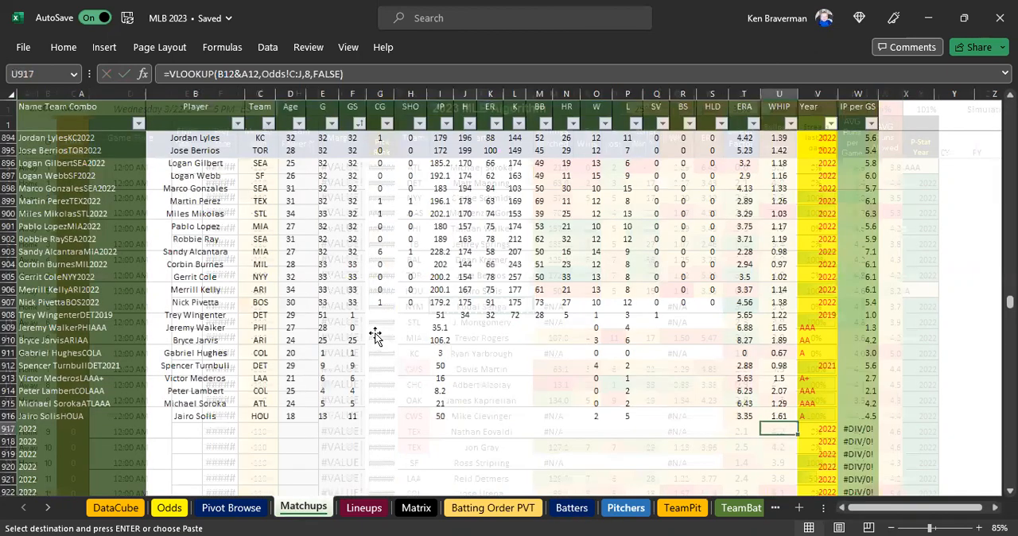
key(ctrl+f)
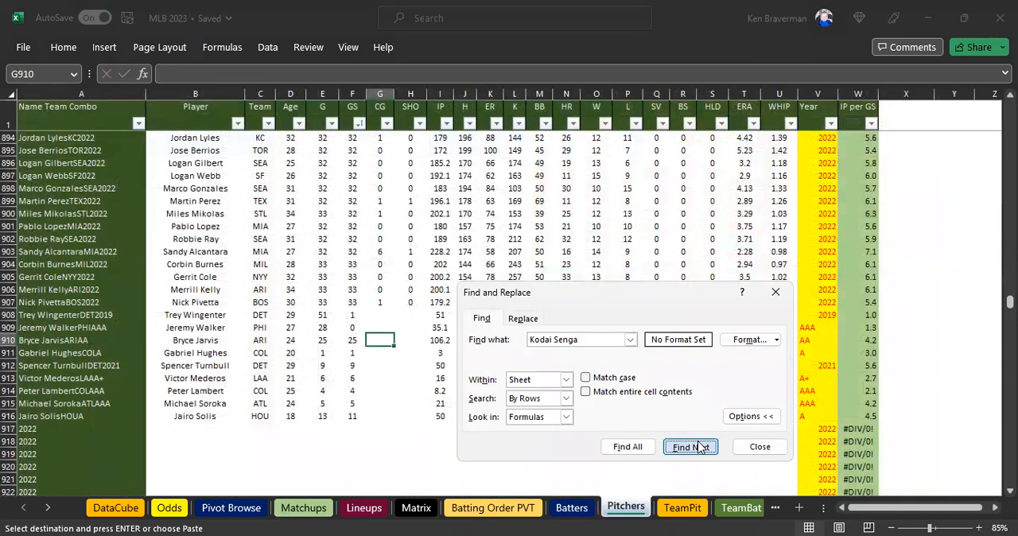
click(697, 447)
click(529, 321)
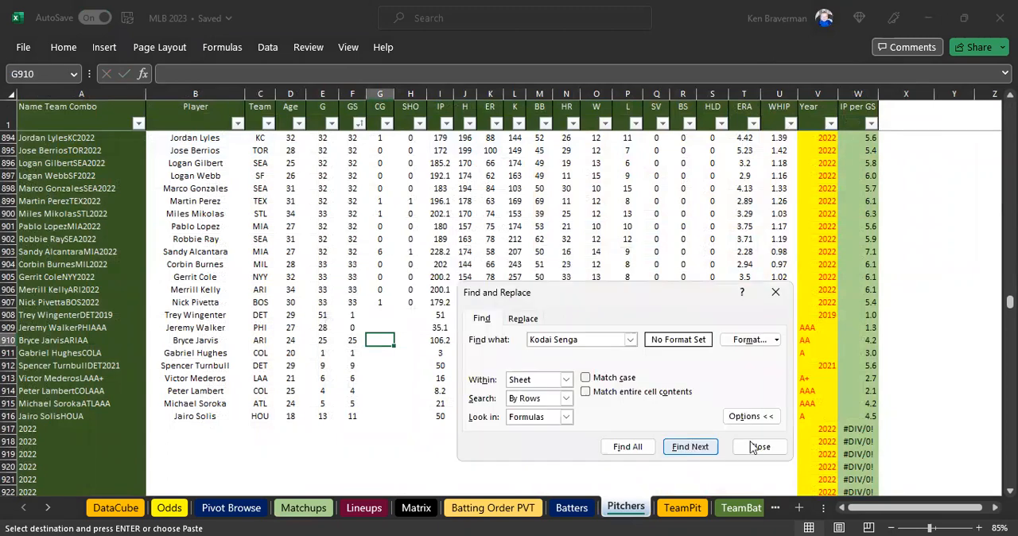
click(759, 447)
Add Kodai Senga as a pasted value in B917, the first empty Pitchers row, and enter NYM as the Team.
click(199, 428)
right_click(205, 428)
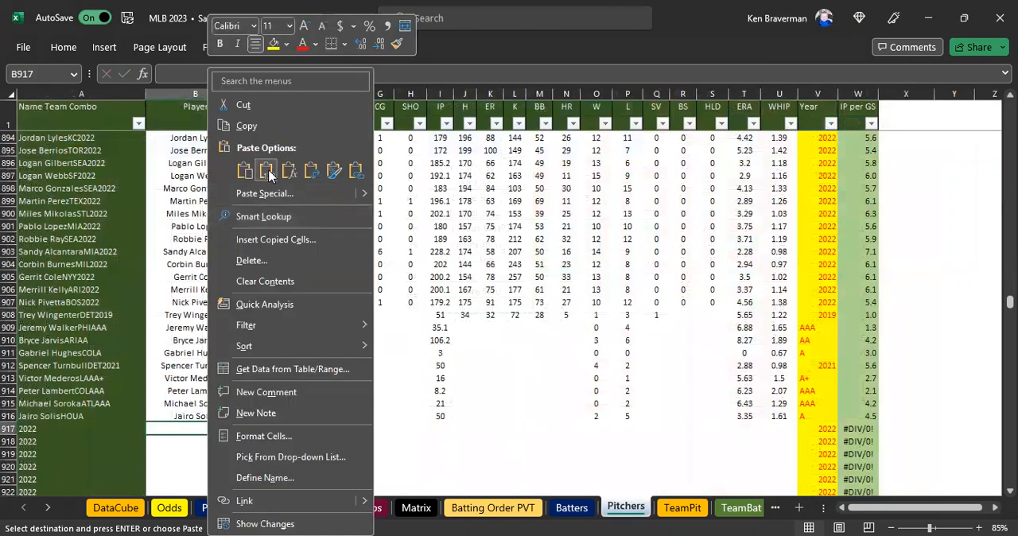
click(267, 170)
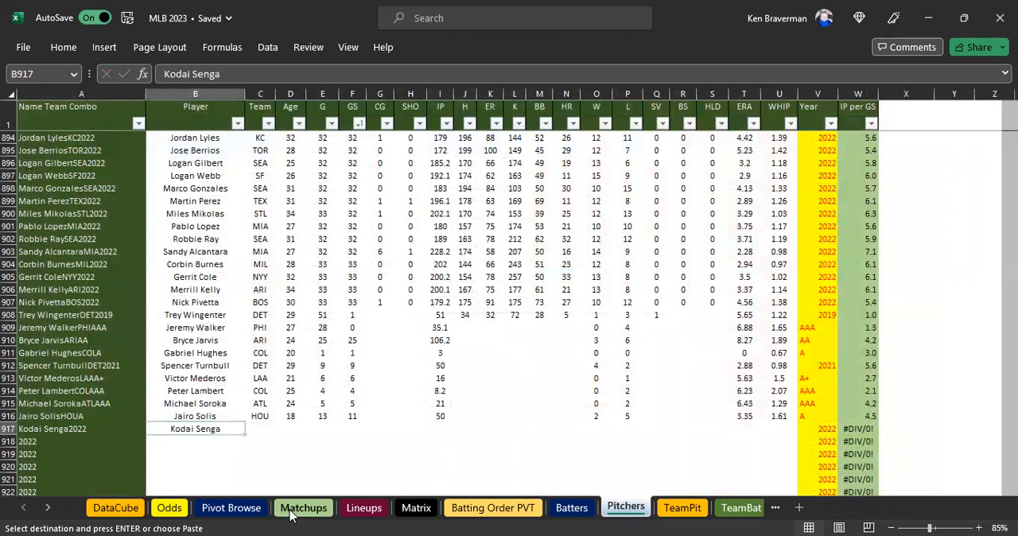
click(291, 510)
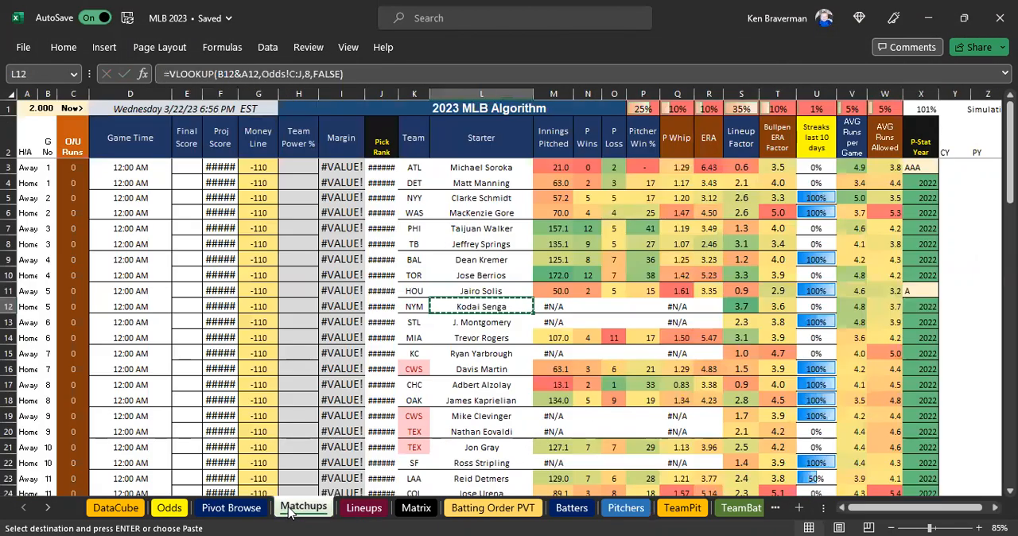
click(421, 509)
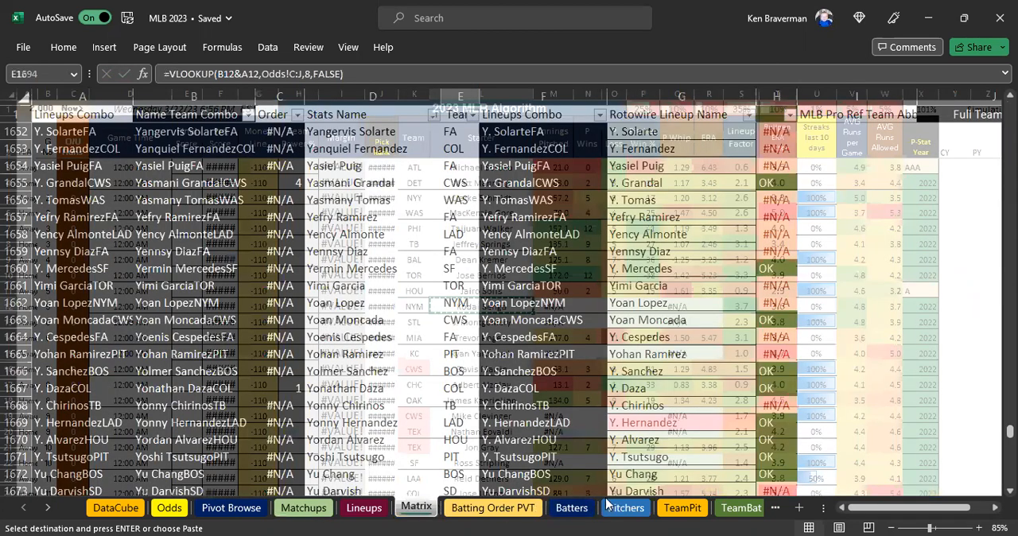
click(624, 507)
key(Right)
text(NYM)
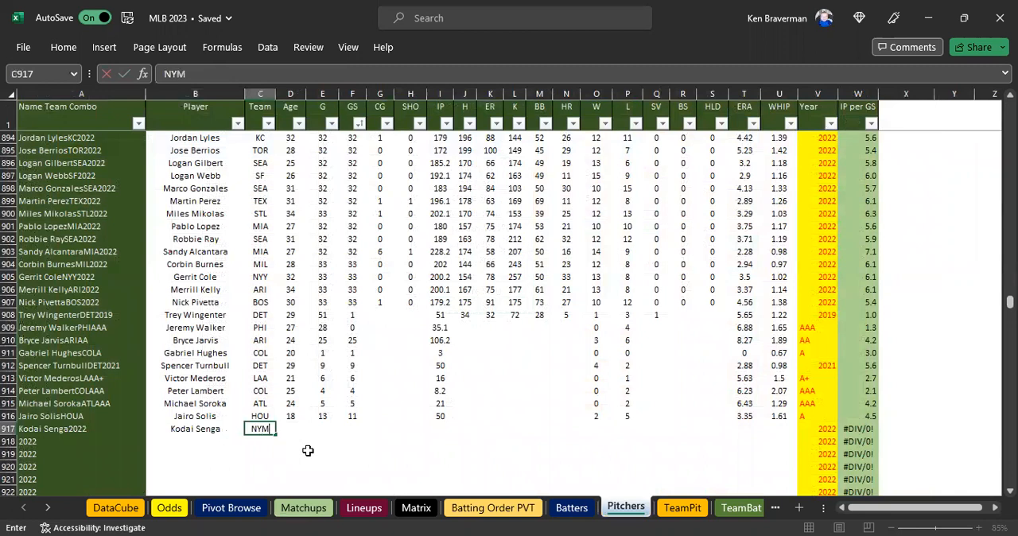
key(Tab)
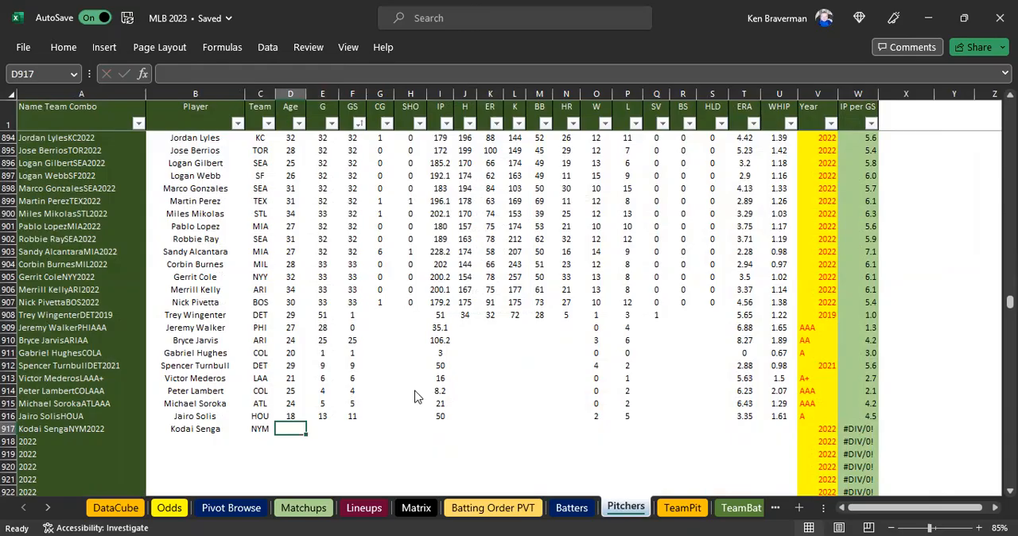
Switch to RotoWire in the browser, return to the Daily Lineups and open Kodai Senga's player page from the HOU–NYM game.
key(alt+Tab)
key(alt+Left)
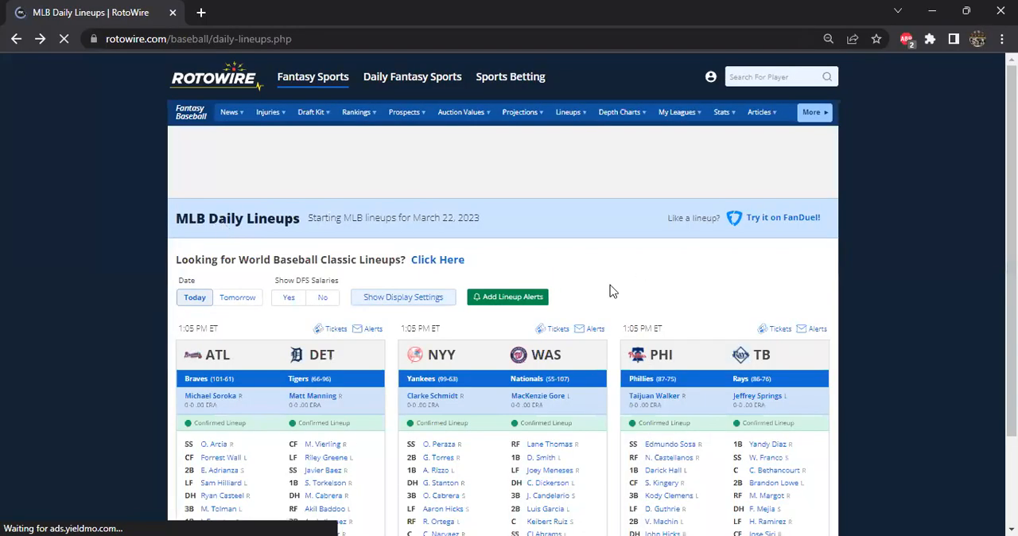
scroll(584, 289, down, 8)
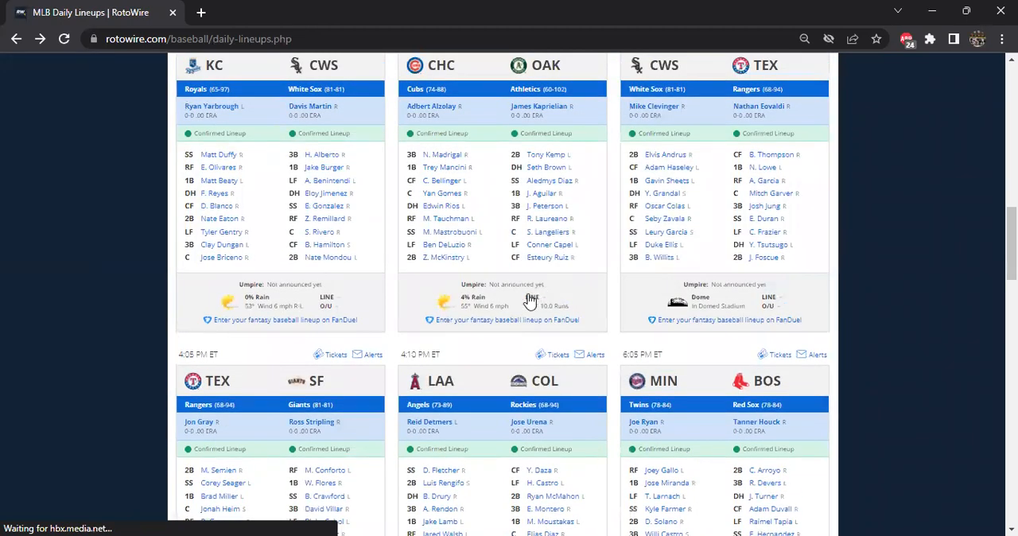
scroll(523, 294, up, 8)
scroll(513, 282, down, 4)
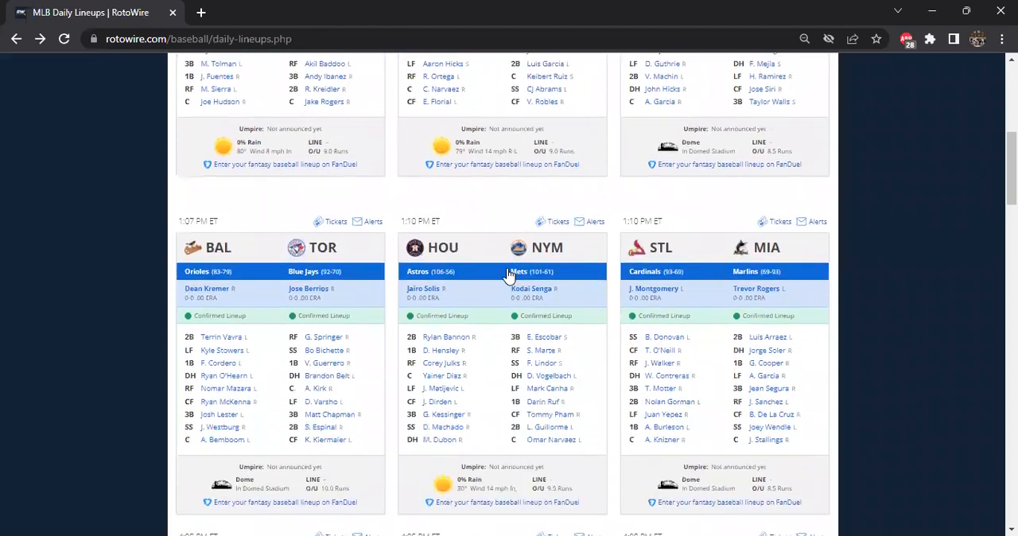
scroll(505, 273, down, 5)
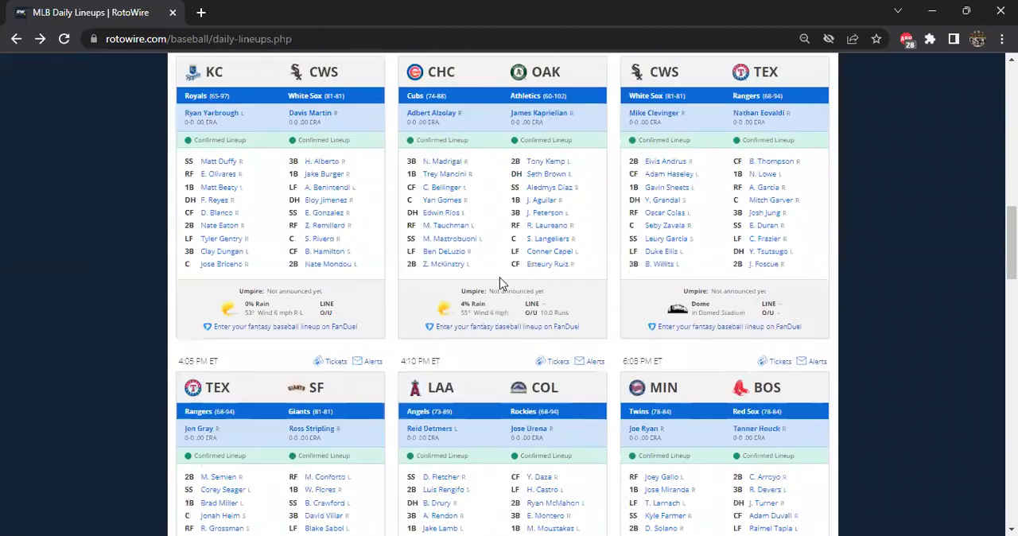
scroll(500, 283, down, 2)
scroll(500, 284, down, 2)
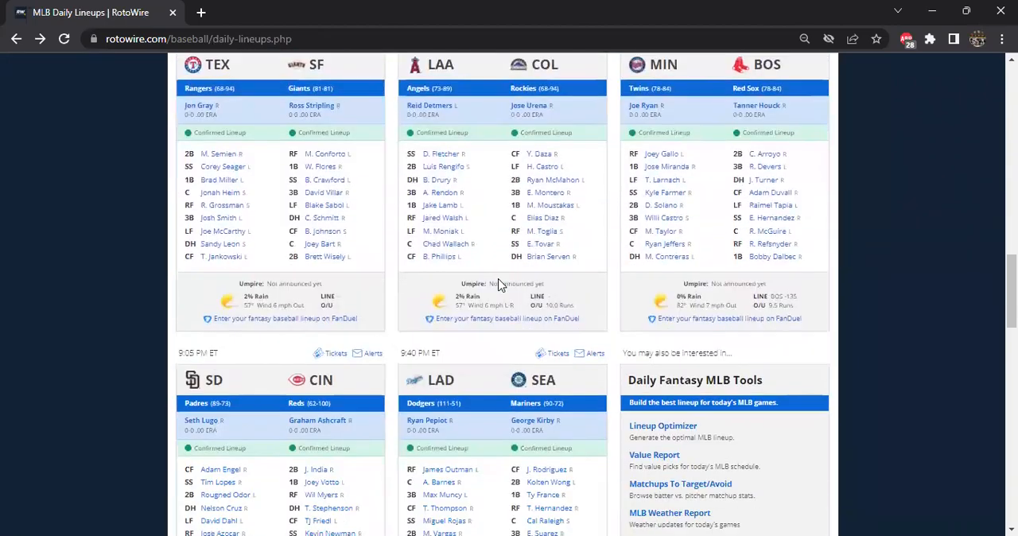
scroll(477, 283, down, 2)
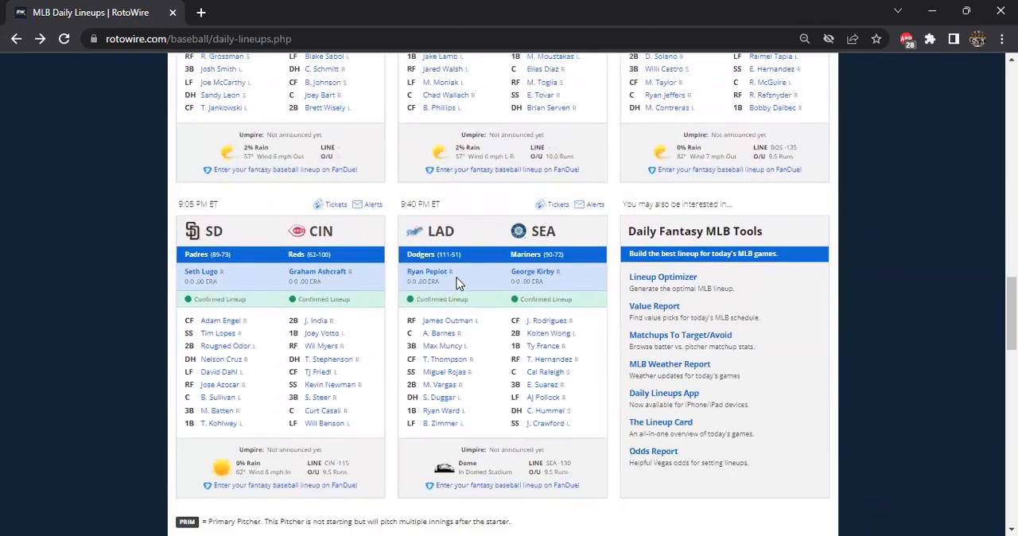
scroll(456, 284, up, 4)
scroll(454, 286, down, 6)
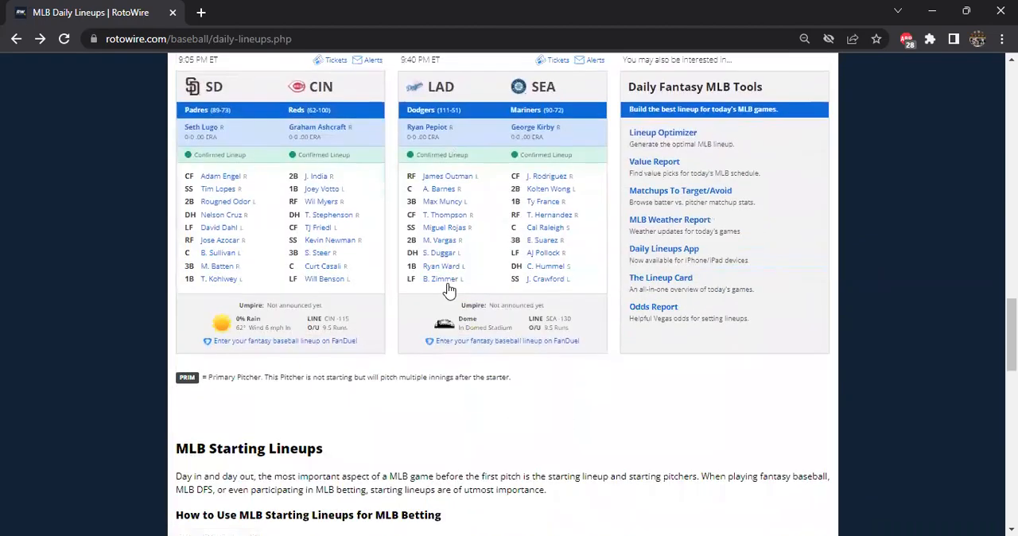
scroll(448, 291, up, 9)
scroll(447, 291, up, 6)
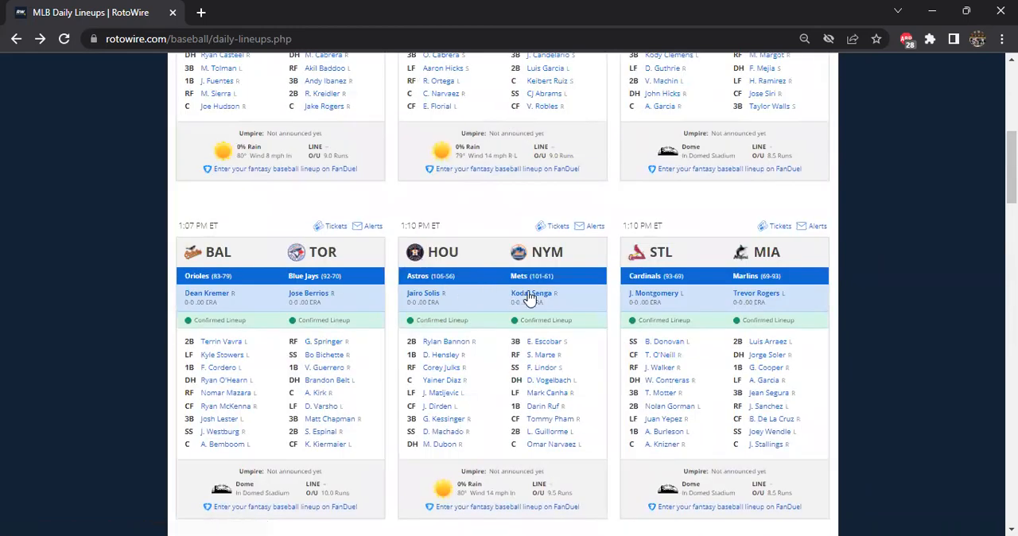
click(529, 294)
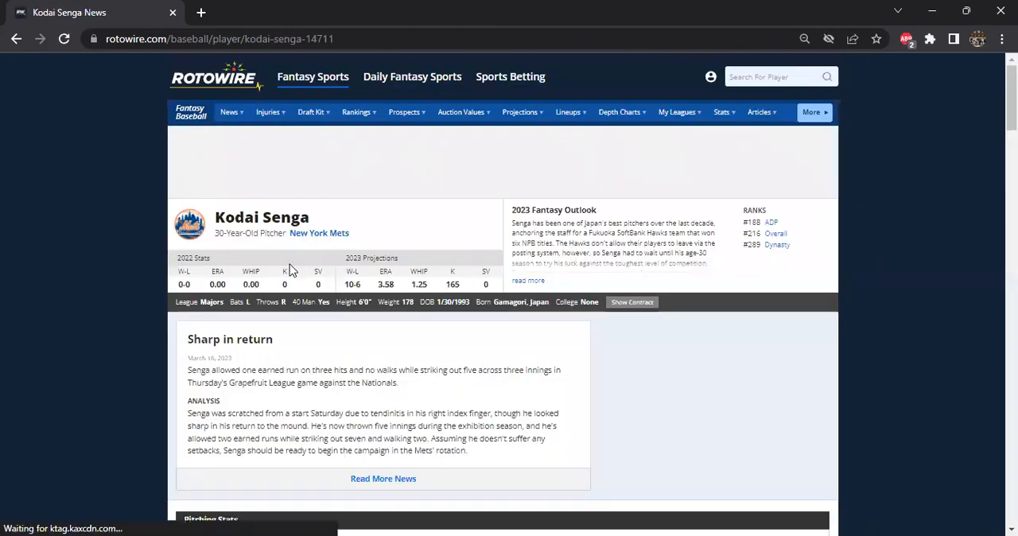
Examine Kodai Senga's news, pitching stats and 2023 projections.
scroll(286, 271, down, 5)
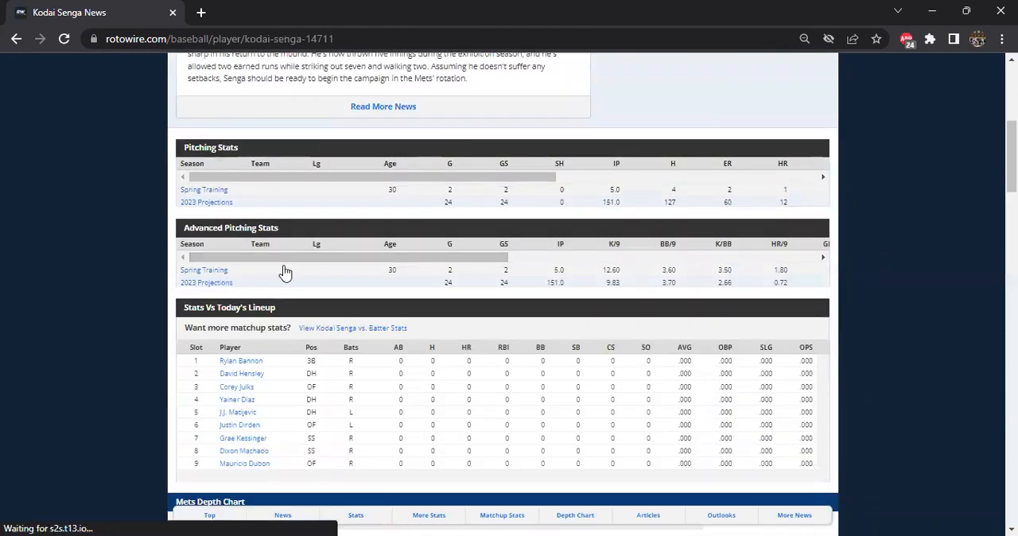
scroll(284, 272, up, 3)
scroll(283, 270, down, 4)
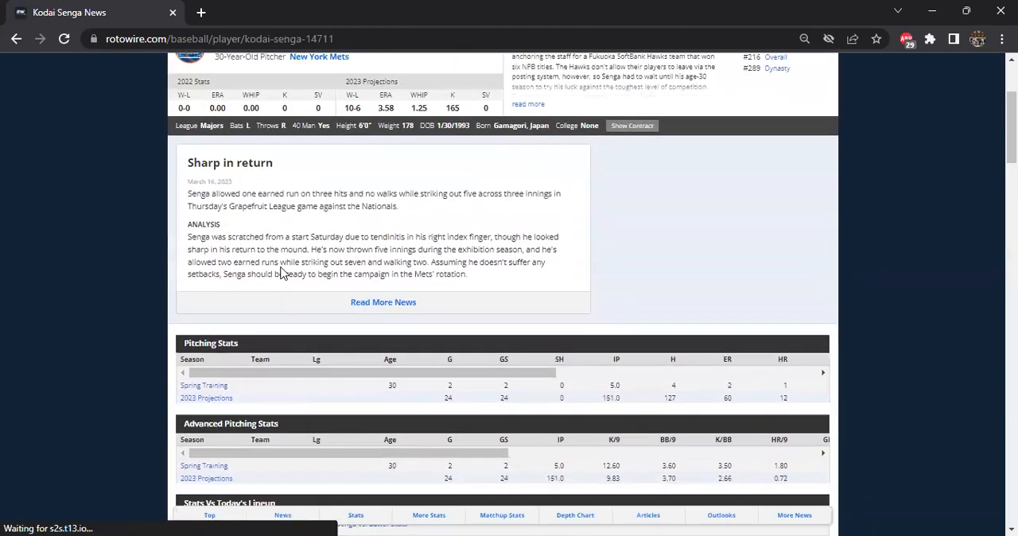
scroll(281, 272, up, 1)
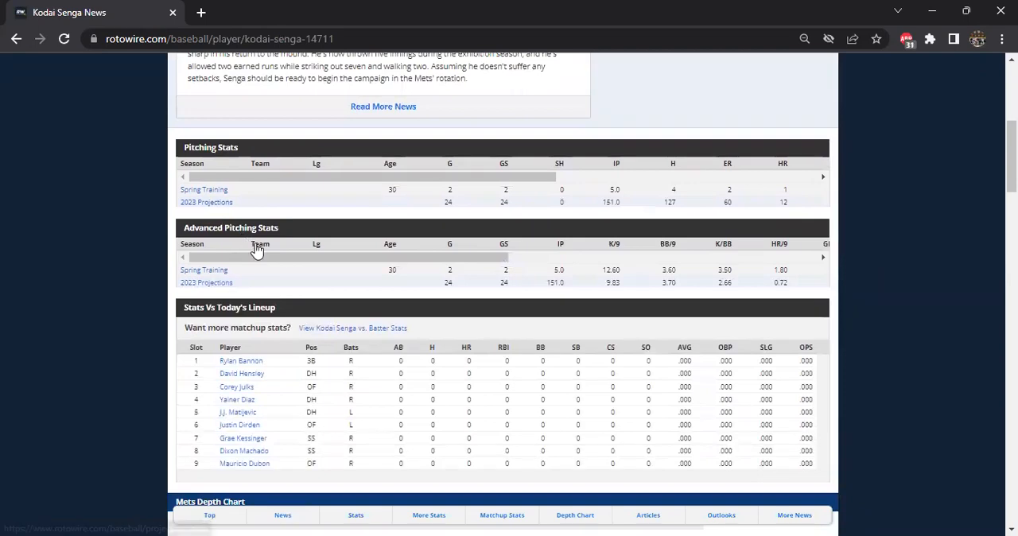
scroll(279, 311, down, 3)
scroll(280, 315, up, 3)
scroll(280, 314, up, 2)
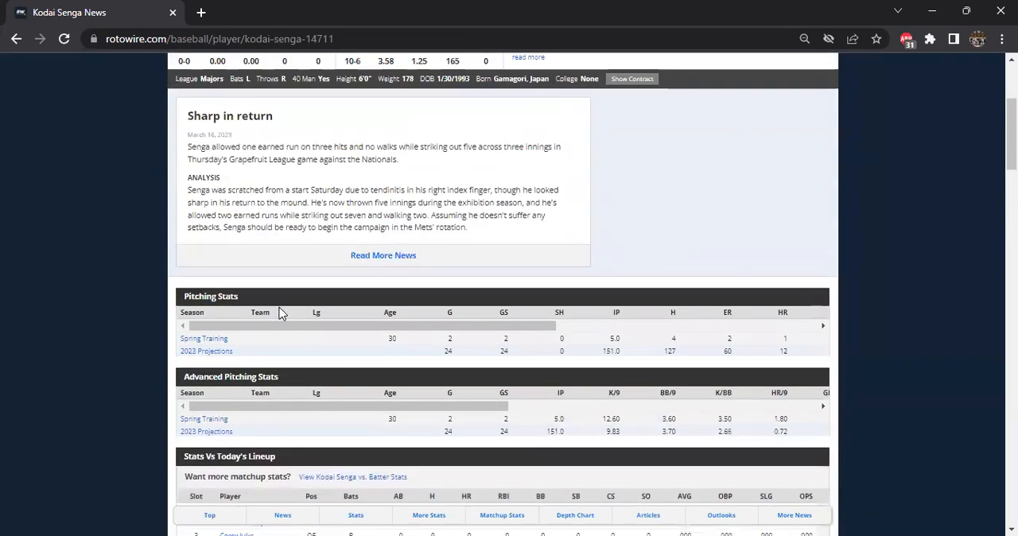
scroll(280, 315, up, 2)
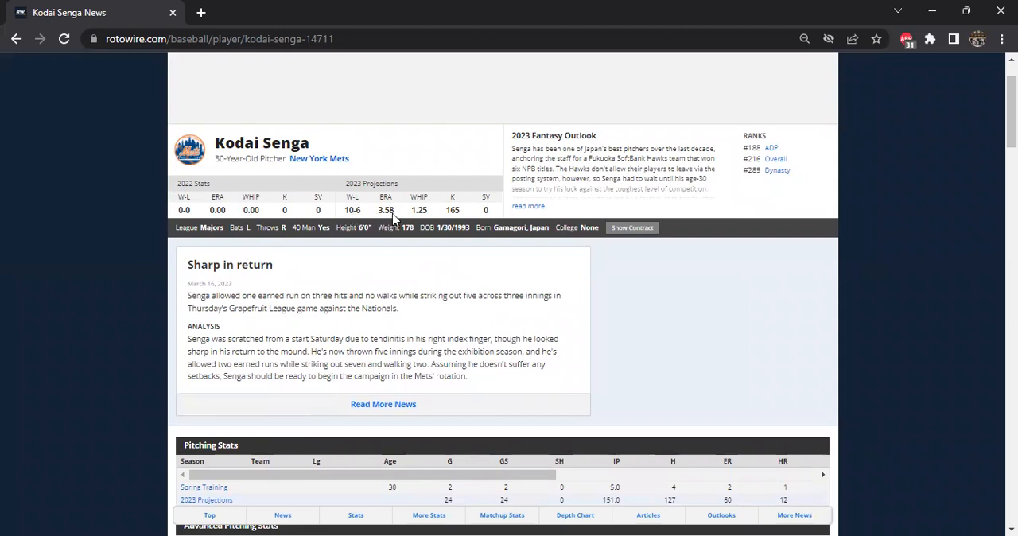
Examine Kodai Senga's advanced pitching stats, his stats against today's lineup and the Mets depth chart.
scroll(396, 228, down, 2)
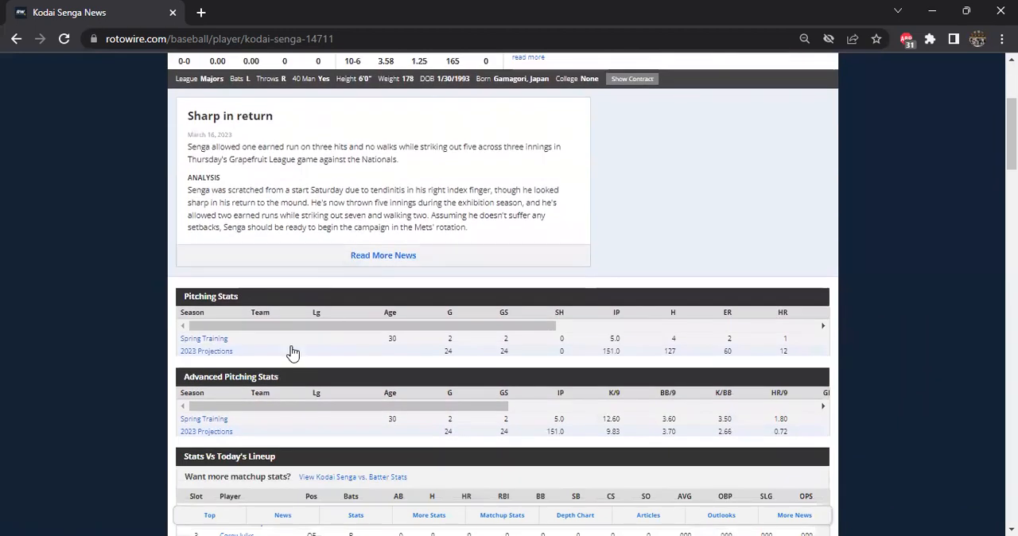
scroll(285, 340, down, 1)
scroll(151, 370, down, 2)
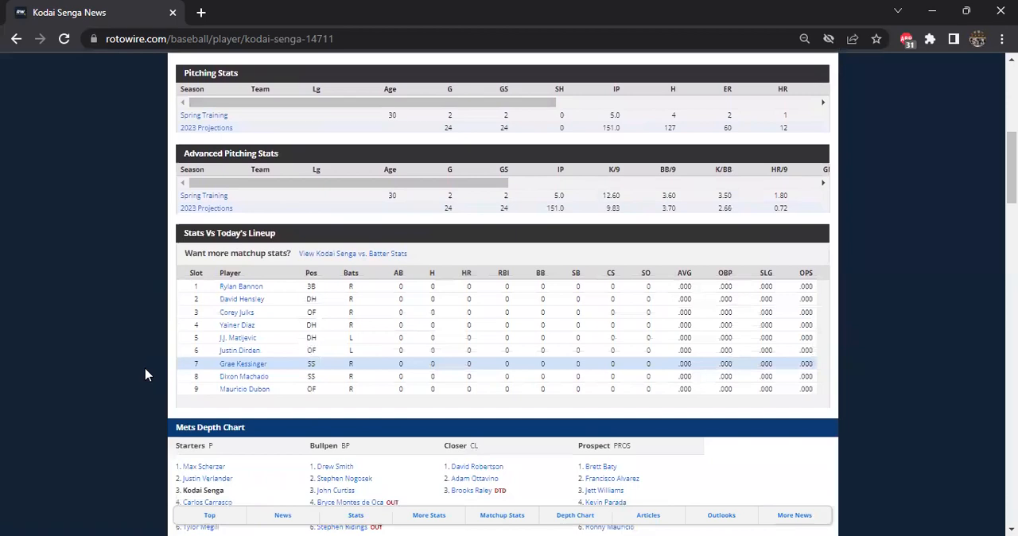
scroll(280, 388, down, 3)
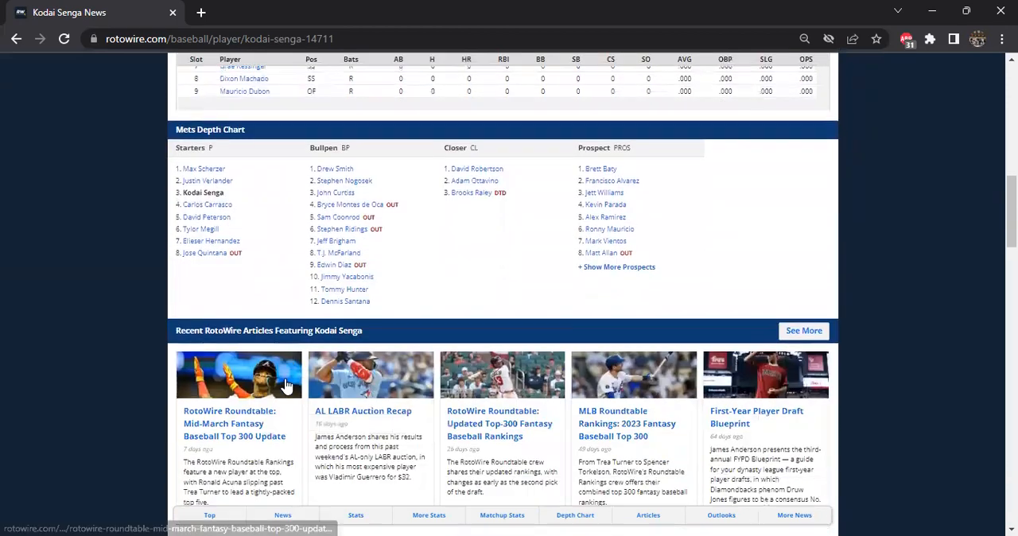
scroll(561, 469, up, 2)
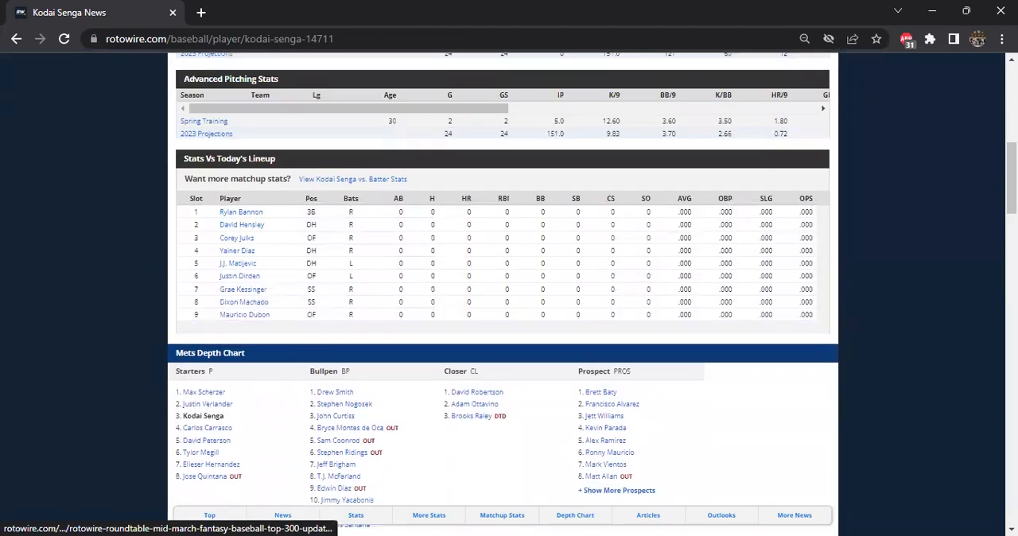
Switch back to the Excel workbook and fill Kodai Senga's stats in D917:V917 of Pitchers from Jairo Solis's row 916.
key(alt+Tab)
drag(290, 416, 831, 426)
key(ctrl+d)
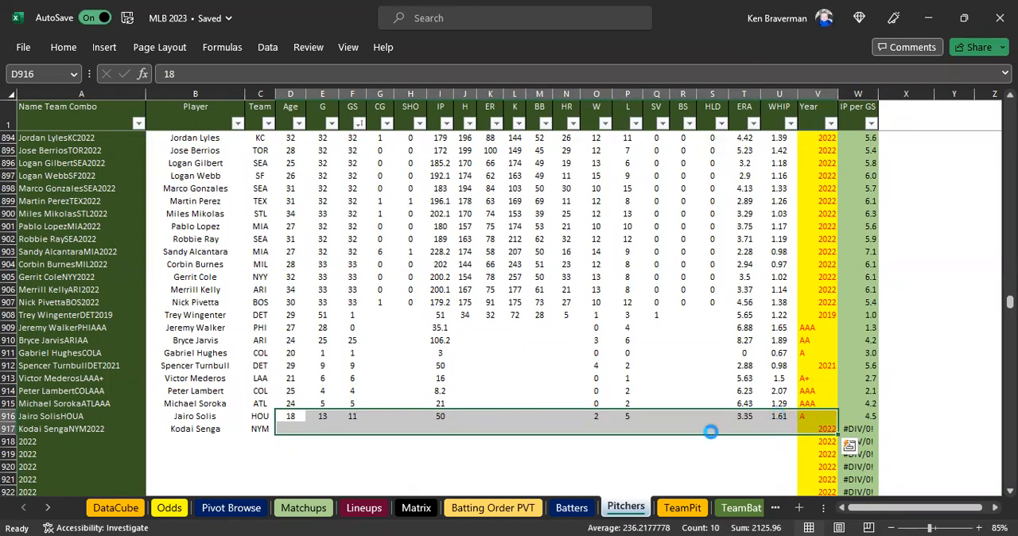
click(322, 442)
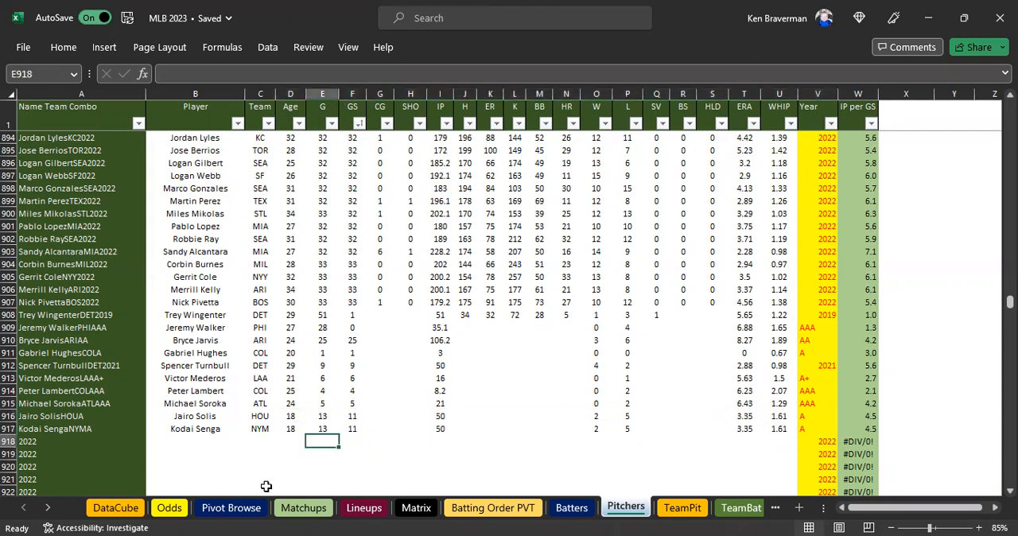
On the Matchups sheet, copy the P-Stat Year value A from X11 into X12 for the NYM starter.
click(318, 510)
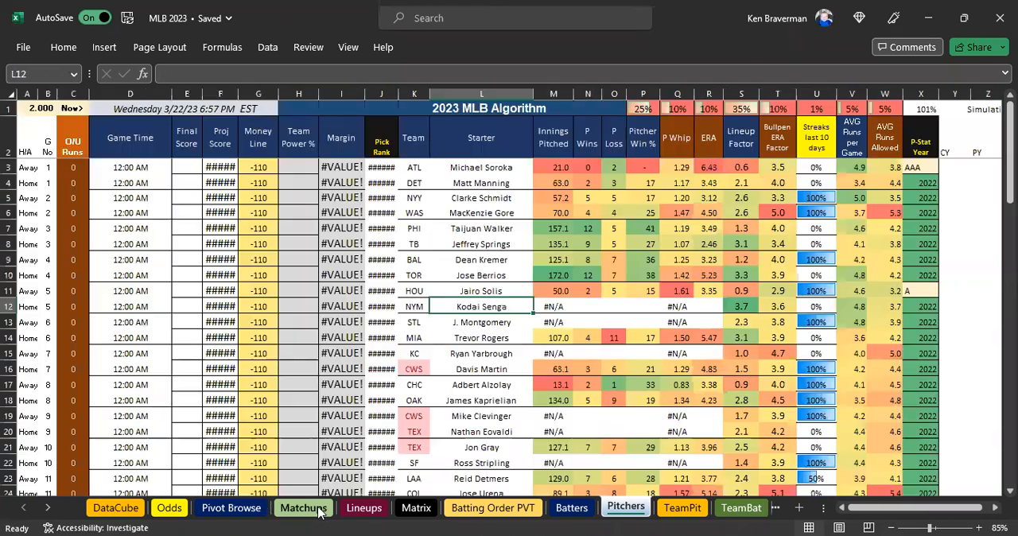
click(916, 287)
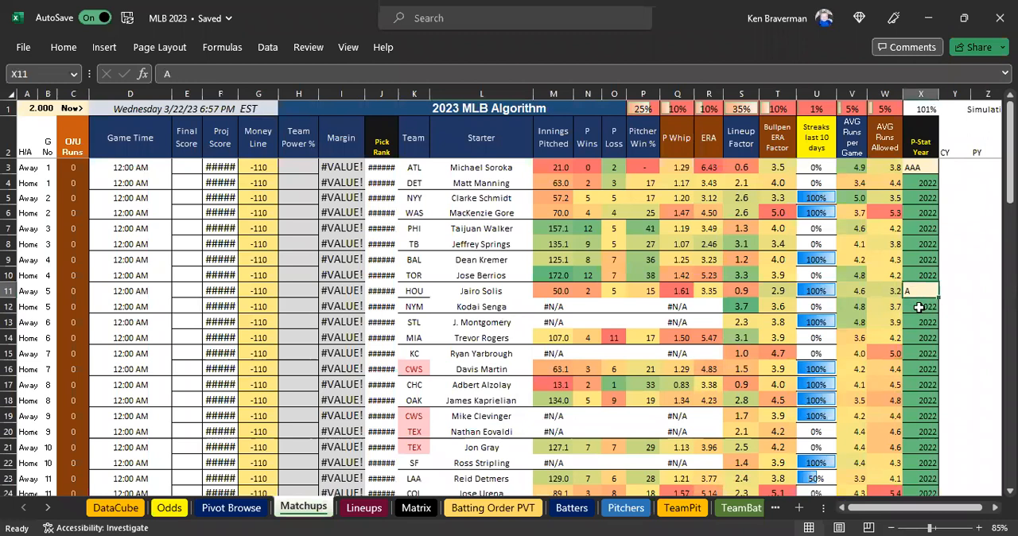
drag(918, 307, 918, 310)
click(777, 338)
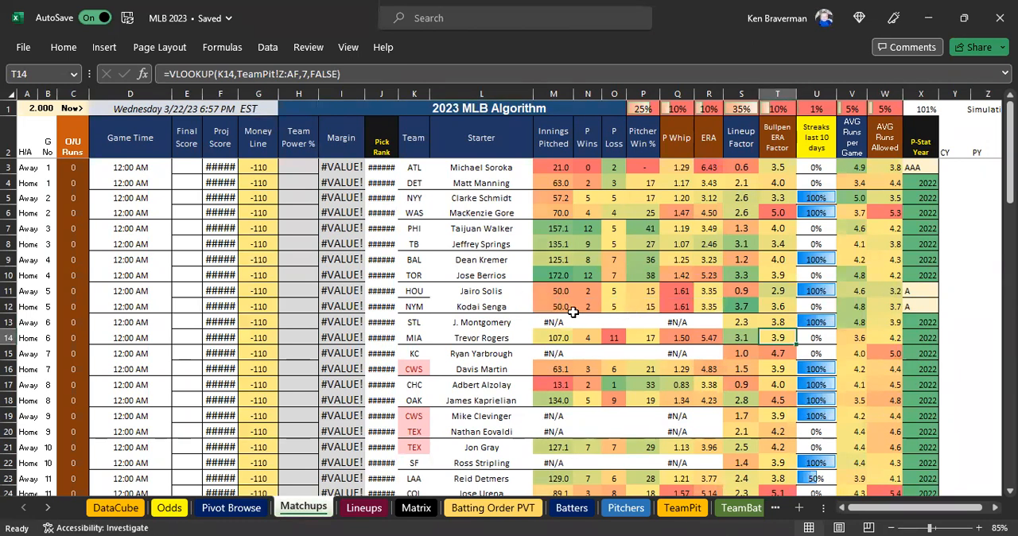
For STL starter J. Montgomery in L13, open the player page from RotoWire's Daily Lineups and copy the full name Jordan Montgomery.
click(474, 320)
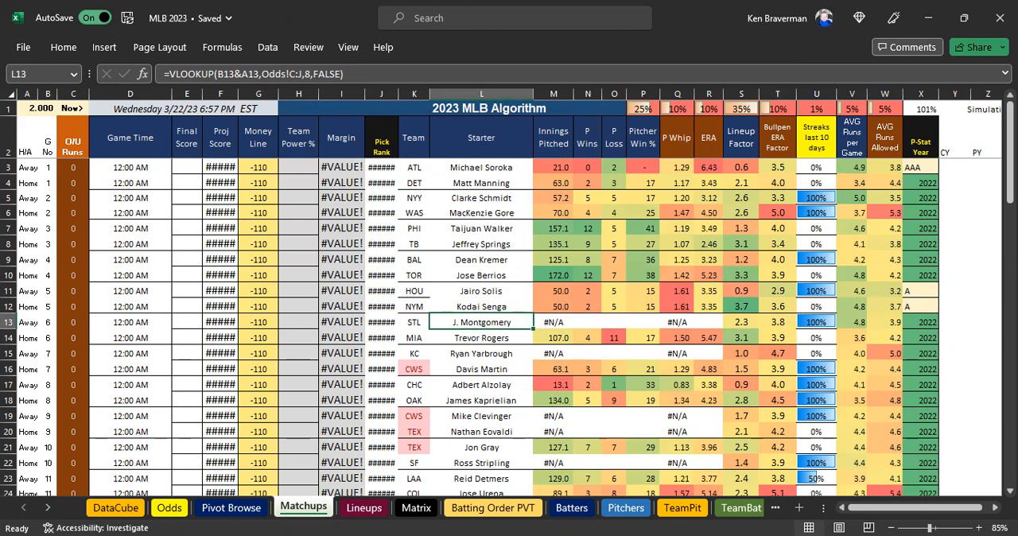
key(alt+Tab)
click(16, 39)
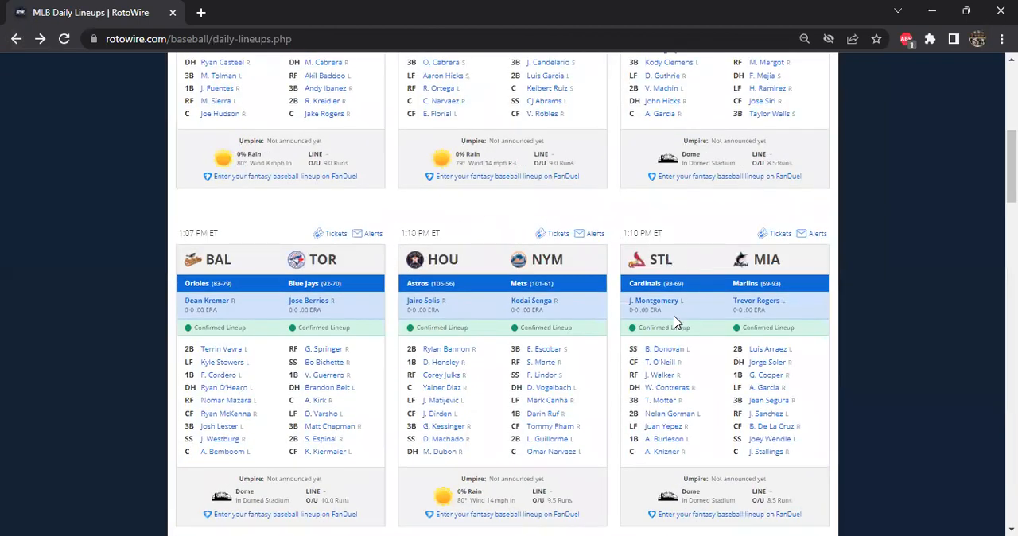
click(668, 307)
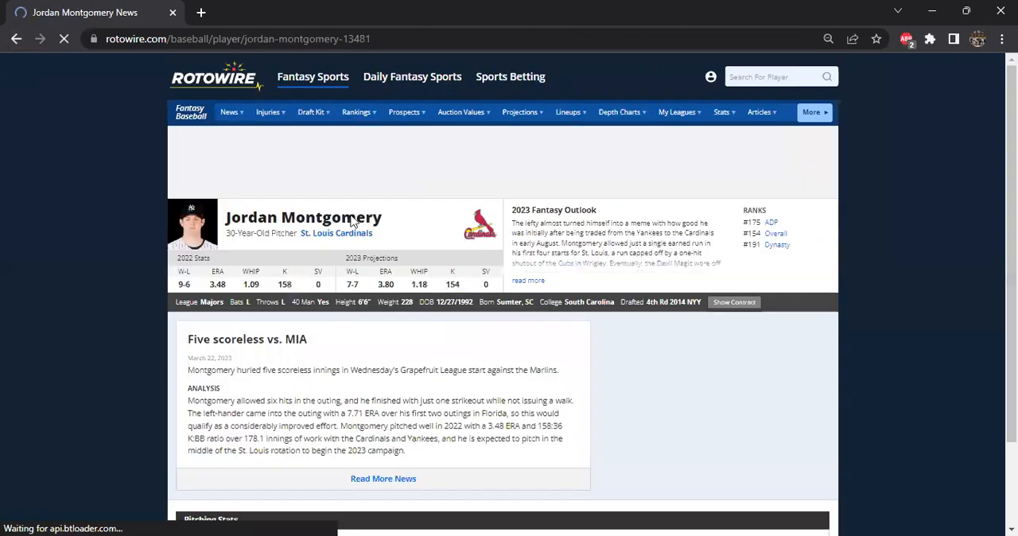
drag(386, 225, 226, 219)
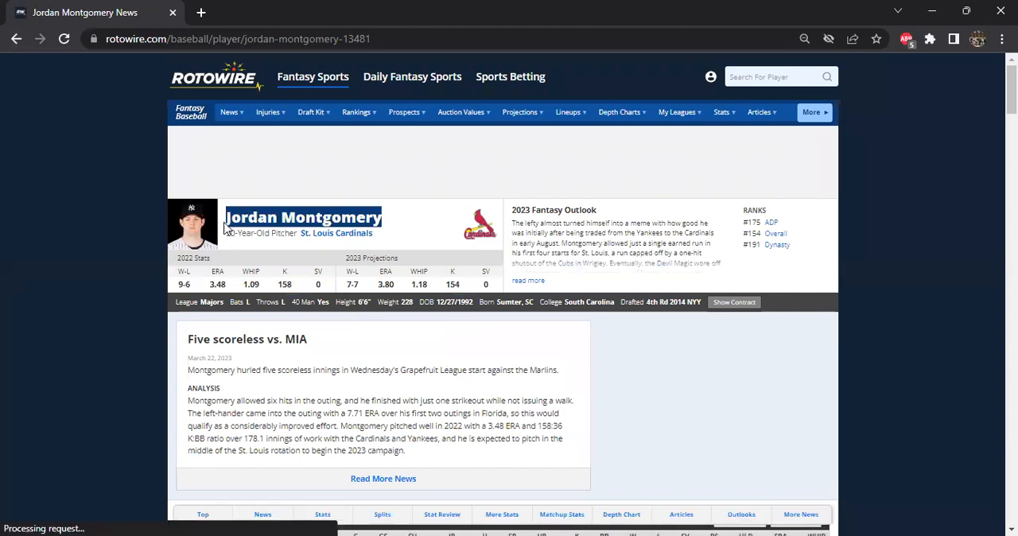
right_click(251, 220)
click(274, 231)
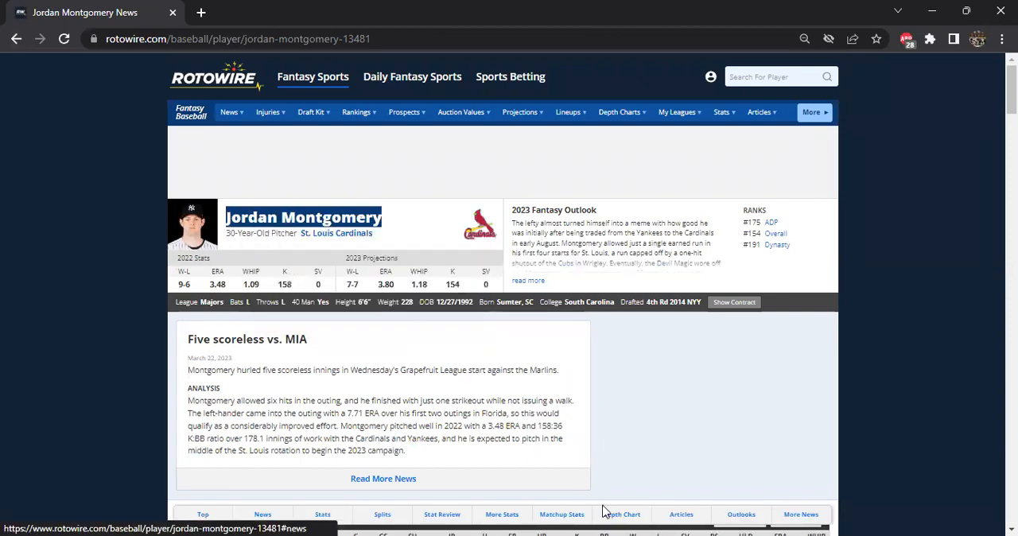
Return to the workbook and replace J. Montgomery in V12 of the Odds sheet with the copied name Jordan Montgomery.
key(alt+Tab)
click(169, 510)
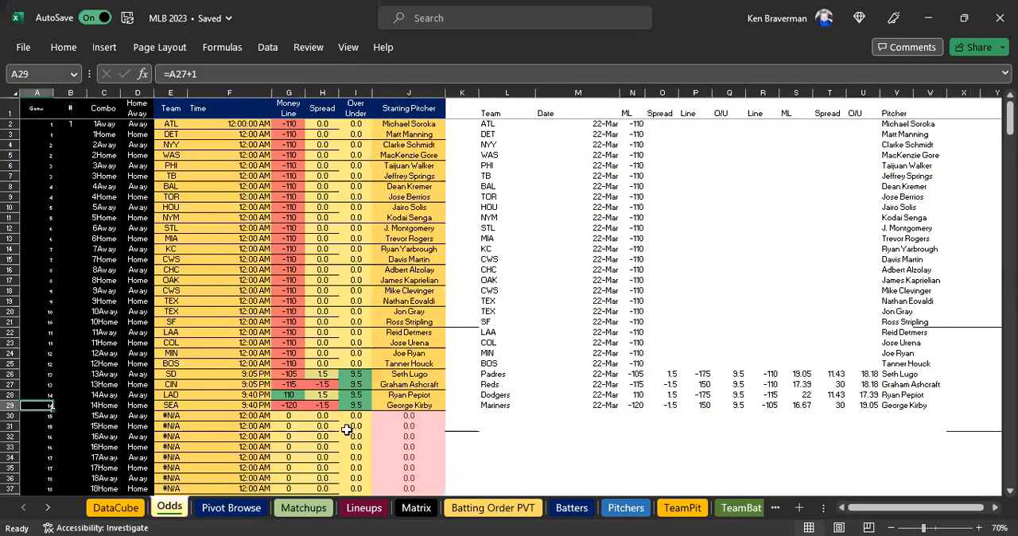
click(895, 226)
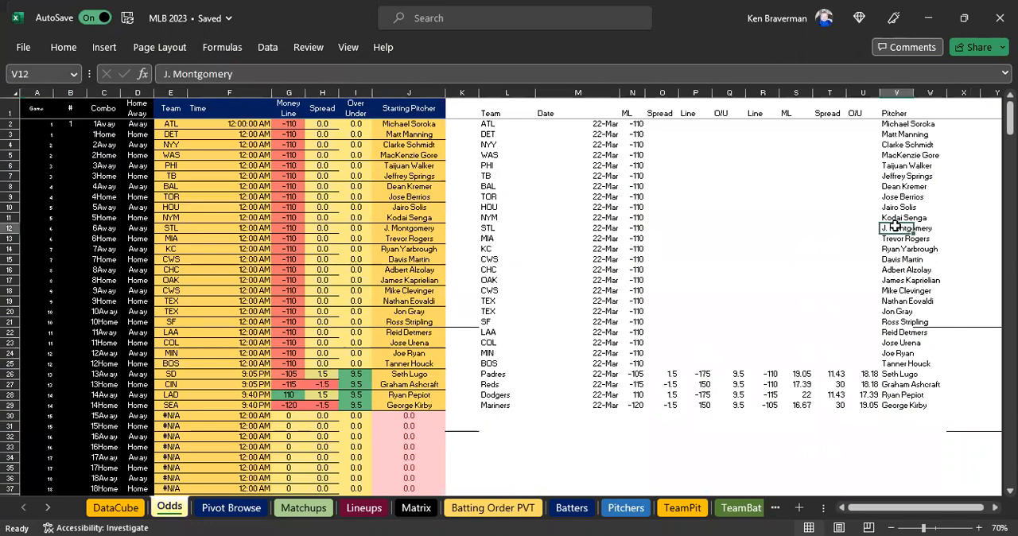
right_click(895, 226)
click(785, 151)
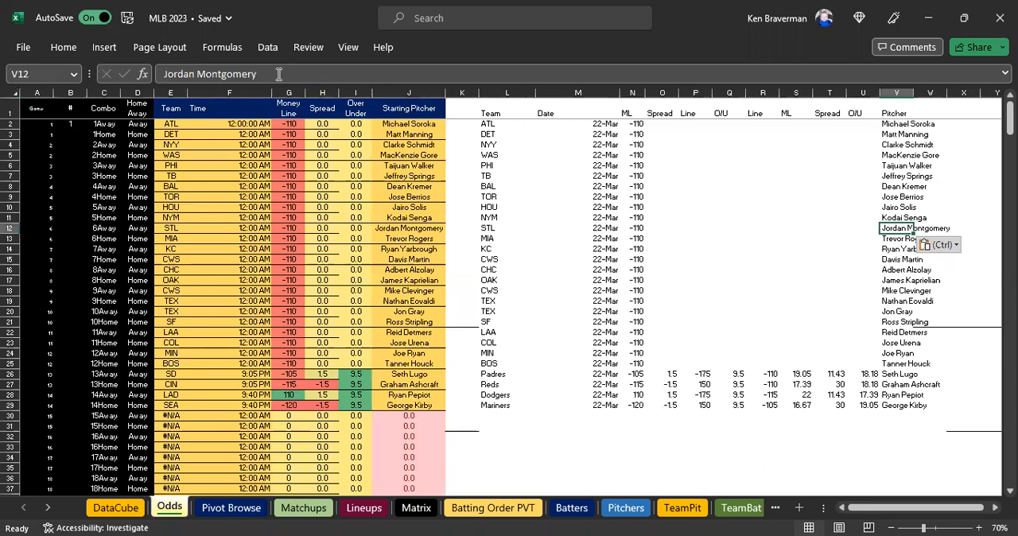
Copy the name text from V12 and rename the pivot pitcher J. Montgomery in P92 of Lineups as Jordan Montgomery.
triple_click(144, 74)
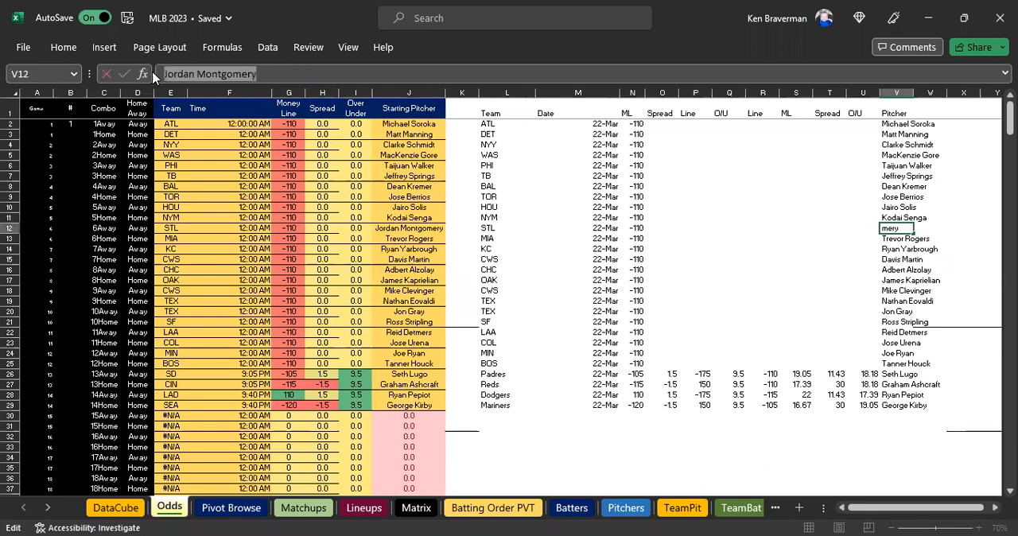
key(Escape)
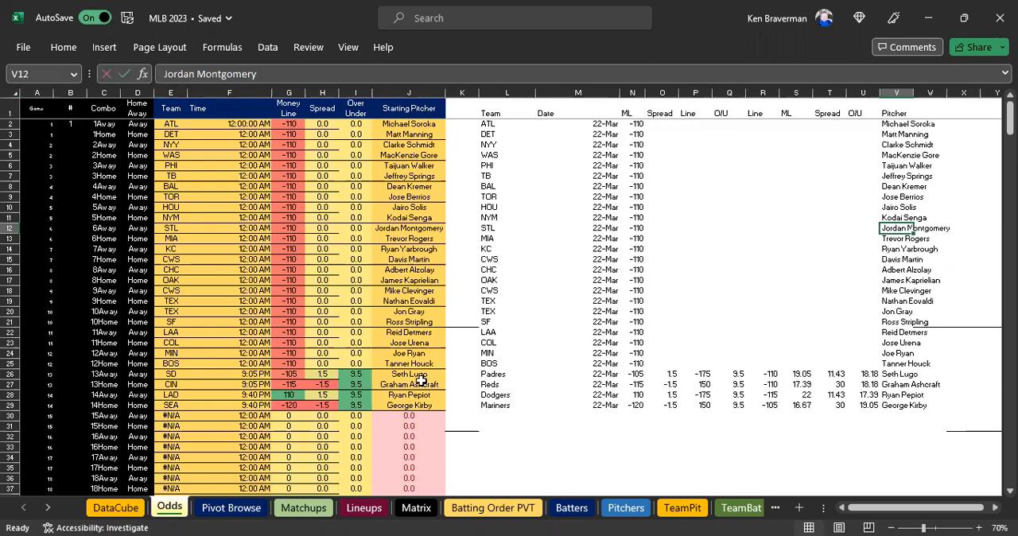
click(365, 508)
scroll(657, 316, down, 2)
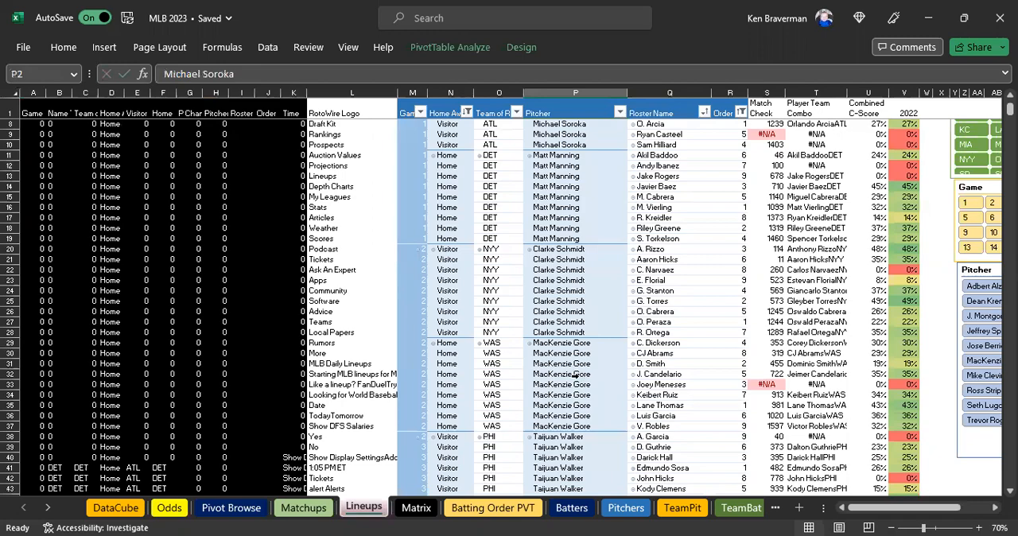
scroll(572, 375, down, 20)
scroll(561, 335, up, 1)
click(556, 282)
drag(237, 77, 108, 65)
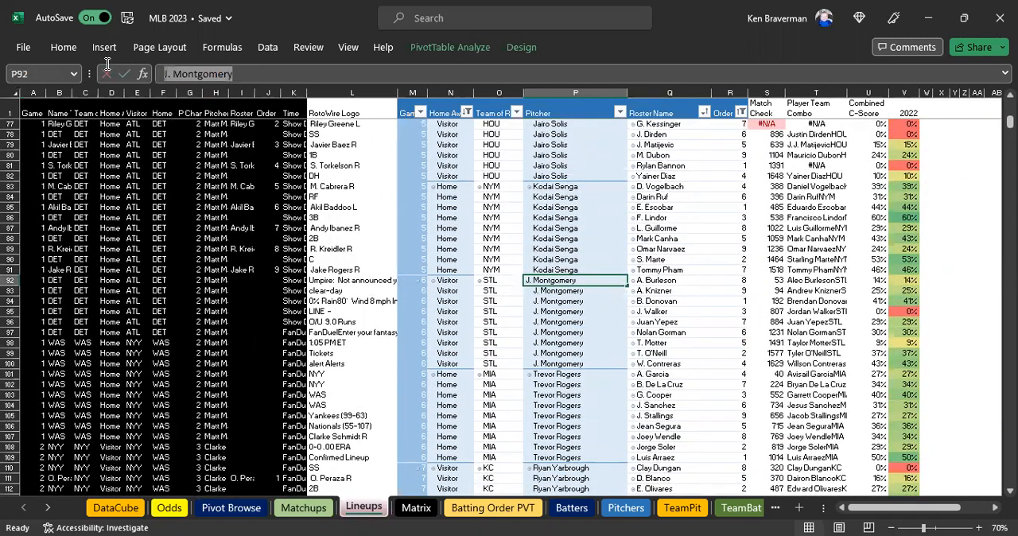
key(ctrl+v)
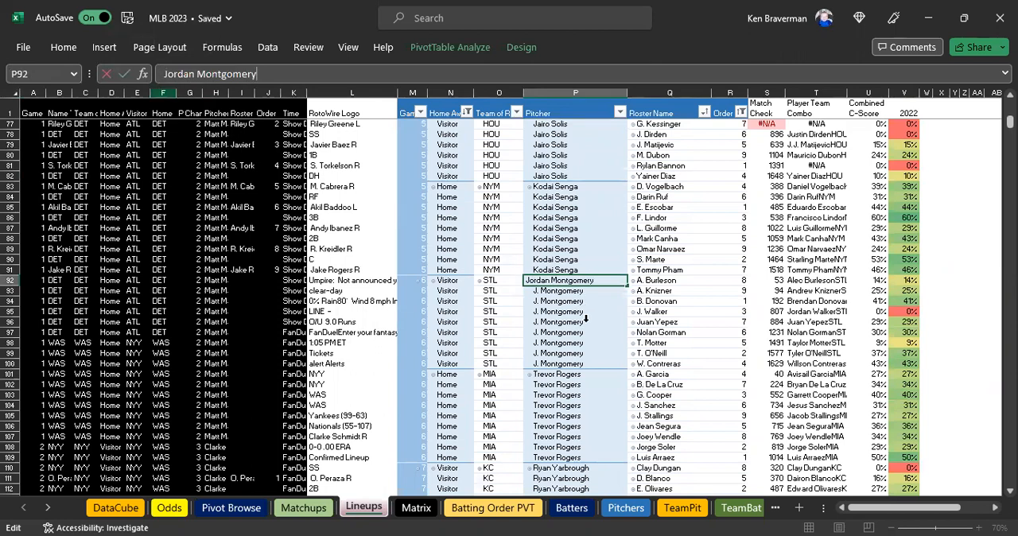
key(Return)
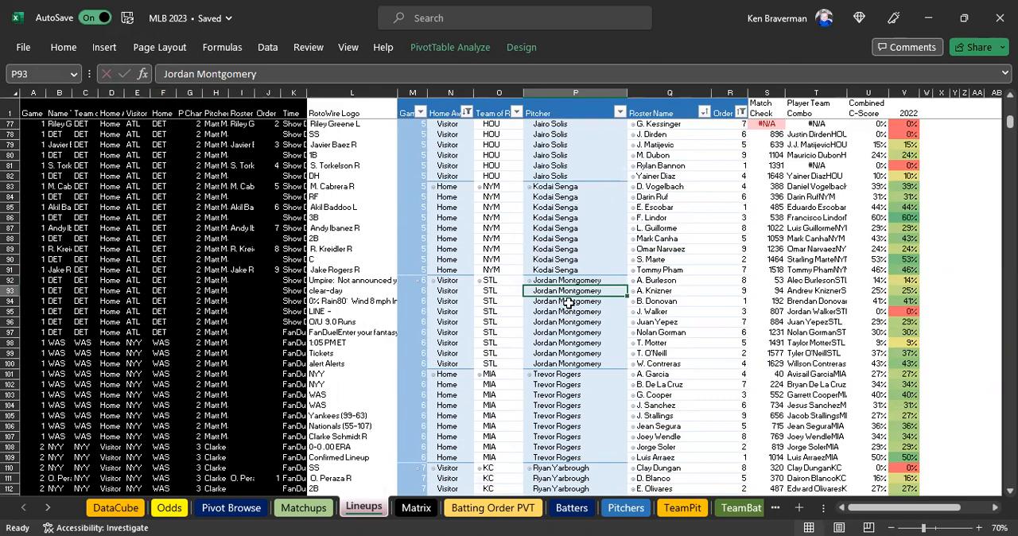
Review the pitcher names on Lineups, then check Jordan Montgomery's pitching stats in row 13 of Matchups.
scroll(562, 324, down, 2)
scroll(566, 337, up, 2)
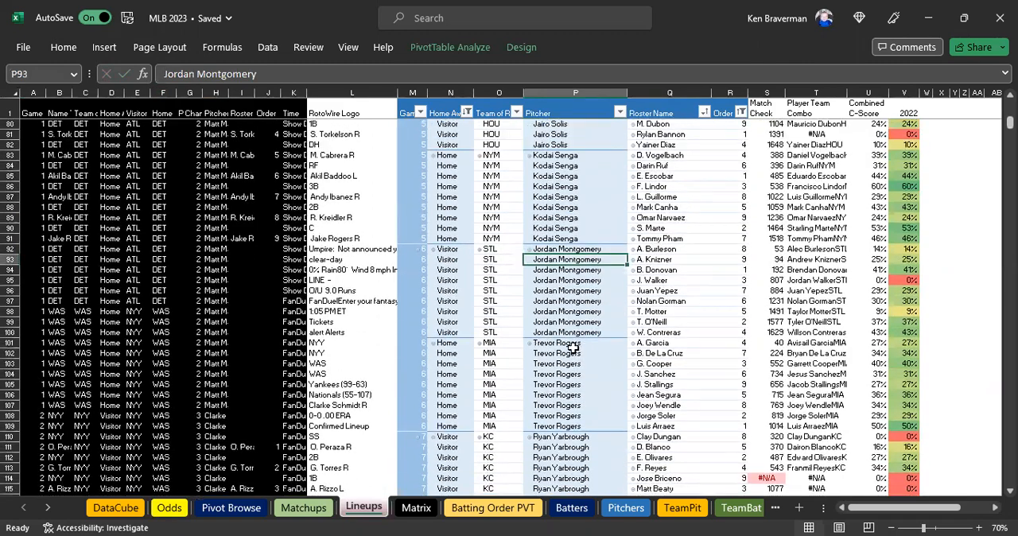
scroll(566, 337, up, 9)
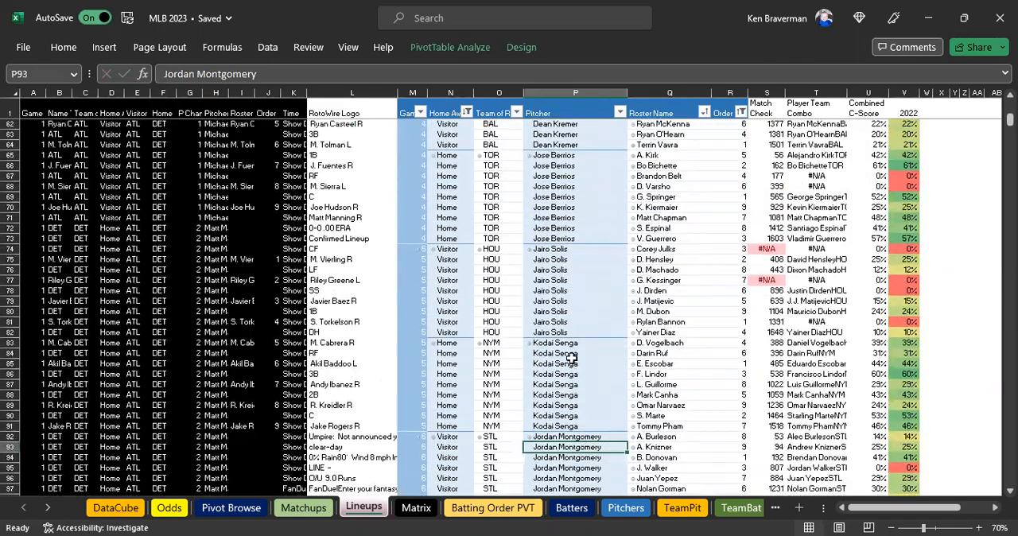
scroll(577, 355, up, 16)
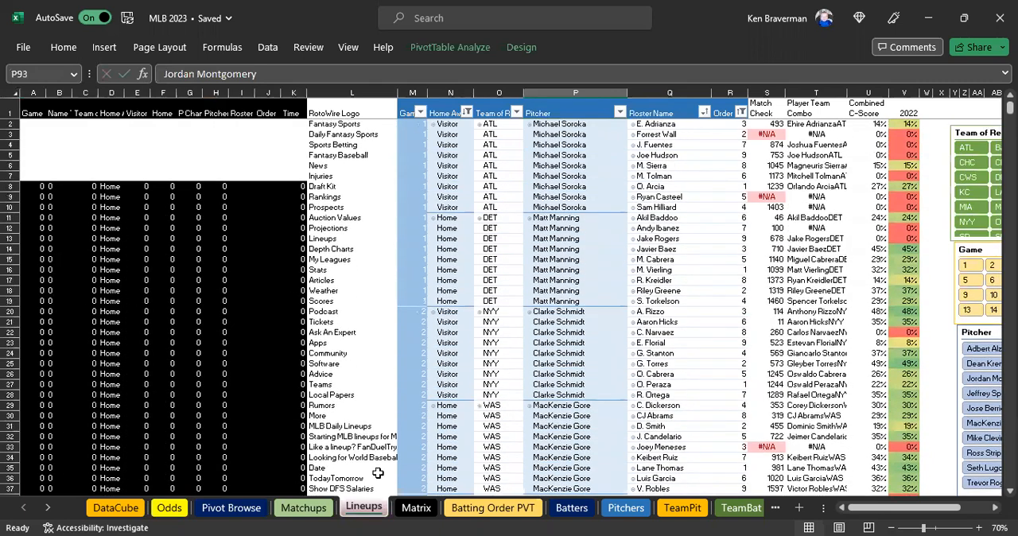
click(296, 511)
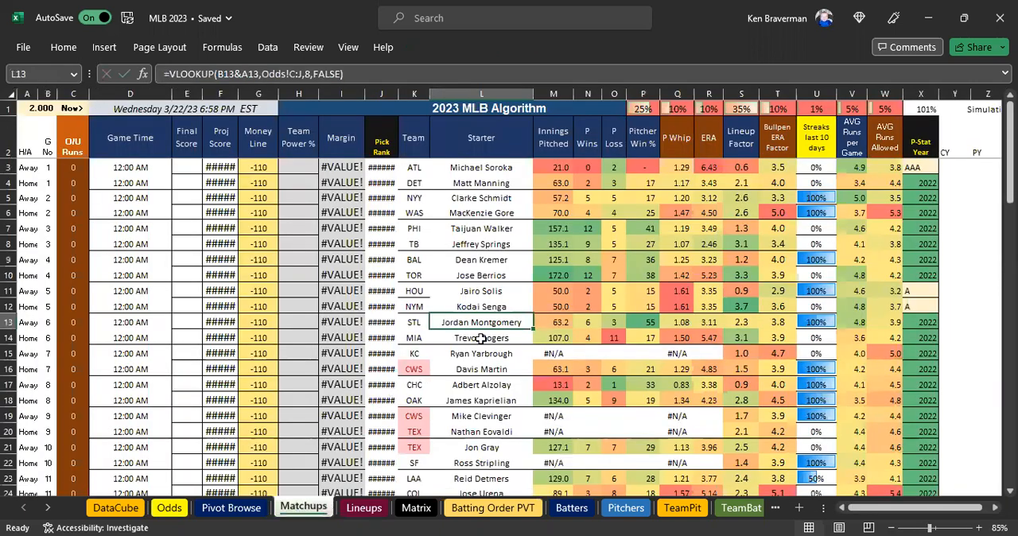
click(586, 322)
click(517, 322)
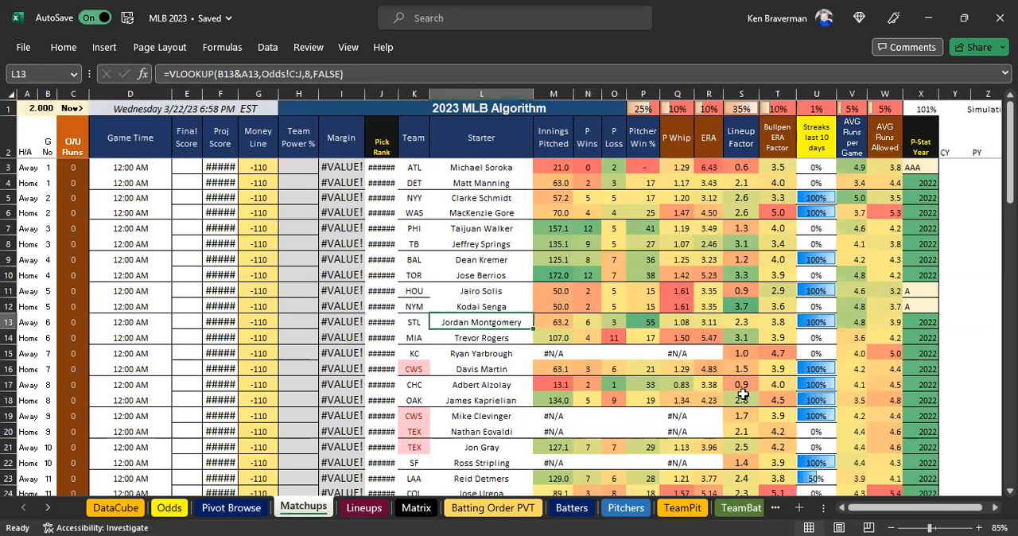
Copy the KC starter Ryan Yarbrough from L15 of Matchups and search the Pitchers sheet for that name.
scroll(606, 268, down, 1)
click(483, 308)
key(ctrl+c)
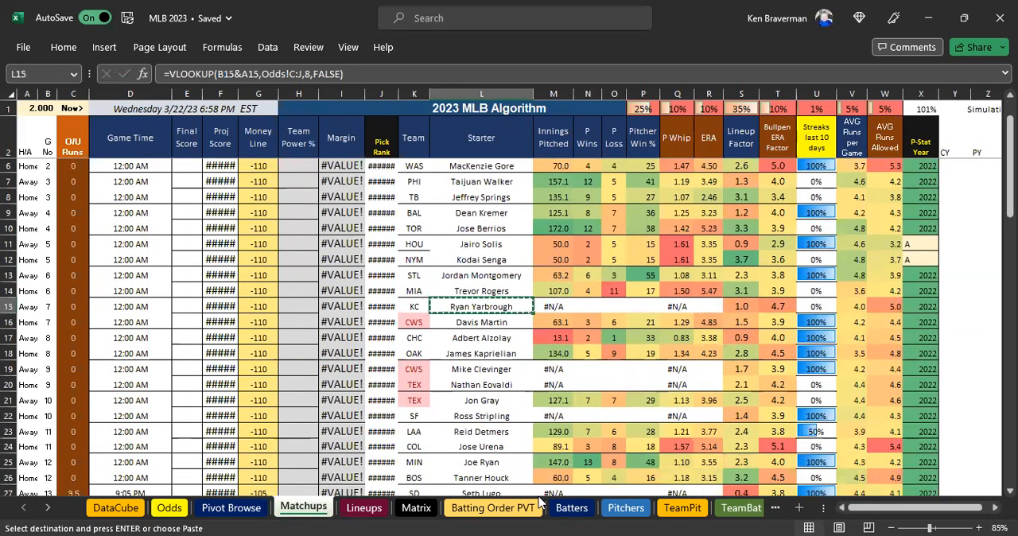
click(625, 507)
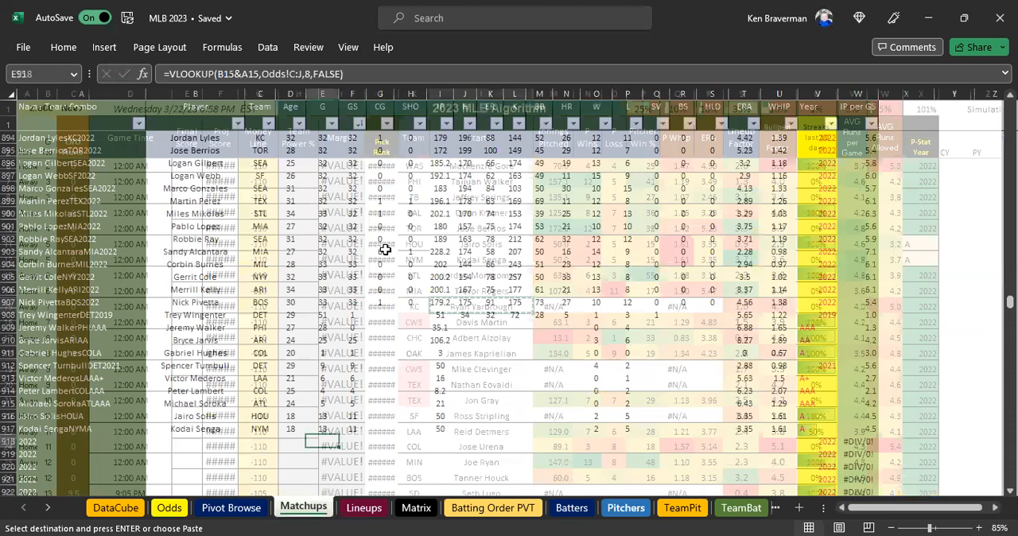
key(ctrl+f)
key(ctrl+v)
key(Return)
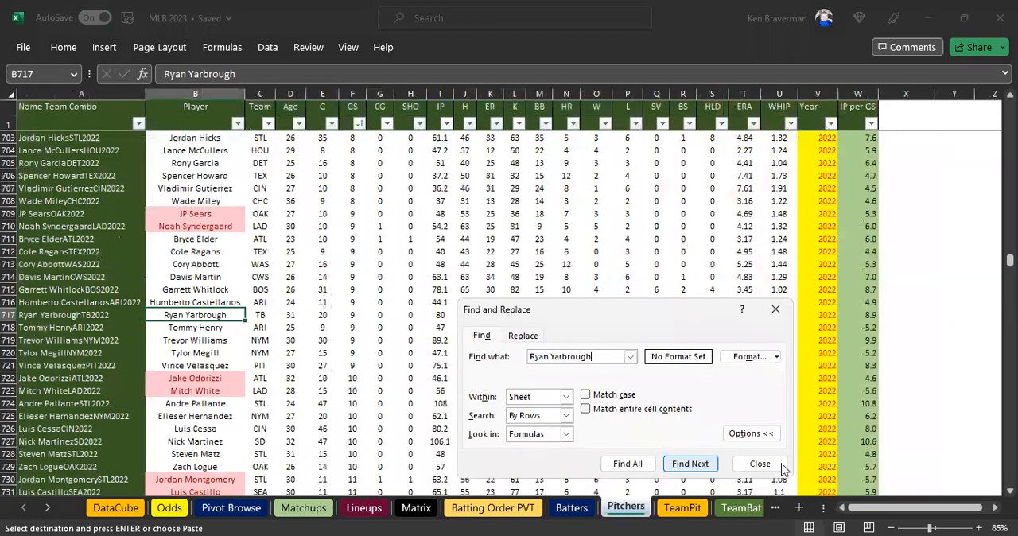
Set Ryan Yarbrough's Team in C717 of the Pitchers sheet to KC.
key(Escape)
key(Right)
text(KC)
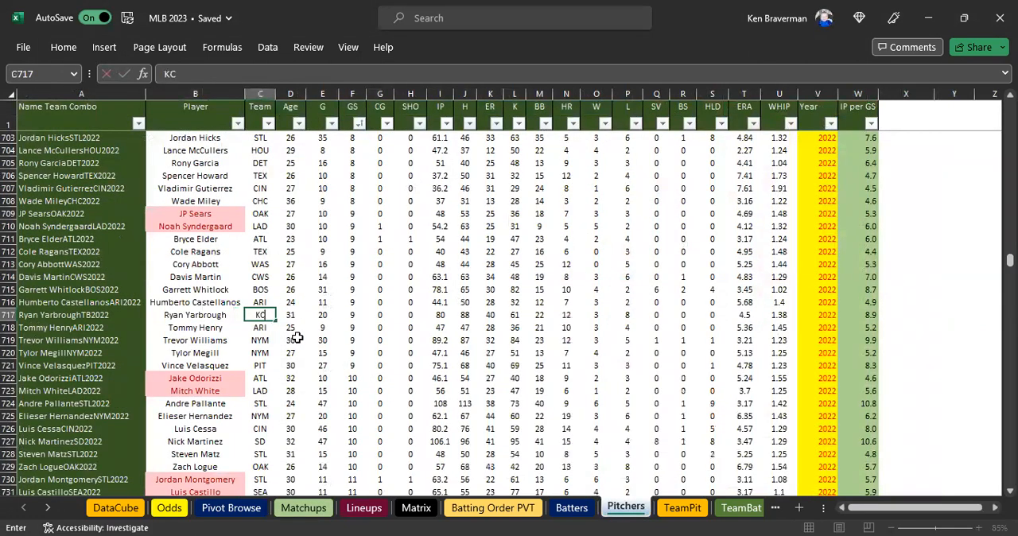
key(Return)
Copy the CWS starter Mike Clevinger from L19 of Matchups and search the Pitchers sheet for that name.
click(314, 509)
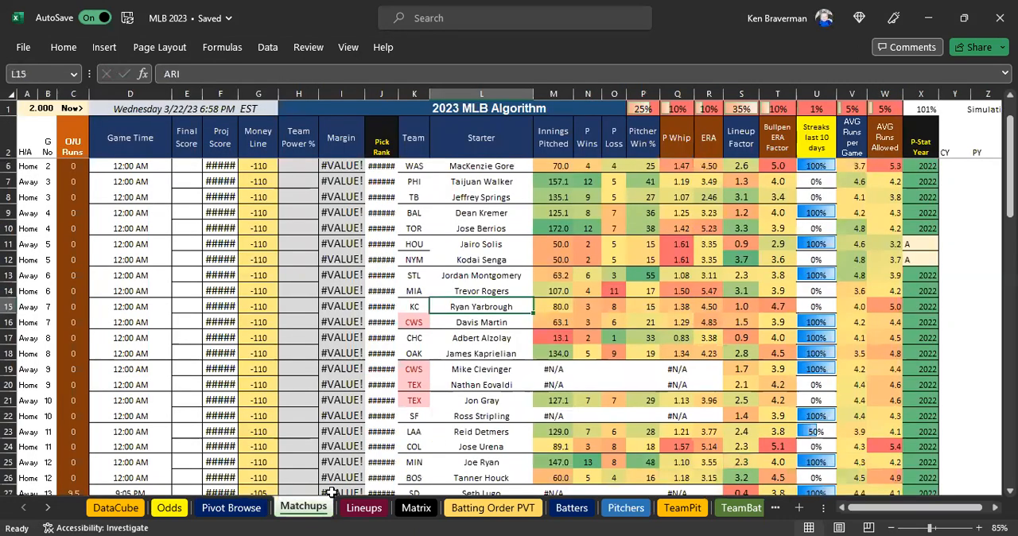
scroll(589, 300, down, 1)
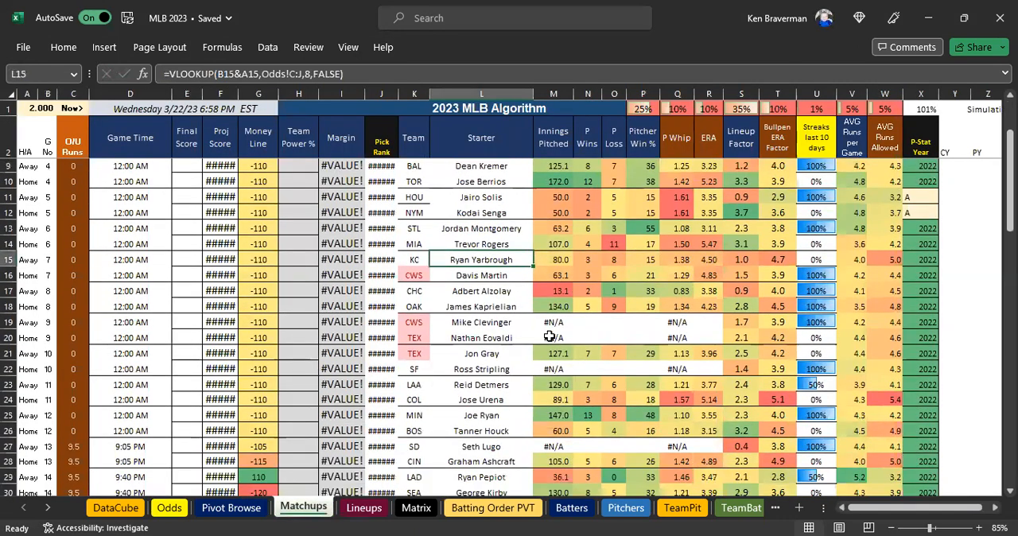
click(488, 322)
key(ctrl+c)
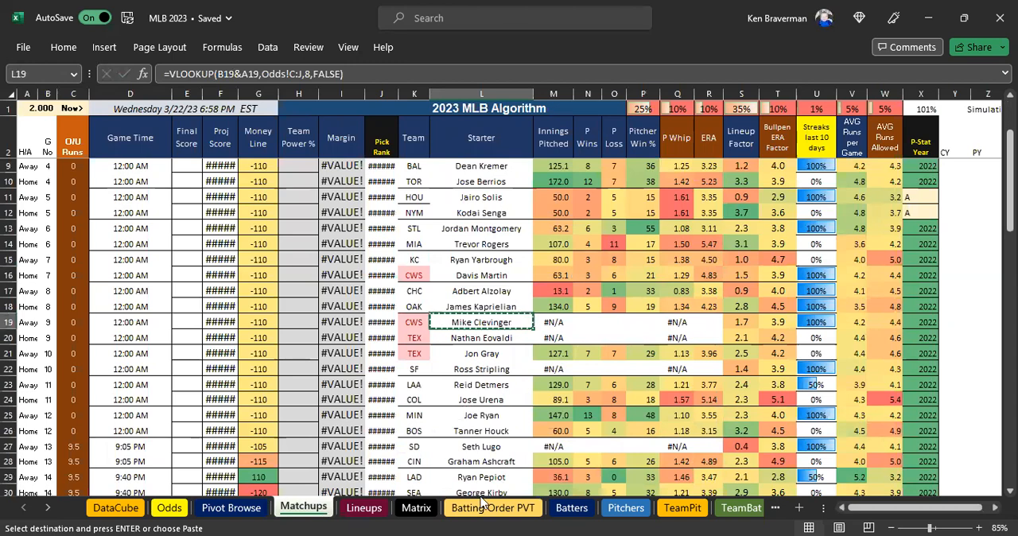
click(631, 515)
click(486, 315)
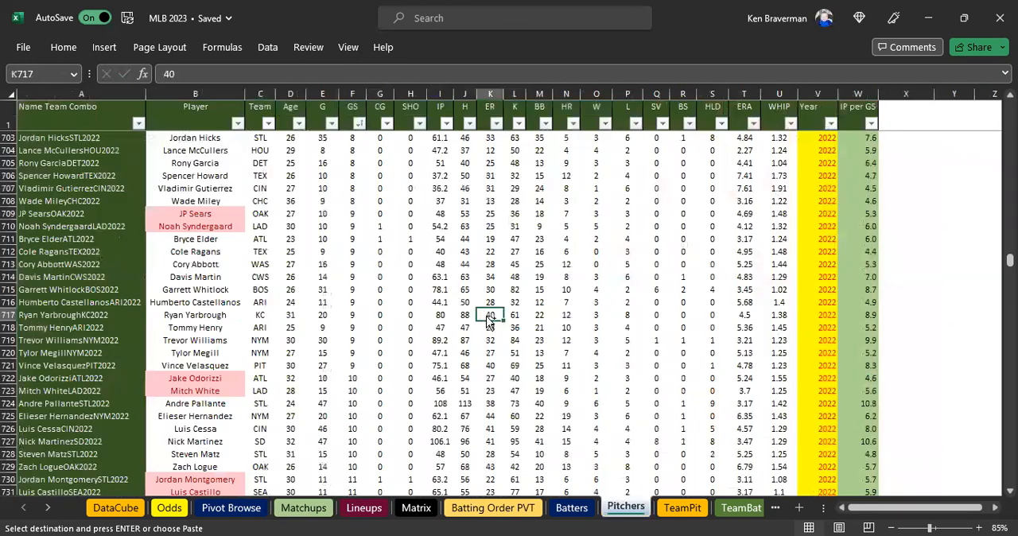
key(ctrl+f)
key(ctrl+v)
click(684, 480)
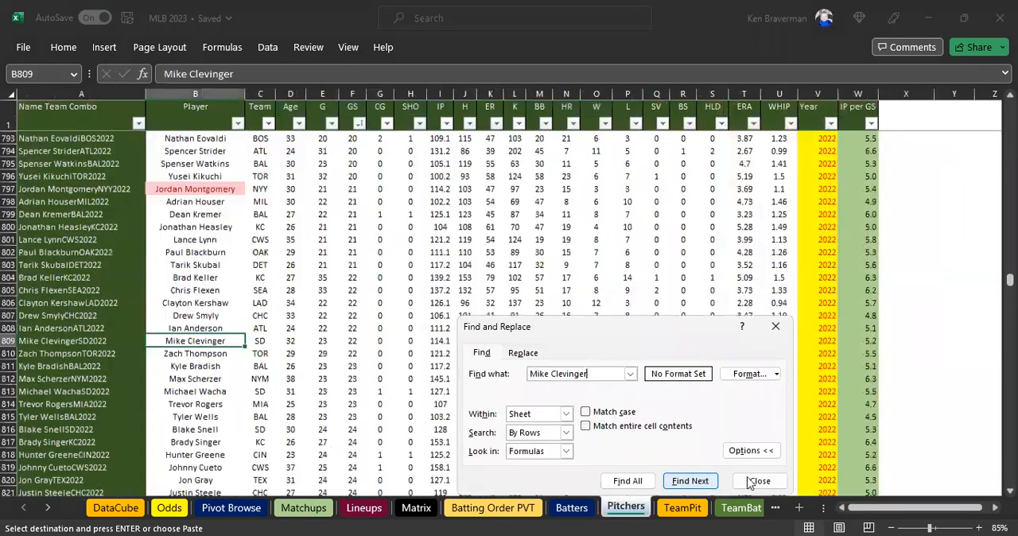
Set Mike Clevinger's Team in C809 of the Pitchers sheet to CWS.
click(753, 477)
key(Right)
text(CWS)
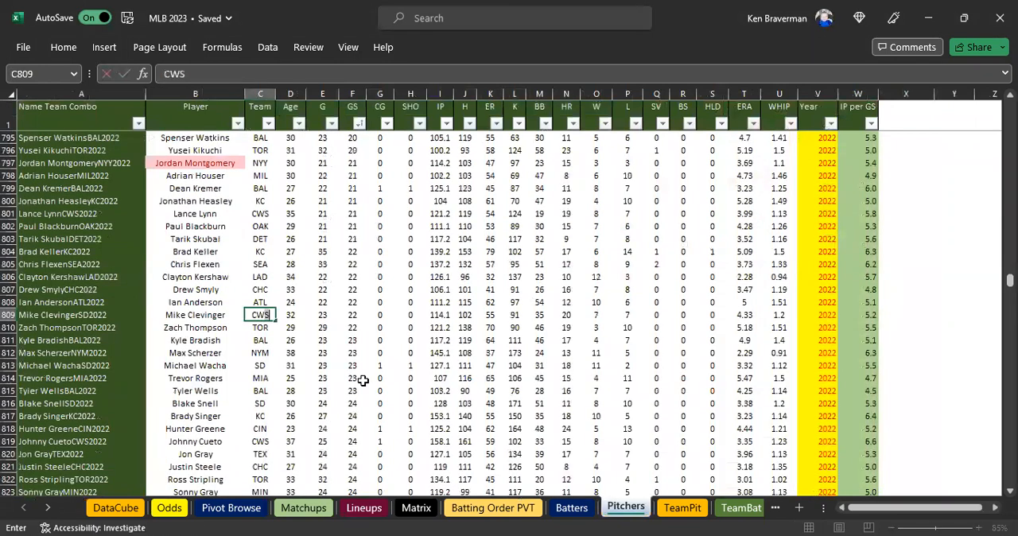
key(Return)
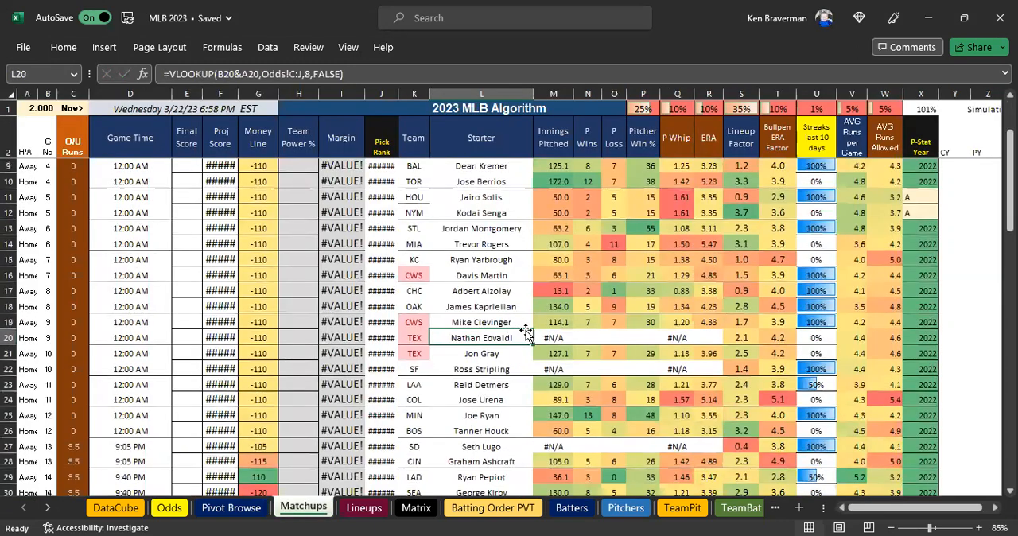
Copy the TEX starter Nathan Eovaldi from L20 of Matchups and search the Pitchers sheet for that name.
key(ctrl+c)
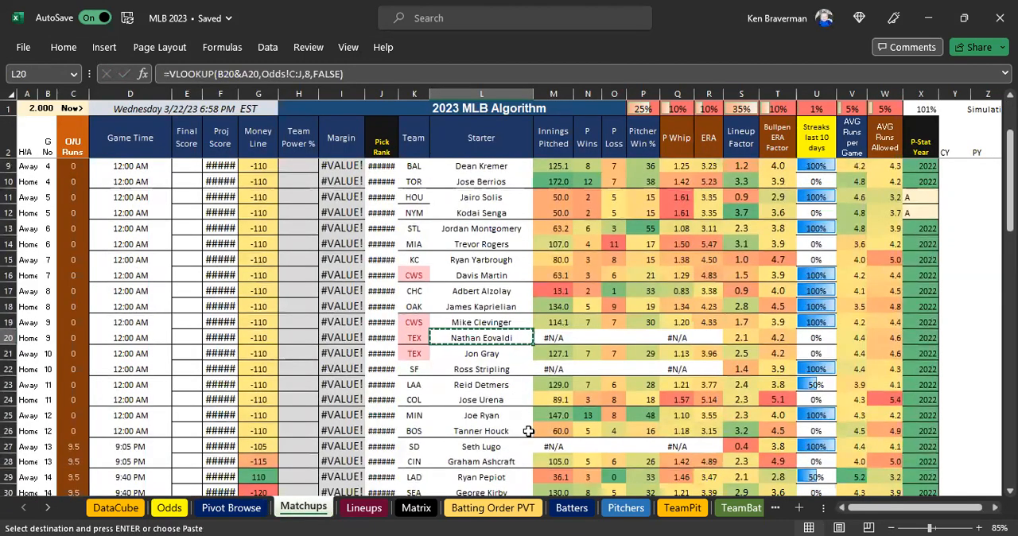
click(625, 509)
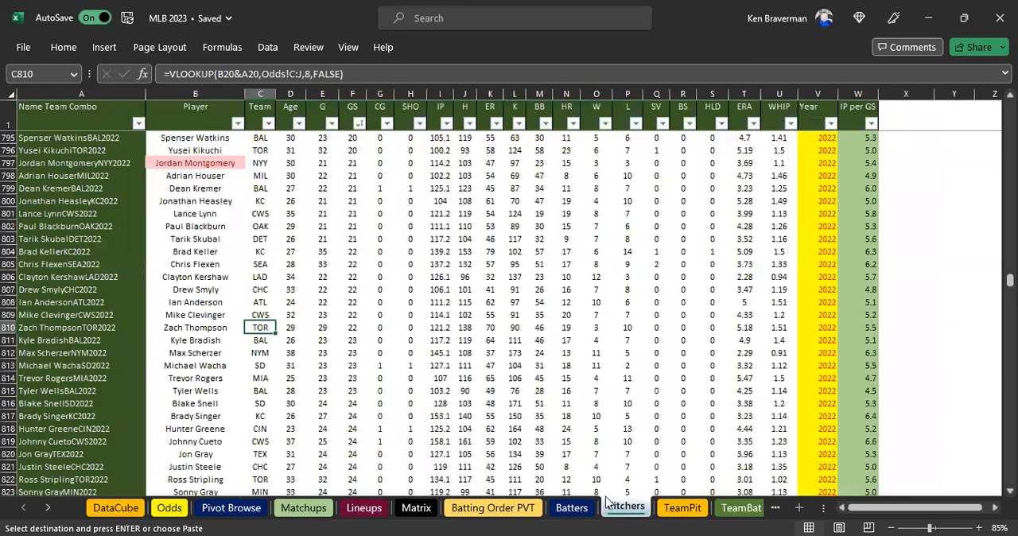
click(449, 354)
key(ctrl+f)
key(ctrl+v)
click(669, 500)
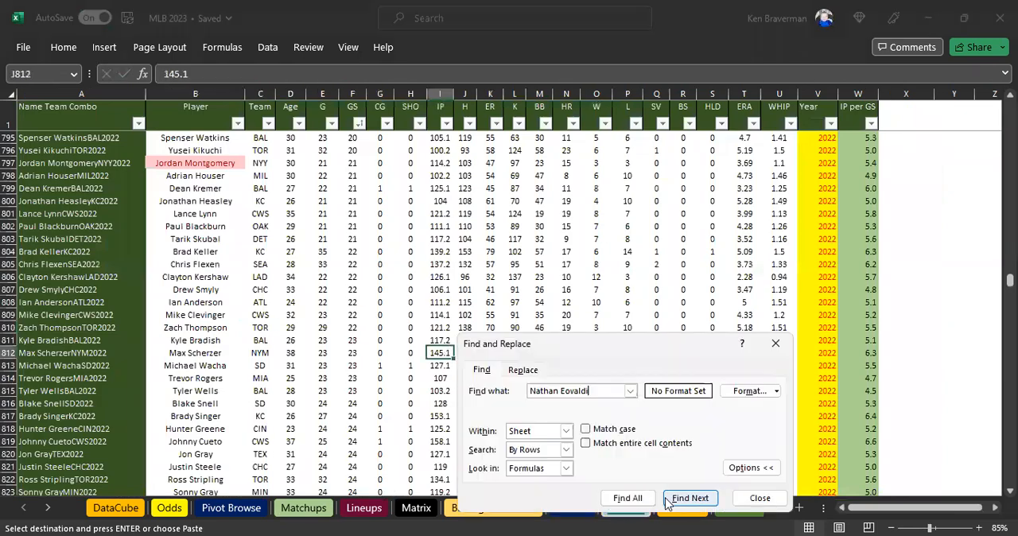
Set Nathan Eovaldi's Team in C793 of the Pitchers sheet to TEX.
click(268, 316)
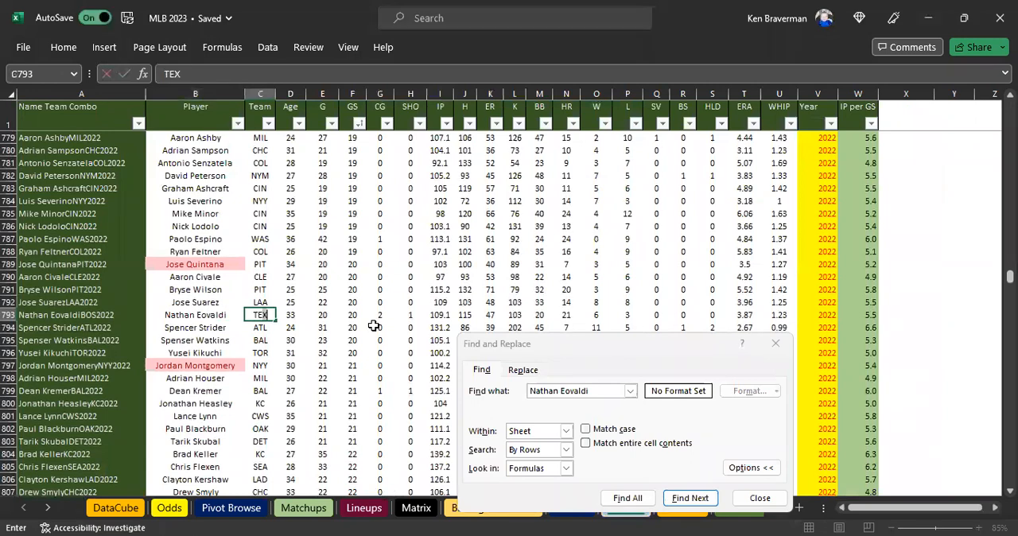
text(TEX)
key(Return)
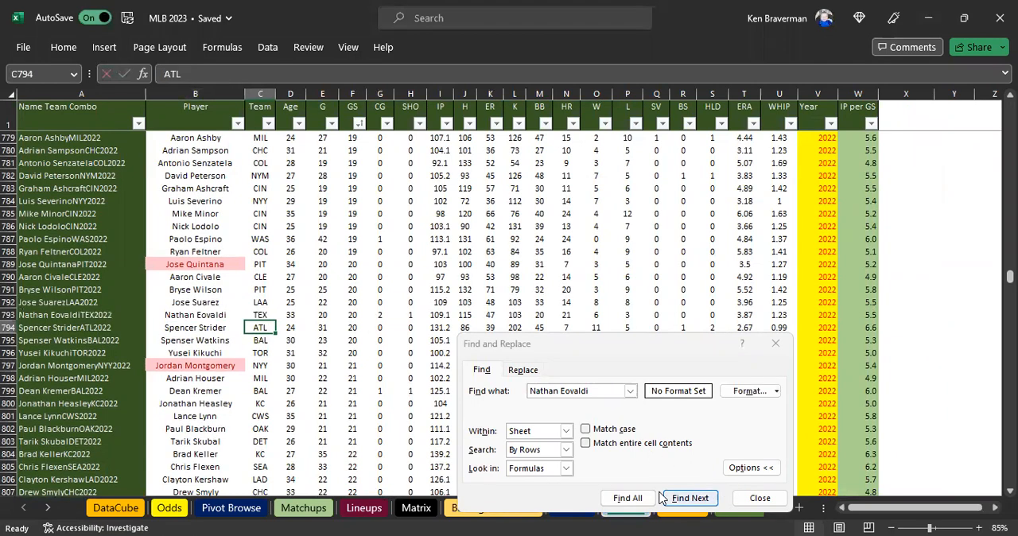
Copy the SF starter Ross Stripling from L22 of Matchups and search the Pitchers sheet for that name.
click(302, 512)
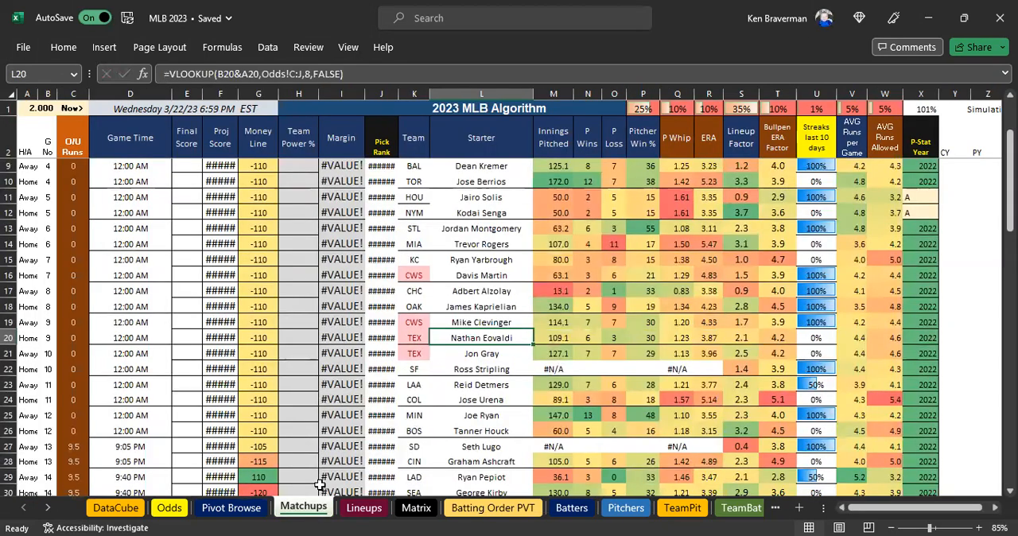
scroll(561, 334, down, 3)
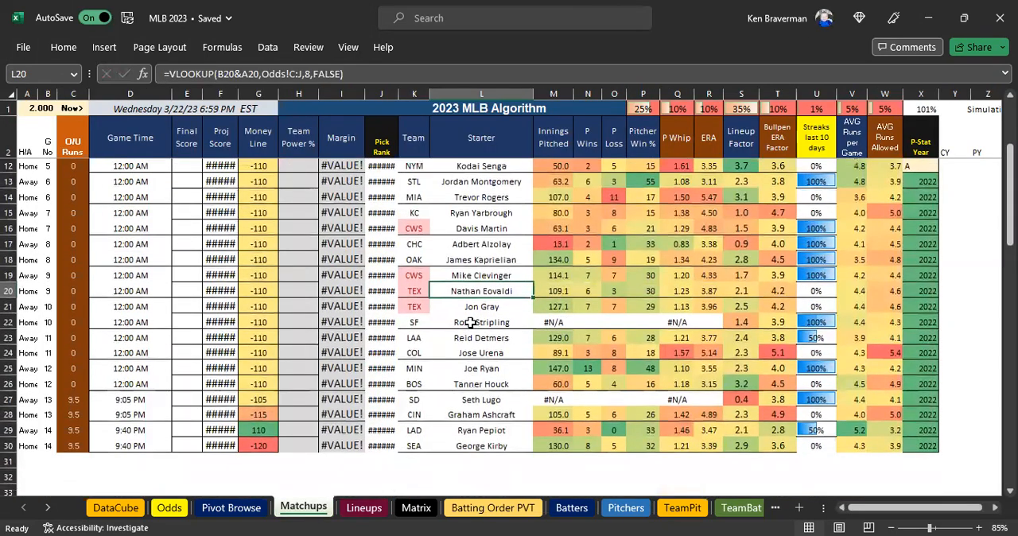
click(471, 322)
key(ctrl+c)
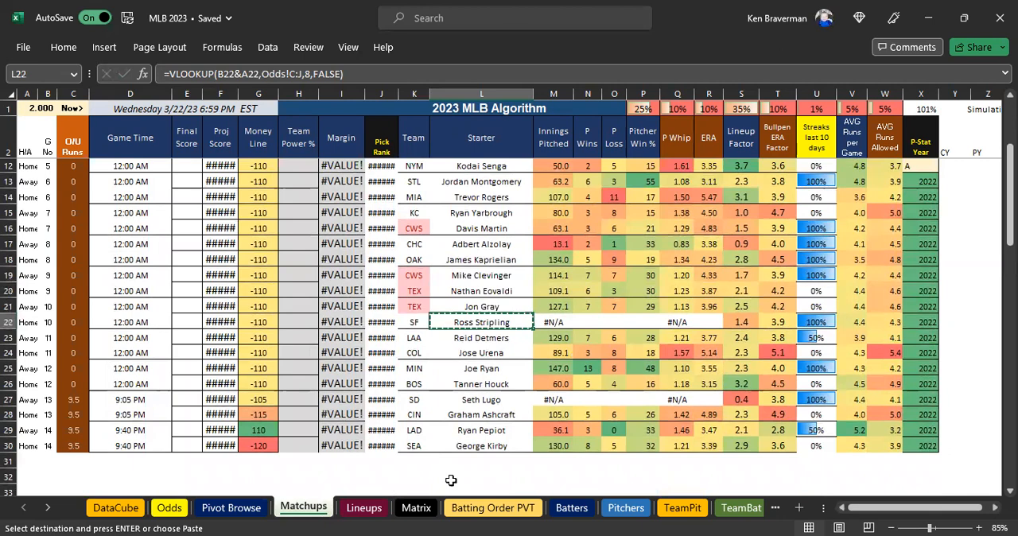
click(625, 507)
click(481, 316)
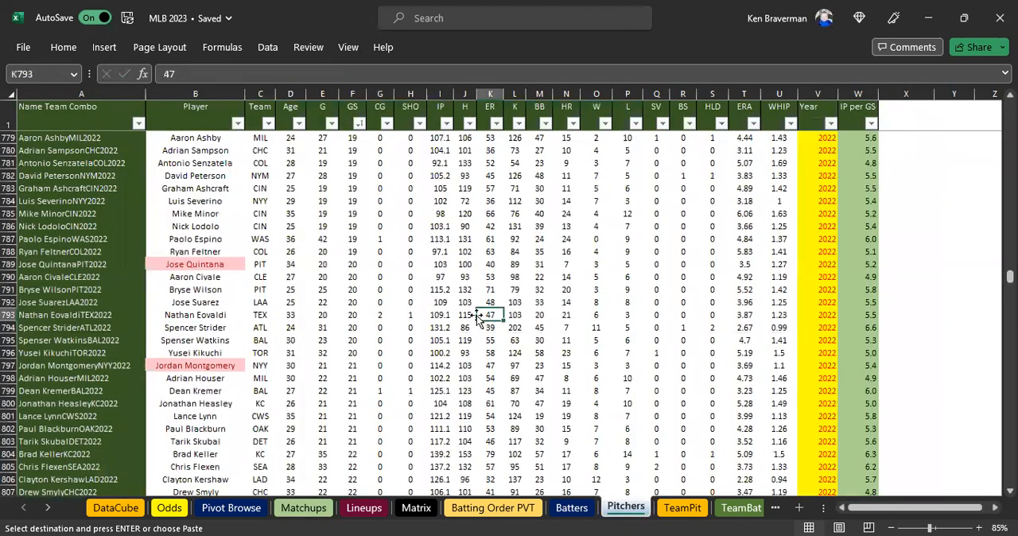
key(ctrl+f)
key(ctrl+v)
click(690, 515)
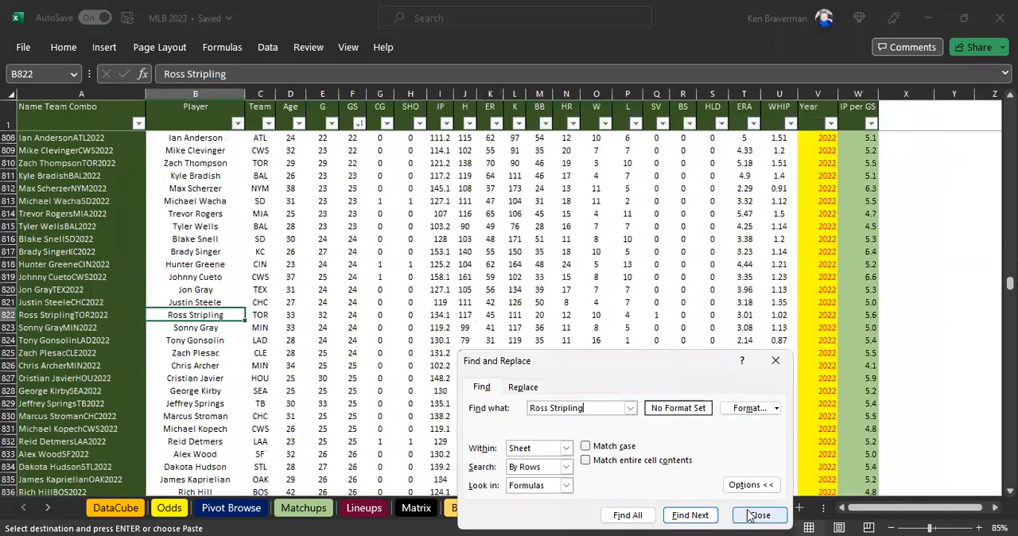
Set Ross Stripling's Team in C822 of the Pitchers sheet to SF.
click(749, 515)
key(Right)
text(SF)
key(Return)
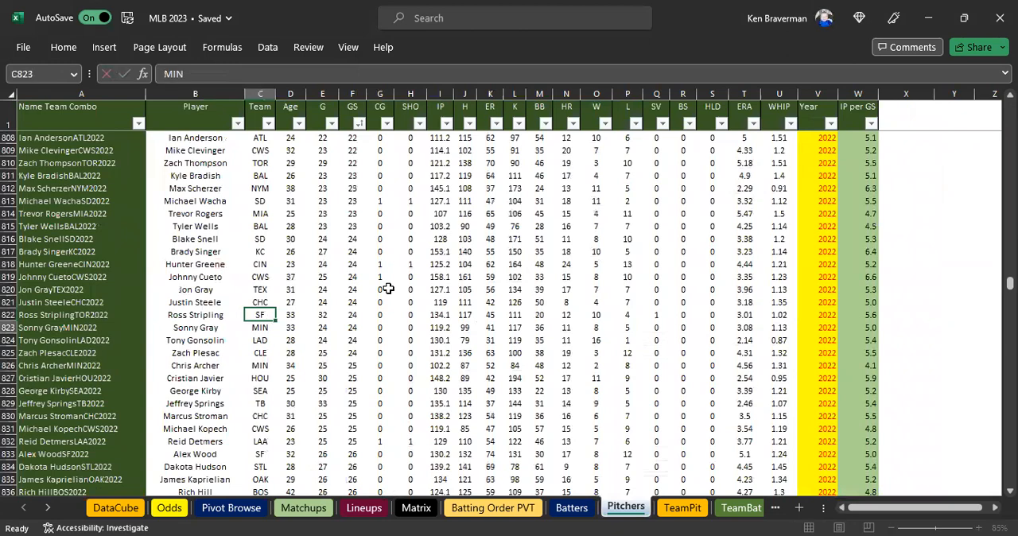
Copy the SD starter Seth Lugo from L27 of Matchups and search the Pitchers sheet for that name.
click(316, 507)
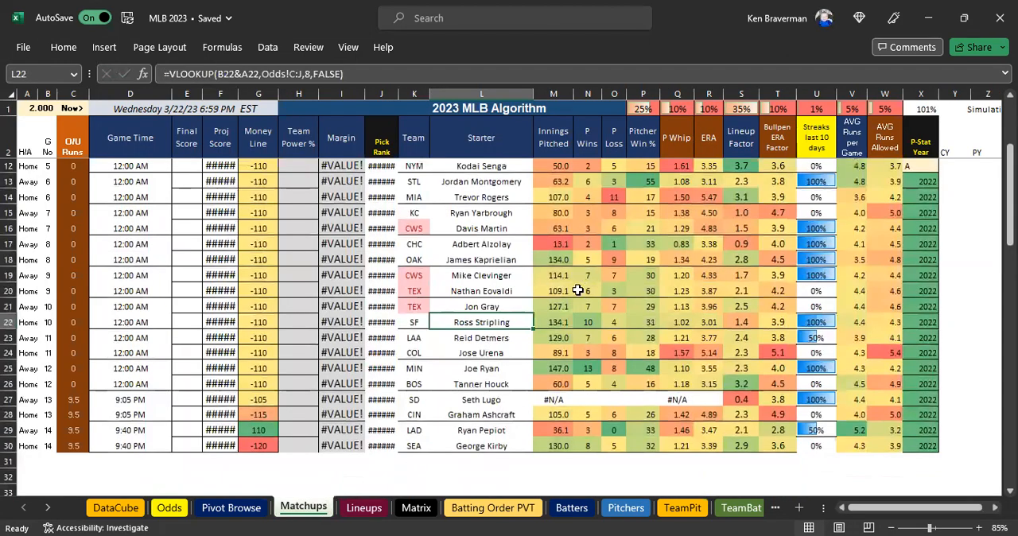
click(513, 401)
key(ctrl+c)
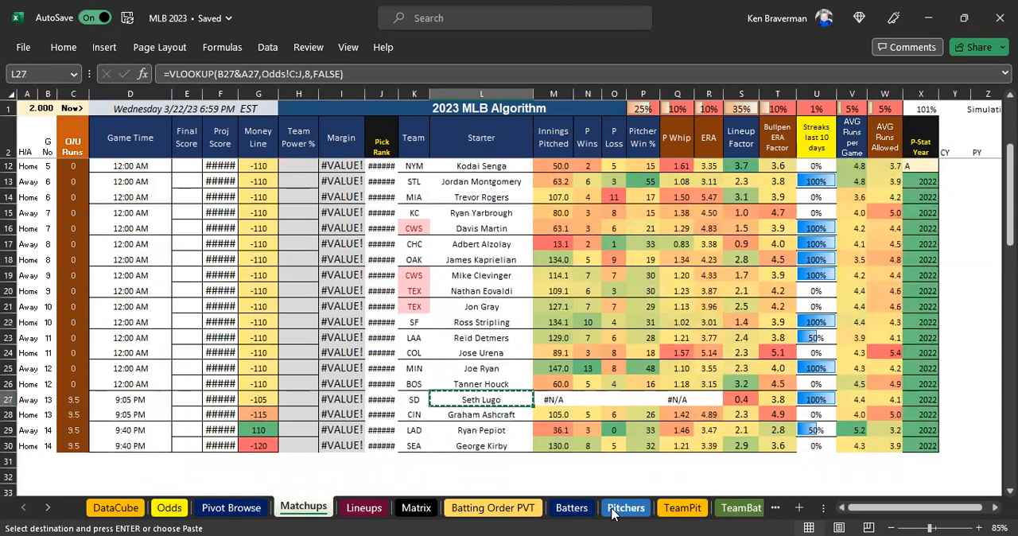
click(614, 510)
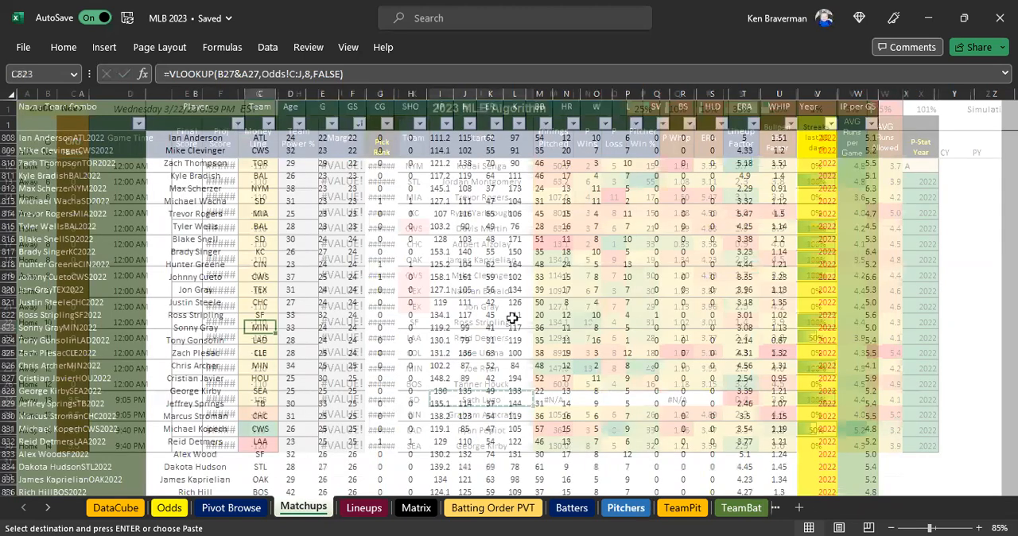
key(ctrl+f)
click(682, 517)
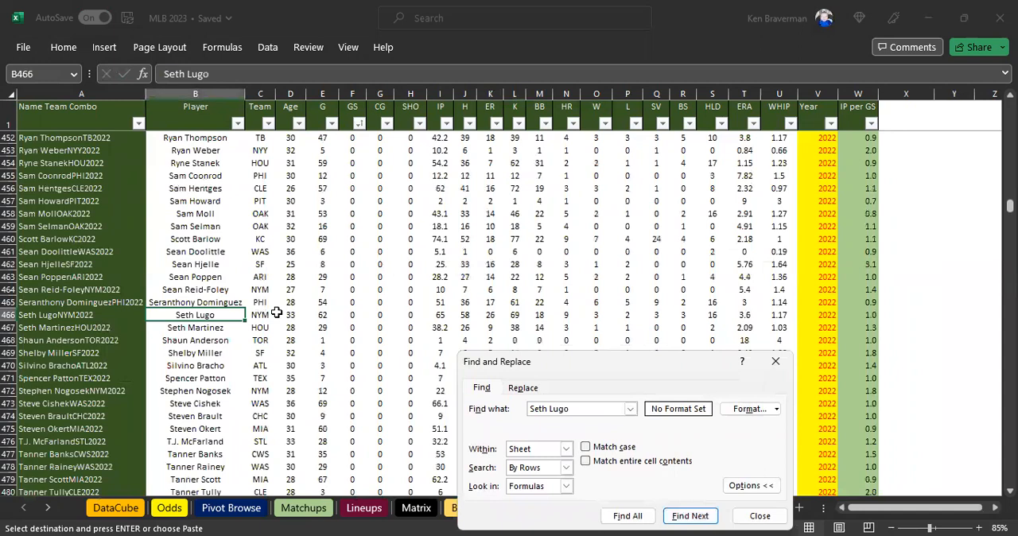
Set Seth Lugo's Team in C466 of the Pitchers sheet to SD and close the search.
click(264, 315)
text(SD)
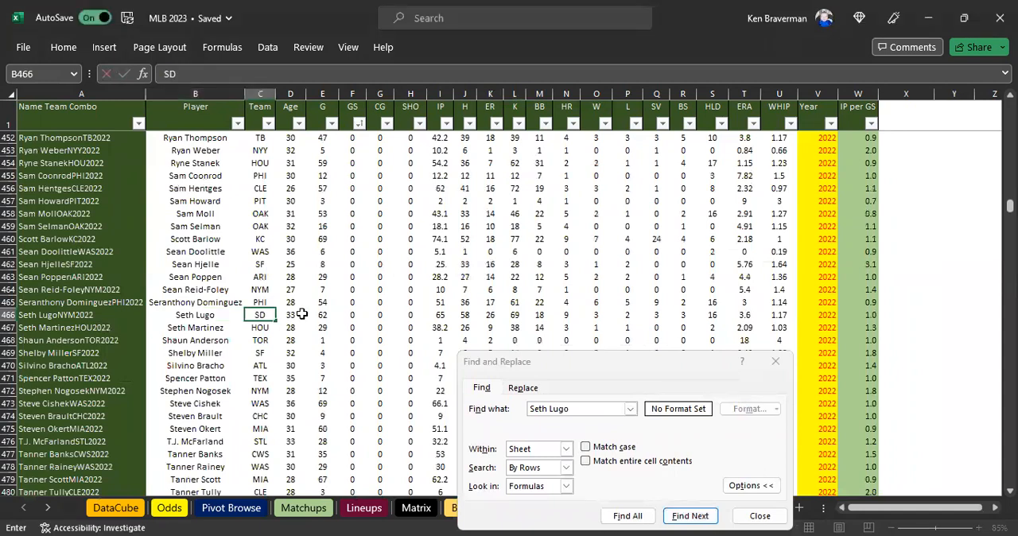
key(Return)
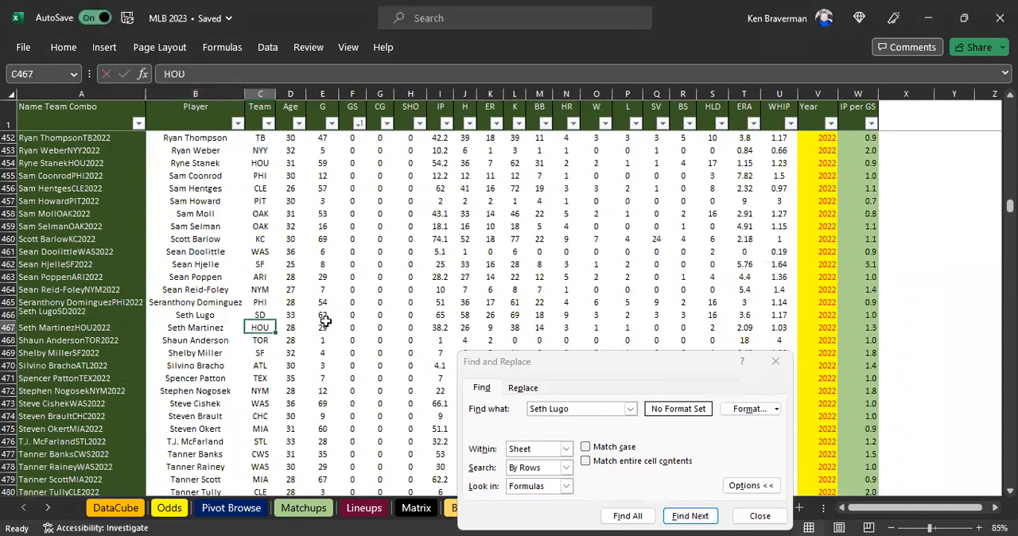
click(779, 518)
Review the projected scores in column F and the starters in column L across all games on Matchups.
click(288, 509)
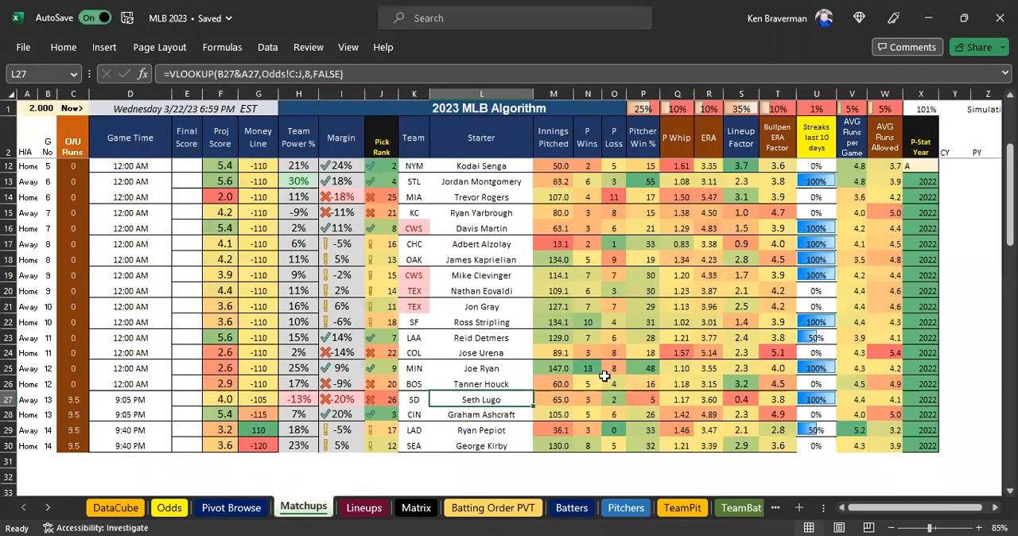
scroll(467, 348, up, 3)
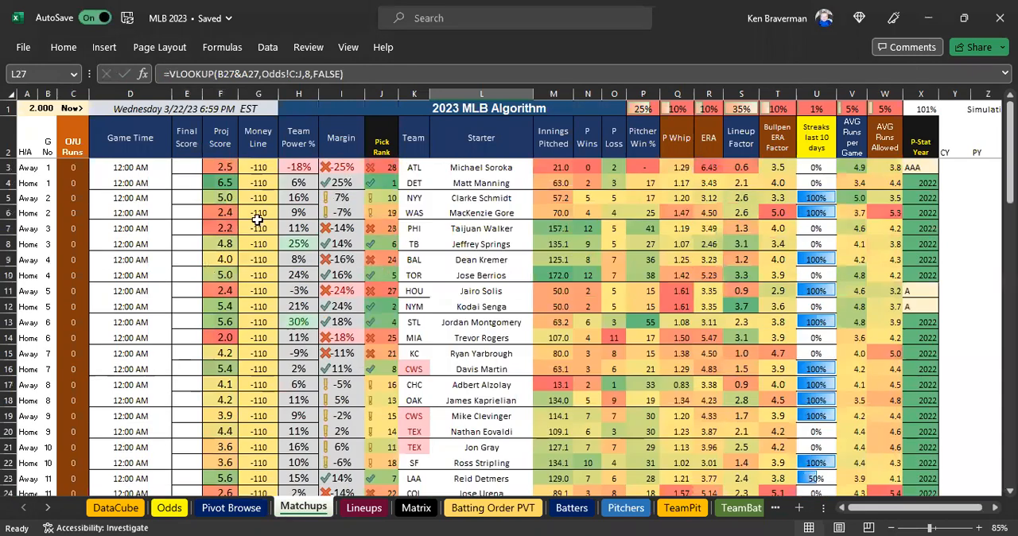
drag(216, 167, 216, 258)
drag(225, 351, 225, 352)
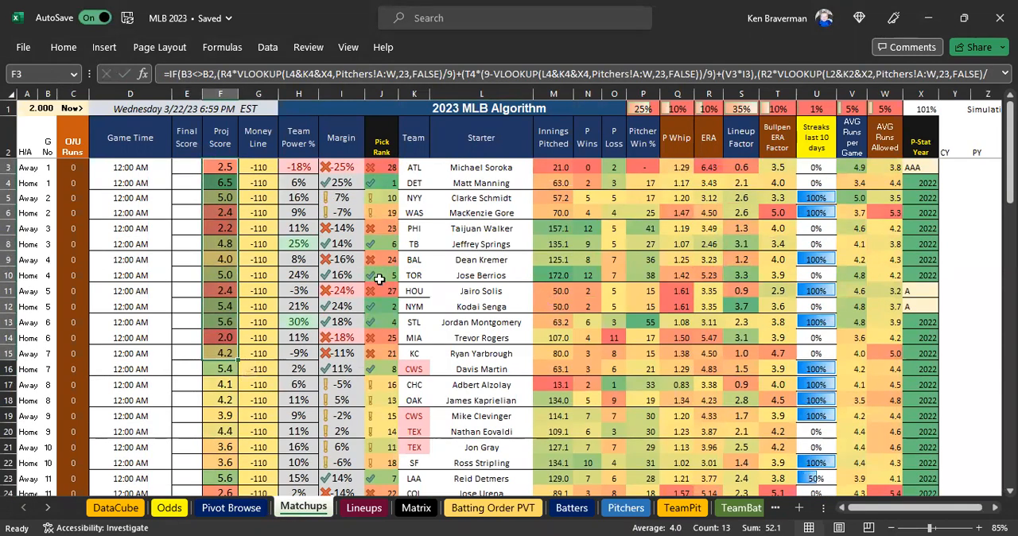
scroll(305, 271, down, 3)
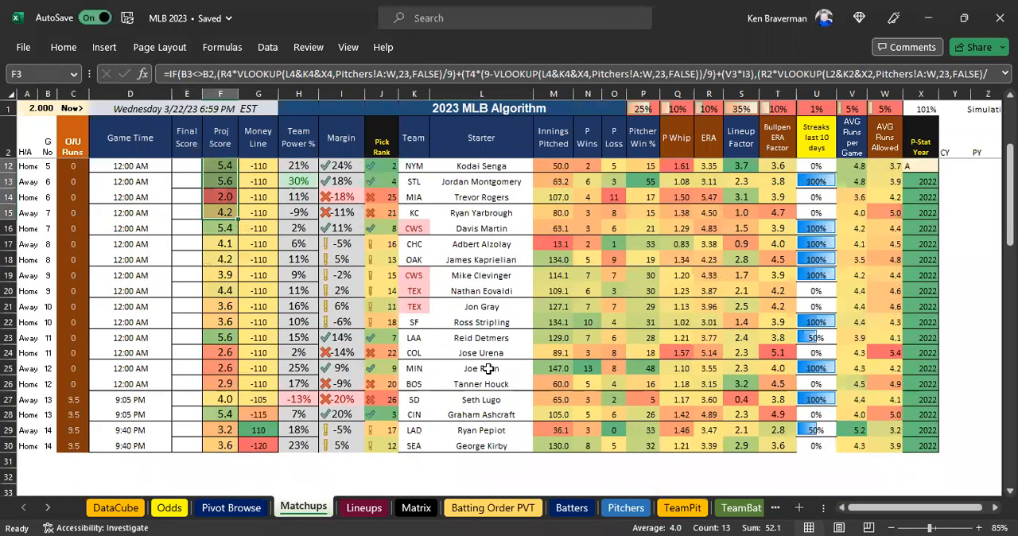
scroll(489, 369, up, 2)
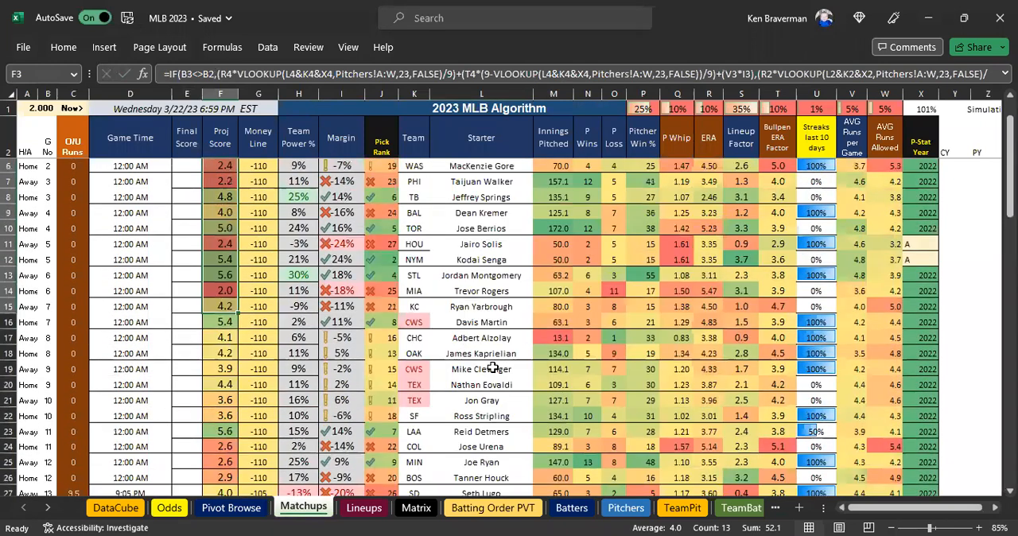
scroll(492, 367, up, 1)
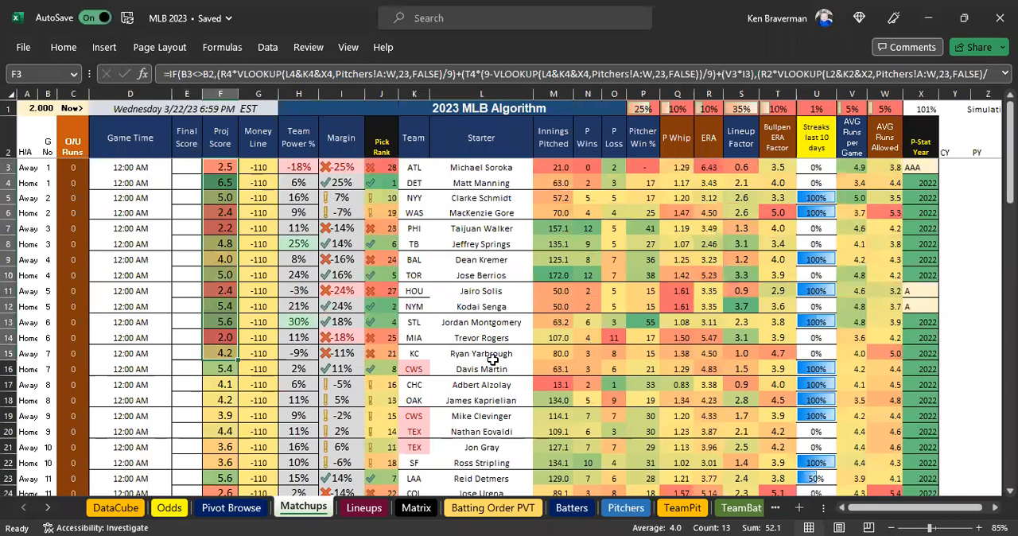
drag(473, 169, 485, 306)
scroll(477, 368, down, 3)
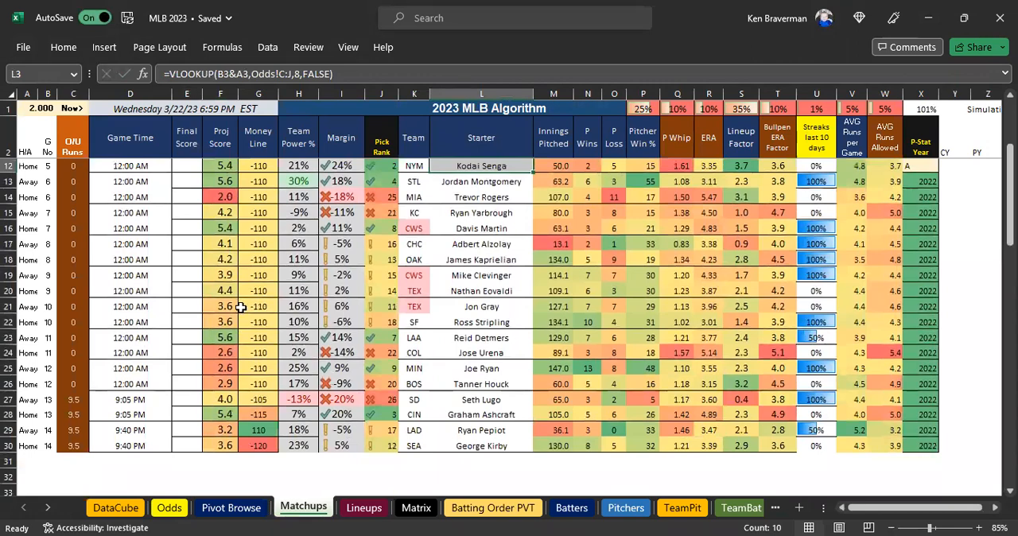
scroll(240, 307, up, 3)
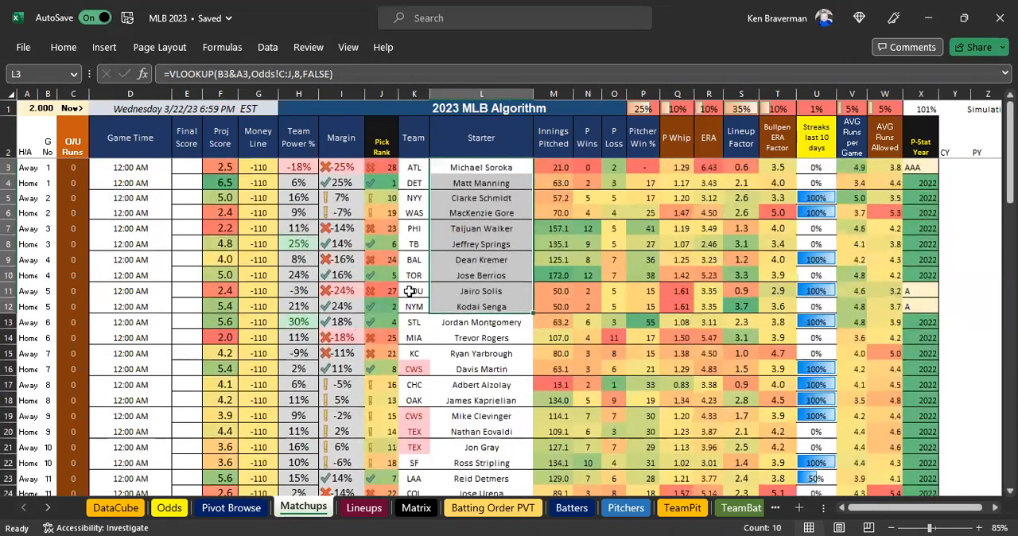
Examine the Lineup Factor values in column S of Matchups from row 30 up to row 7.
click(741, 146)
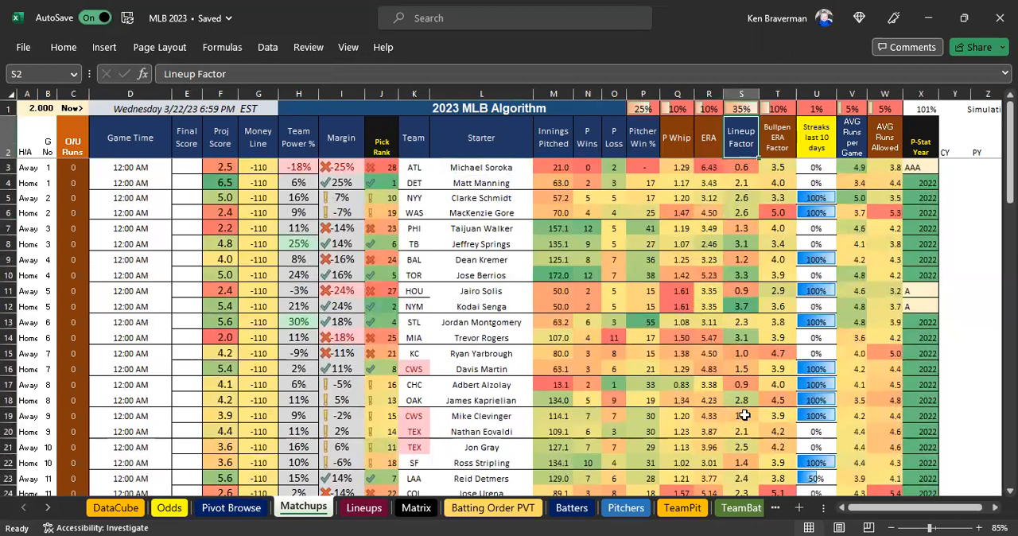
key(ctrl+Down)
scroll(741, 366, up, 2)
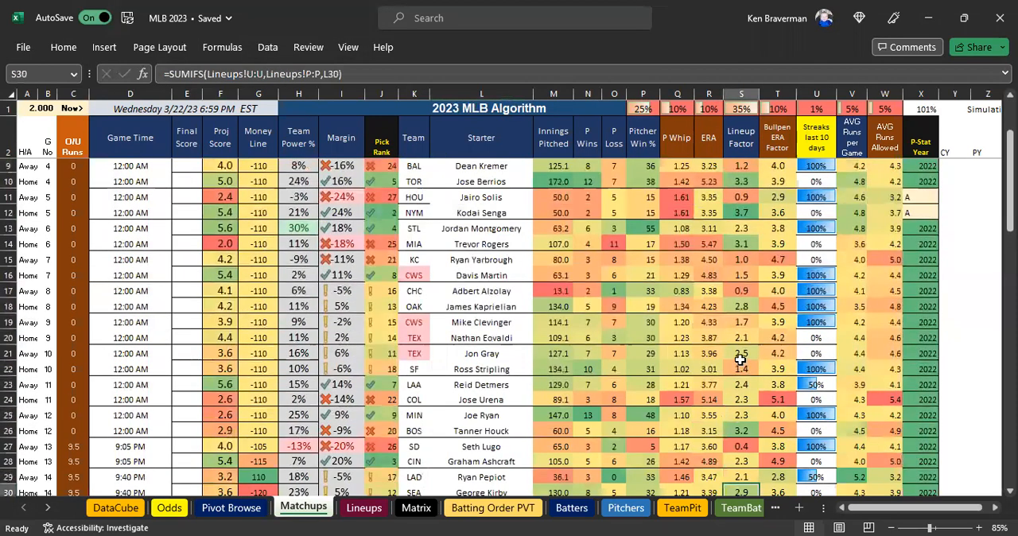
scroll(739, 359, up, 2)
click(739, 368)
click(738, 353)
click(738, 291)
click(739, 259)
click(740, 229)
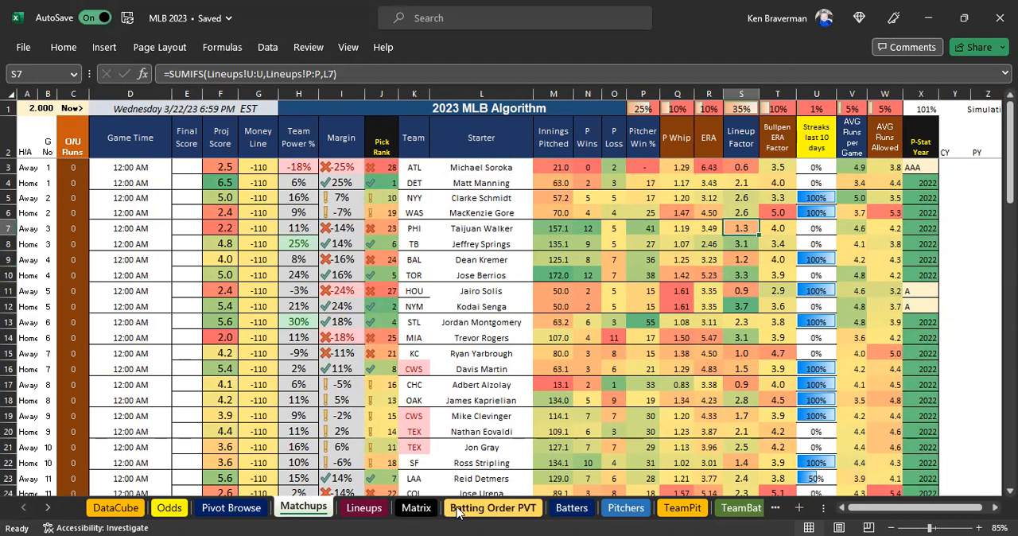
Look through the Batters, Pitchers, TeamPit and TeamBat sheets to review the player and team stats behind the algorithm.
click(571, 507)
click(625, 507)
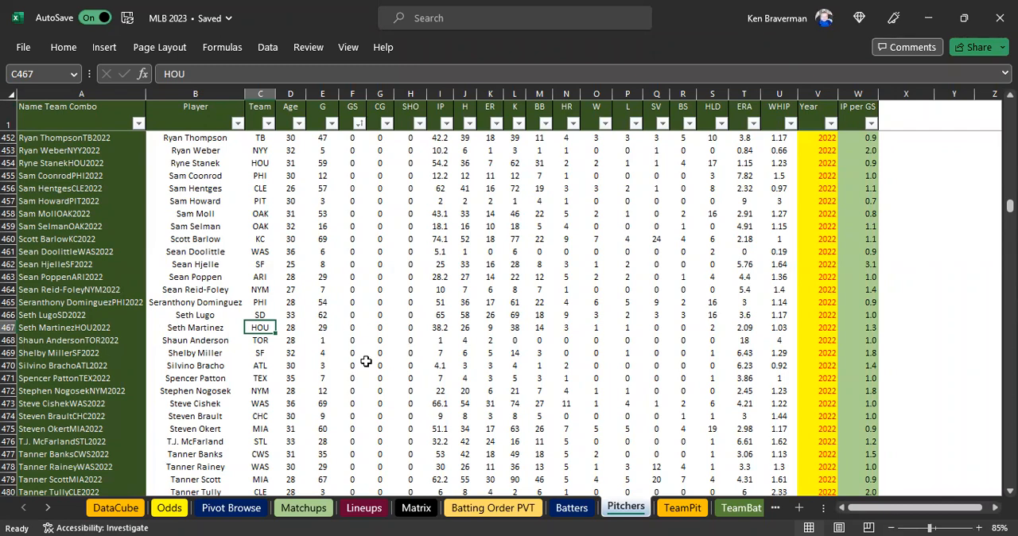
click(574, 512)
click(614, 509)
click(681, 508)
click(738, 507)
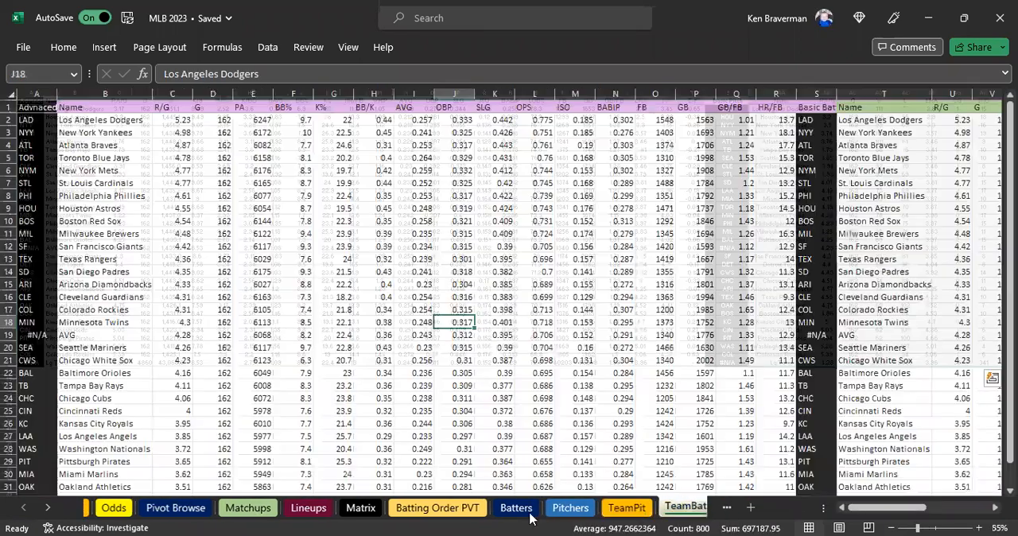
click(556, 510)
click(617, 508)
click(674, 508)
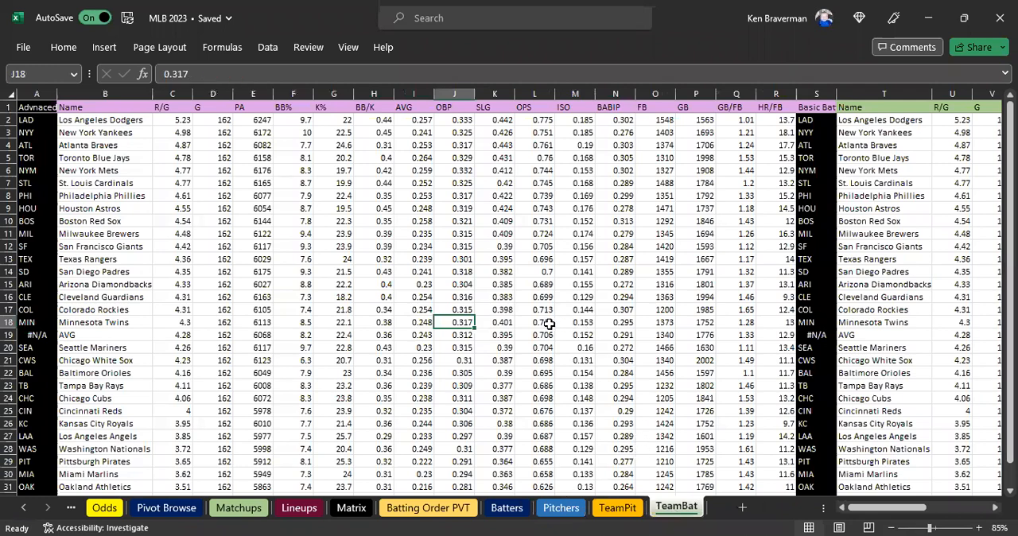
scroll(517, 310, down, 1)
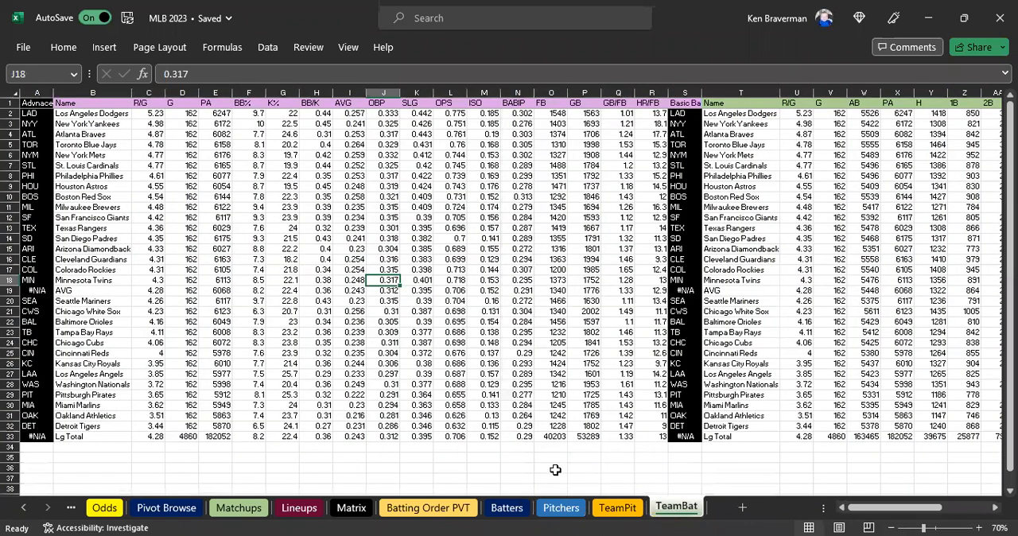
click(617, 507)
click(560, 507)
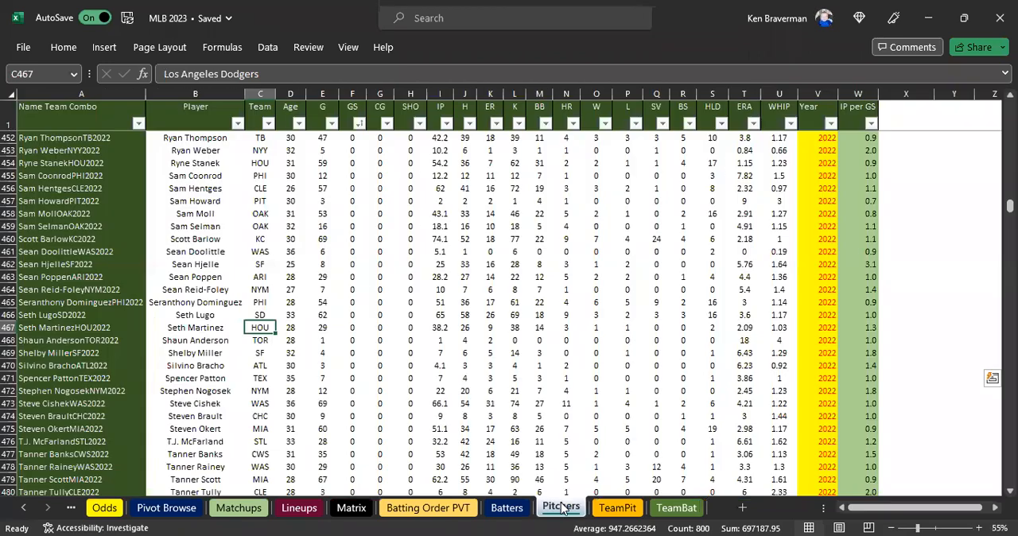
click(504, 510)
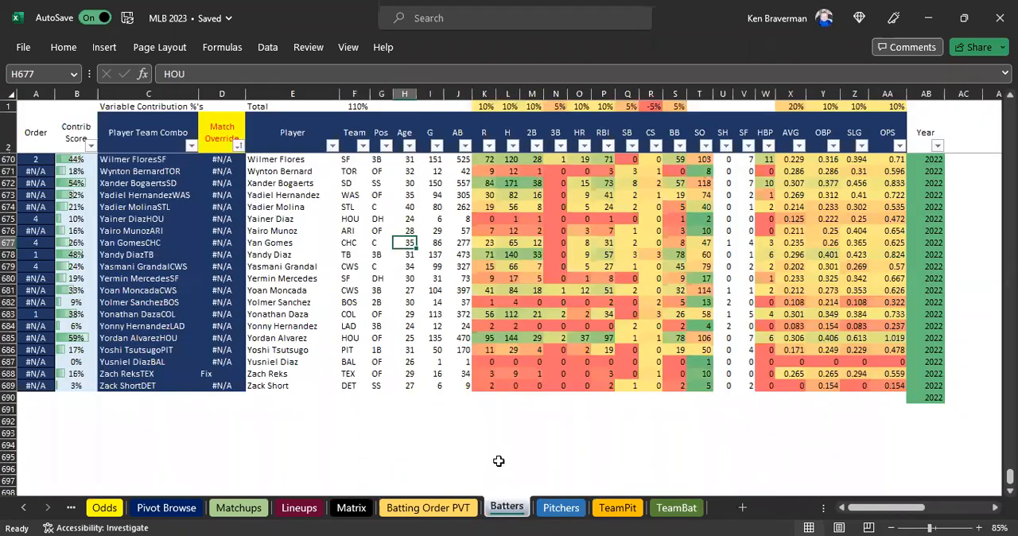
Examine the Match Check and Player Team Combo lookups for row 3 and column T on the Lineups sheet.
click(291, 514)
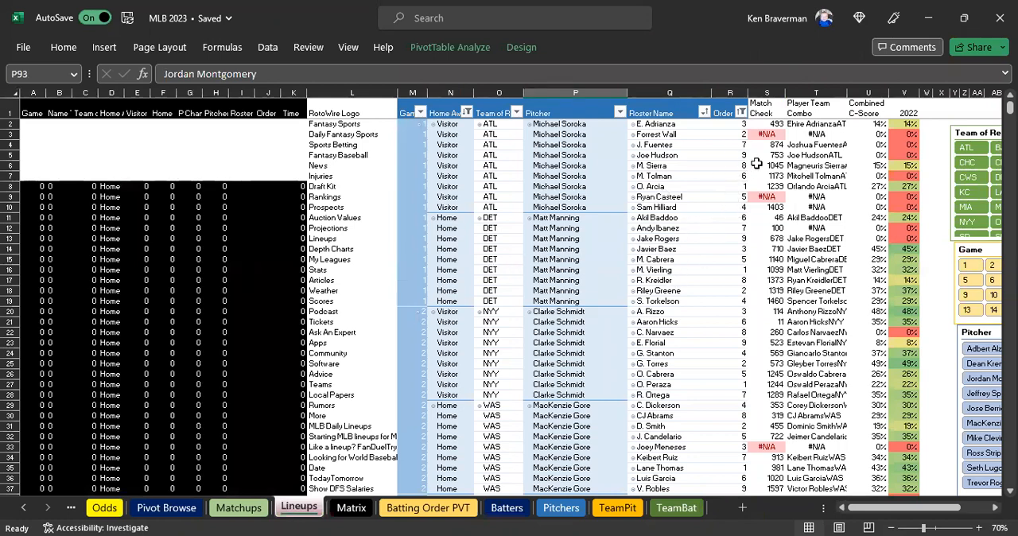
click(768, 133)
click(828, 134)
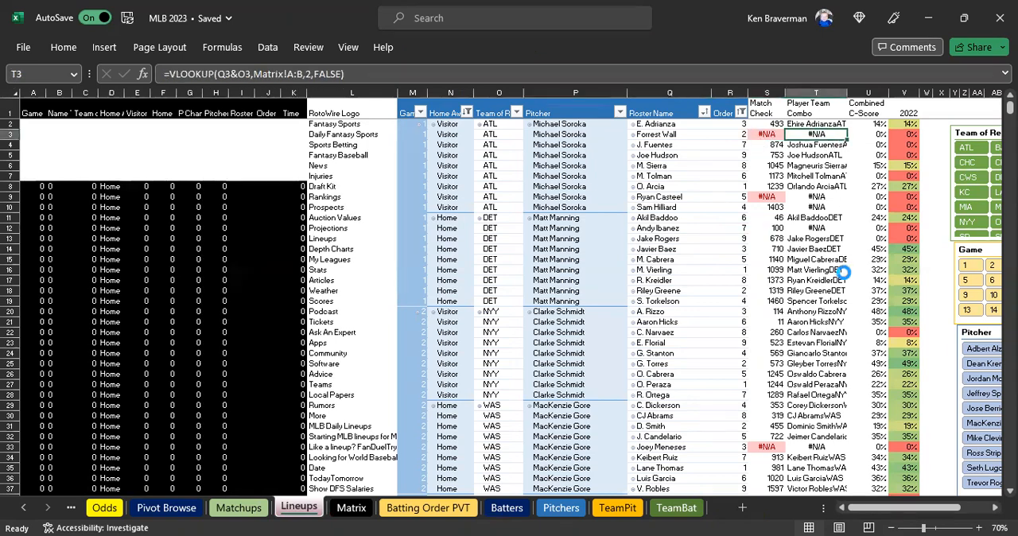
scroll(844, 272, up, 2)
drag(899, 510, 916, 510)
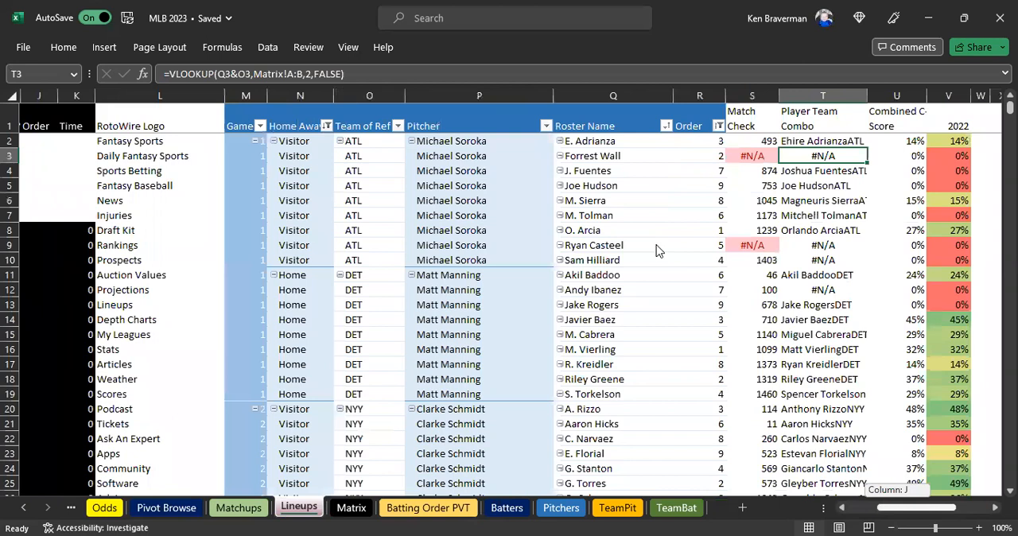
scroll(657, 250, right, 3)
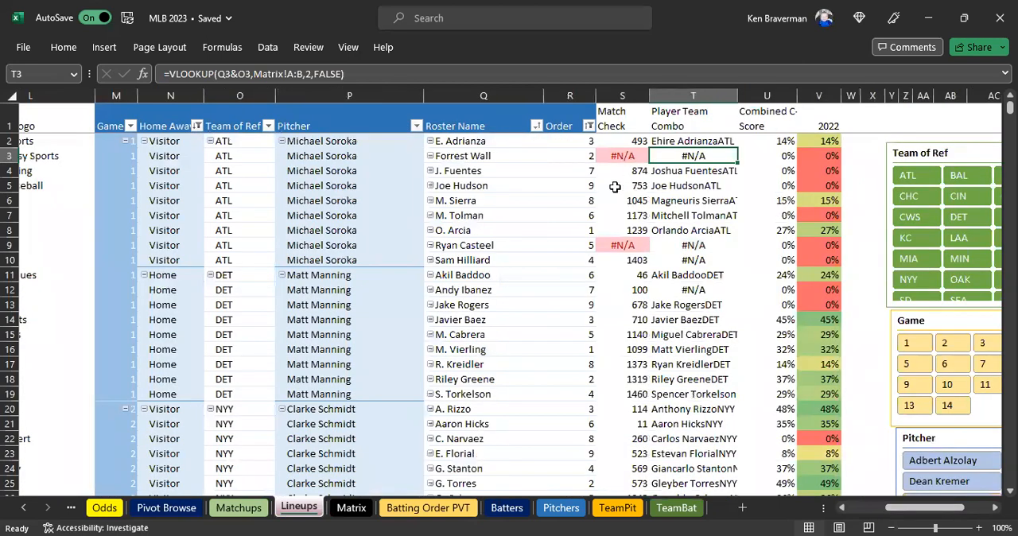
click(692, 96)
Refresh the pivot table on the Batting Order PVT sheet with the current lineup data.
click(411, 508)
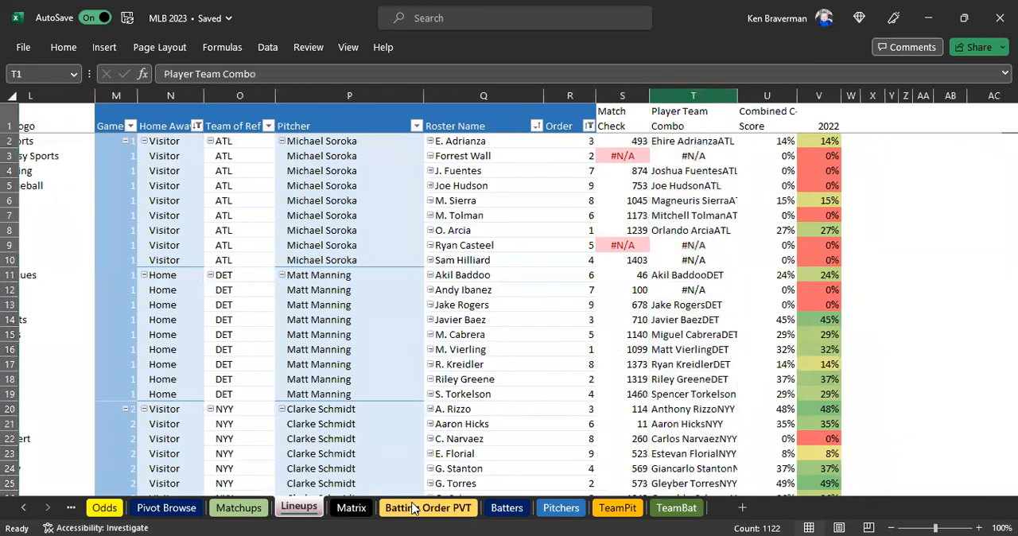
ctrl+scroll(403, 312, down, 1)
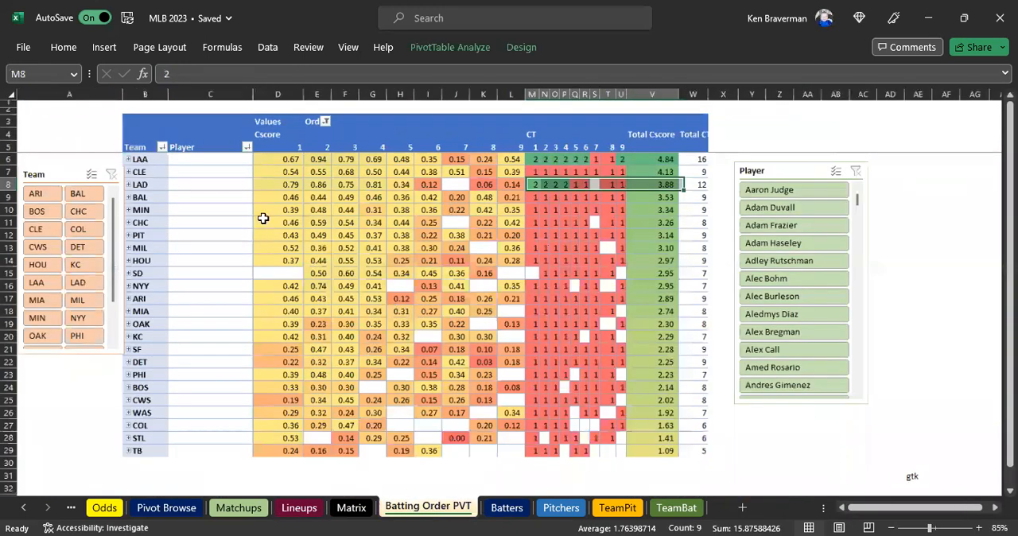
ctrl+scroll(313, 319, down, 1)
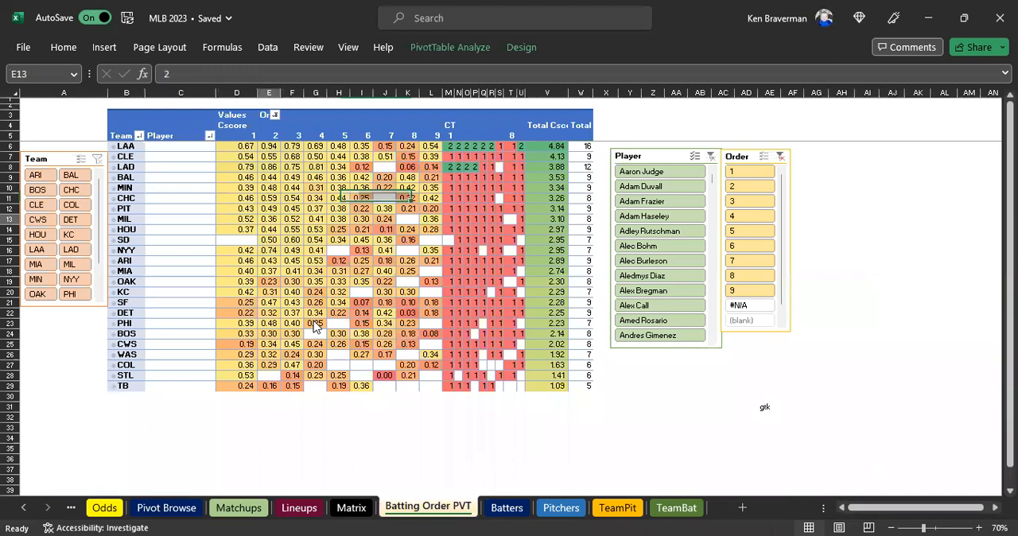
right_click(268, 219)
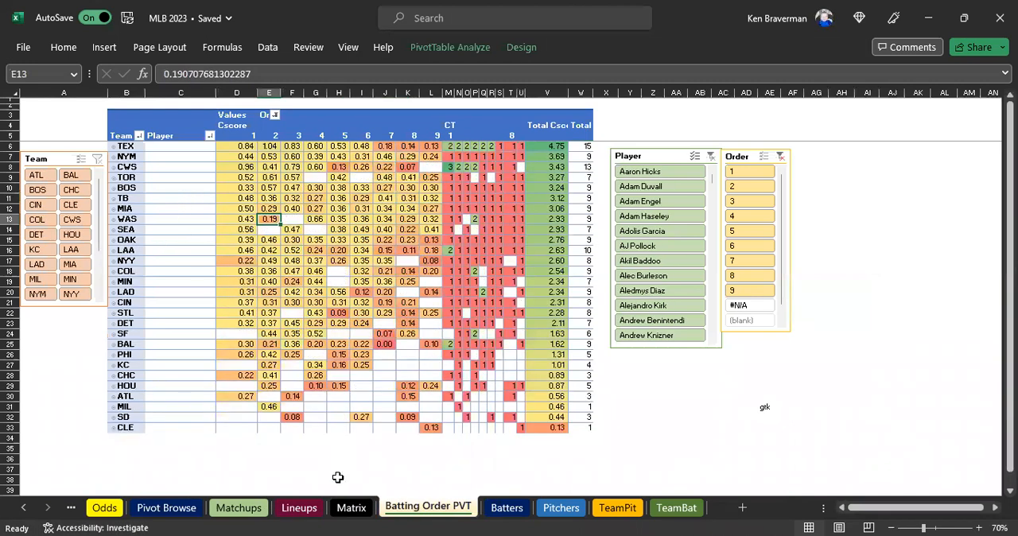
click(338, 477)
ctrl+scroll(282, 351, up, 1)
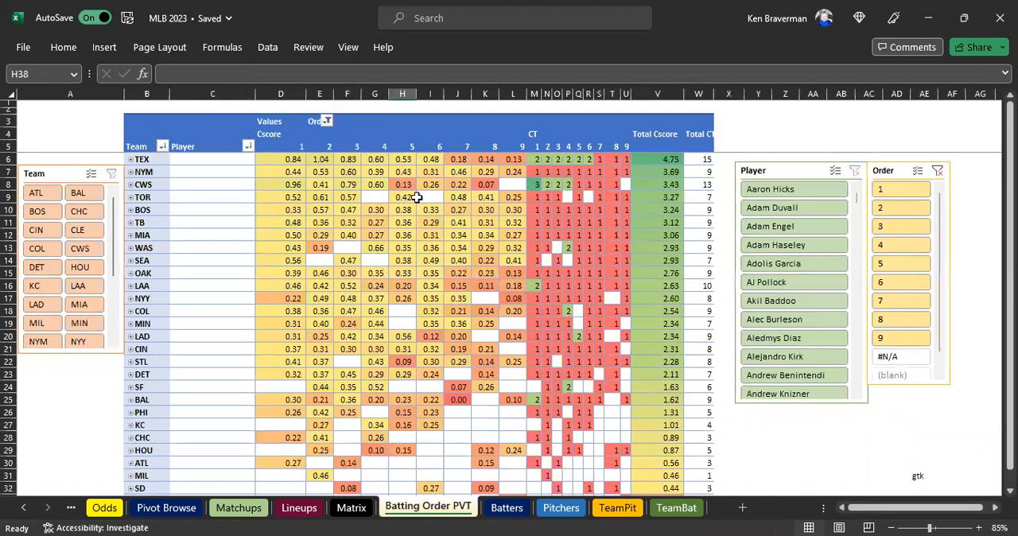
Expand TEX in the batting order pivot to inspect the two players sharing order 2, and collapse it again.
drag(267, 159, 579, 159)
click(131, 159)
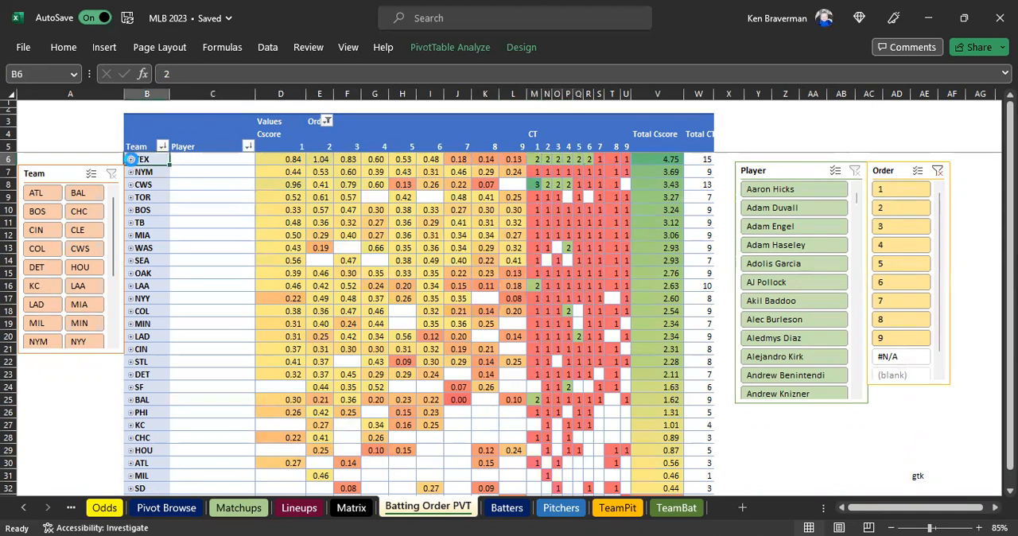
drag(318, 183, 319, 199)
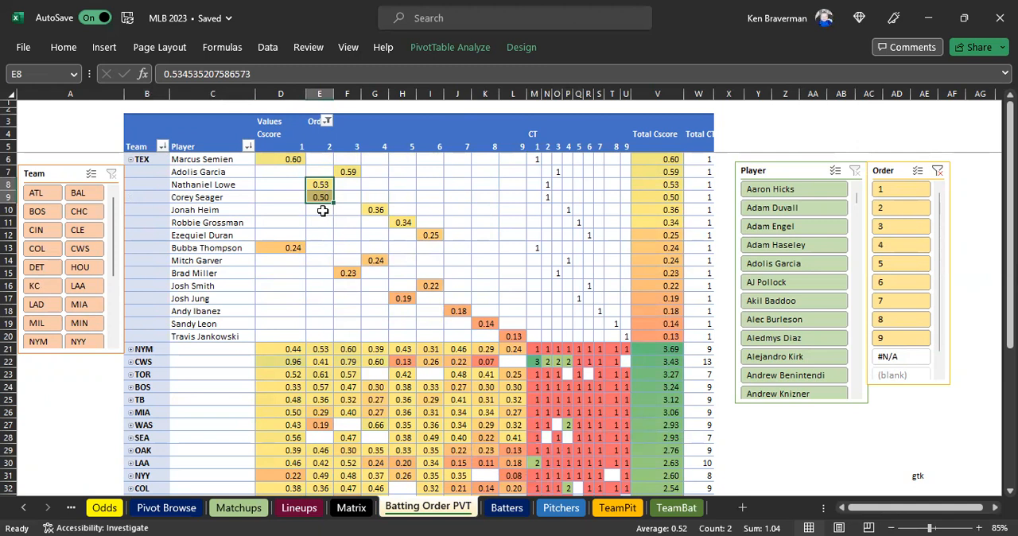
click(131, 160)
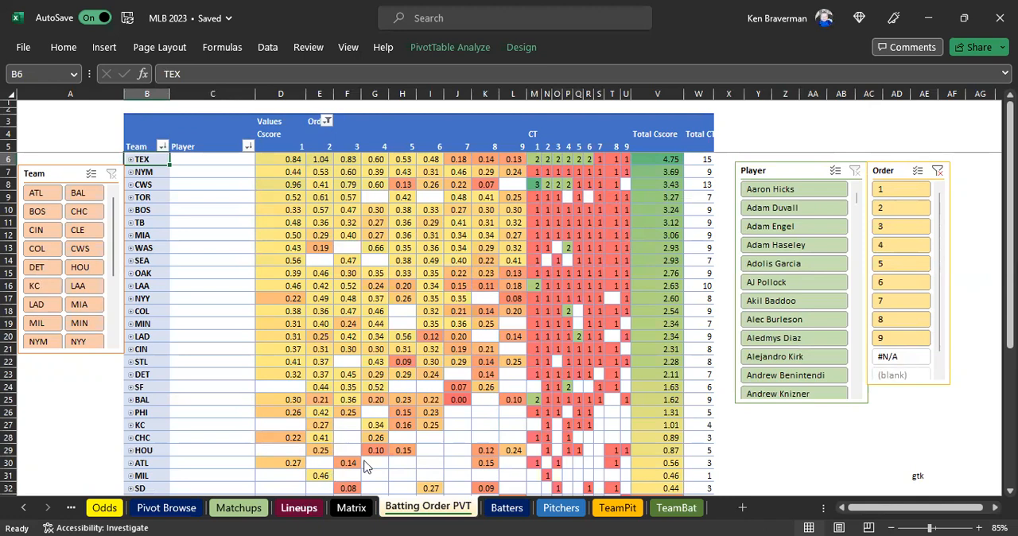
Review the Match Check and Player Team Combo columns down the Lineups sheet for #N/A roster names.
click(299, 507)
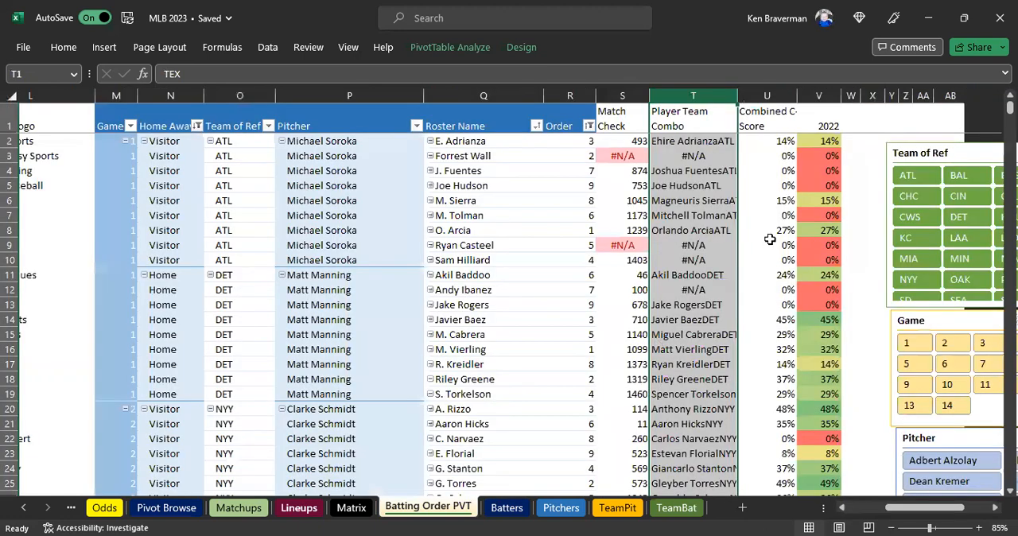
click(697, 157)
scroll(715, 393, down, 20)
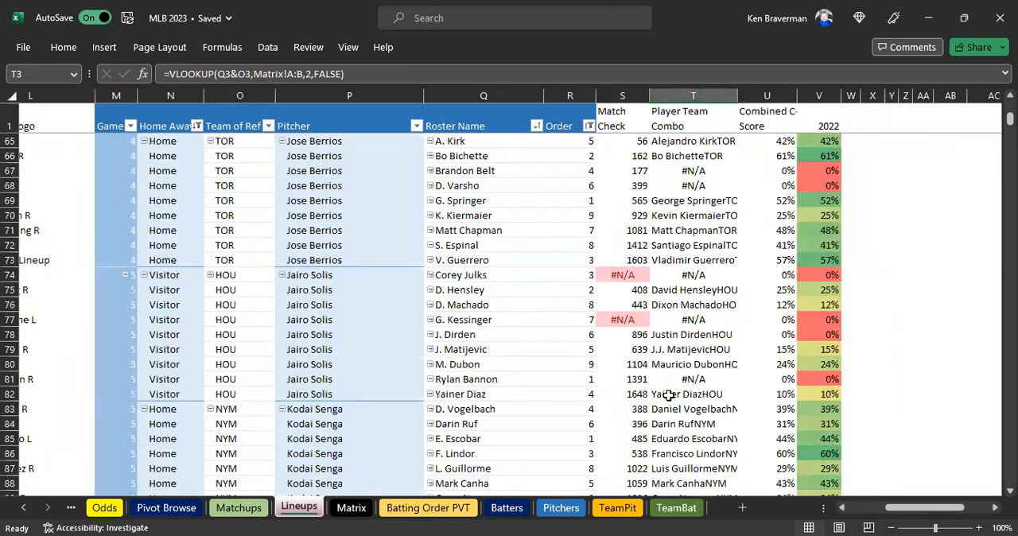
scroll(668, 395, down, 9)
scroll(668, 395, down, 3)
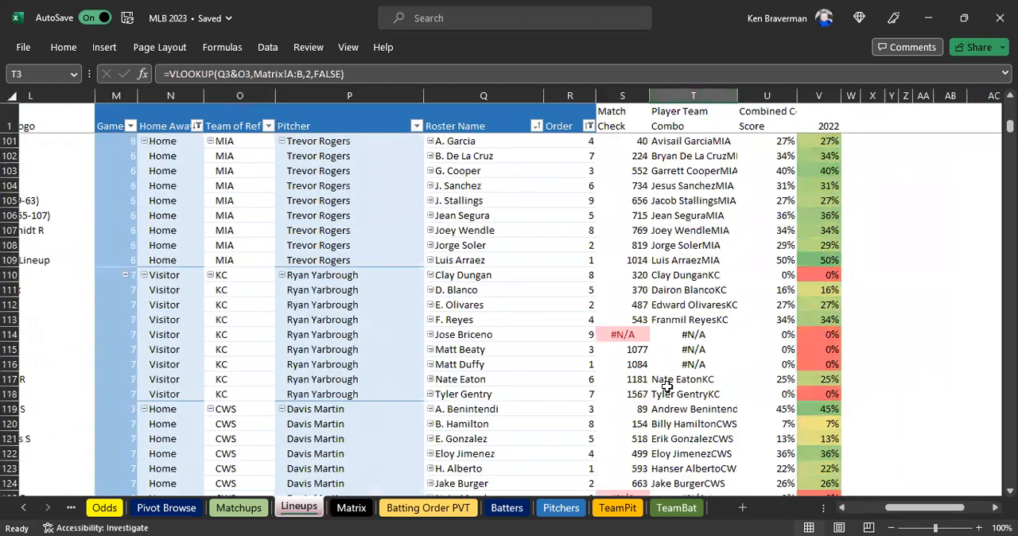
scroll(667, 403, down, 3)
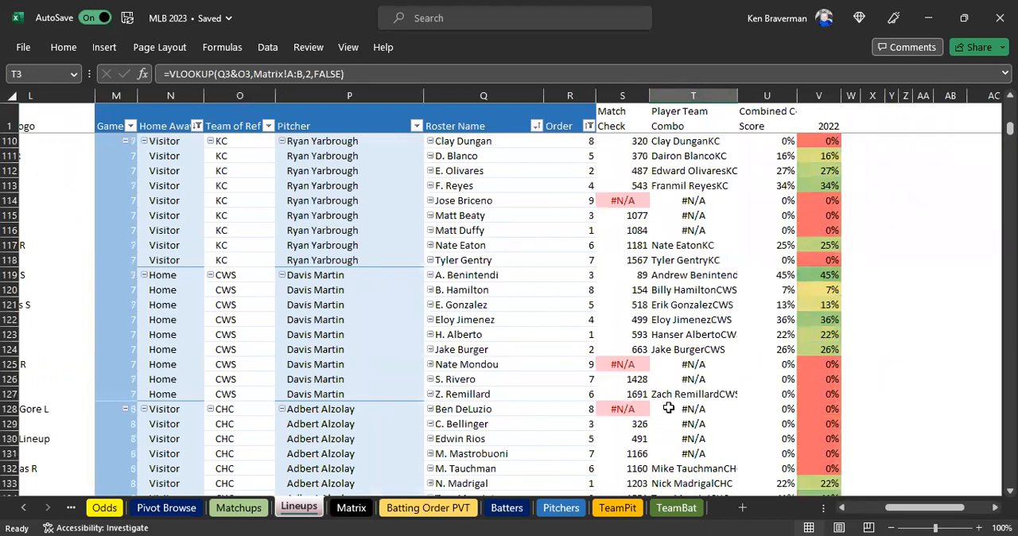
scroll(668, 408, down, 12)
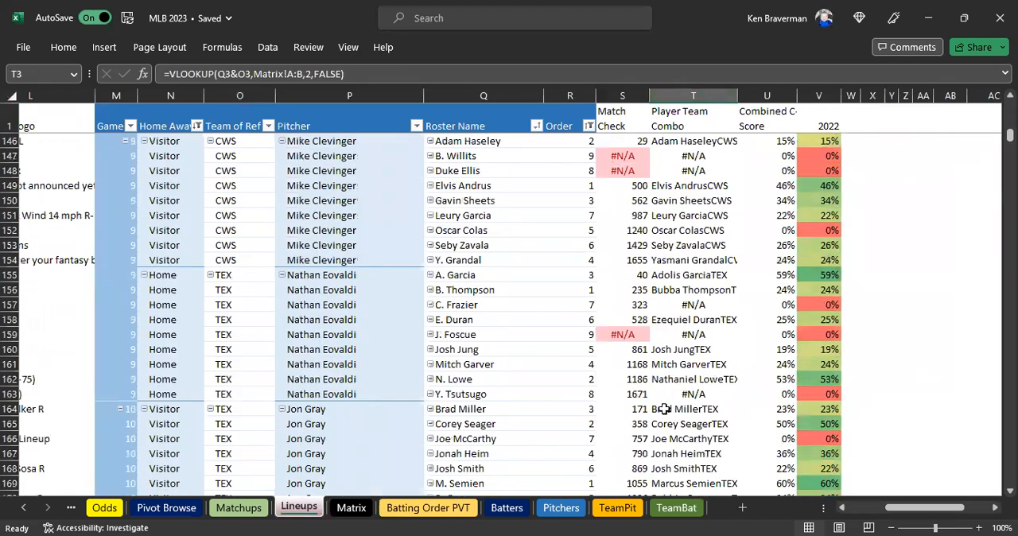
scroll(664, 409, up, 18)
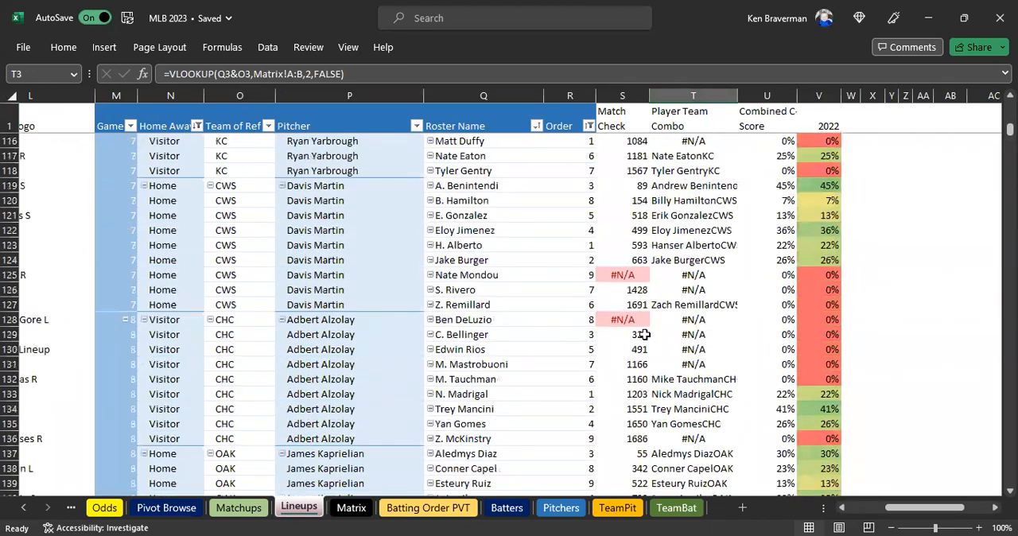
scroll(645, 326, up, 12)
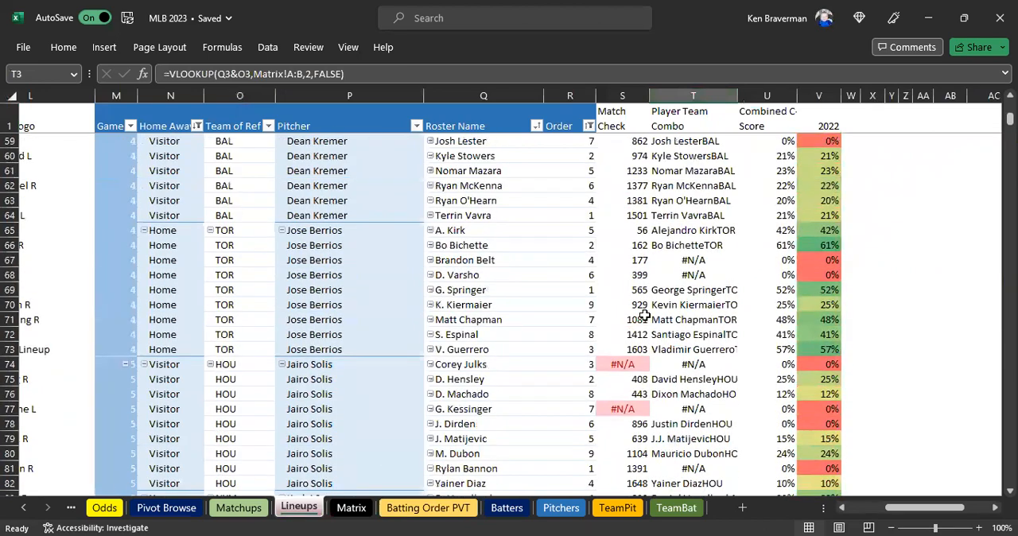
scroll(640, 316, up, 4)
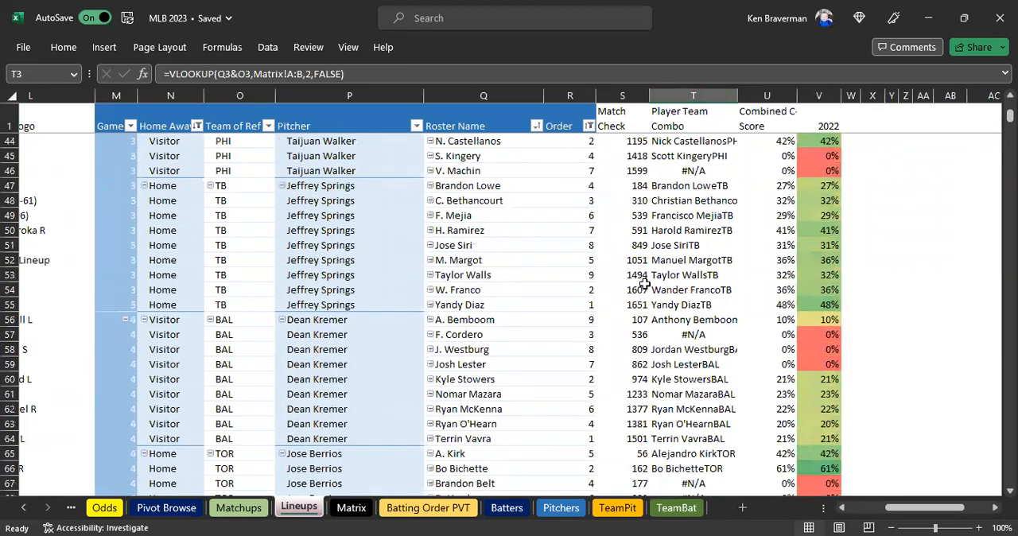
scroll(644, 282, up, 14)
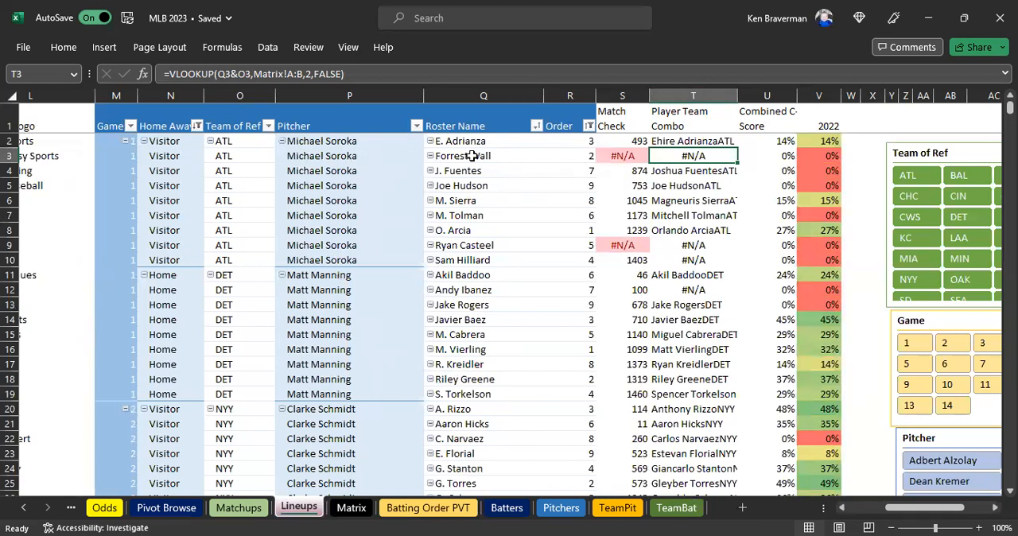
Copy the unmatched ATL roster name Forrest Wall from Q3 of Lineups.
key(Left)
key(Left)
key(Left)
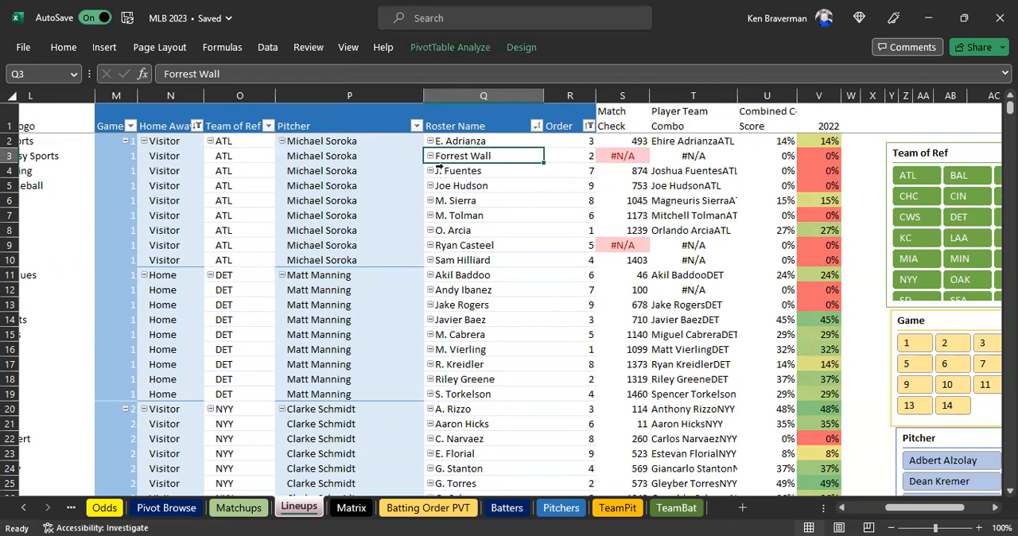
drag(693, 156, 623, 156)
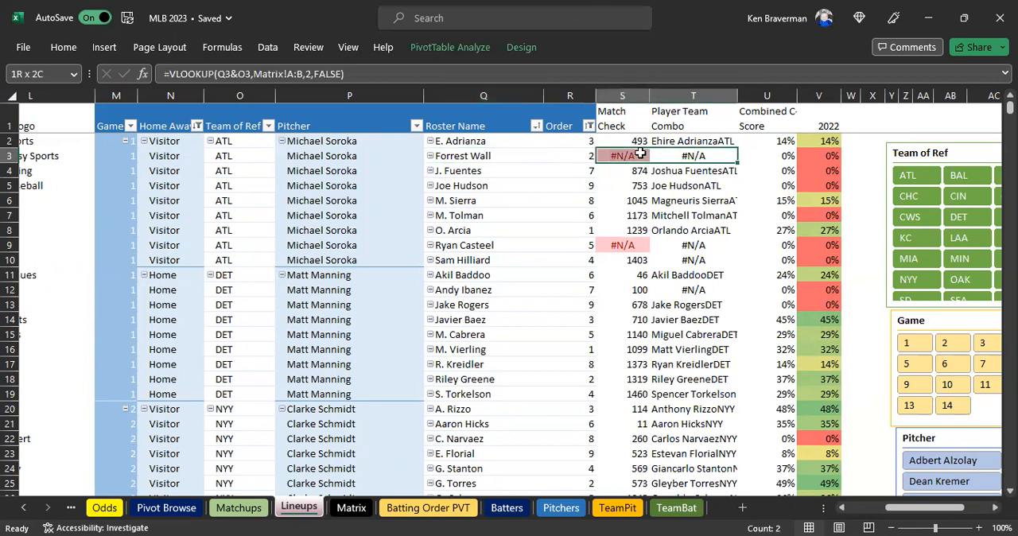
click(477, 156)
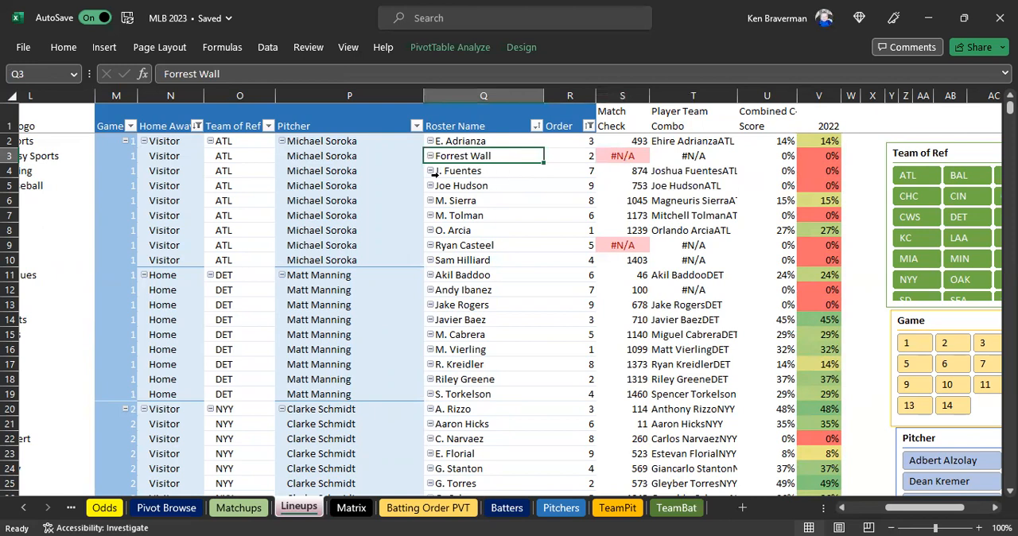
key(ctrl+c)
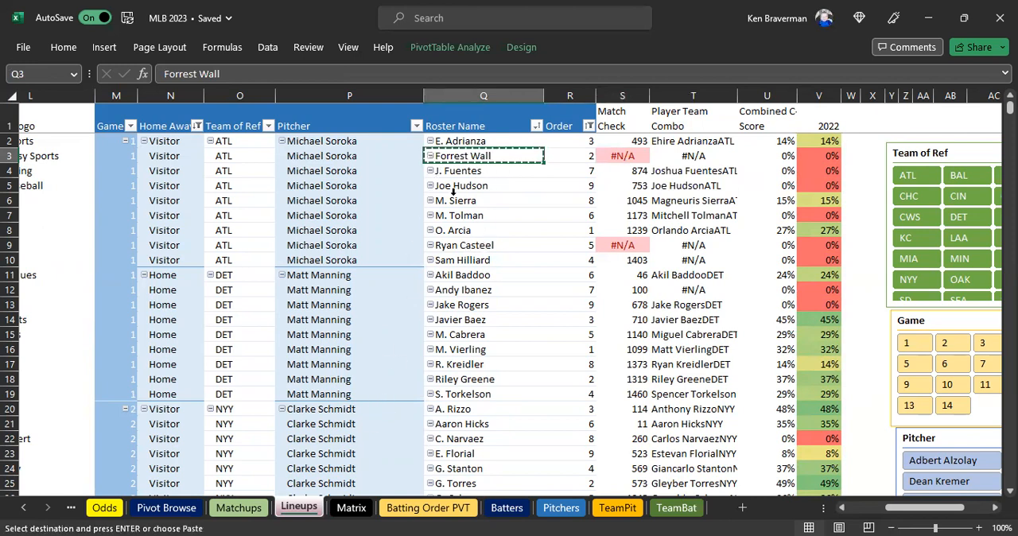
Locate the end of the Rotowire Lineup Name list in column G of Matrix and return to Lineups.
click(351, 507)
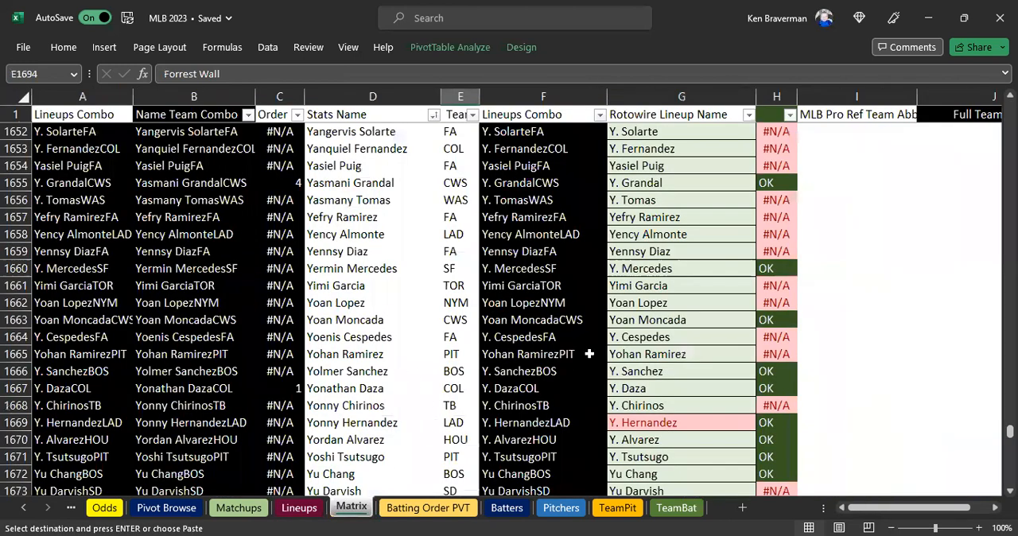
click(749, 418)
key(ctrl+Down)
scroll(618, 419, down, 3)
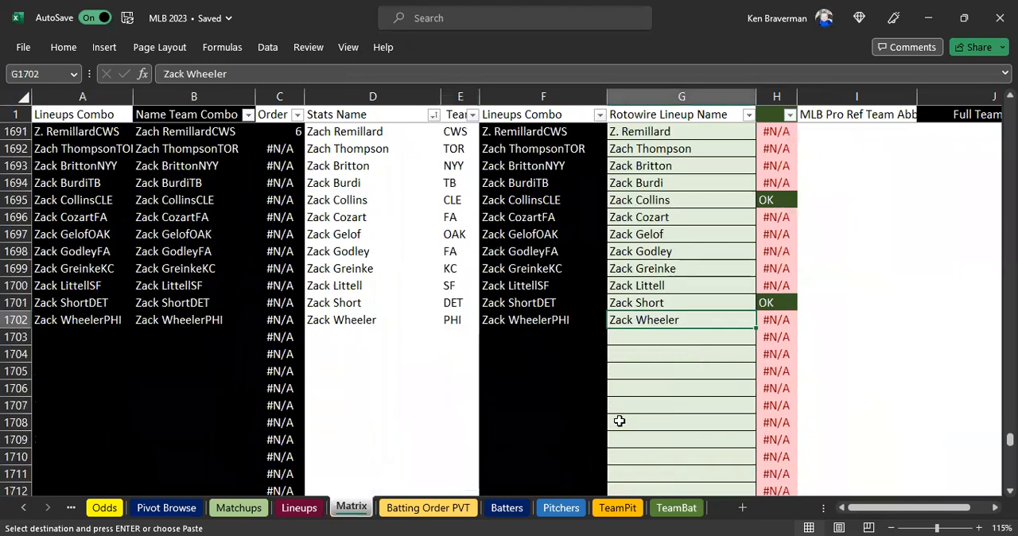
click(299, 507)
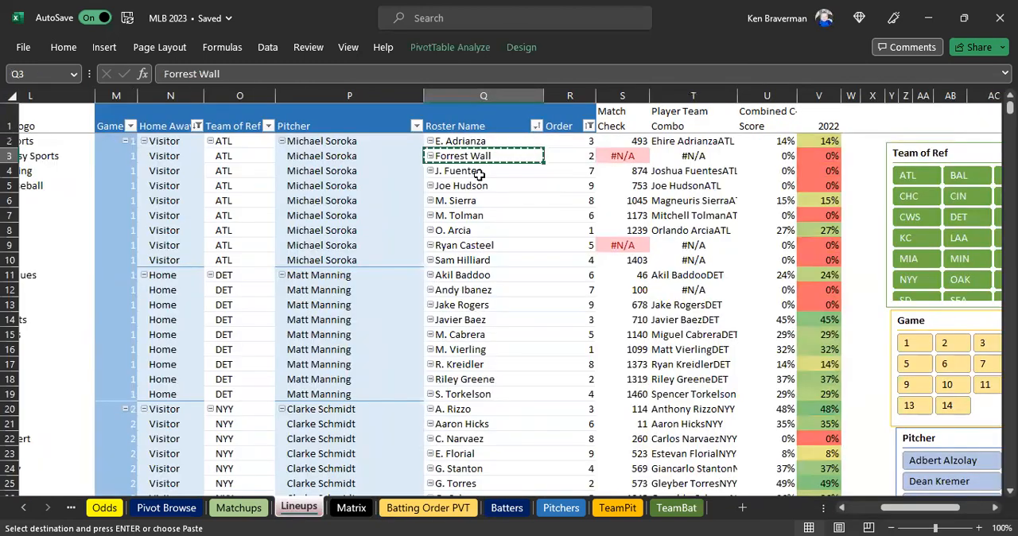
Paste the copied roster name Forrest Wall as a value into Rotowire Lineup Name cell G1703 of the Matrix sheet.
click(467, 94)
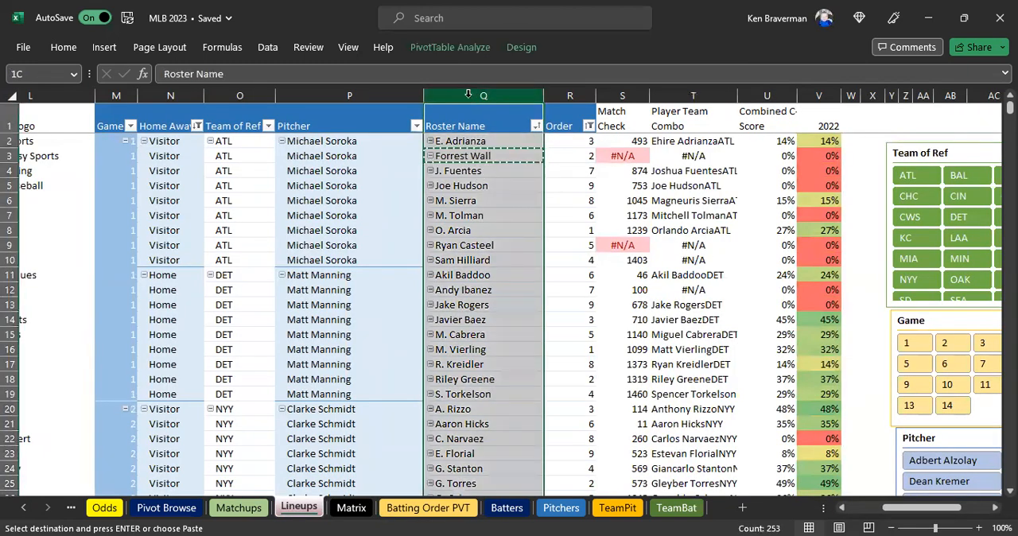
click(477, 156)
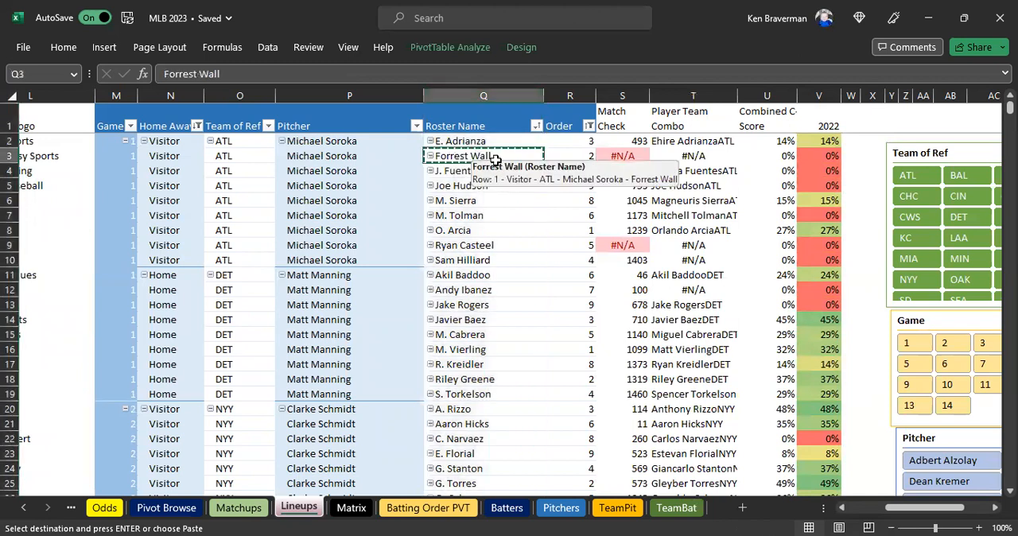
right_click(510, 197)
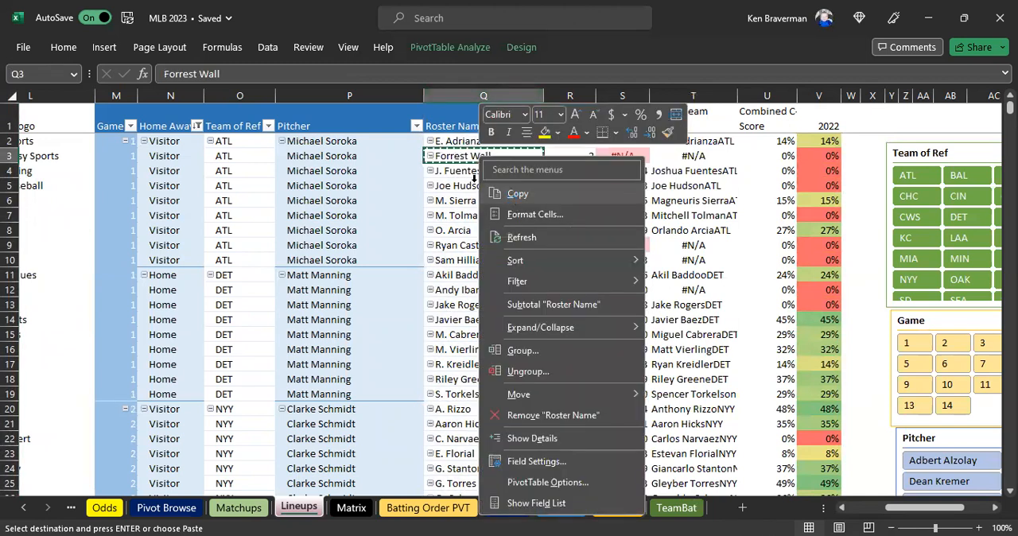
key(Escape)
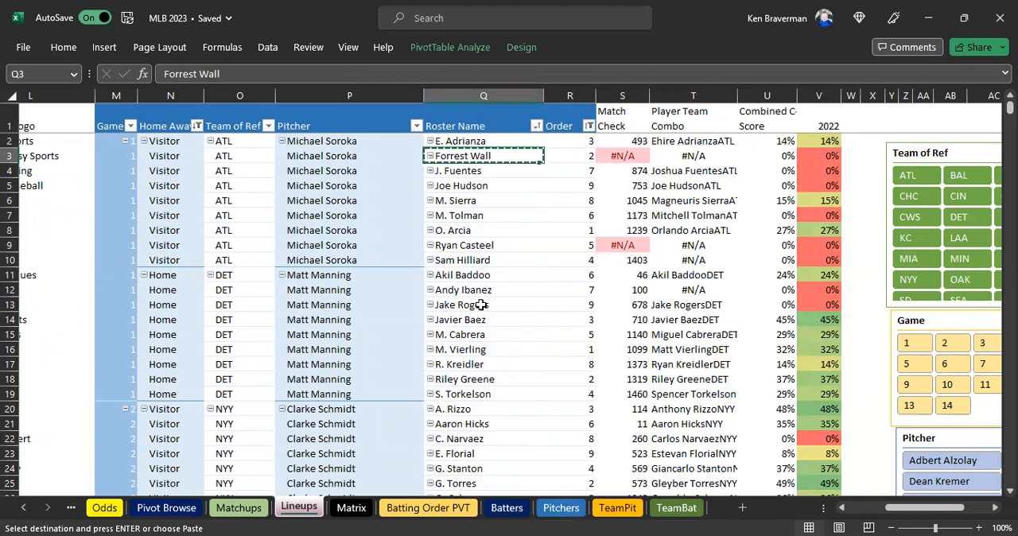
click(349, 509)
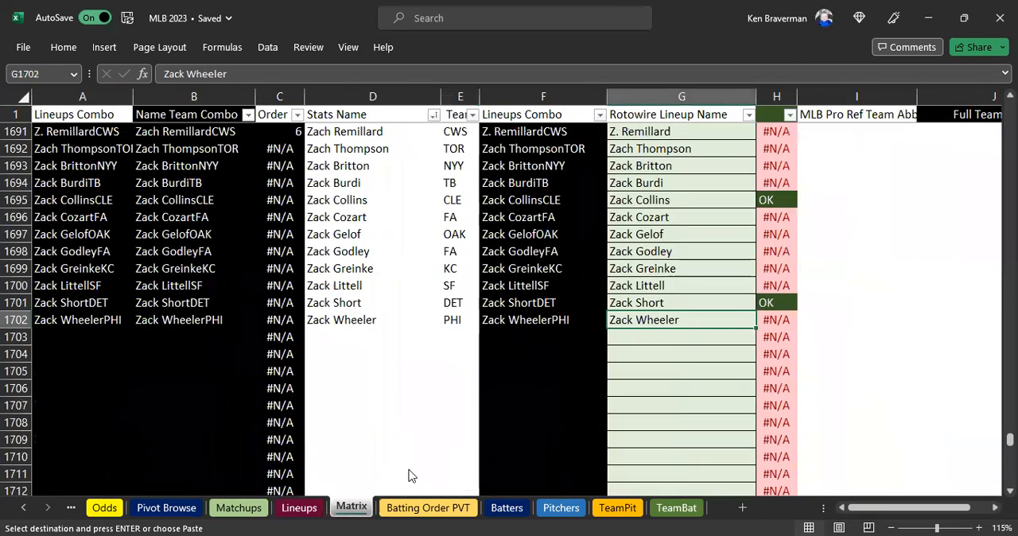
right_click(628, 336)
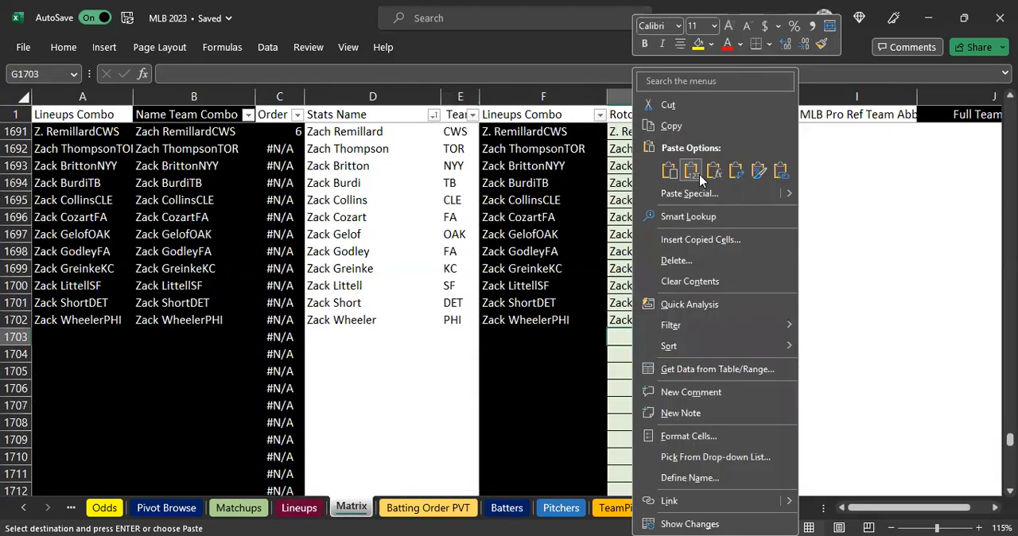
click(690, 170)
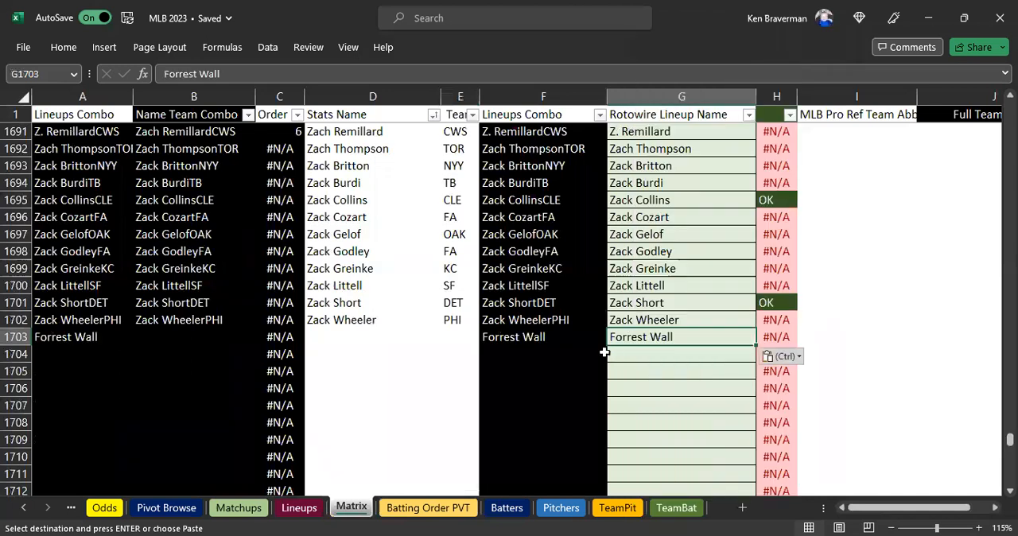
Enter ATL as the team in E1703 and copy Forrest Wall as a value into Stats Name cell D1703.
click(448, 336)
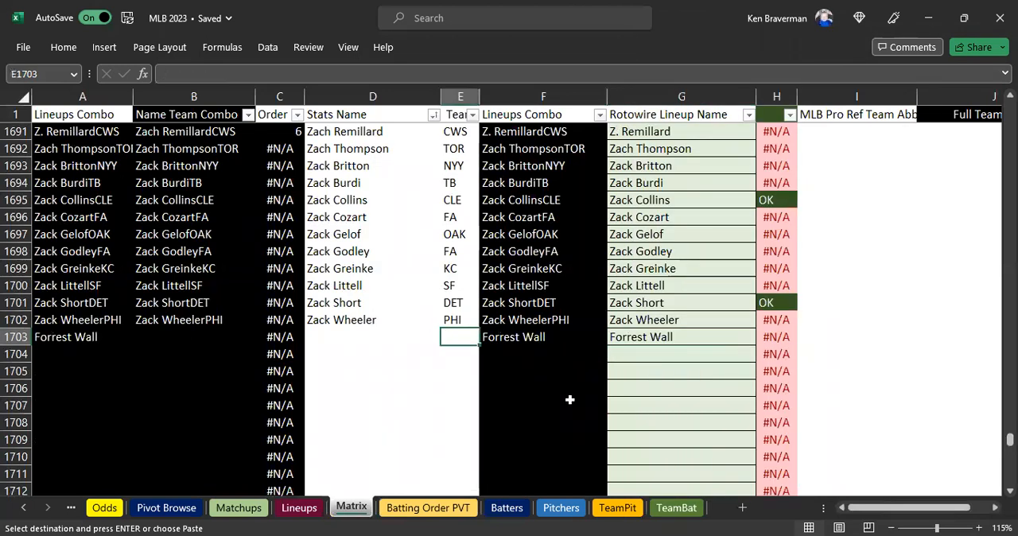
key(BackSpace)
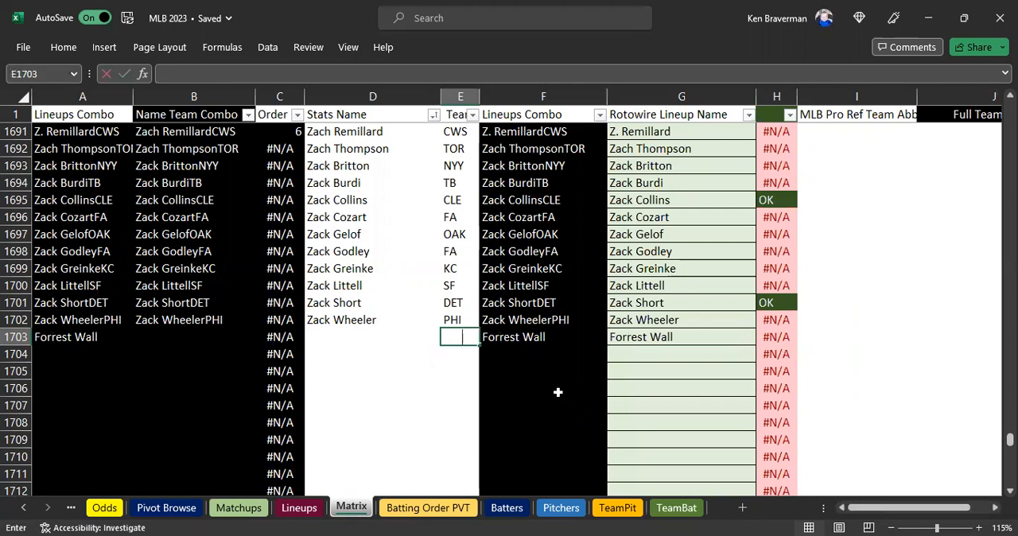
text(ATL)
click(634, 336)
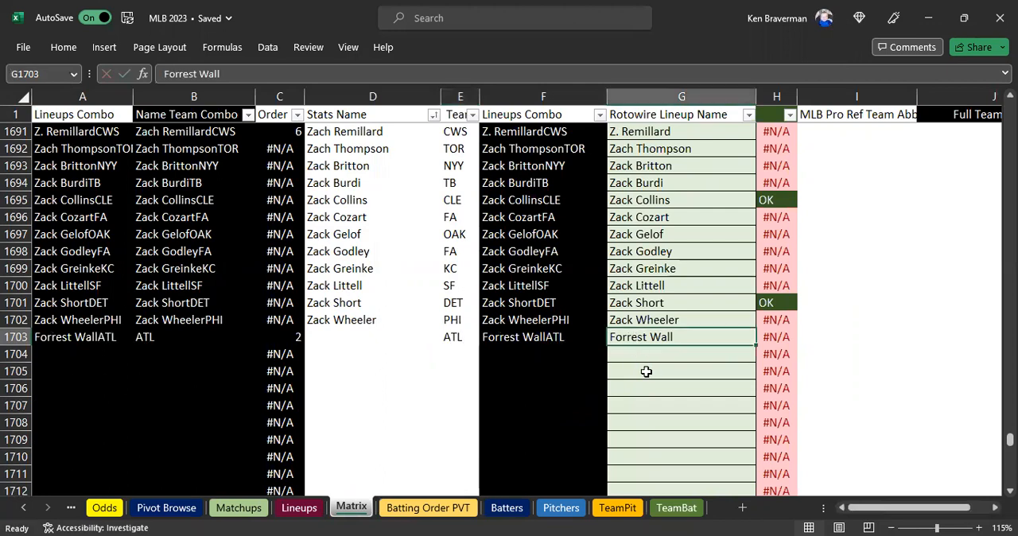
key(ctrl+c)
click(369, 340)
right_click(370, 338)
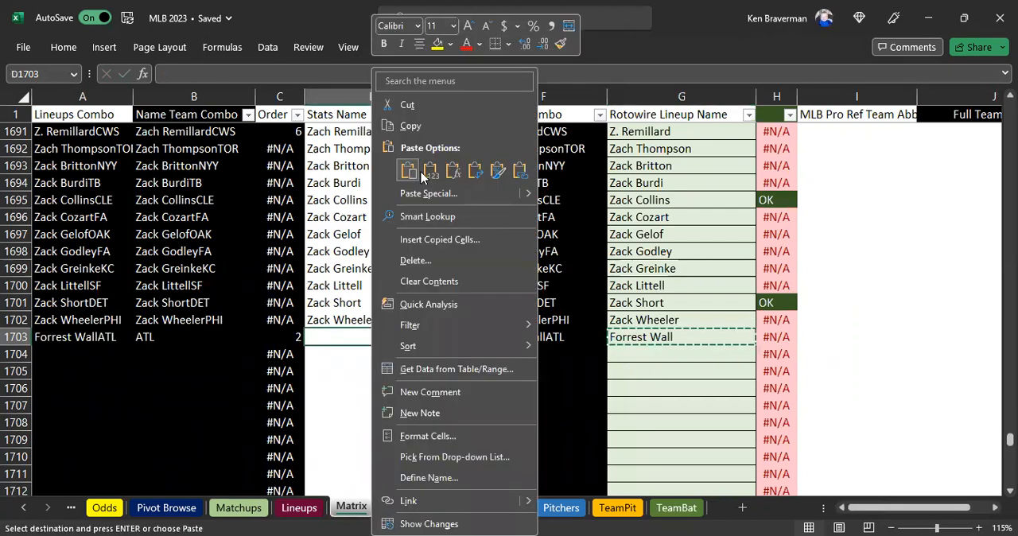
click(428, 173)
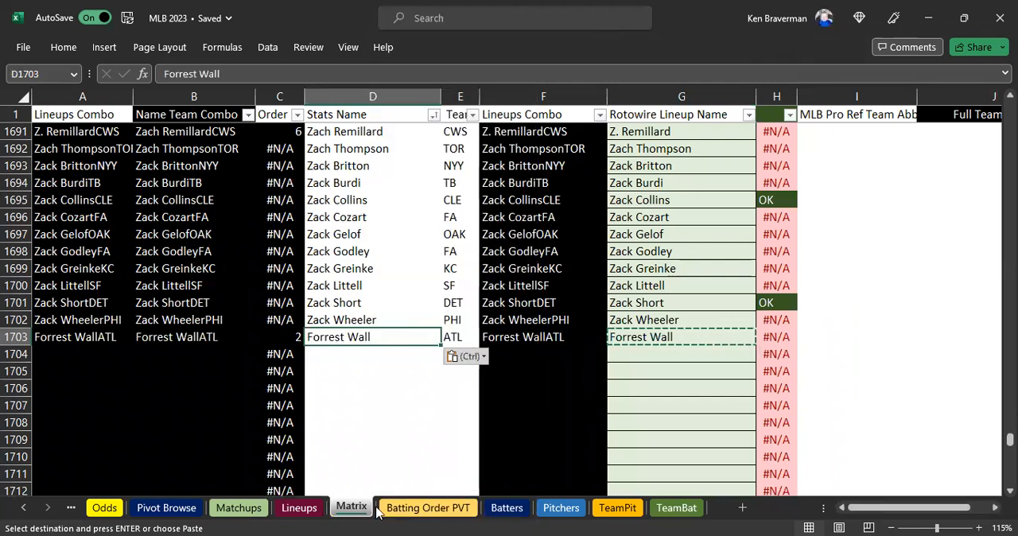
click(451, 336)
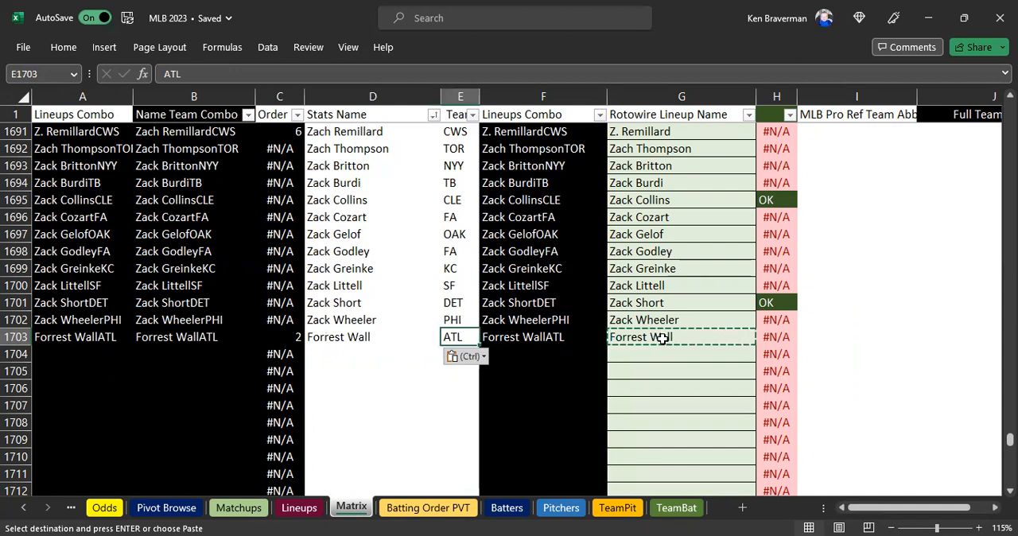
click(672, 338)
Check Forrest Wall's Player Team Combo, Combined Score and 2022 cells in row 3 of the Lineups sheet.
click(436, 508)
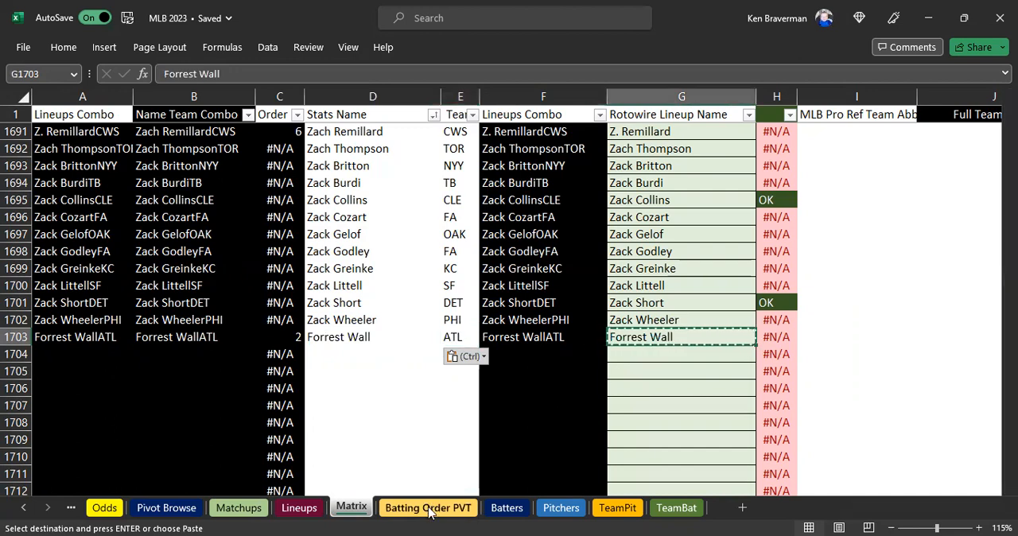
click(310, 508)
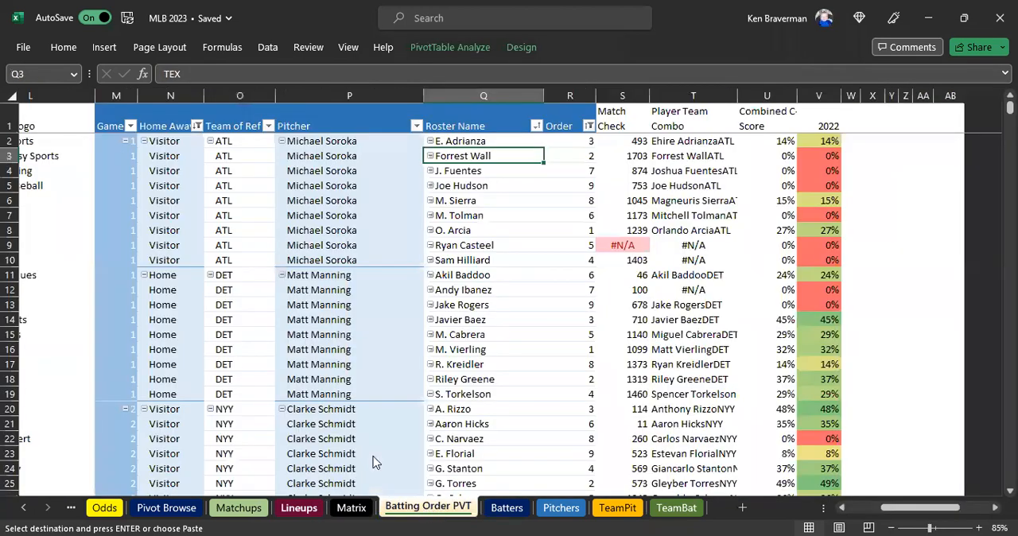
drag(818, 156, 693, 157)
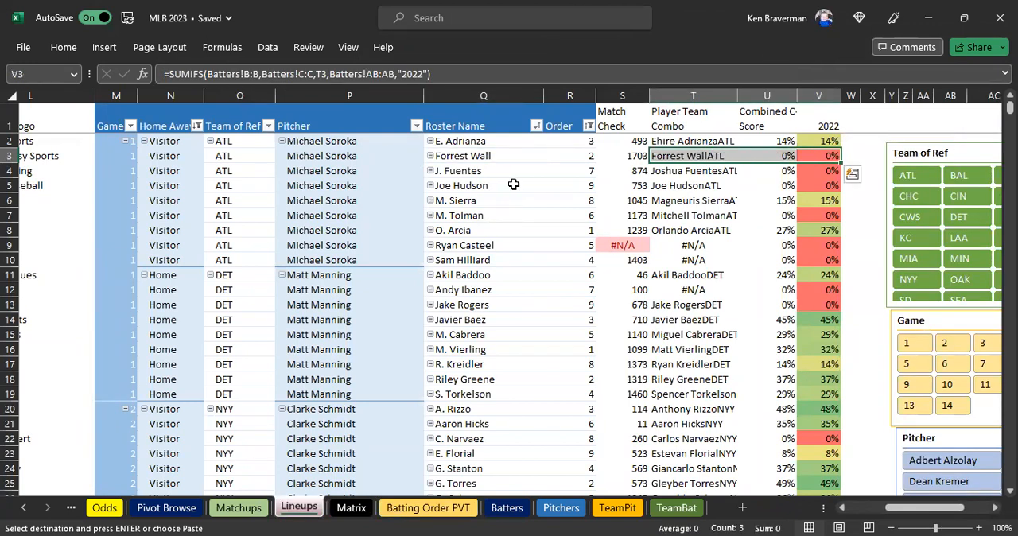
click(807, 157)
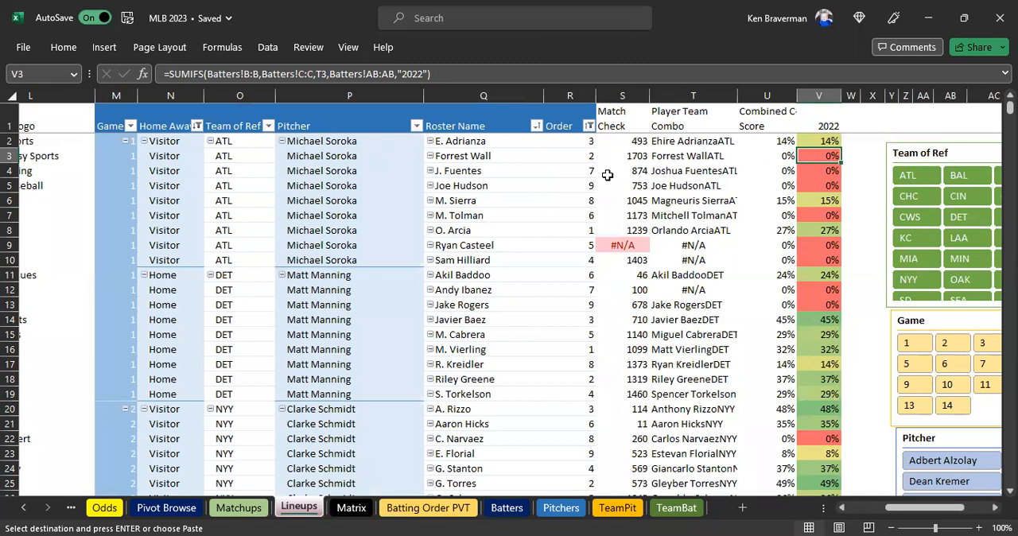
Copy the roster name Ryan Casteel from Q9 of Lineups and paste it as a value into G1704 of Matrix.
click(481, 244)
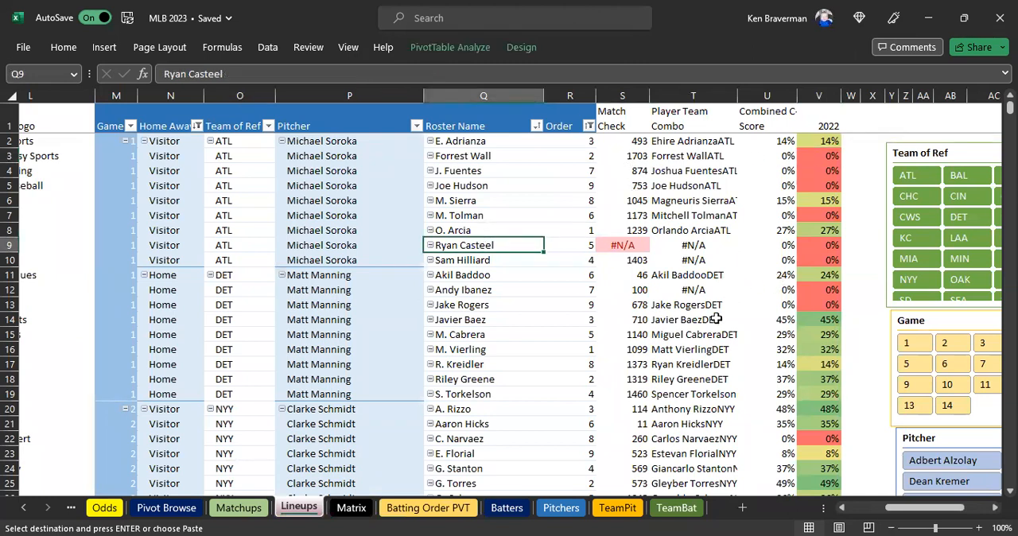
click(350, 507)
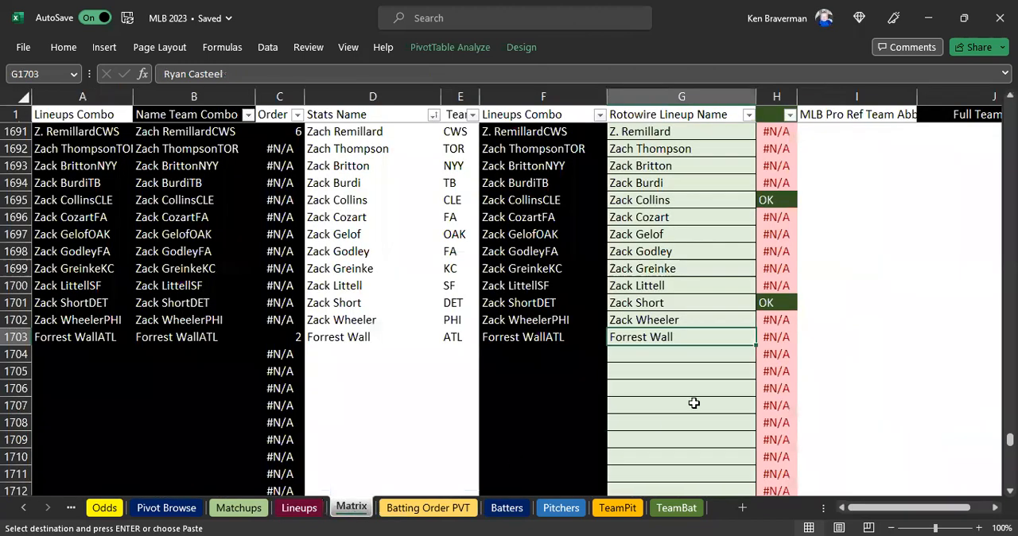
click(656, 353)
right_click(659, 353)
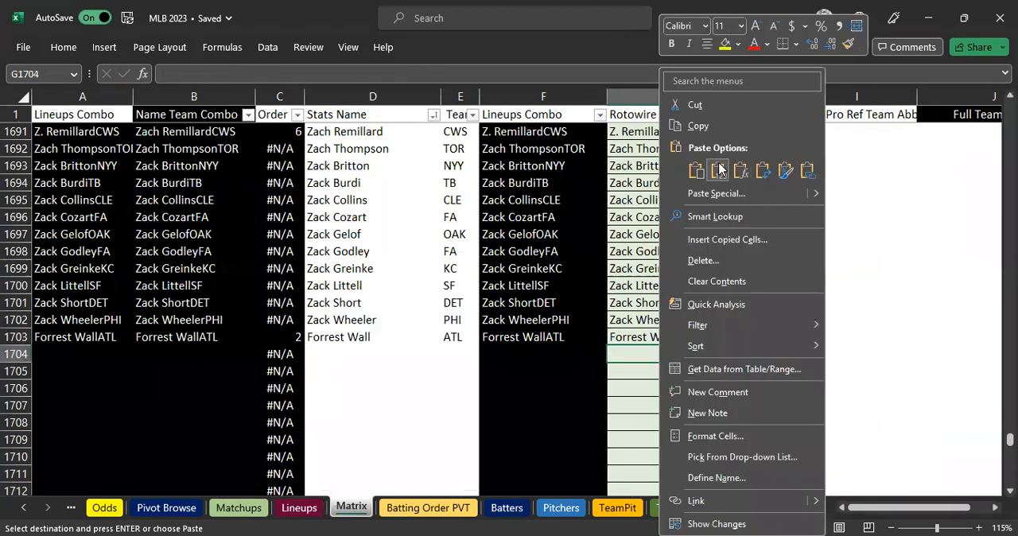
click(718, 169)
Enter ATL as the team in E1704 and copy Ryan Casteel as a value into Stats Name cell D1704.
click(466, 355)
text(ATL)
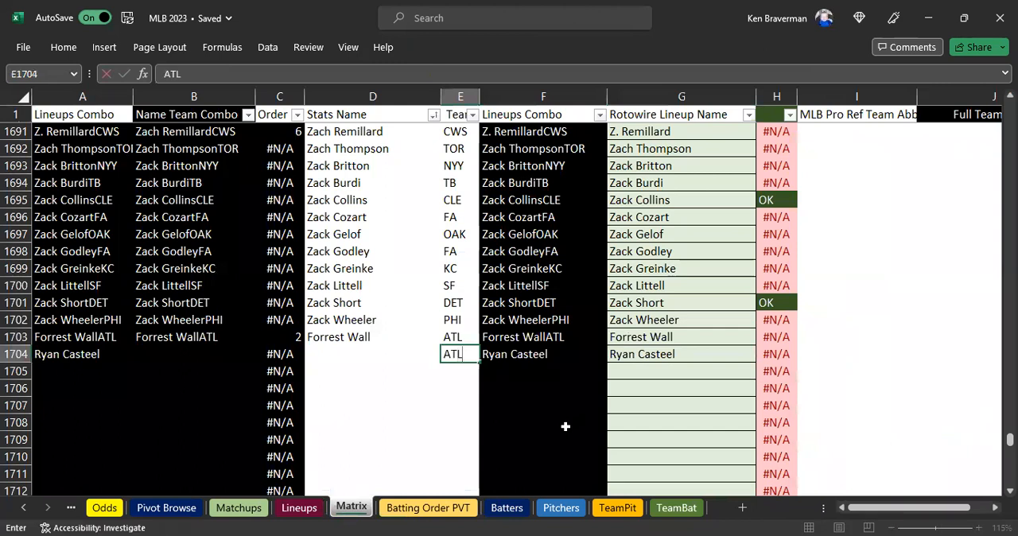
key(Return)
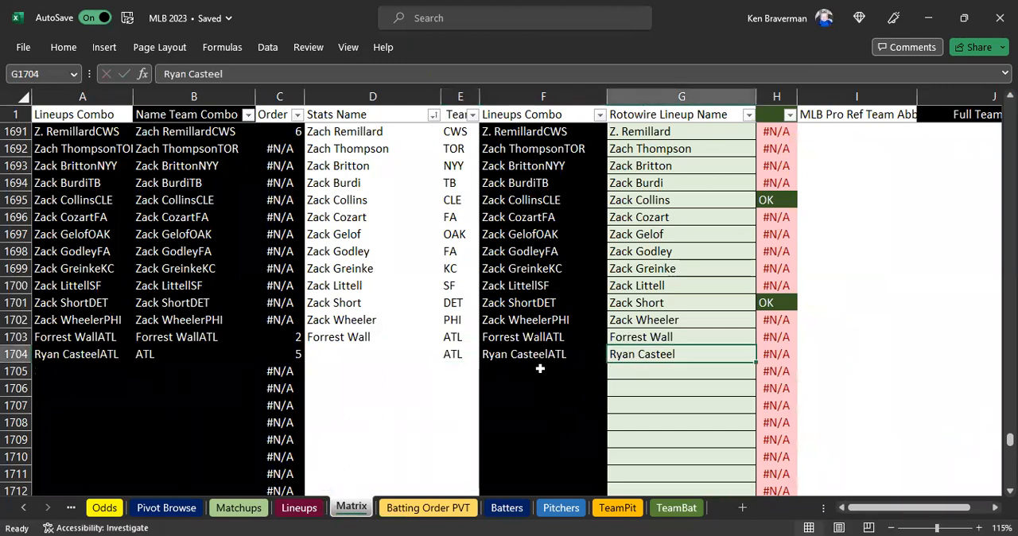
key(ctrl+c)
click(375, 354)
right_click(375, 354)
click(433, 171)
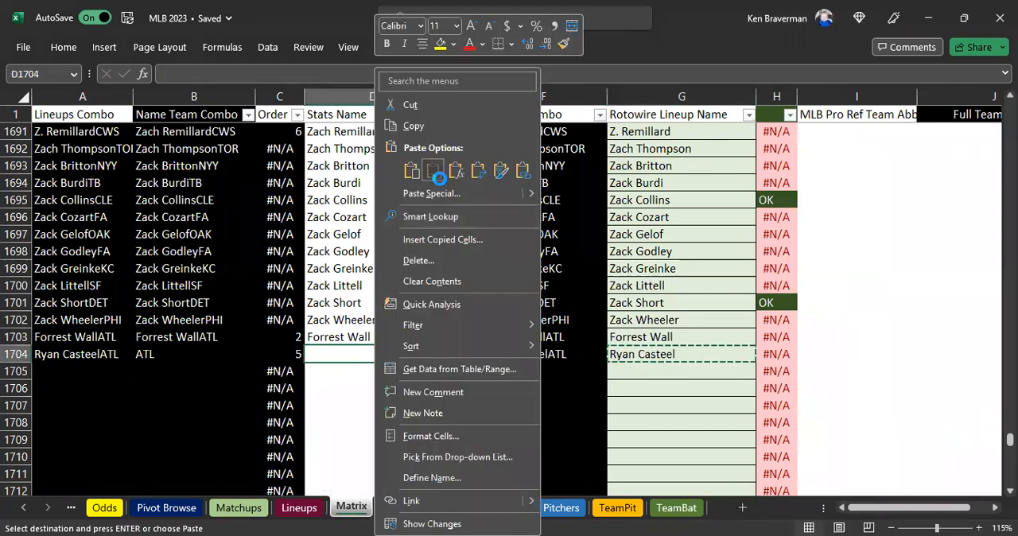
Inspect the Match Check and Player Team Combo formulas for Sam Hilliard in row 10 of the Lineups sheet.
click(299, 507)
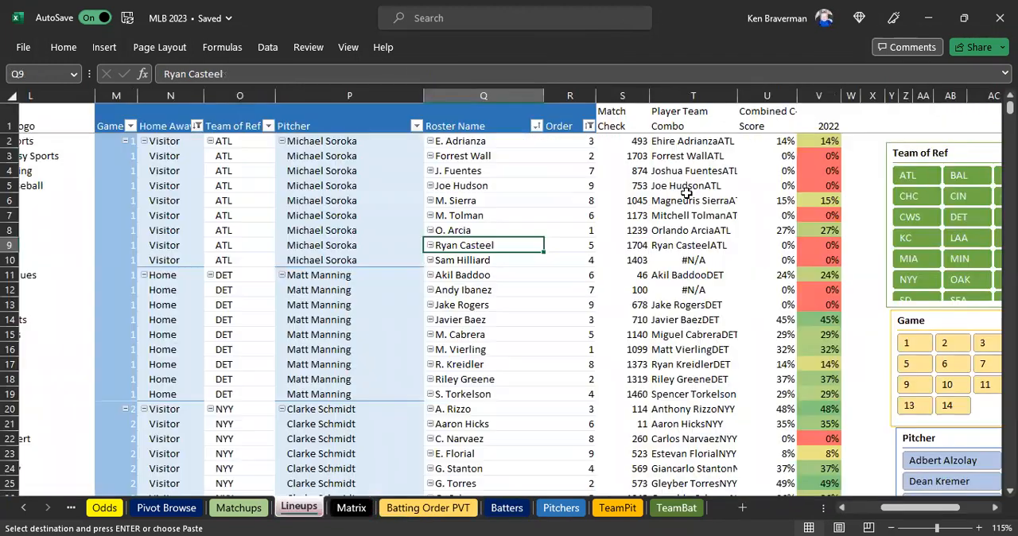
click(678, 263)
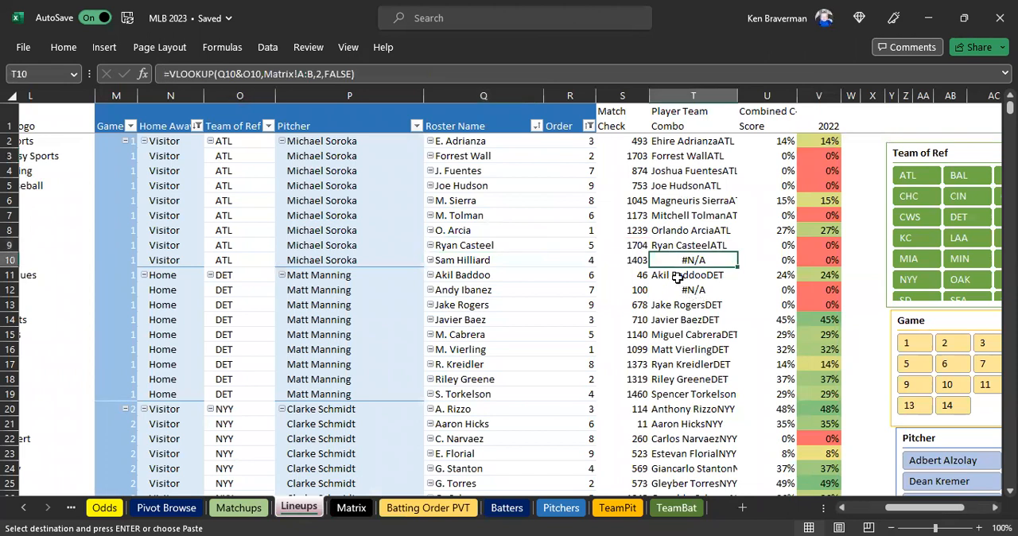
click(613, 264)
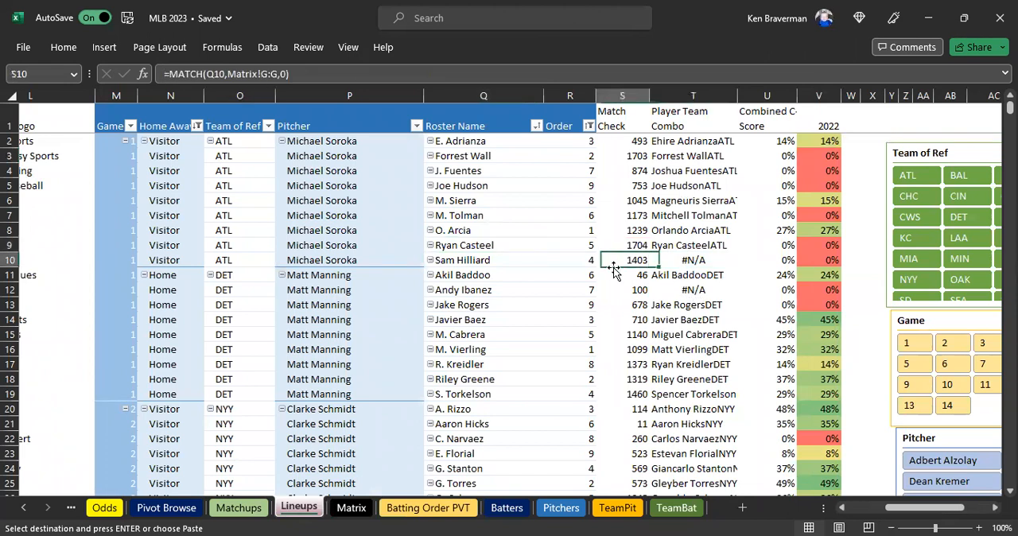
click(493, 261)
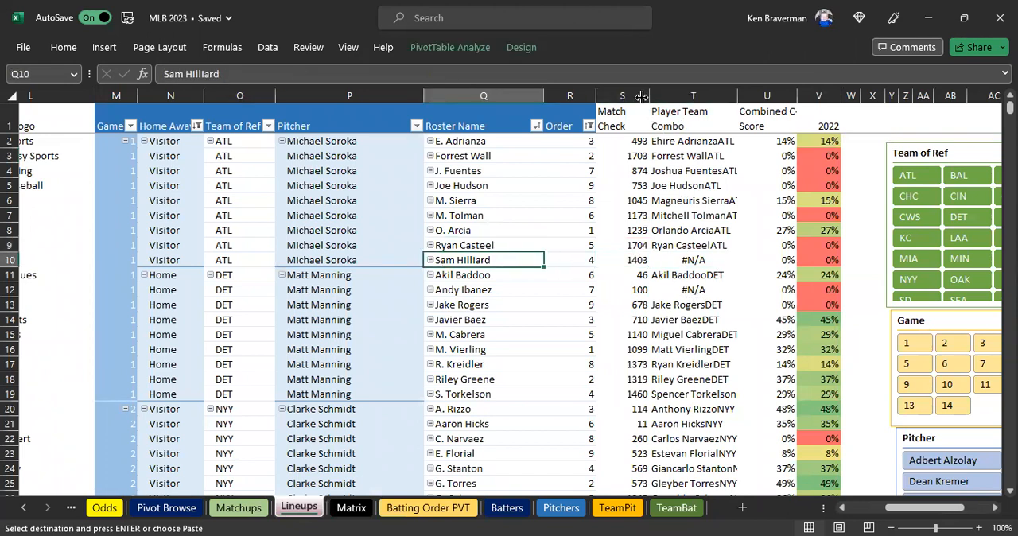
click(638, 89)
click(690, 91)
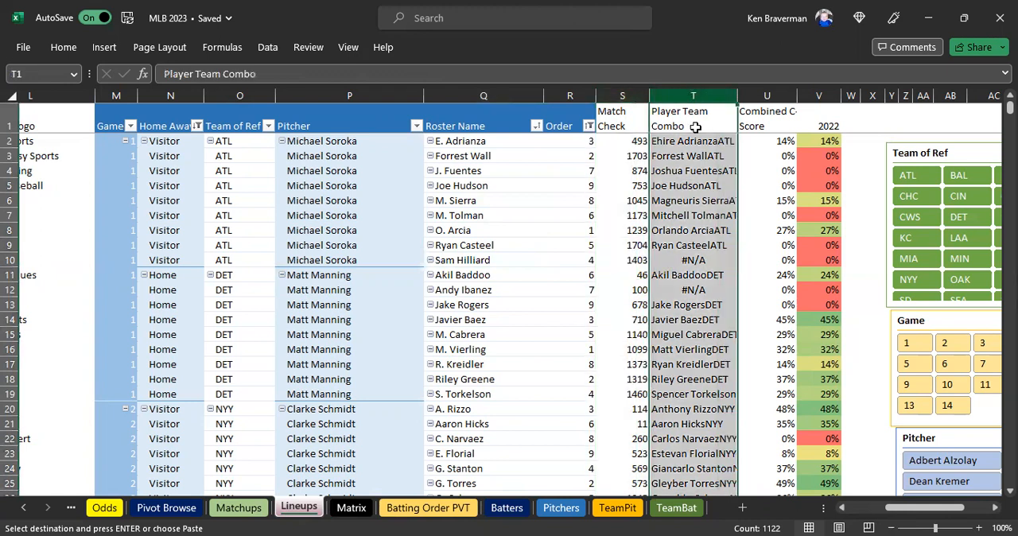
click(690, 261)
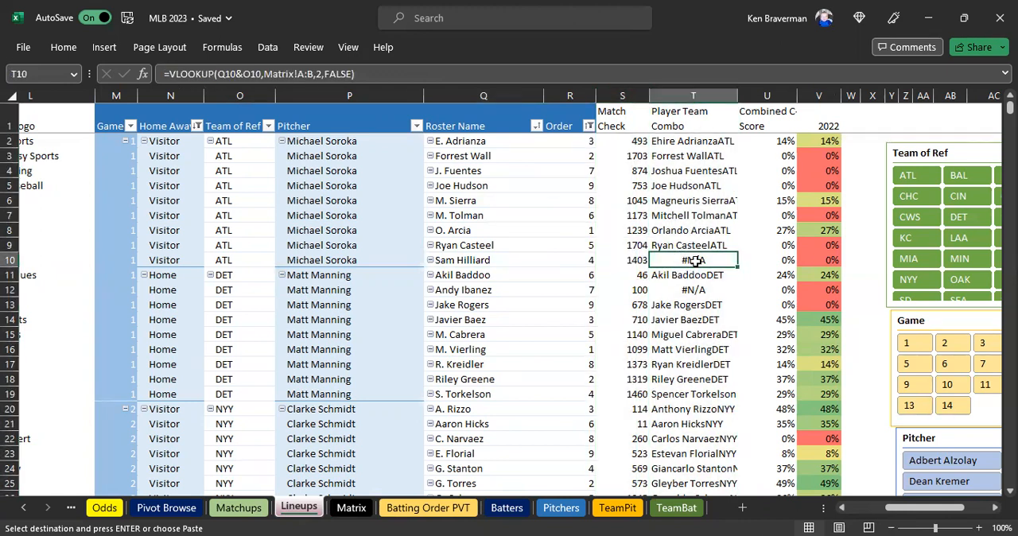
Look up Sam Hilliard from Q10 of Lineups in the Matrix sheet and set his team in E1403 to ATL.
click(469, 260)
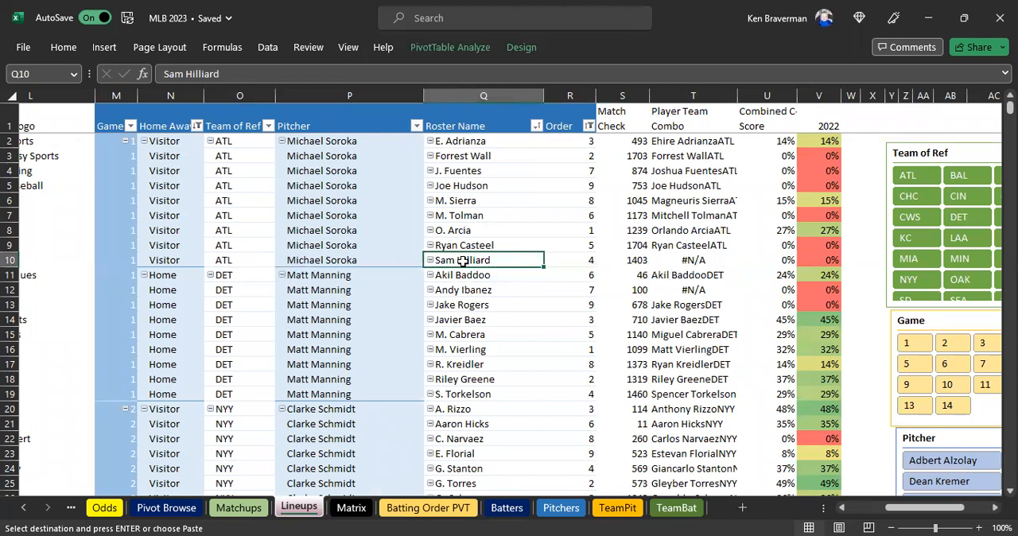
key(ctrl+c)
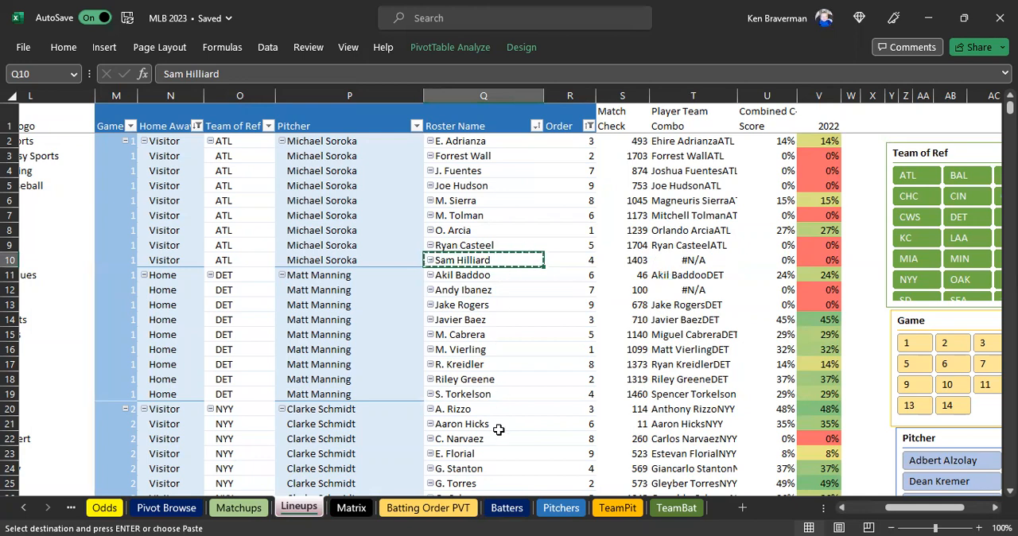
click(351, 507)
click(389, 302)
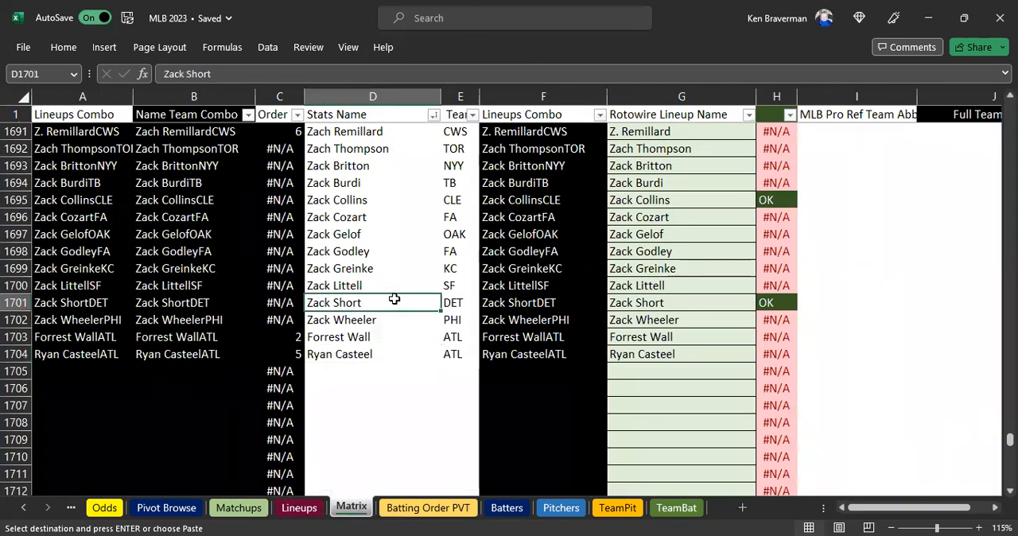
key(ctrl+f)
key(ctrl+v)
click(691, 515)
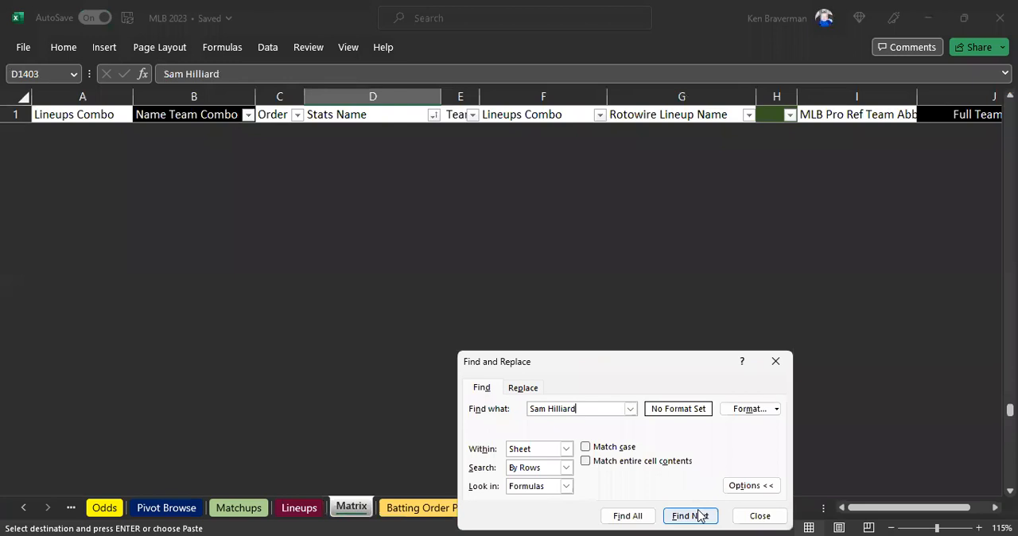
click(759, 516)
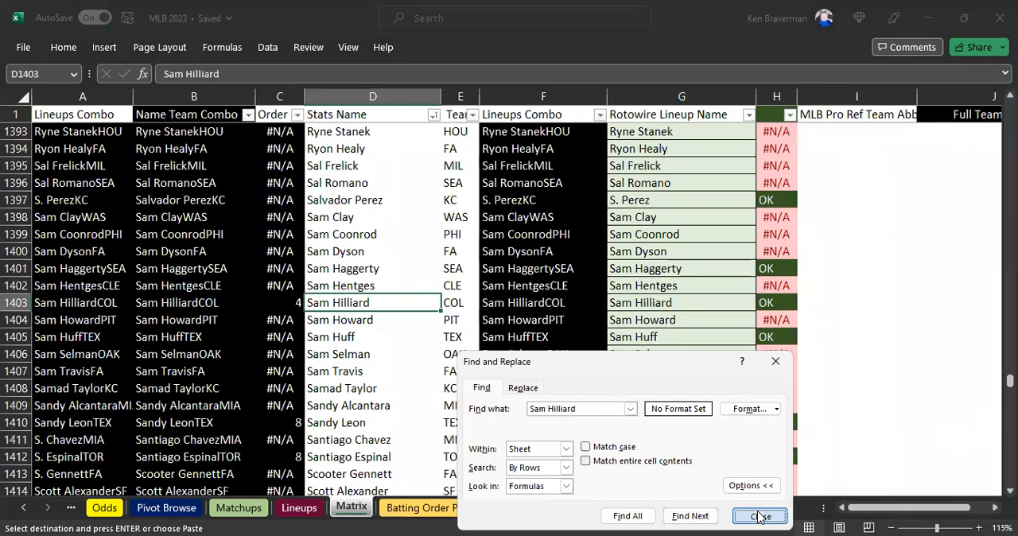
key(Right)
text(ATL)
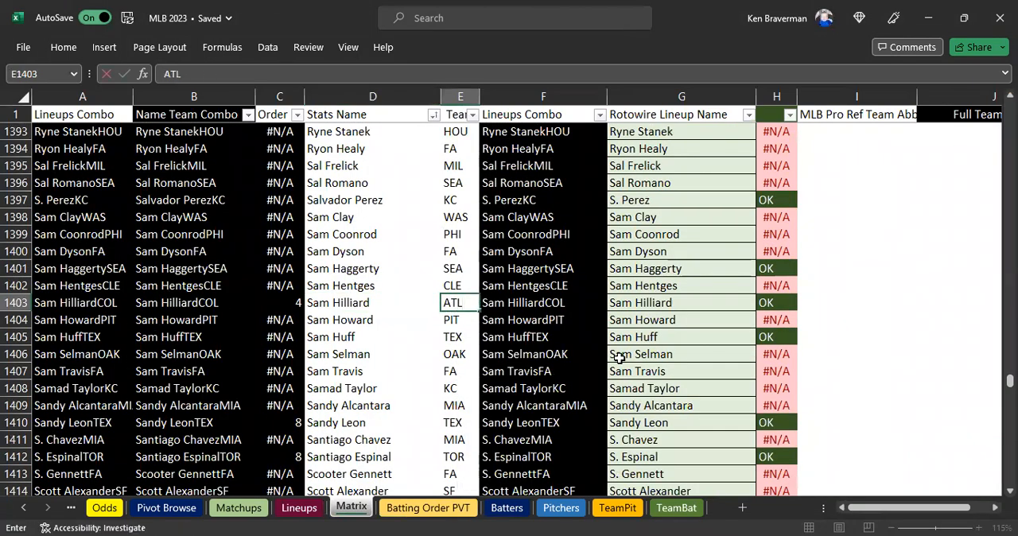
key(Return)
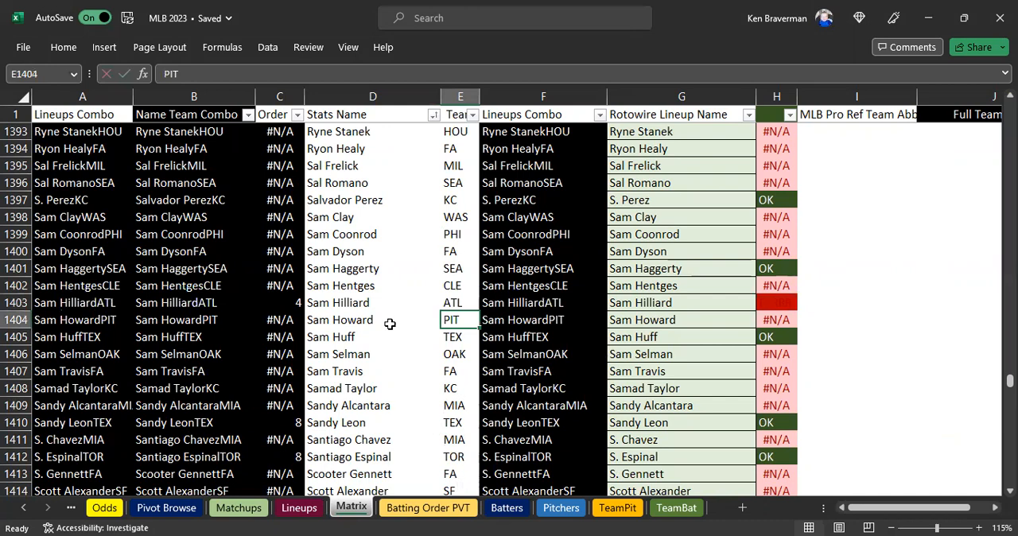
click(385, 318)
Find Sam Hilliard in the Batters sheet and set his team in F593 to ATL.
click(513, 512)
click(435, 291)
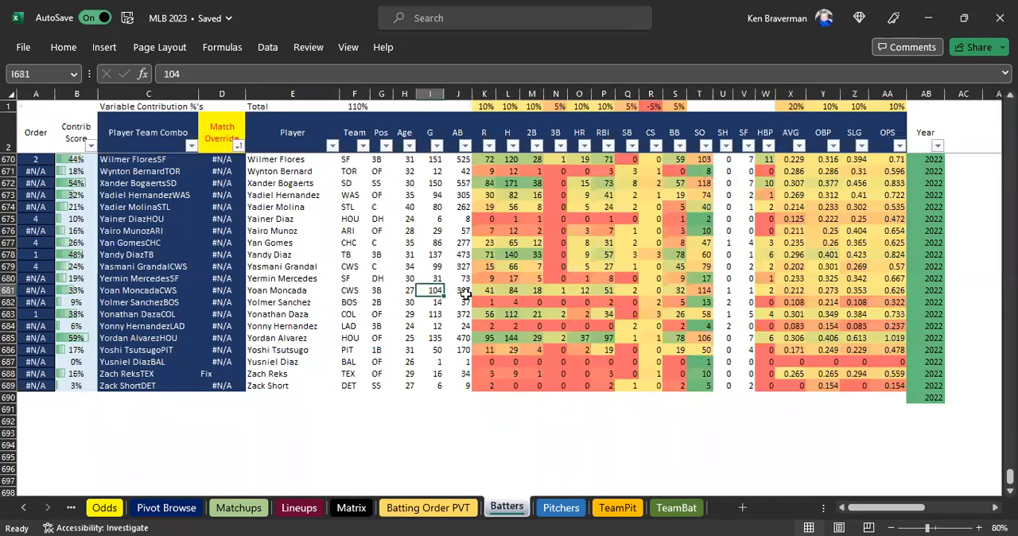
key(ctrl+f)
click(685, 515)
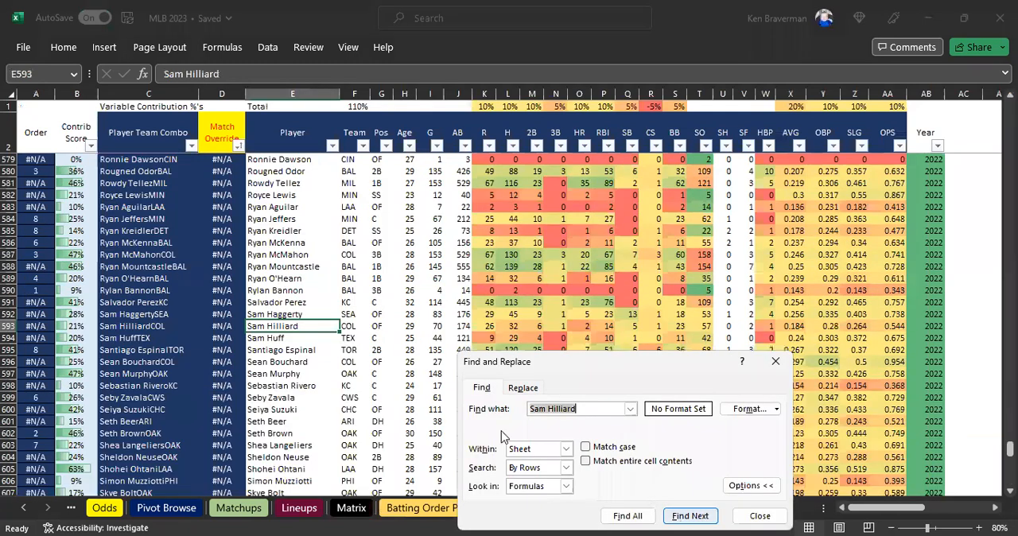
click(355, 326)
text(ATL)
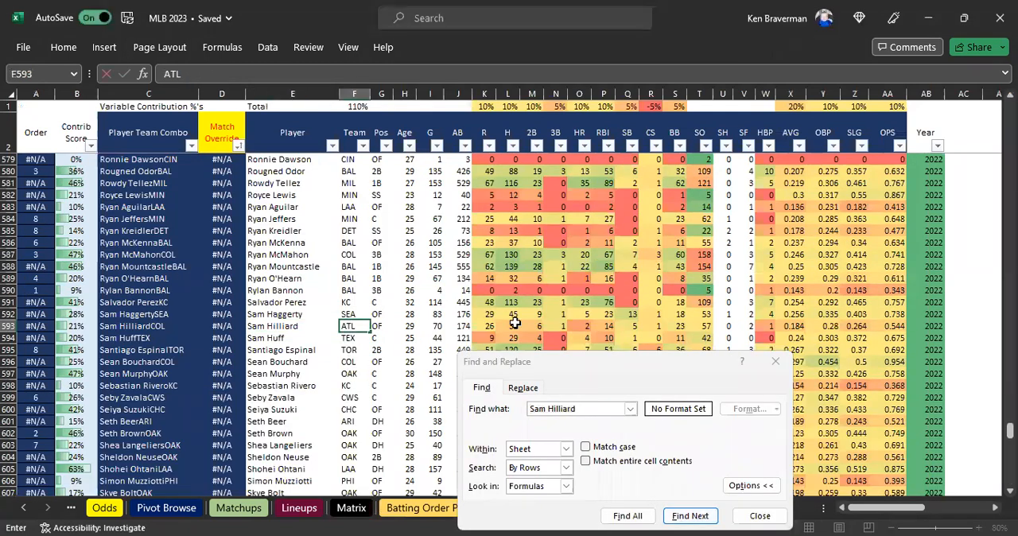
key(Return)
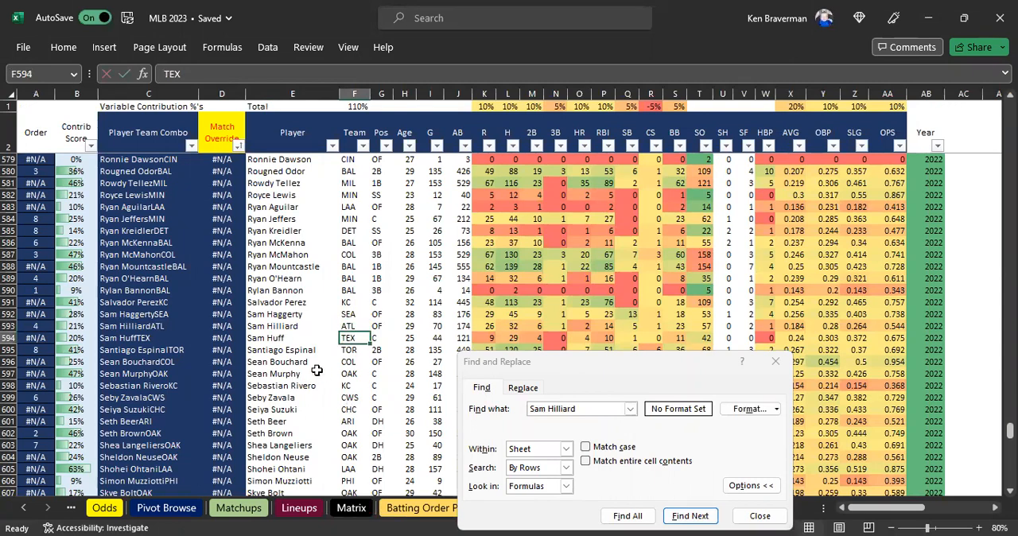
click(759, 517)
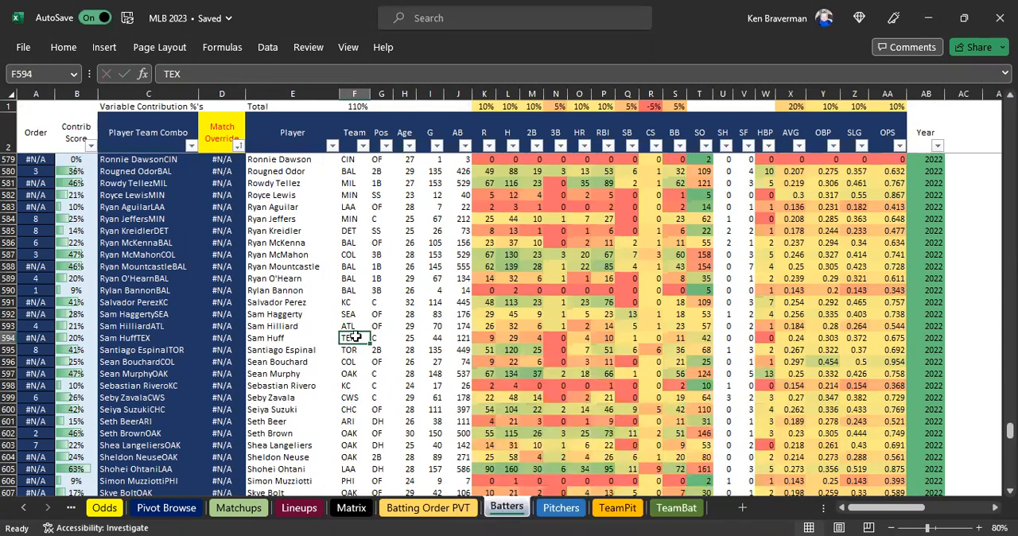
Check Sam Hilliard's player and team cells in row 593 of Batters and his matched scores in row 10 of Lineups.
click(350, 326)
click(299, 326)
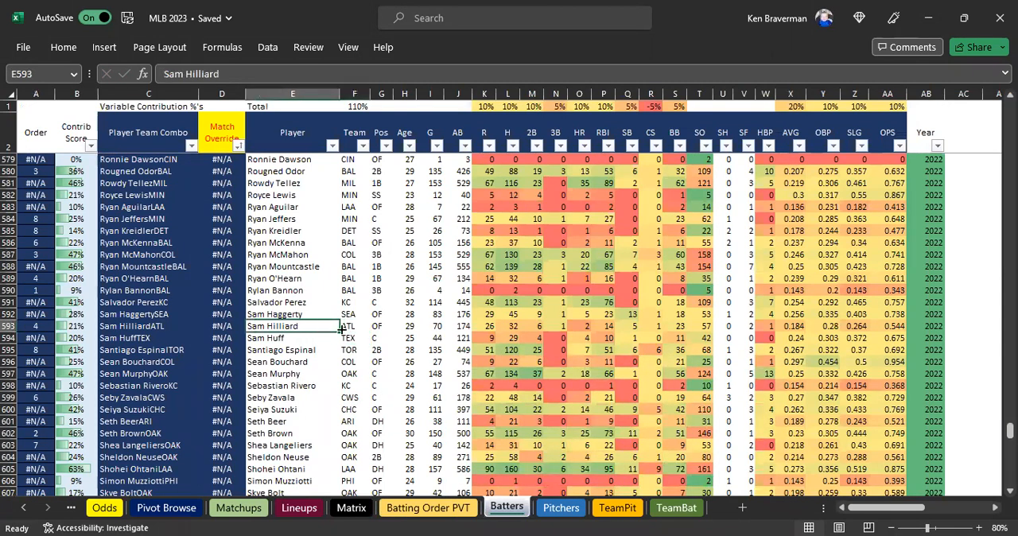
click(343, 326)
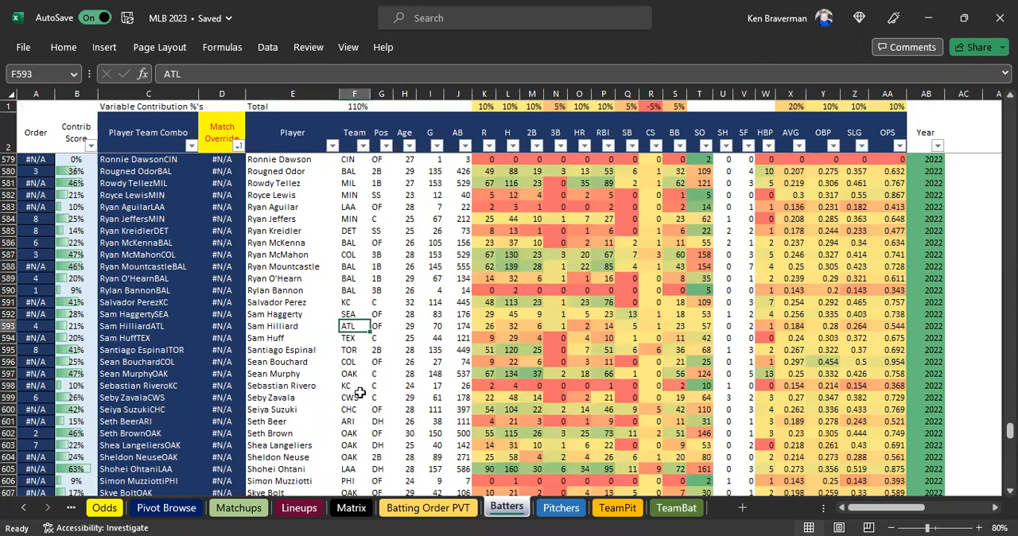
click(299, 507)
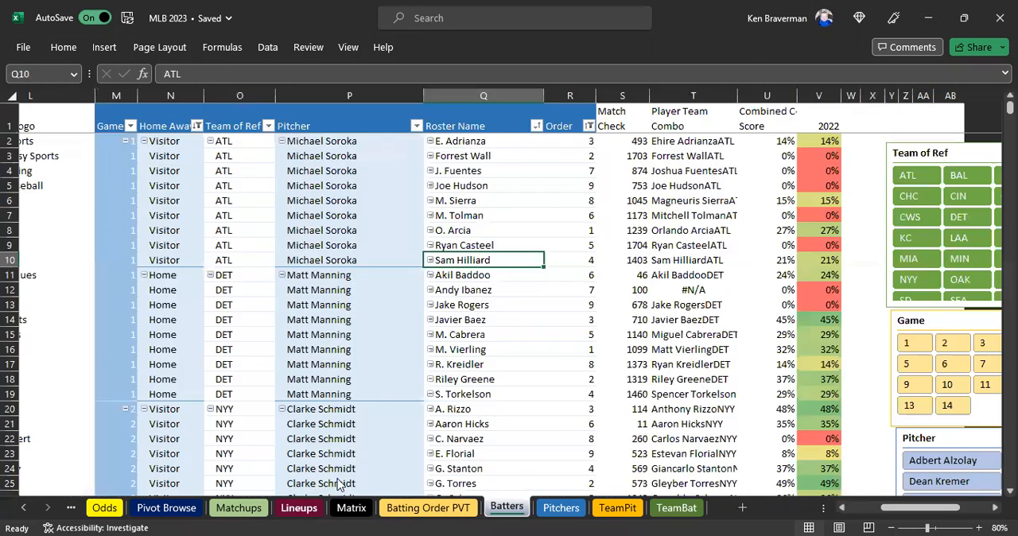
drag(530, 264, 779, 260)
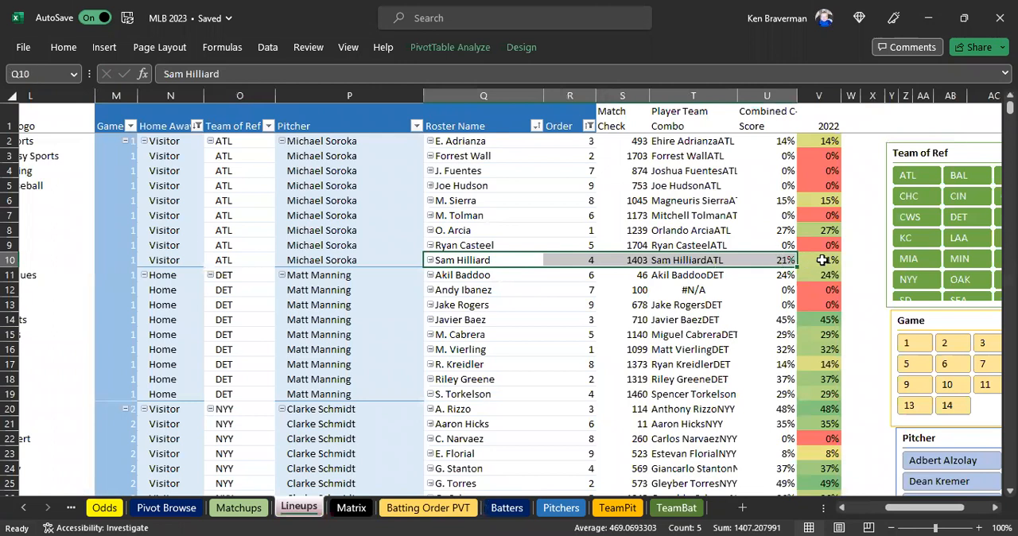
click(822, 260)
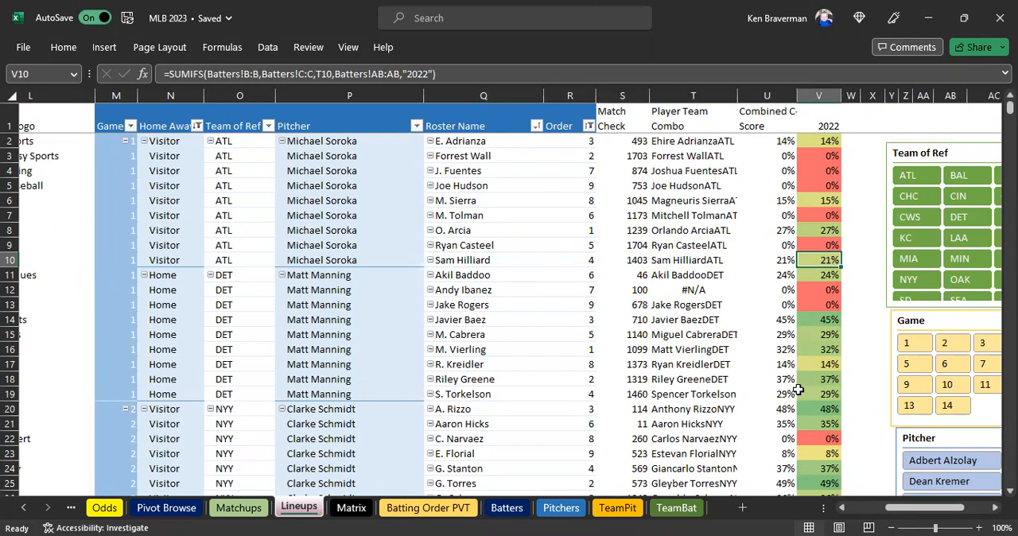
Look up Andy Ibanez from Q12 of Lineups in the Matrix sheet and set his team in E100 to DET.
click(484, 291)
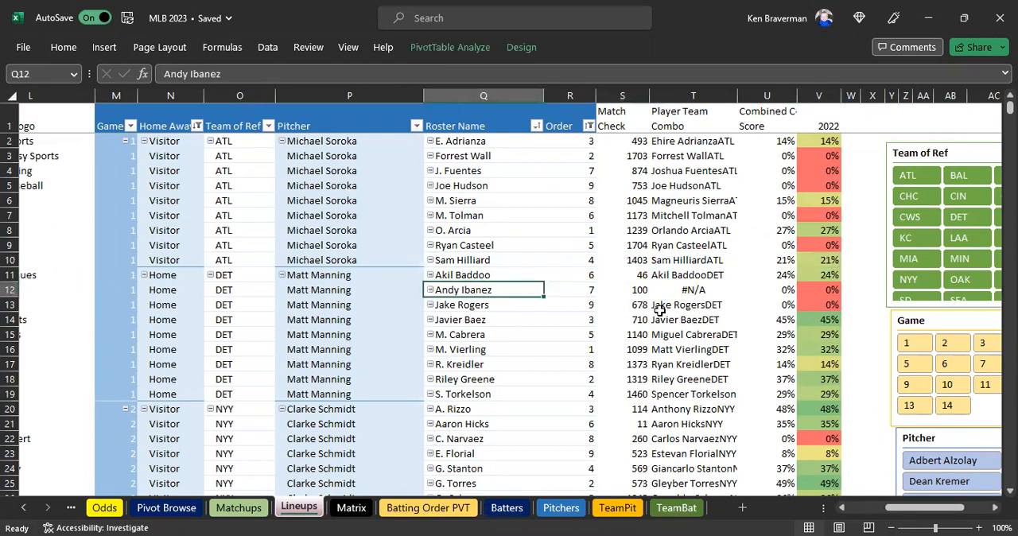
key(ctrl+c)
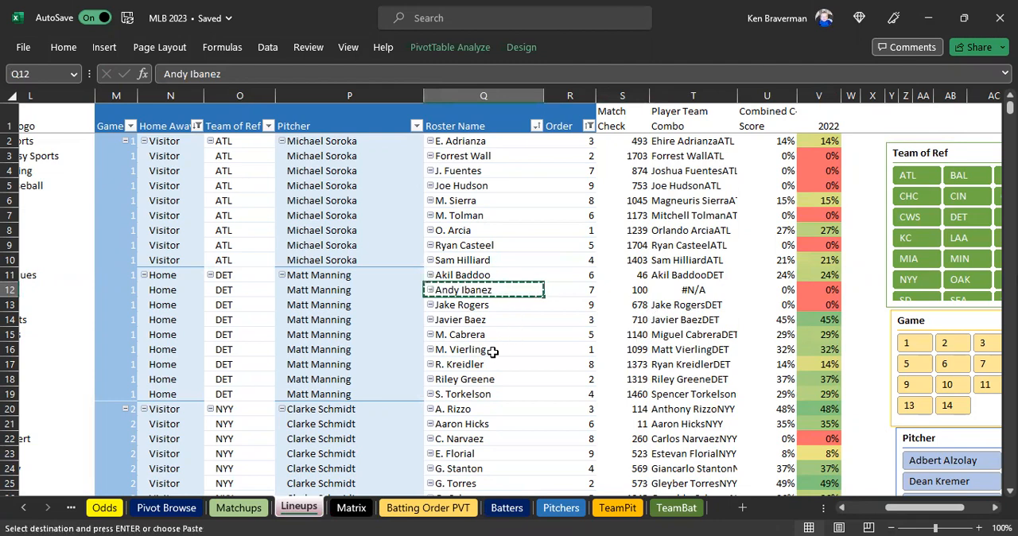
click(351, 508)
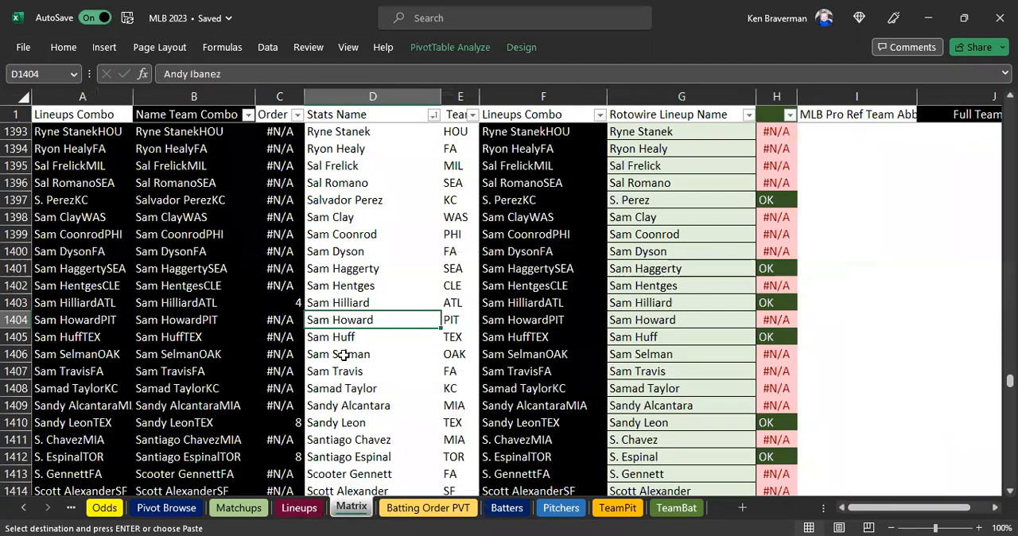
click(342, 355)
key(ctrl+f)
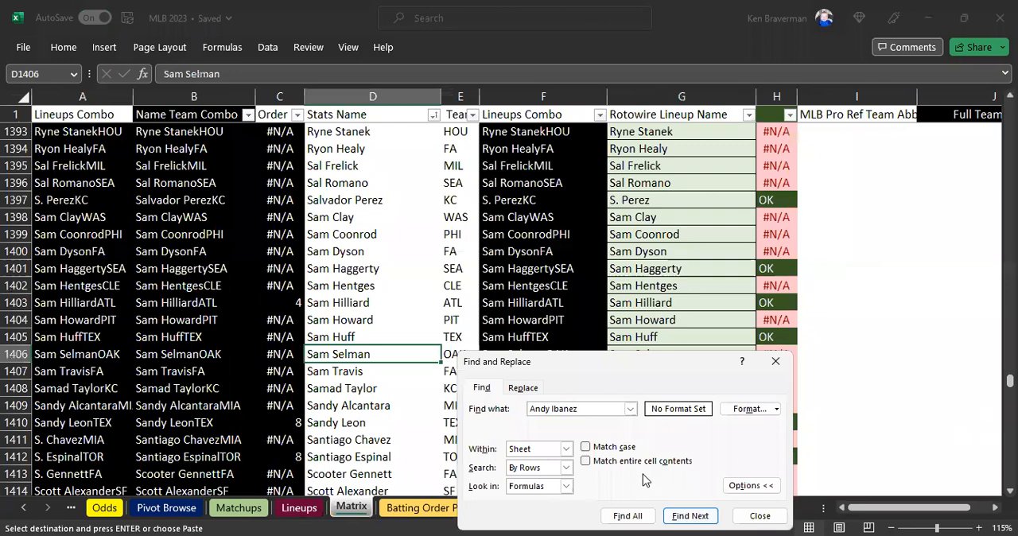
click(690, 516)
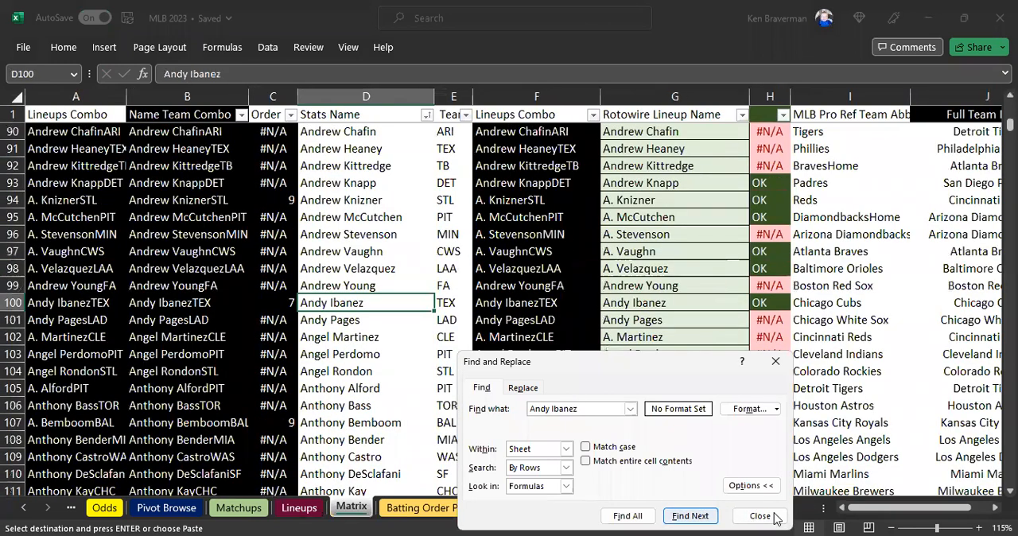
key(Escape)
key(Right)
text(DET)
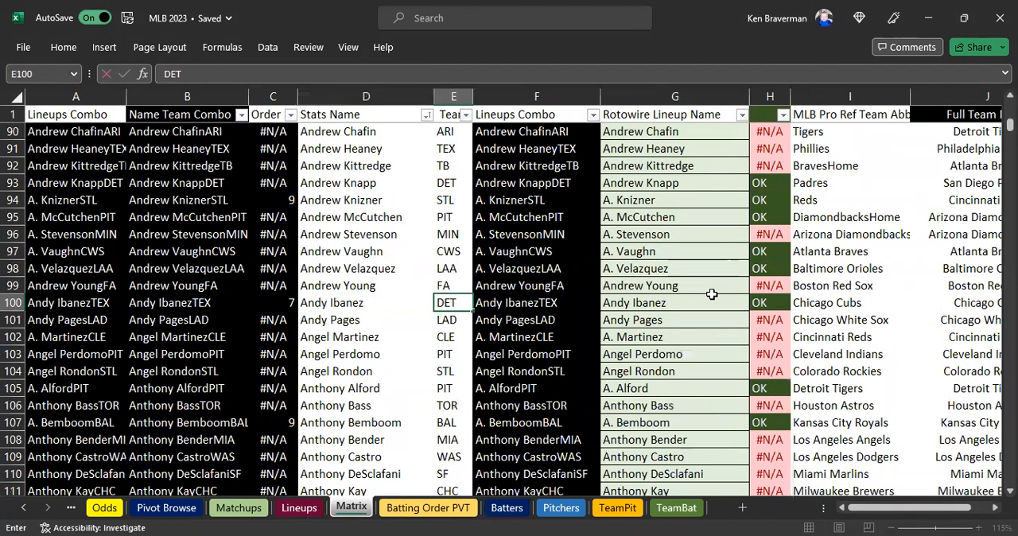
key(Return)
Find Andy Ibanez in the Batters sheet and set his team in F152 to DET.
click(506, 507)
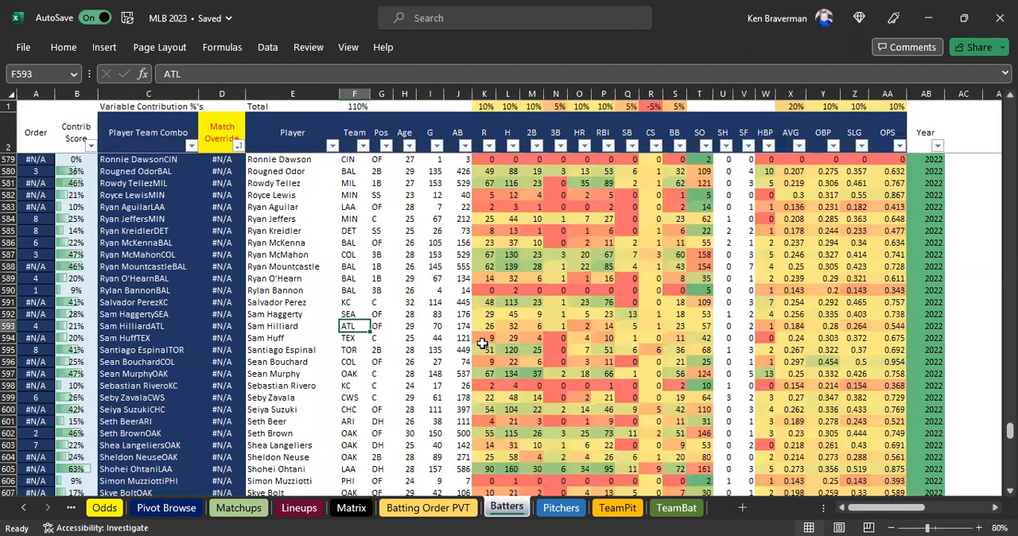
key(ctrl+f)
click(690, 516)
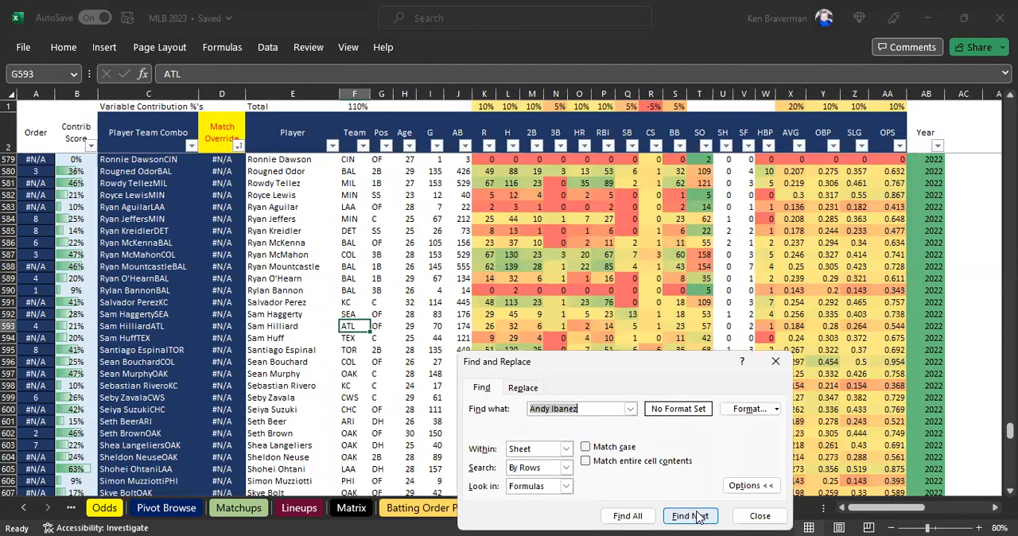
click(352, 326)
text(DET)
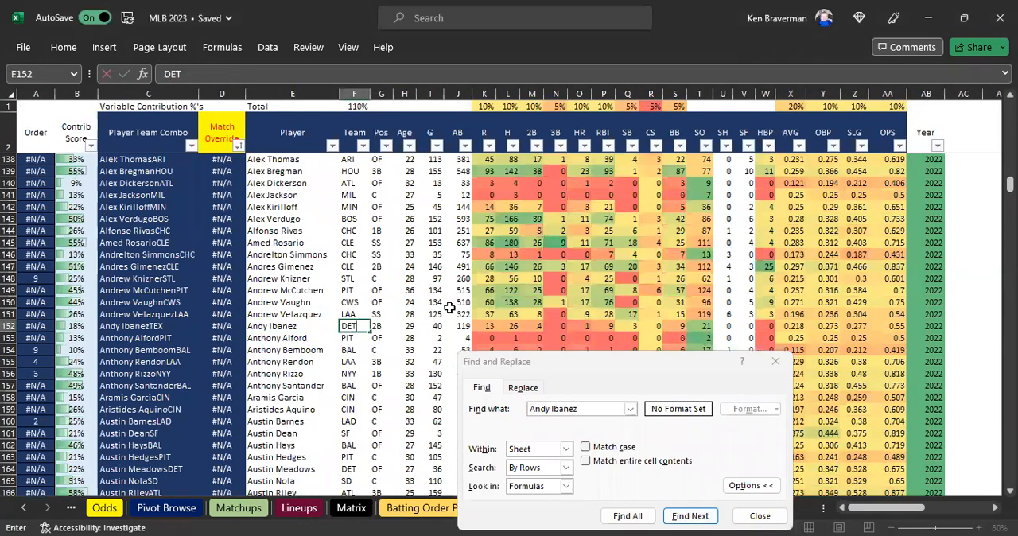
key(Return)
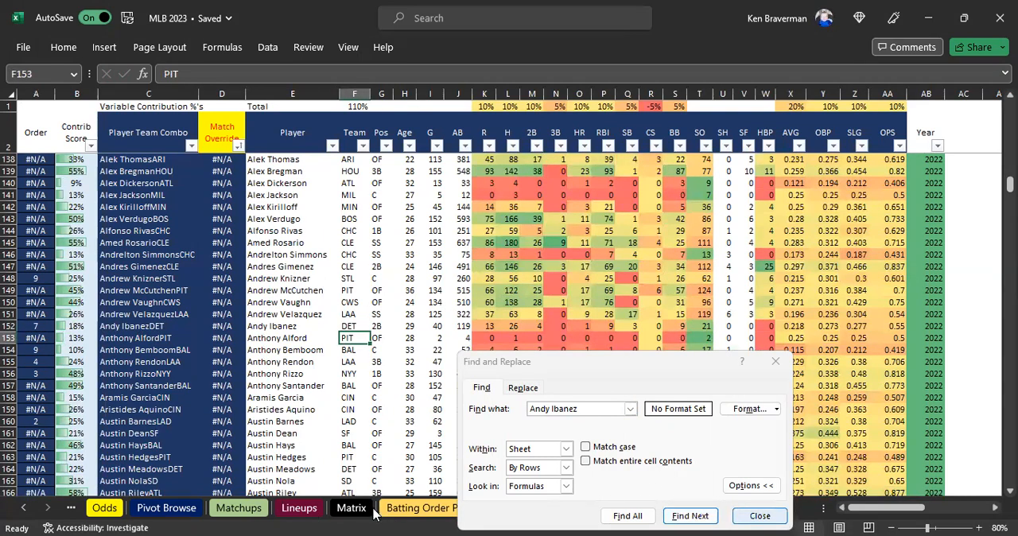
Copy the roster name Joey Meneses from Q33 of Lineups and paste it as a value into G1705 of Matrix.
click(301, 508)
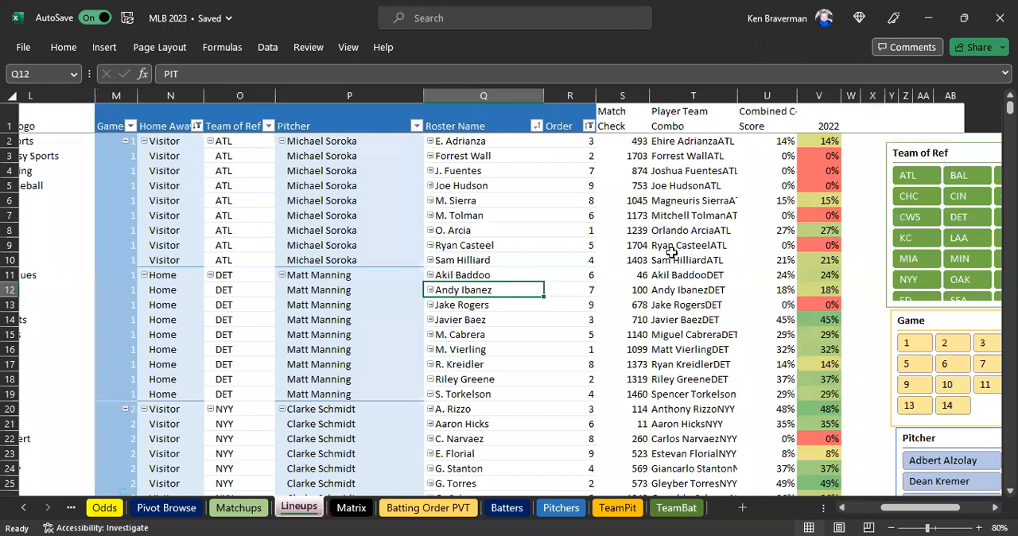
scroll(671, 253, down, 7)
click(487, 291)
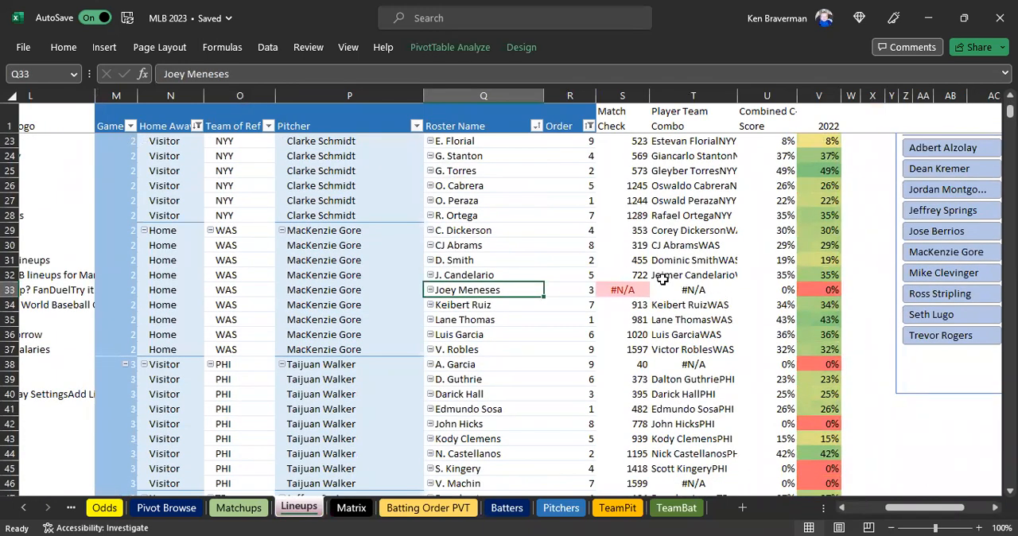
key(ctrl+c)
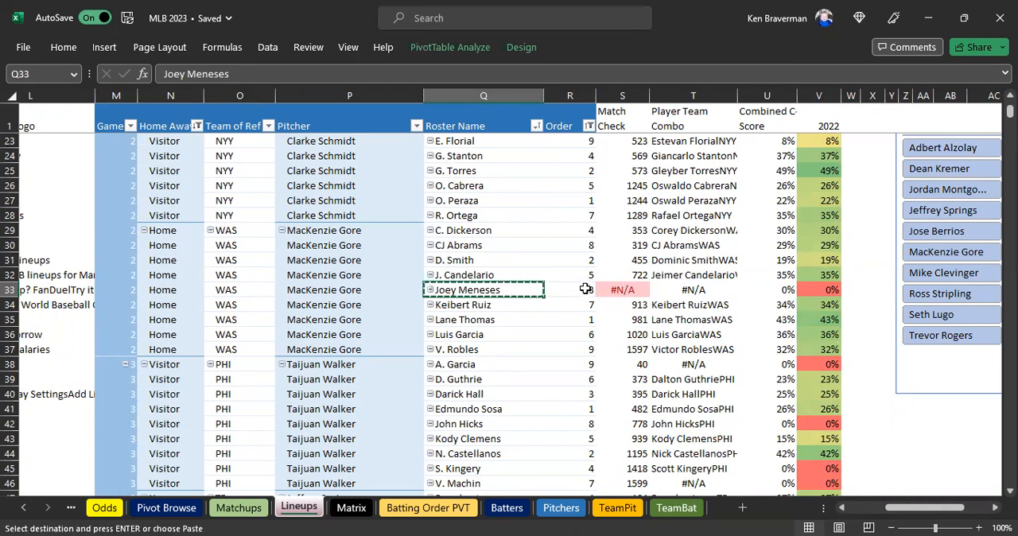
click(368, 512)
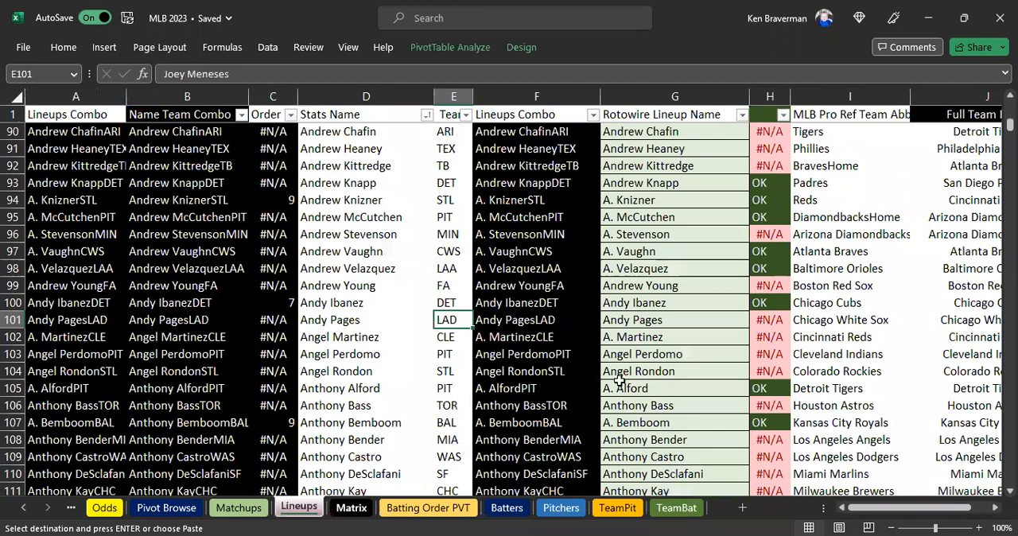
click(716, 390)
key(ctrl+Down)
click(650, 335)
click(710, 172)
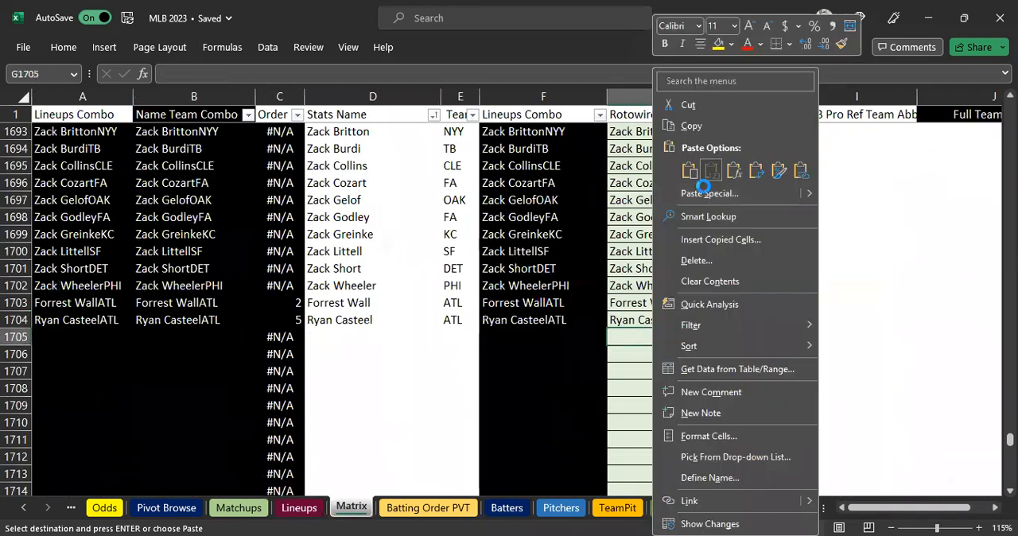
Paste Joey Meneses into Stats Name cell D1705 of Matrix and return to his row in Lineups.
click(350, 336)
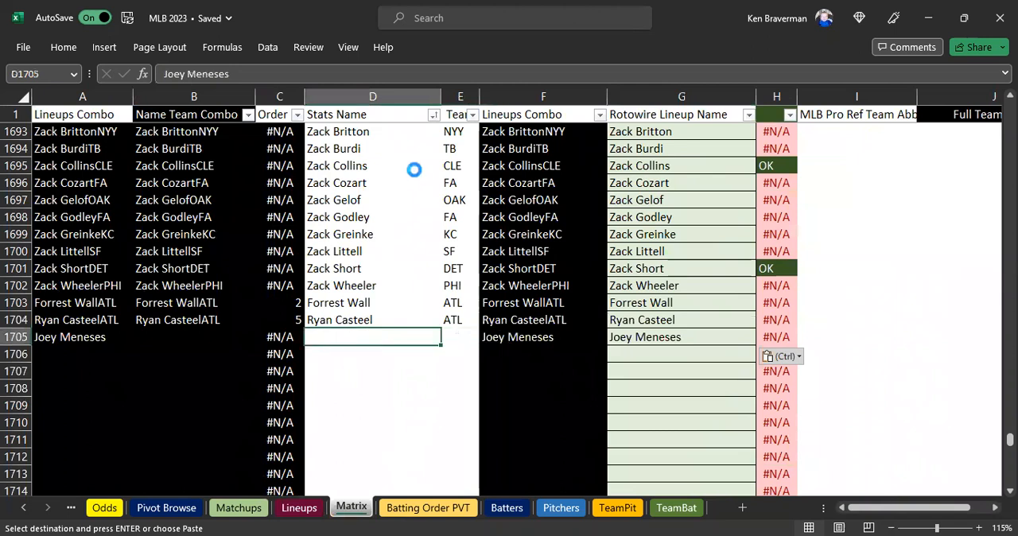
key(ctrl+v)
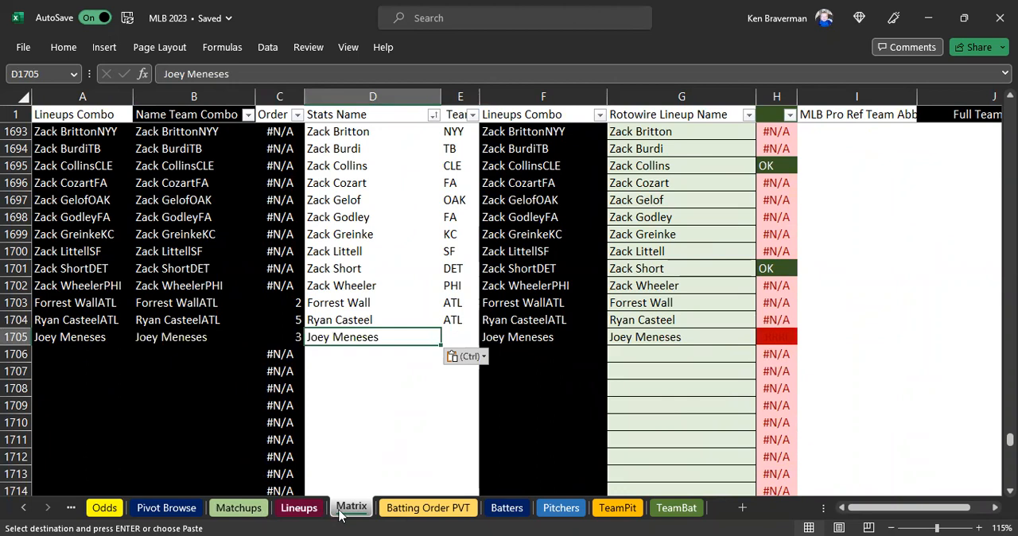
click(292, 510)
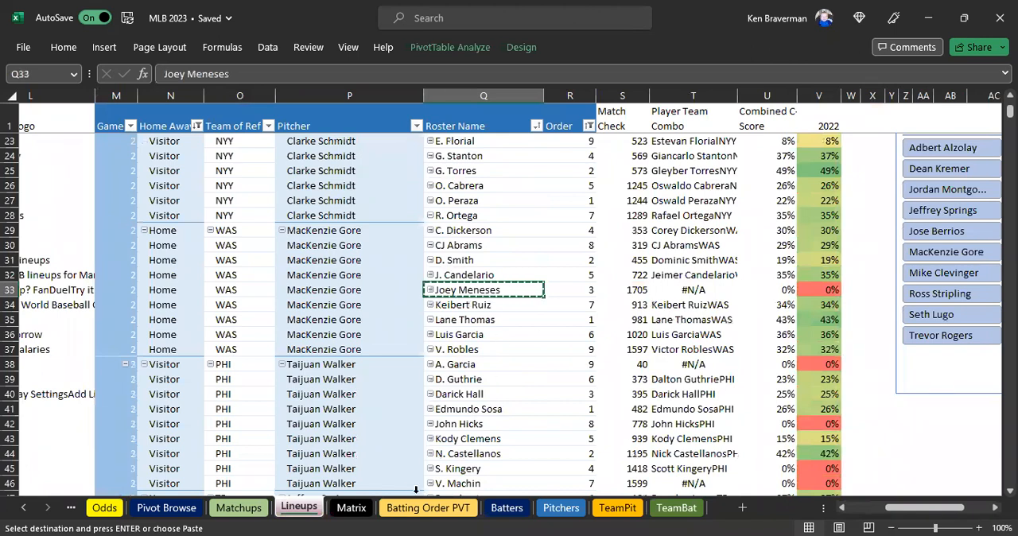
Set Joey Meneses' team in Matrix cell E1705 to WAS and check his 2022 score in V33 of Lineups.
click(350, 508)
click(463, 334)
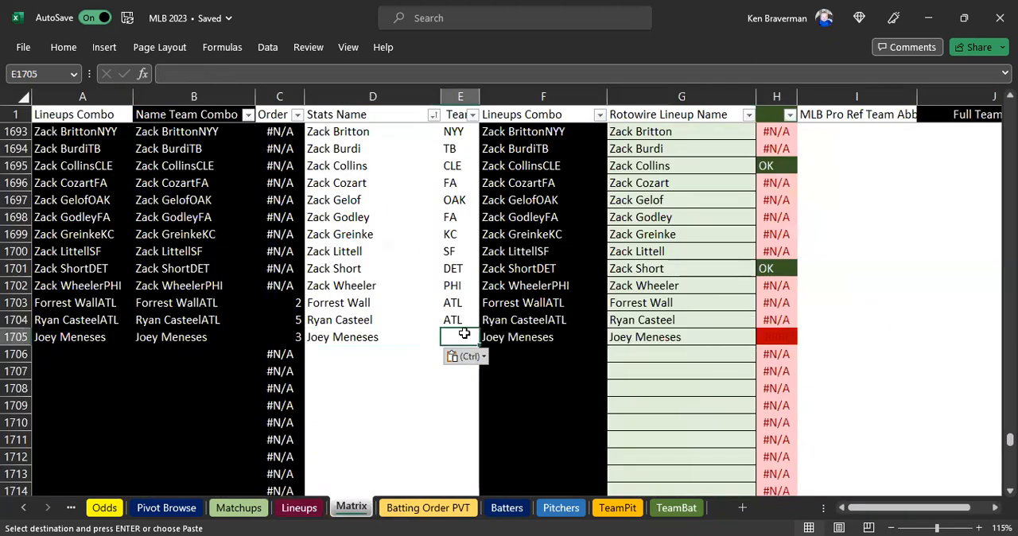
text(WAS)
key(Return)
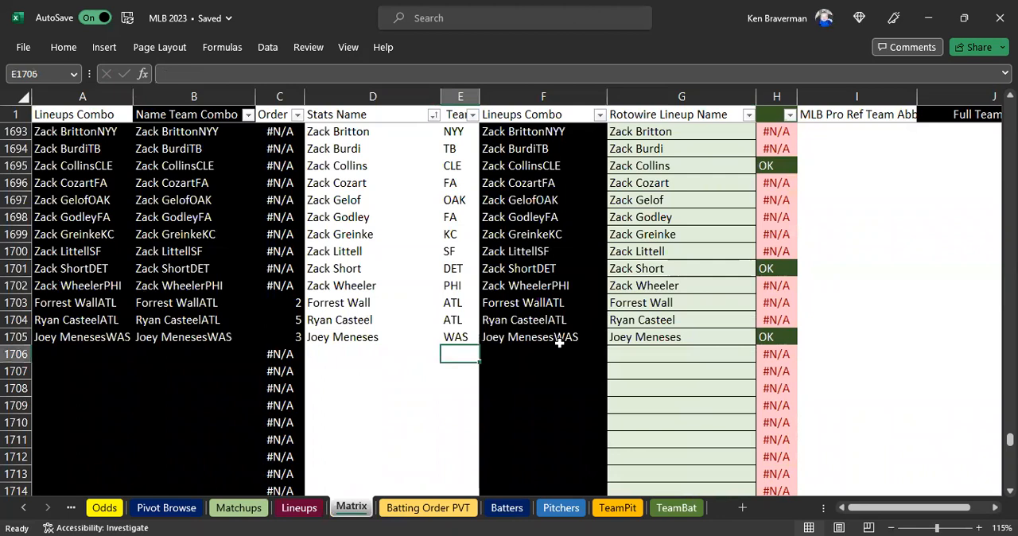
click(316, 515)
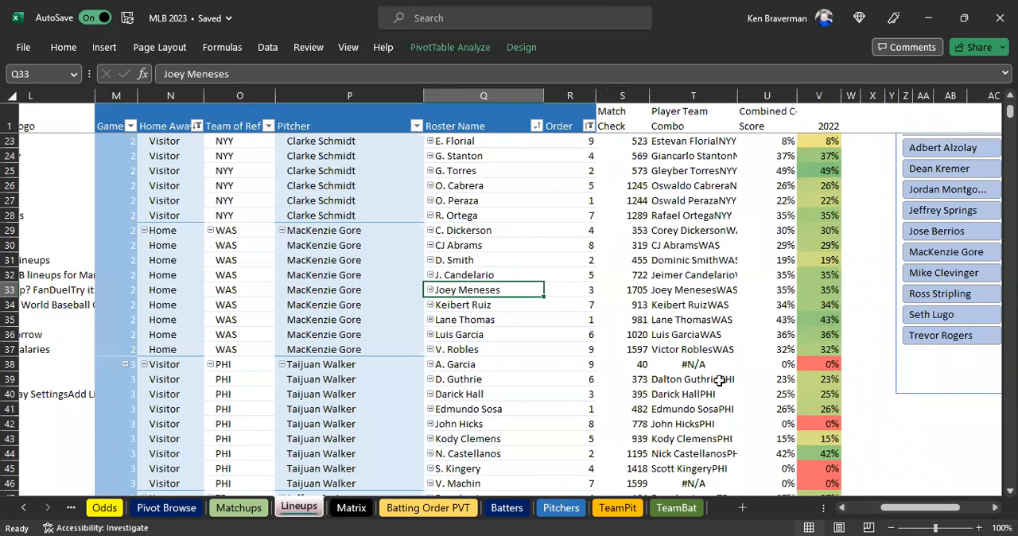
click(827, 289)
Copy the roster name A. Garcia from Q38 of Lineups and paste it as a value into G1706 of Matrix.
scroll(628, 305, down, 1)
scroll(628, 305, down, 1)
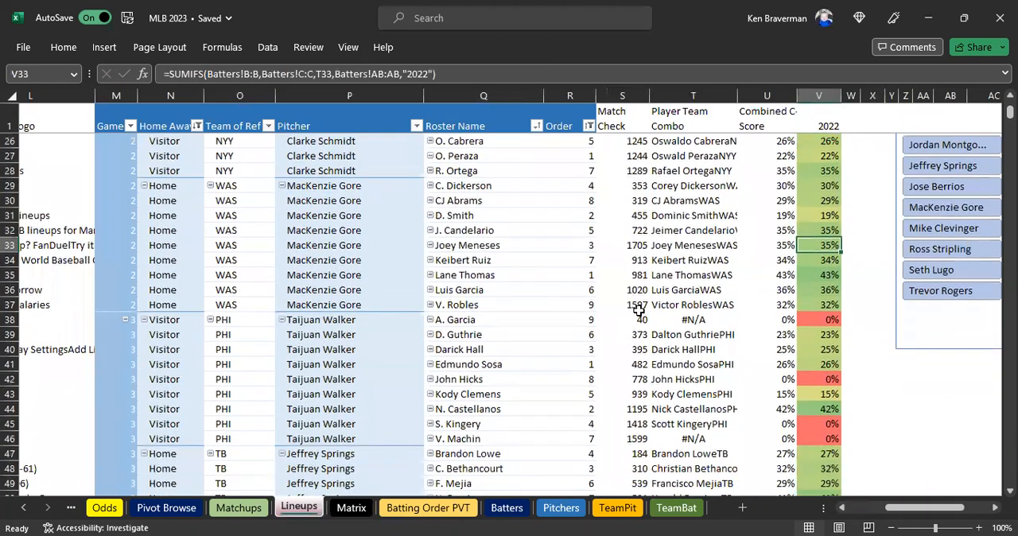
click(692, 318)
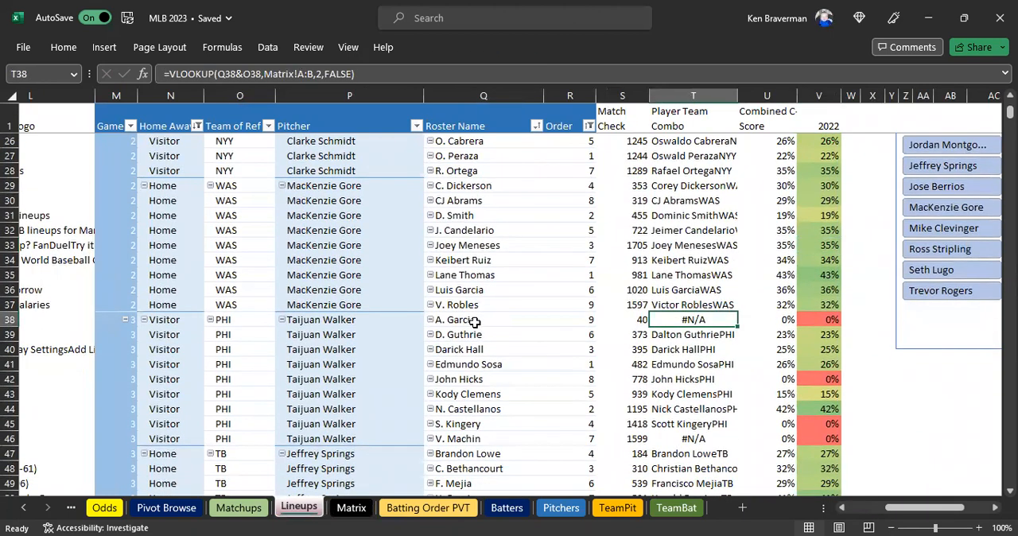
click(474, 322)
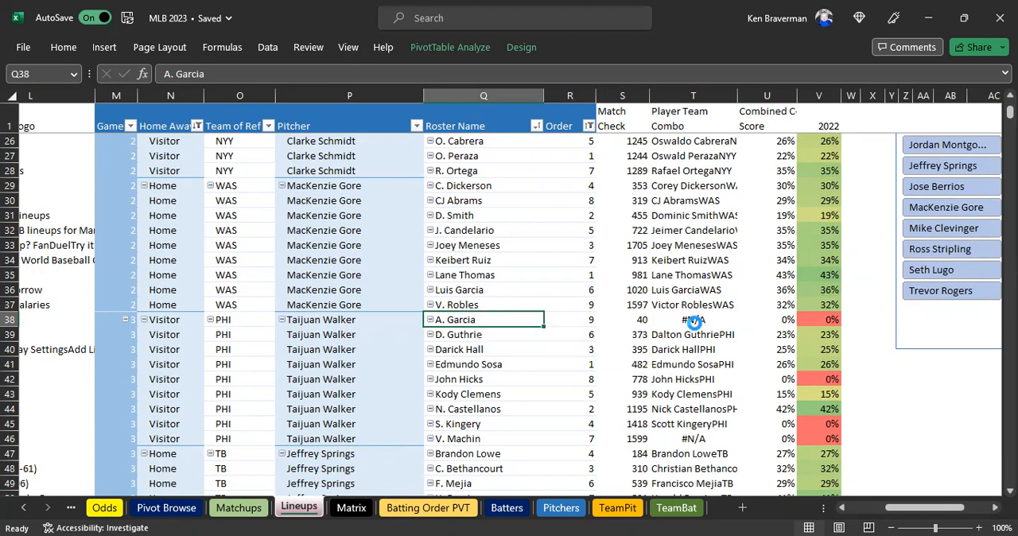
key(ctrl+c)
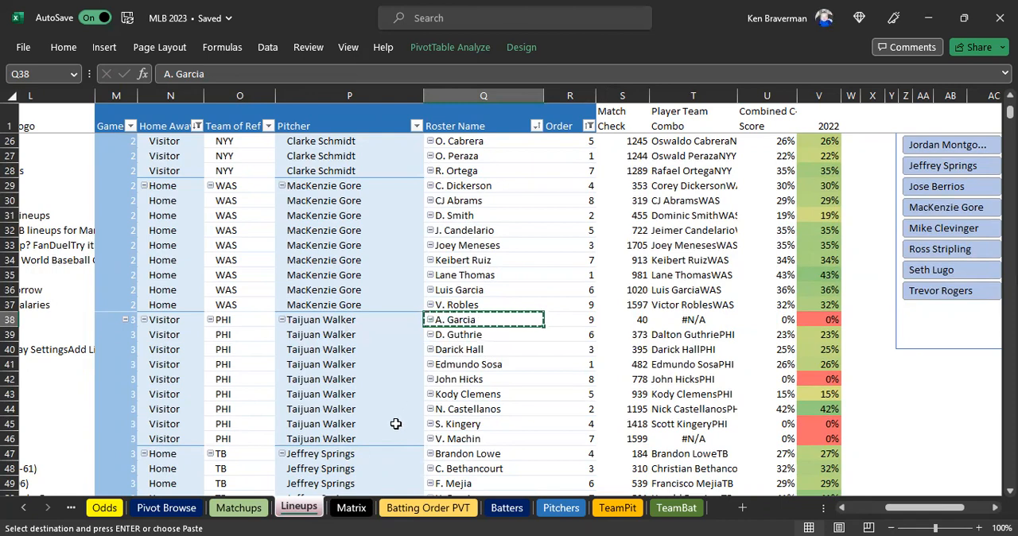
click(360, 508)
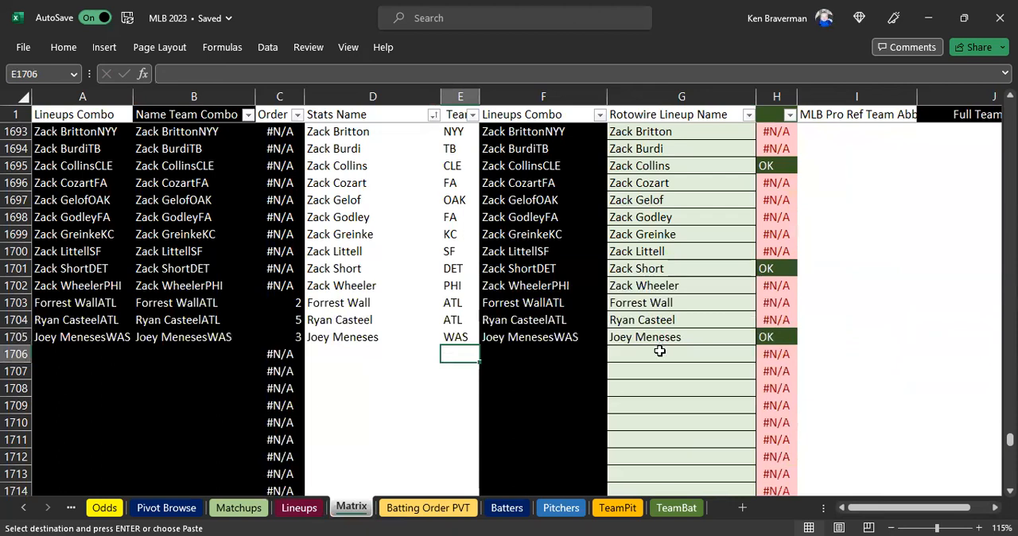
click(659, 353)
right_click(659, 354)
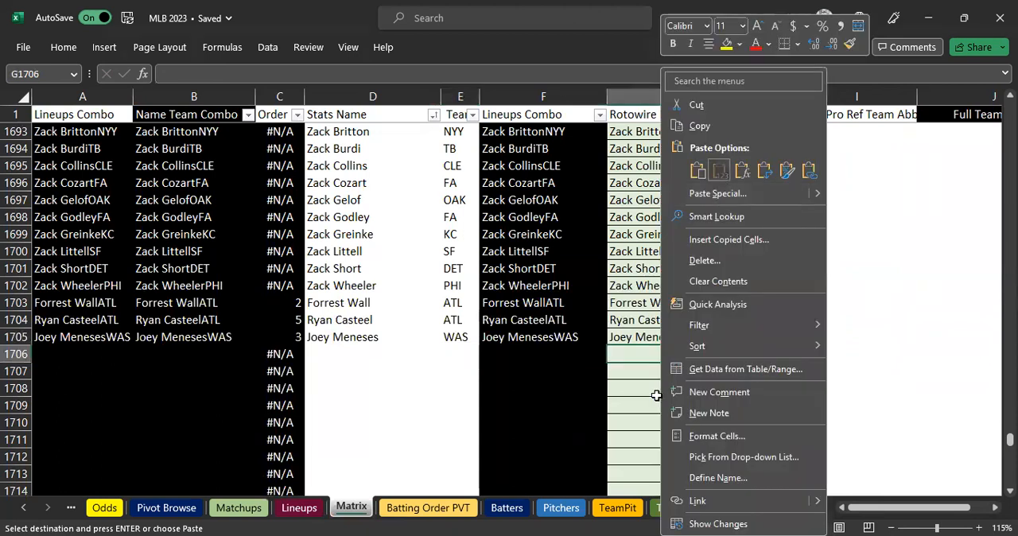
click(720, 175)
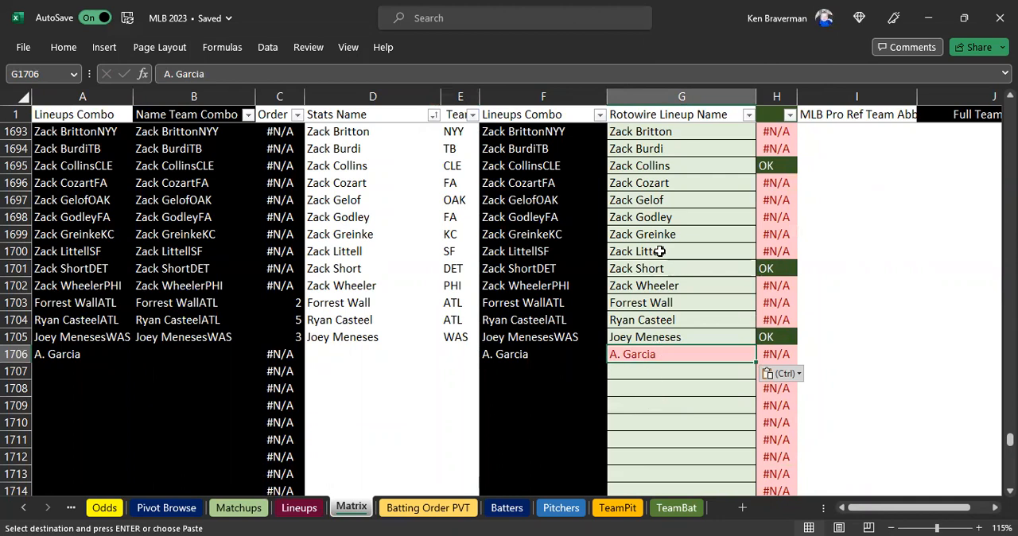
click(672, 97)
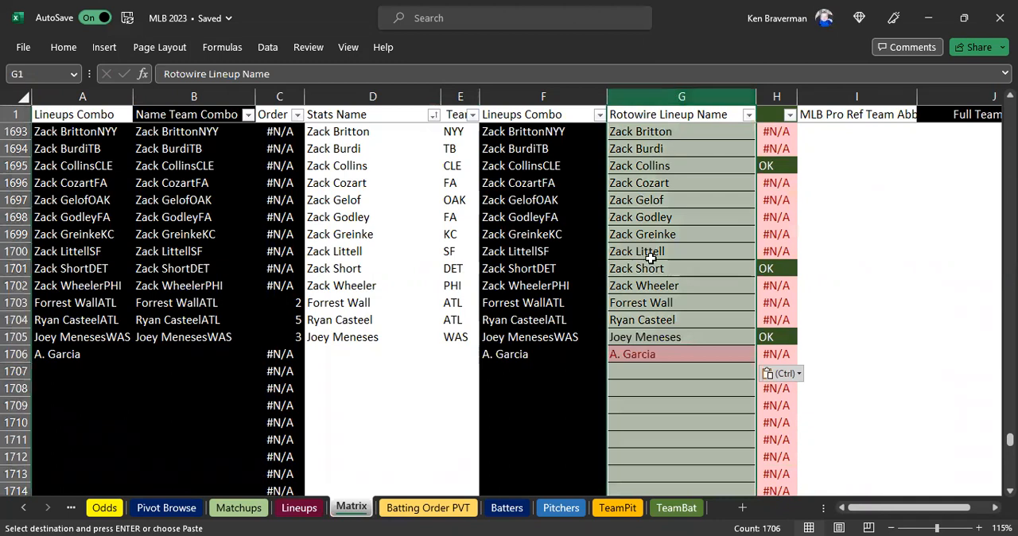
click(630, 355)
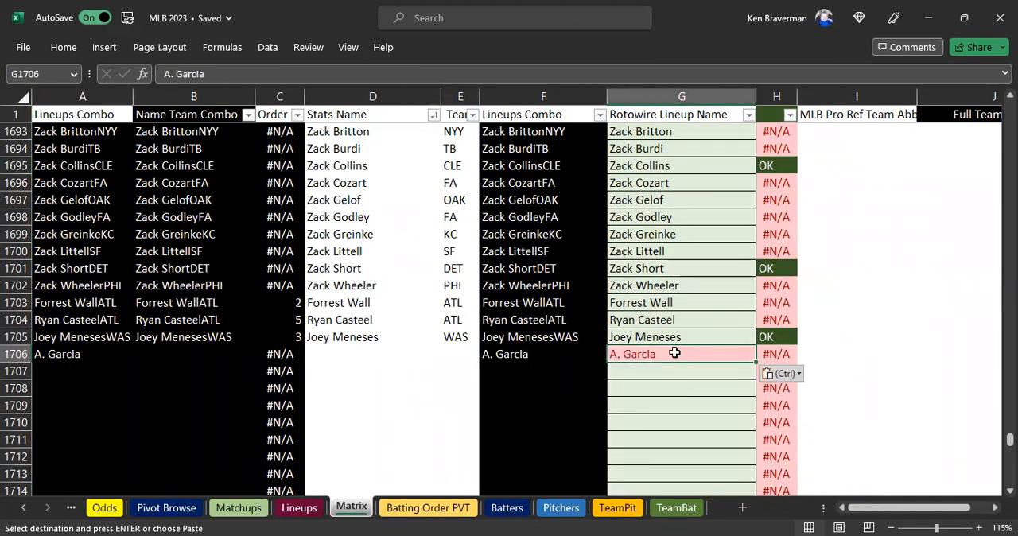
Check A. Garcia's team in Lineups and enter PHI as the team in E1706 of Matrix.
click(299, 508)
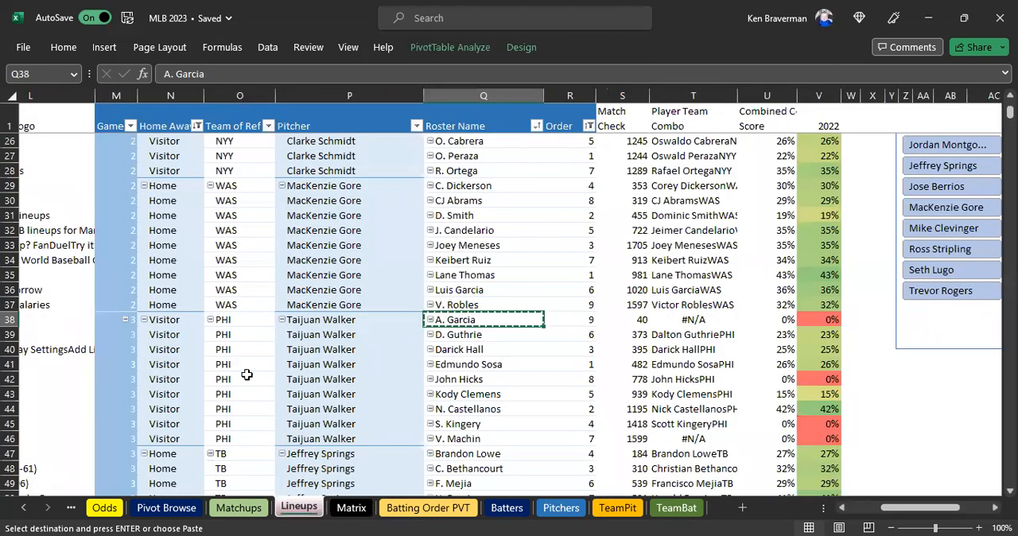
click(350, 508)
click(456, 354)
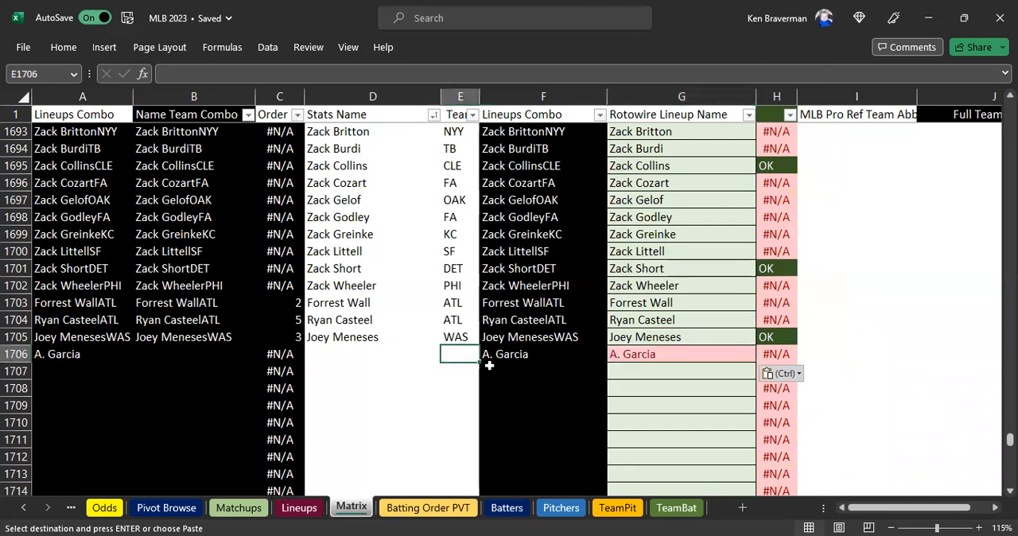
text(PHI)
key(Return)
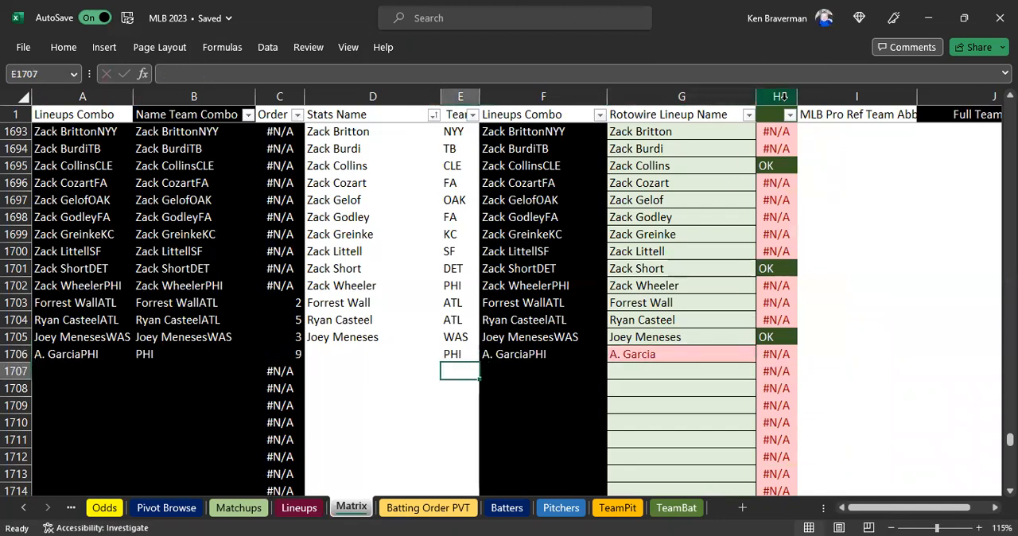
Search the Rotowire Lineup Name filter for garcia and show only the A. Garcia rows.
click(748, 117)
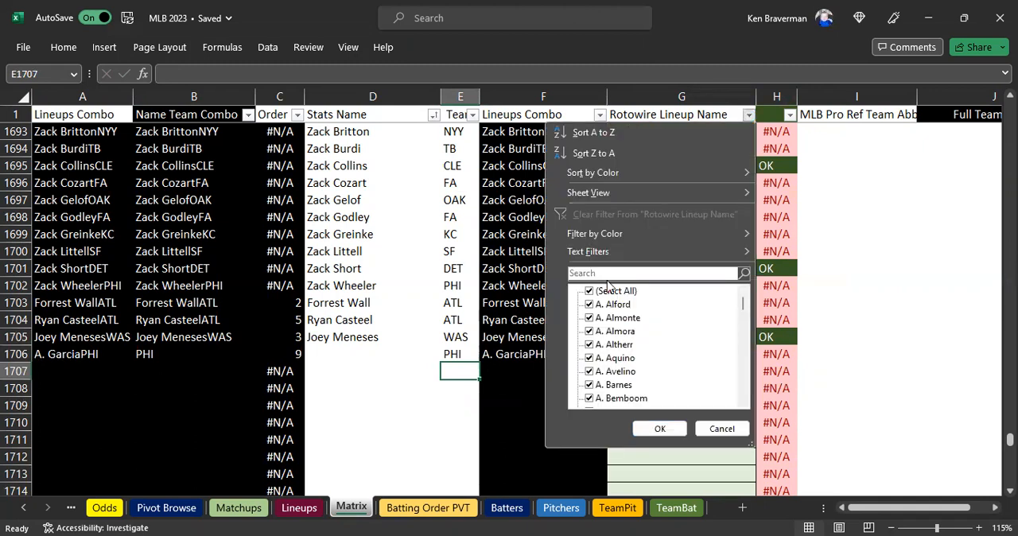
click(598, 273)
text(garcia)
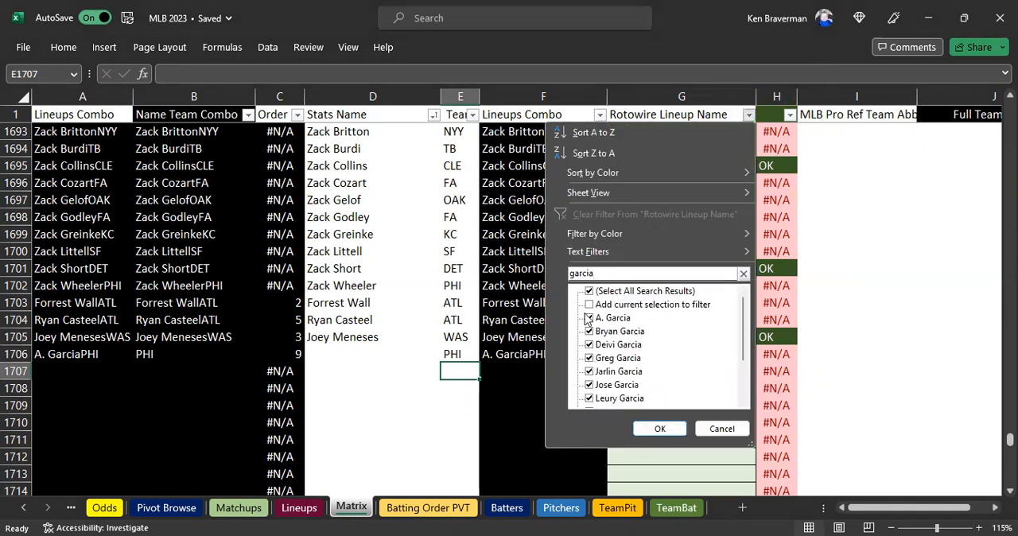
click(589, 291)
click(589, 318)
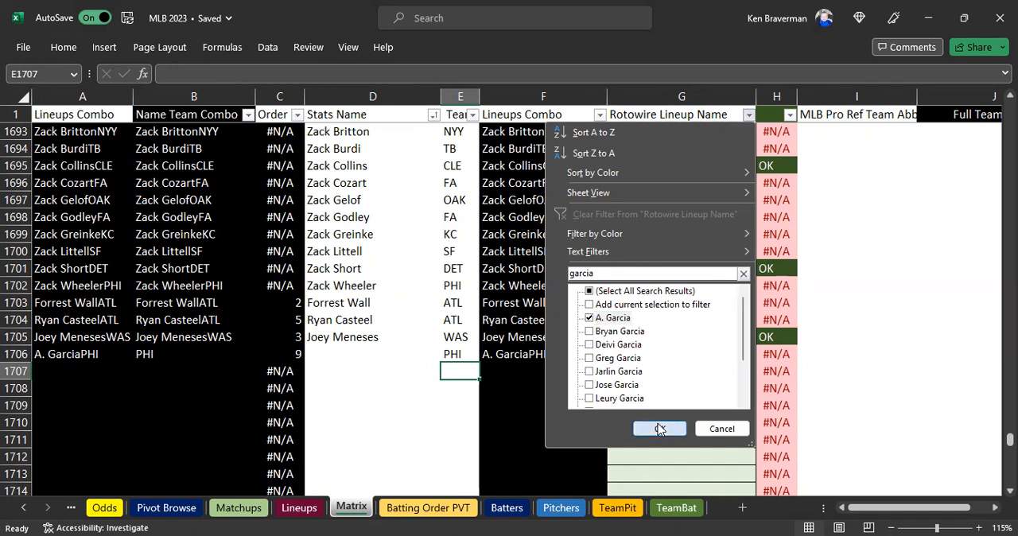
click(659, 430)
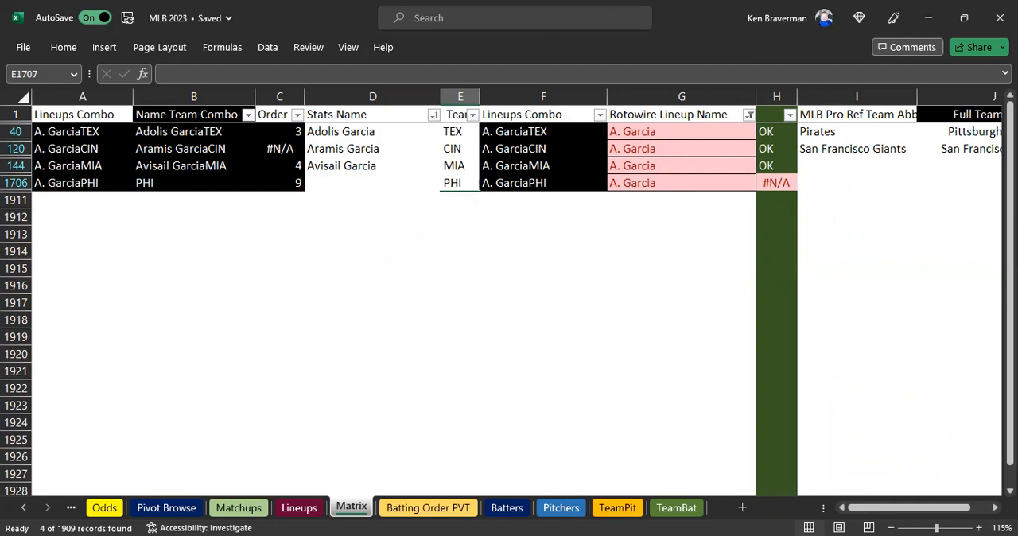
Switch to the browser, return to RotoWire's daily lineups and open A. Garcia's player page from the PHI lineup.
key(alt+Tab)
click(14, 38)
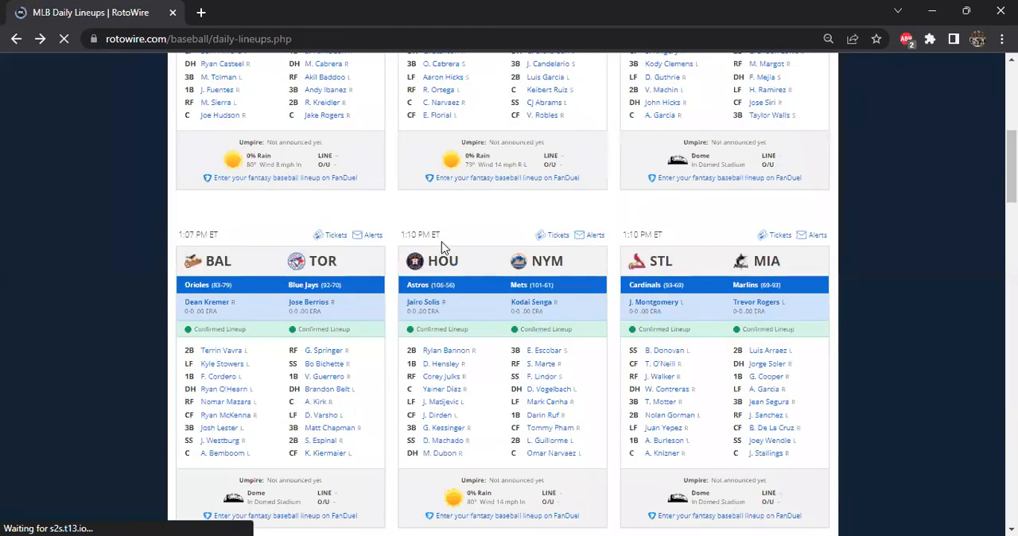
scroll(618, 273, up, 2)
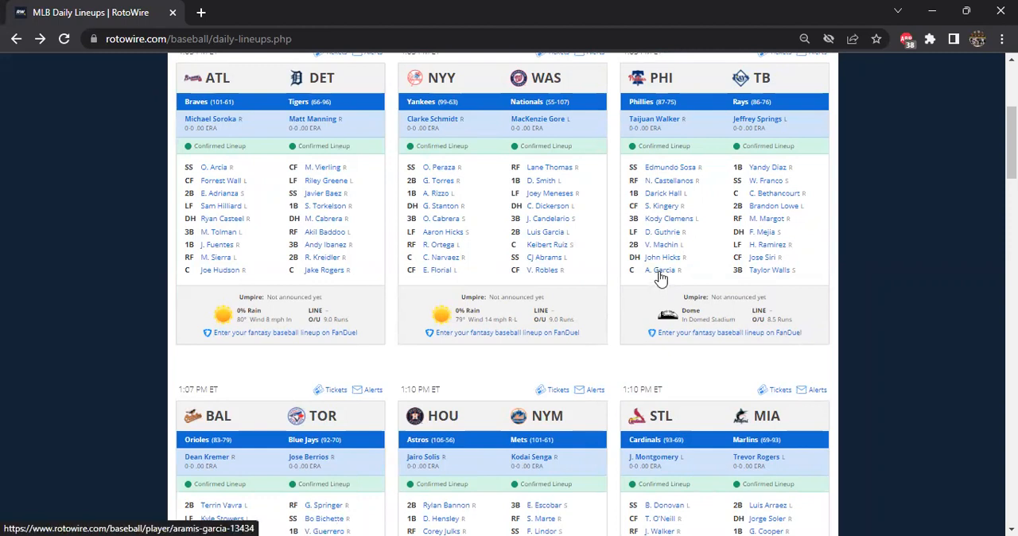
click(660, 275)
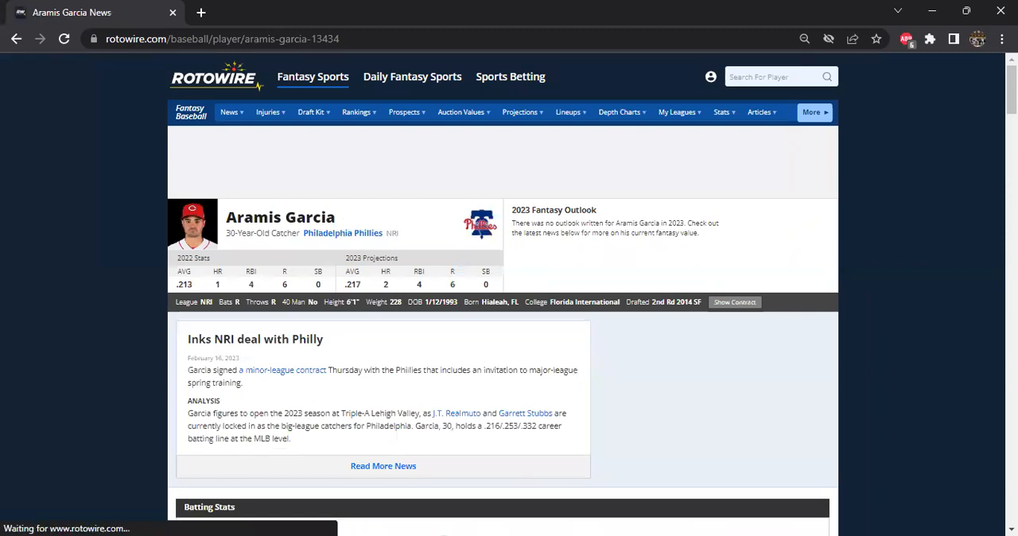
Return to the Matrix sheet in Excel and set Aramis Garcia's team in E120 to PHI.
key(alt+Tab)
click(374, 151)
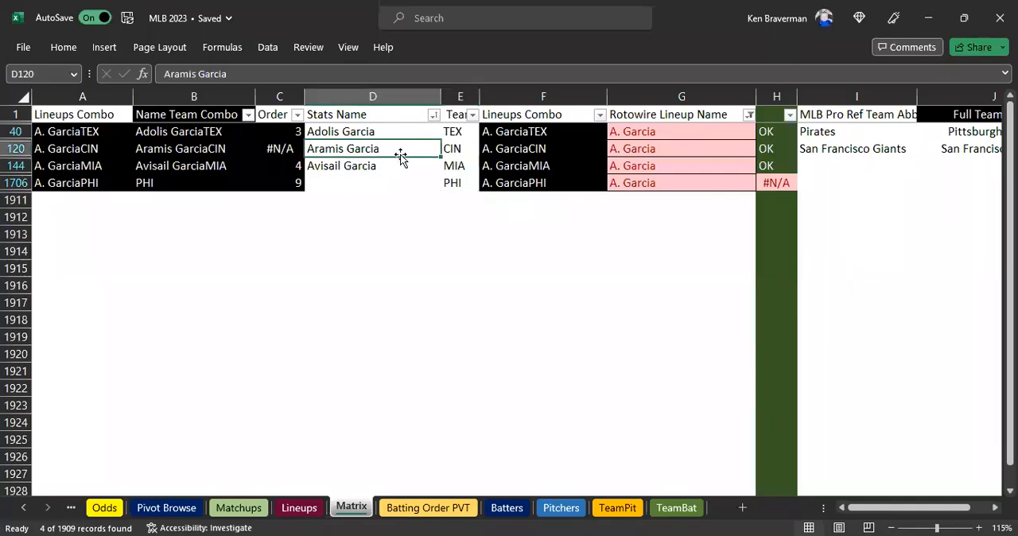
click(454, 151)
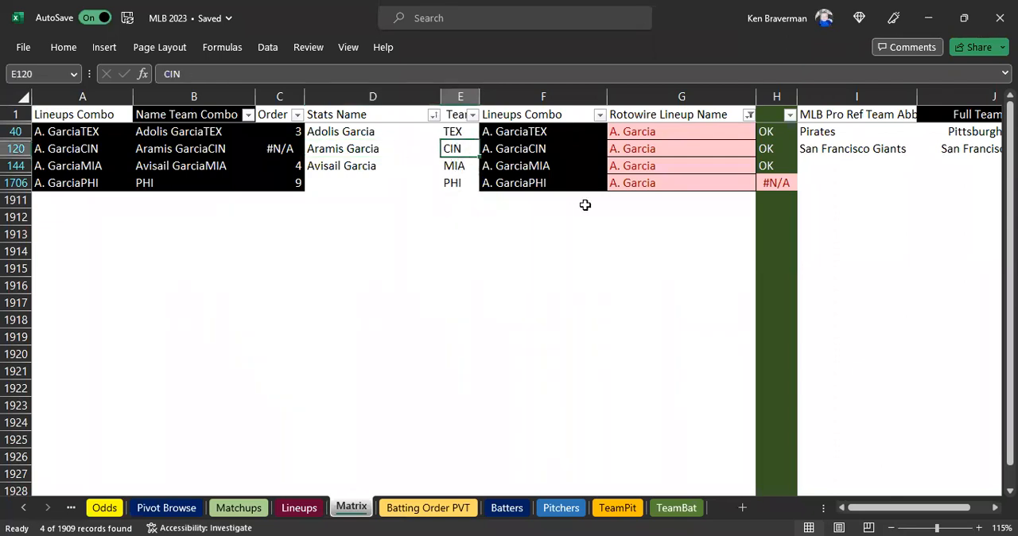
text(PHI)
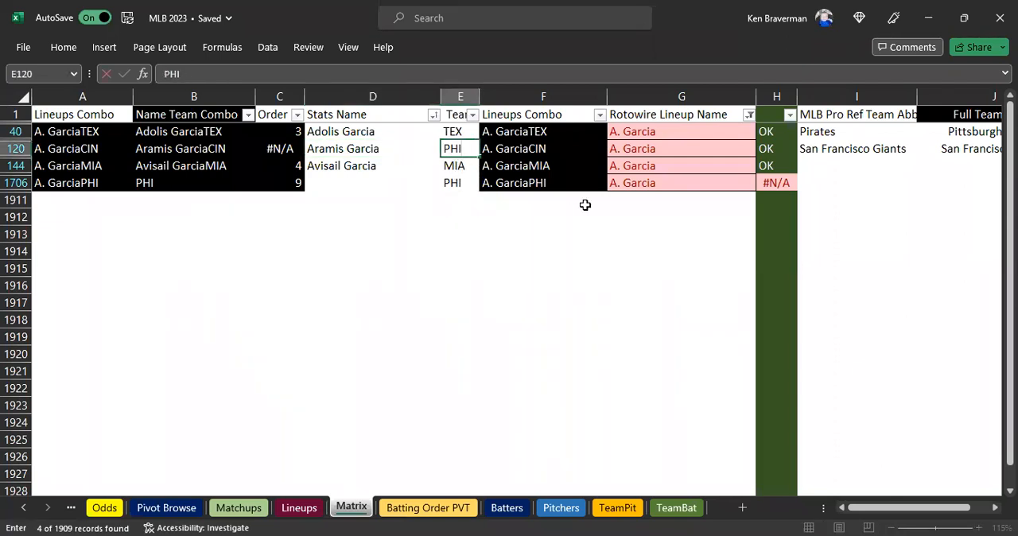
key(Return)
Clear the duplicate A. Garcia entry in row 1706 of Matrix, emptying team cell E1706 and name cell G1706.
click(469, 191)
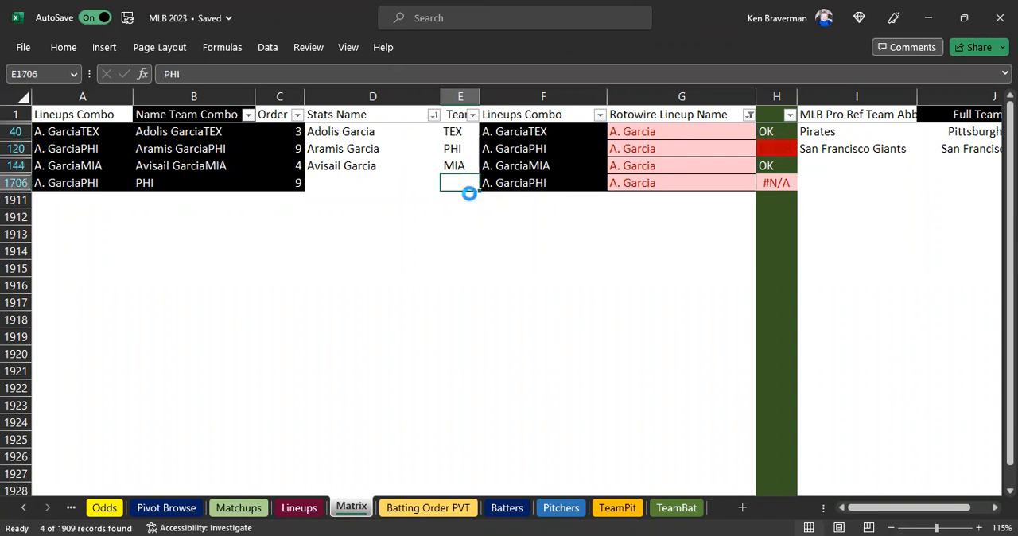
key(Right)
key(Right)
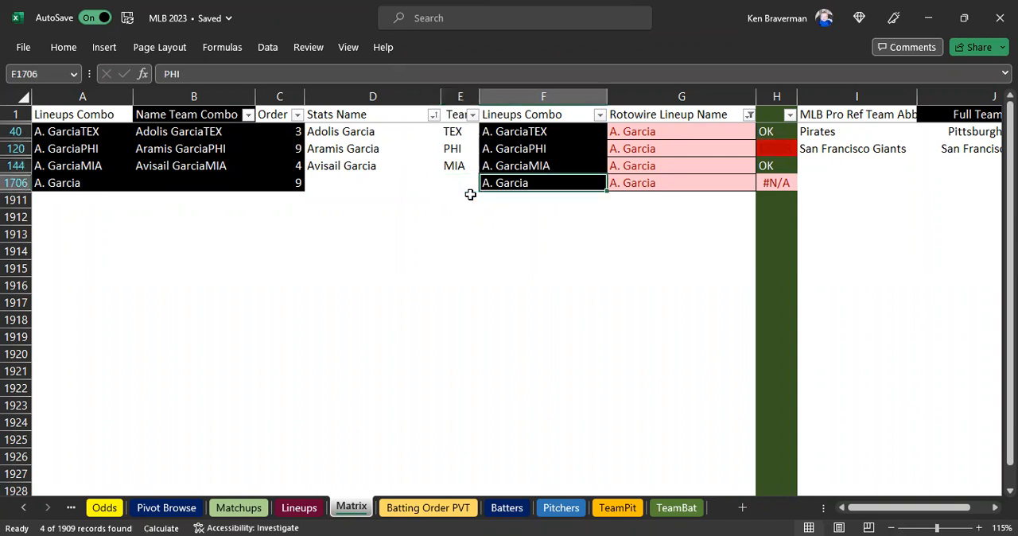
key(Down)
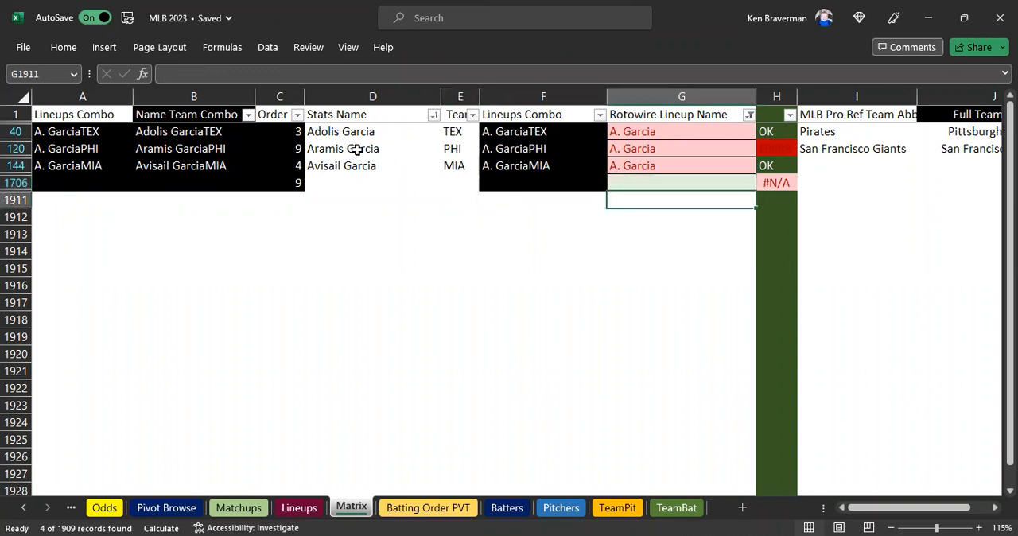
Copy Aramis Garcia's name from D120 of Matrix, find him in the Batters sheet and set his team in F158 to PHI.
click(357, 149)
key(ctrl+c)
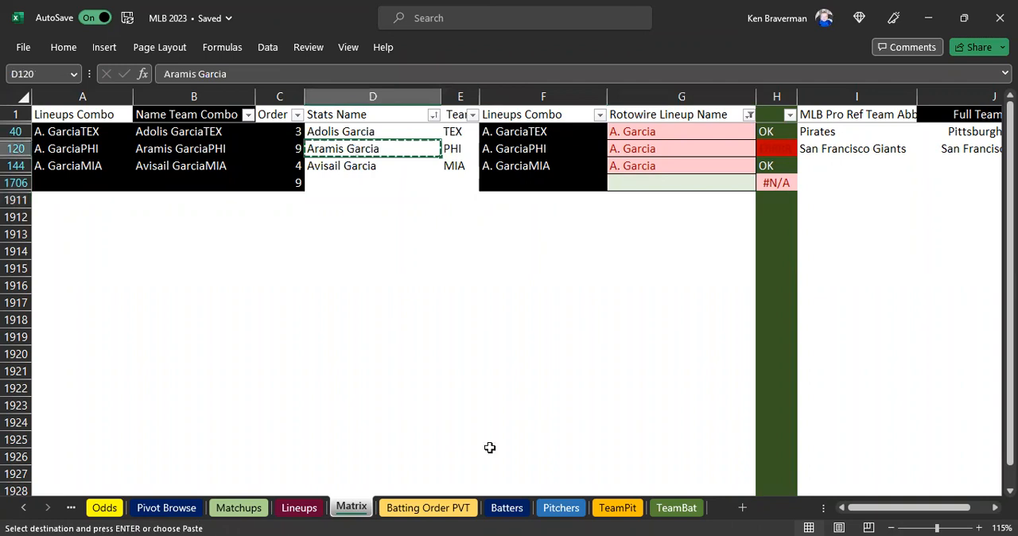
key(alt+Tab)
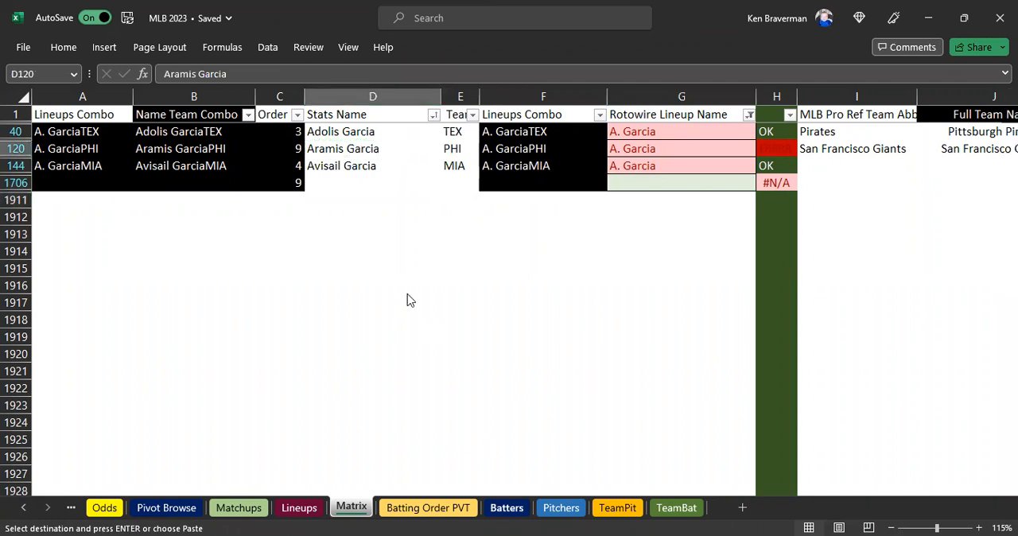
key(ctrl+Page_Down)
key(ctrl+Page_Down)
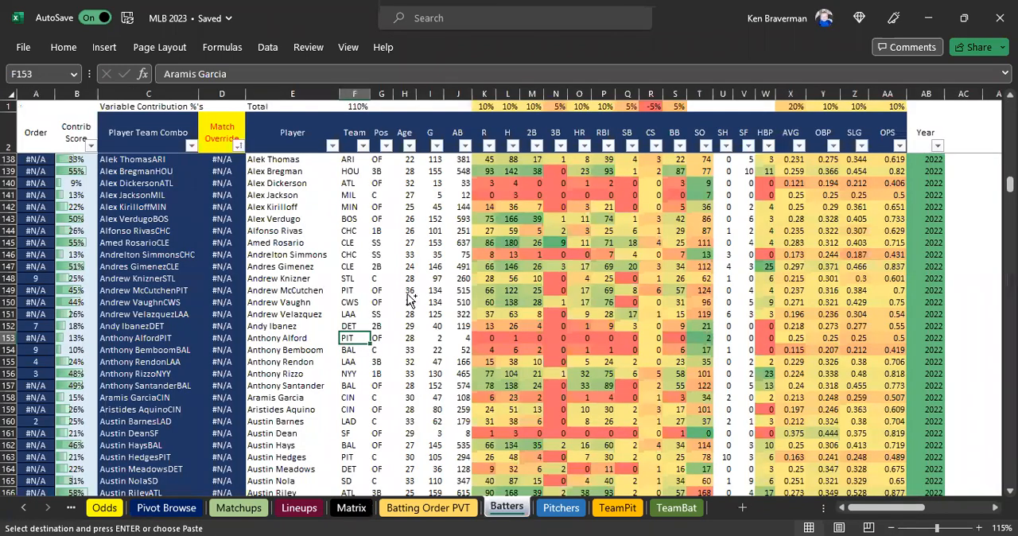
key(ctrl+f)
click(682, 516)
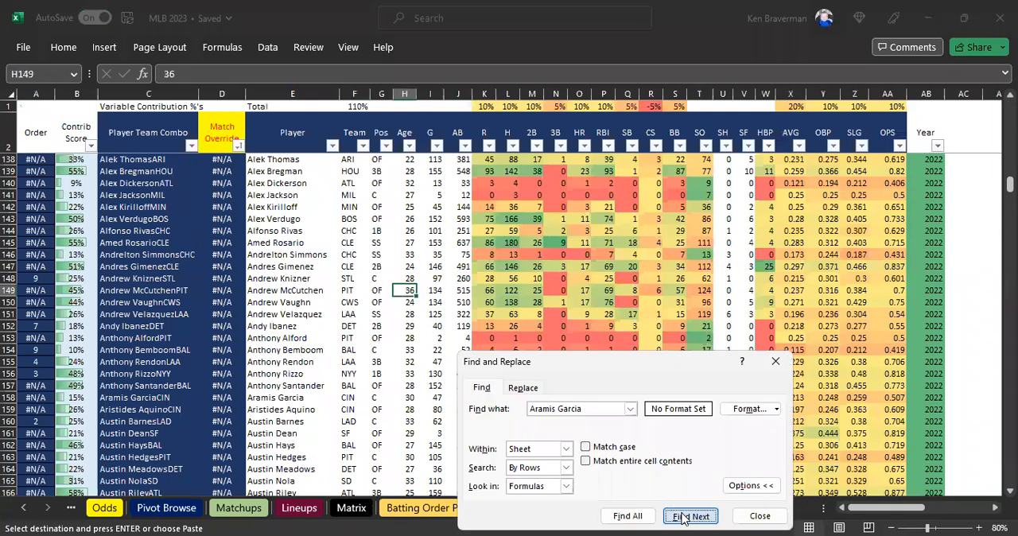
click(757, 516)
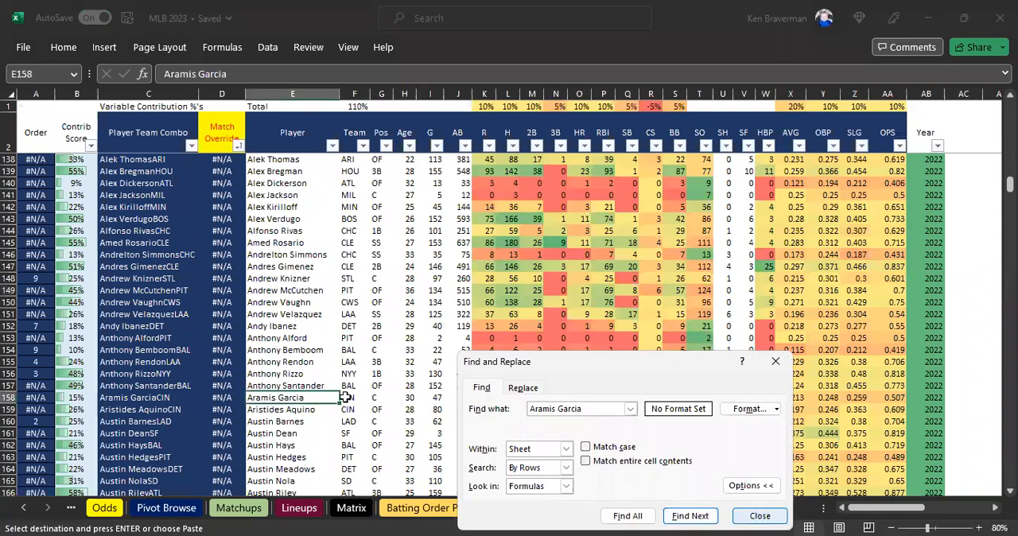
key(Right)
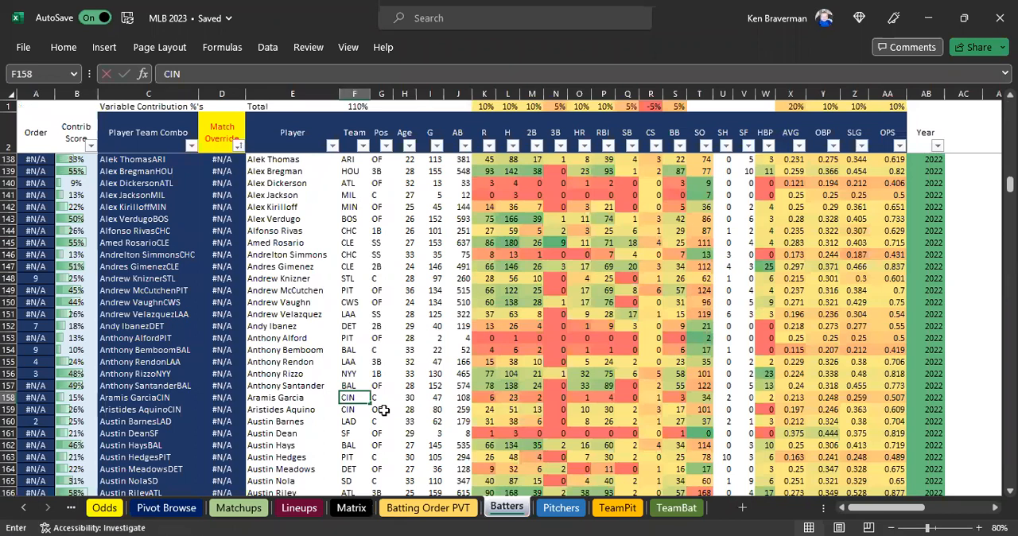
key(Return)
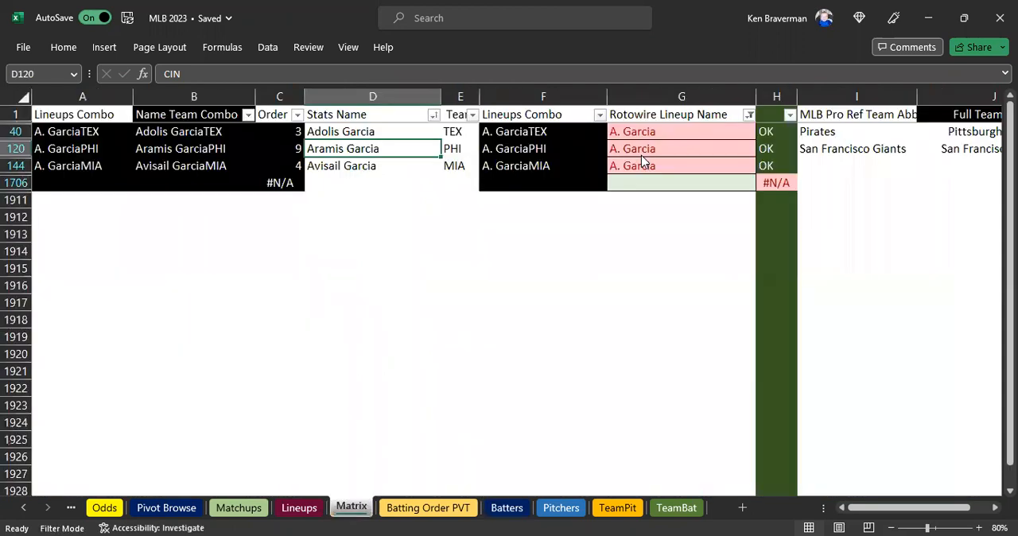
Return to the Matrix sheet, clear the filter on Rotowire Lineup Name and go to the last filled entry in that column.
click(749, 115)
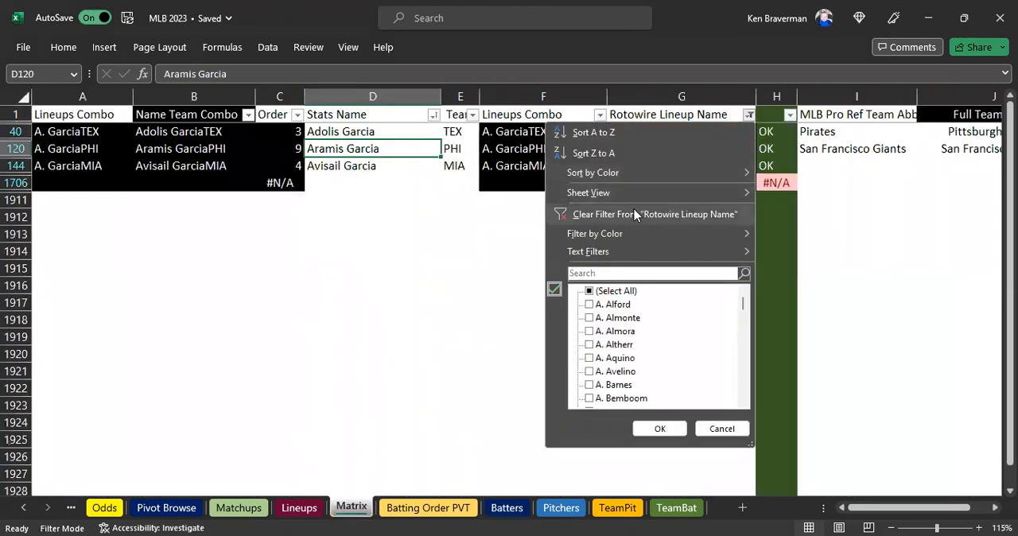
click(636, 214)
click(659, 268)
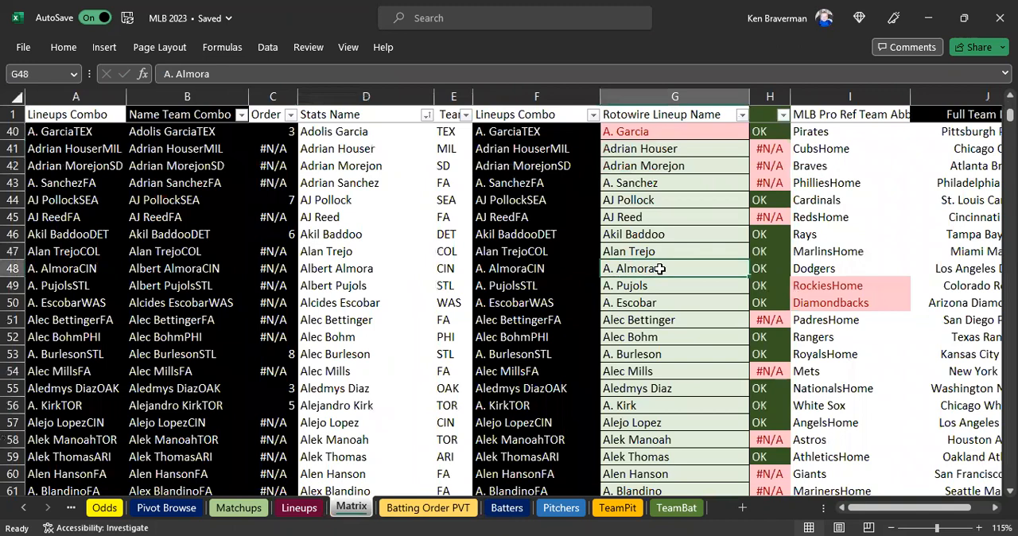
key(ctrl+Down)
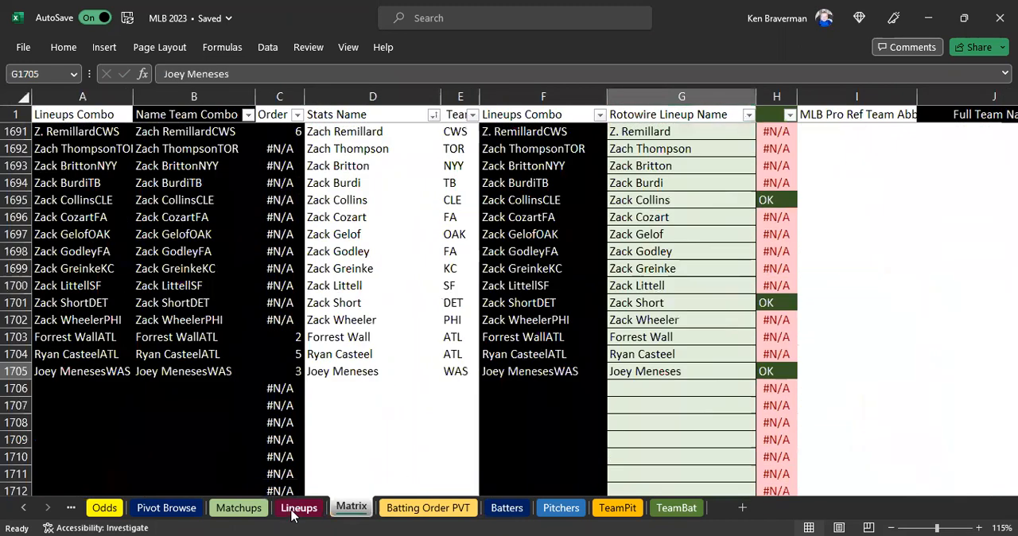
Examine the match checks, player team combos and 2022 scores in the Lineups sheet from PHI through the KC and CWS lineups.
click(299, 507)
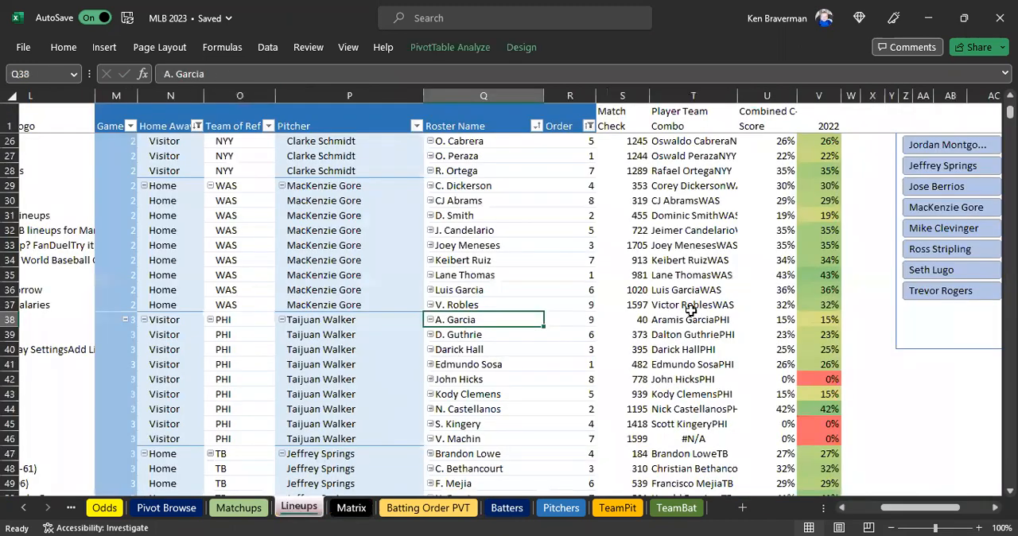
scroll(700, 239, down, 2)
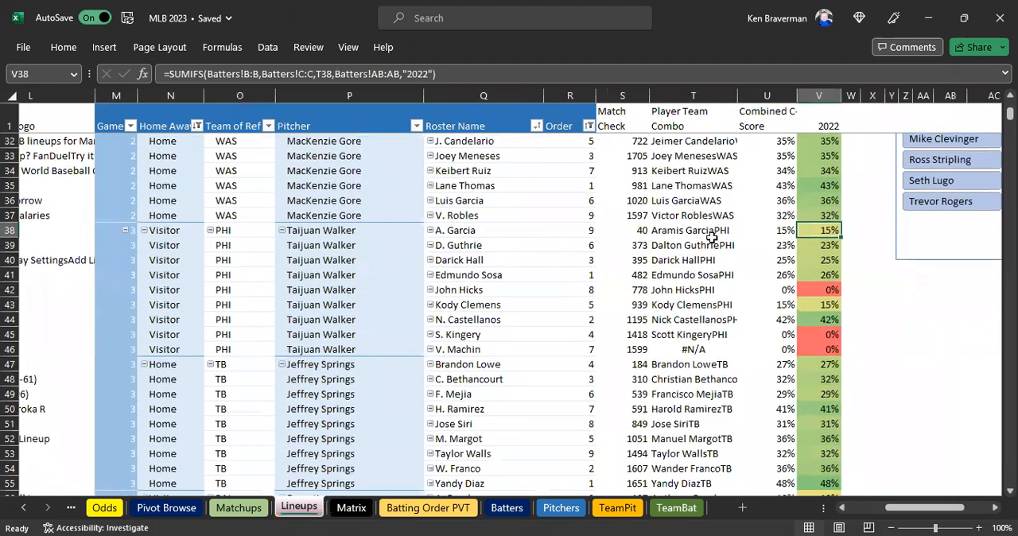
scroll(613, 286, down, 10)
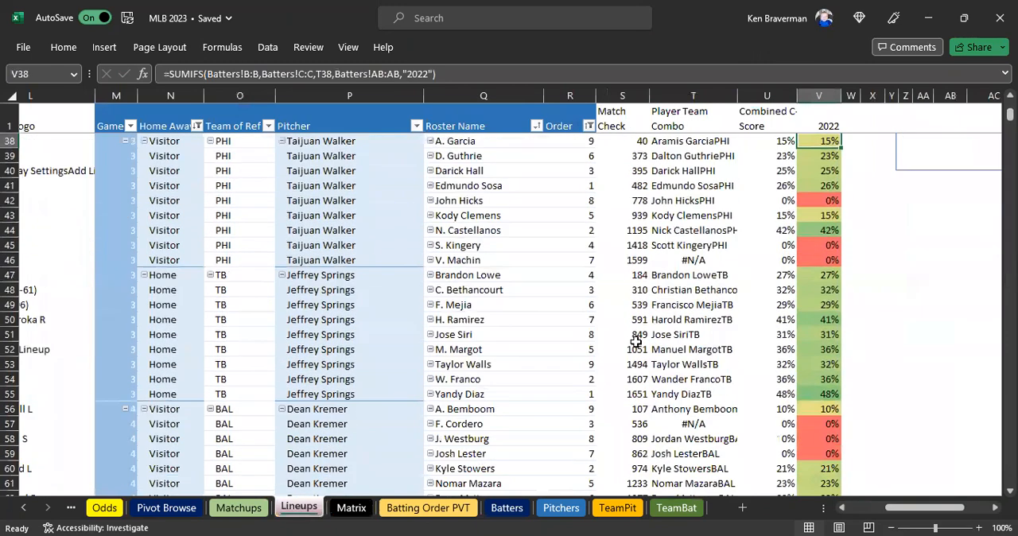
scroll(649, 354, down, 11)
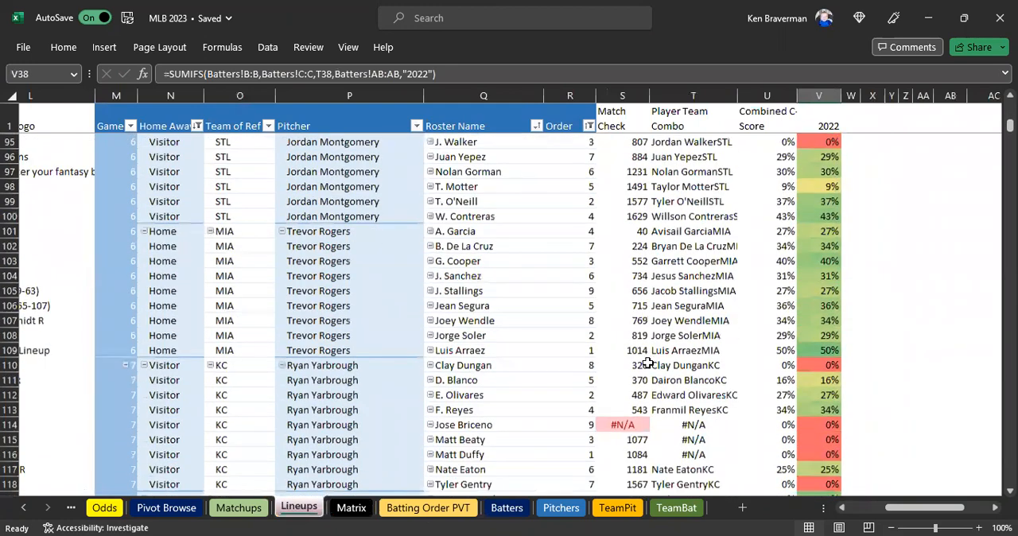
scroll(648, 364, down, 2)
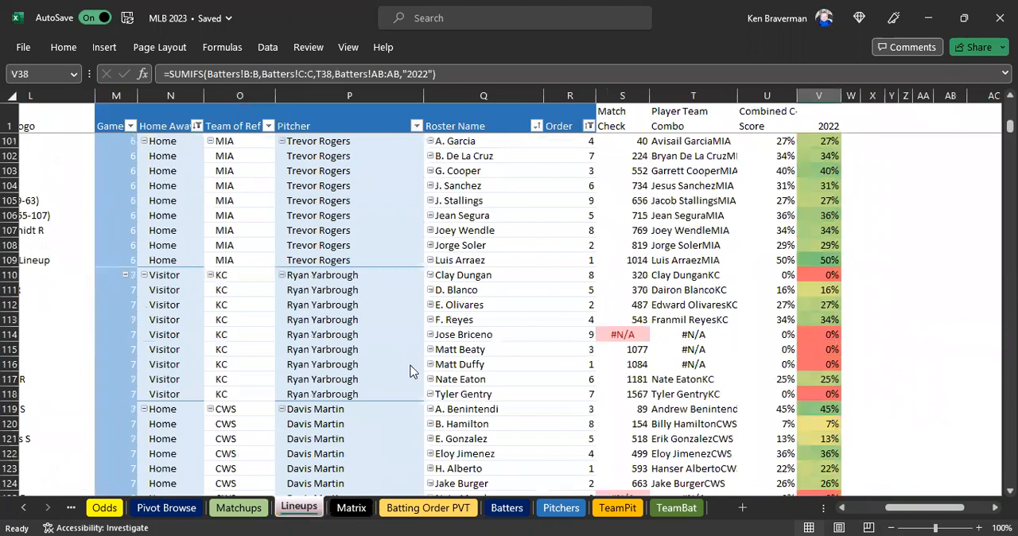
Go to the Batting Order PVT sheet and refresh its pivot table with the corrected player teams.
click(351, 507)
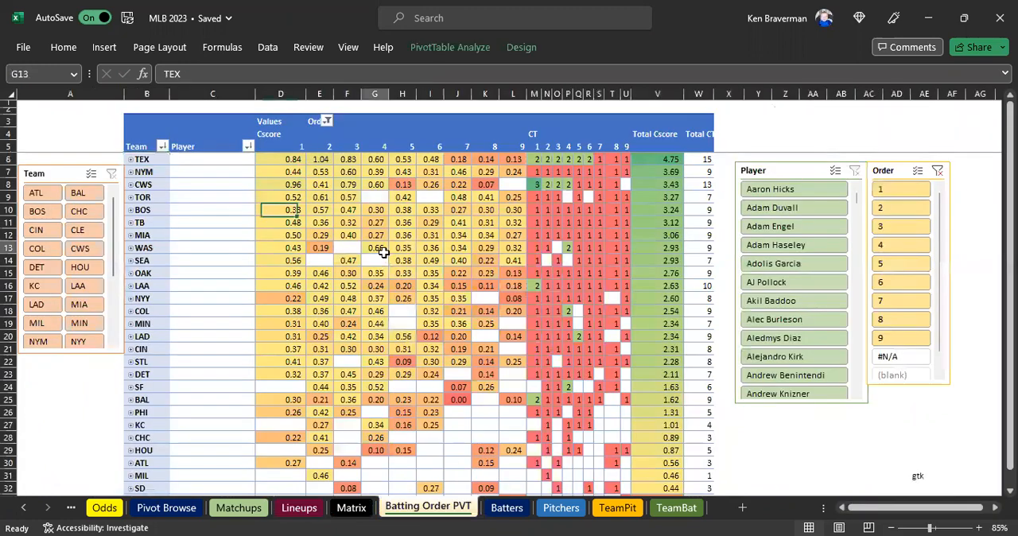
right_click(385, 250)
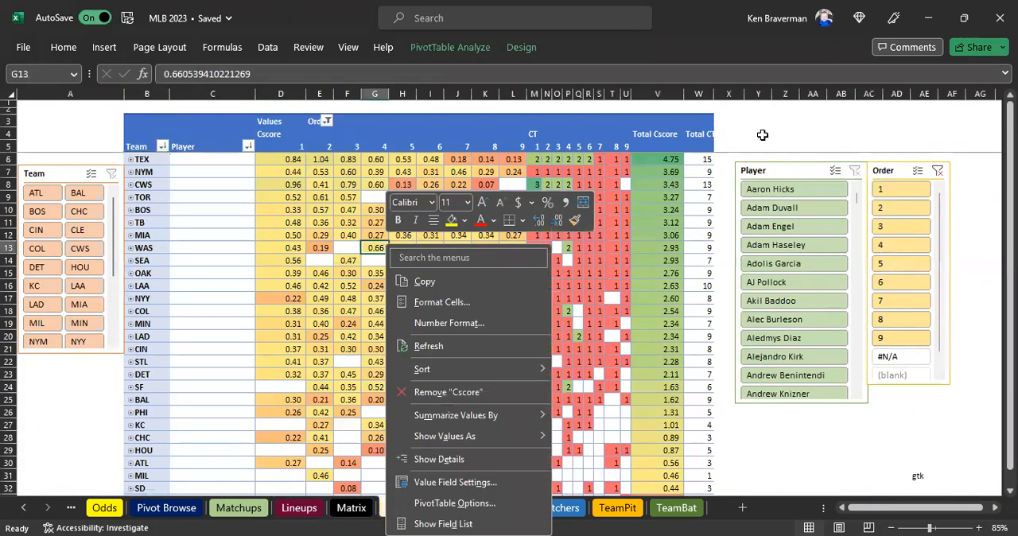
key(Escape)
key(ctrl+Page_Down)
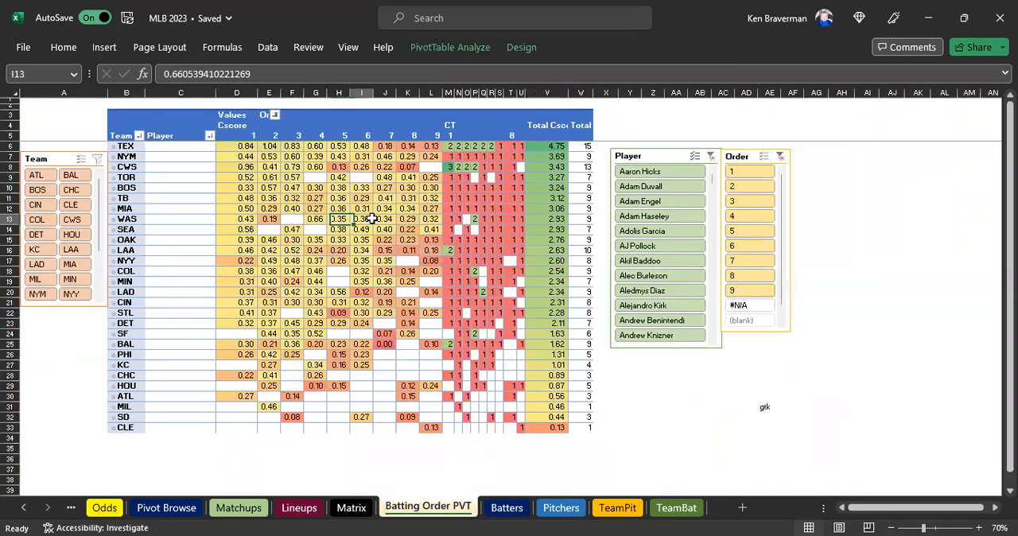
right_click(371, 217)
click(415, 320)
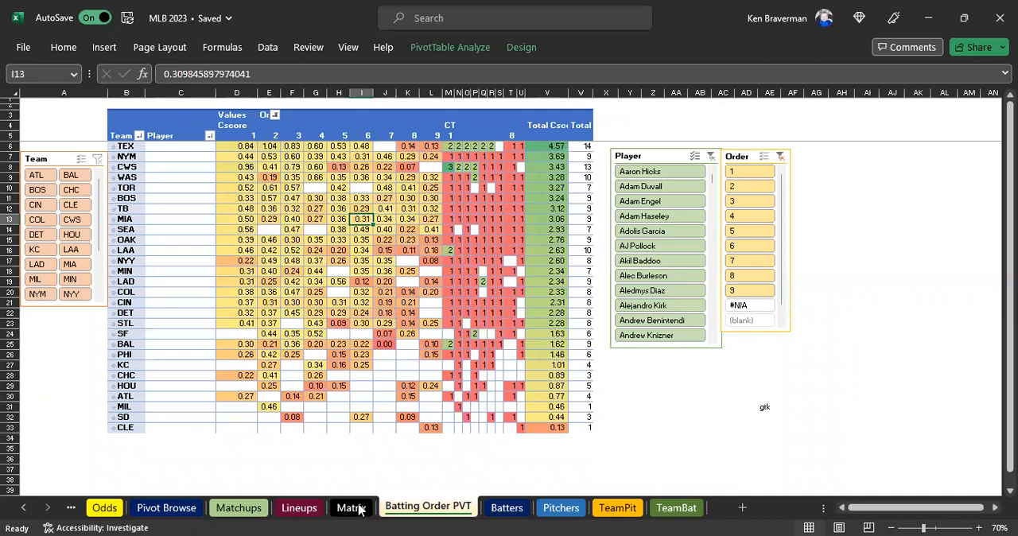
Compare the HOU, NYM, BAL and TOR player entries in the Lineups sheet with the team scores in Batting Order PVT.
click(298, 507)
scroll(677, 306, down, 2)
scroll(688, 294, up, 10)
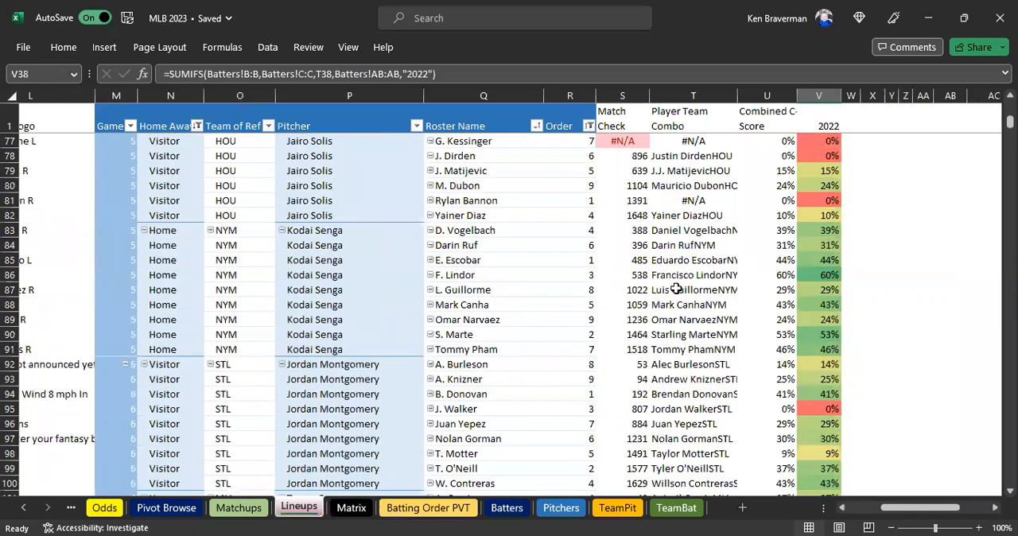
scroll(676, 289, up, 2)
scroll(675, 288, up, 5)
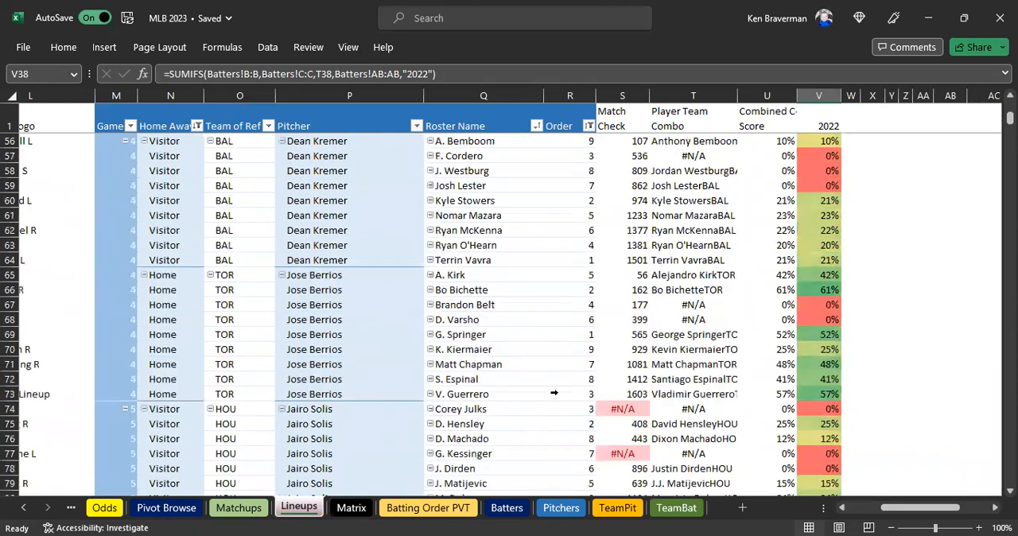
click(396, 508)
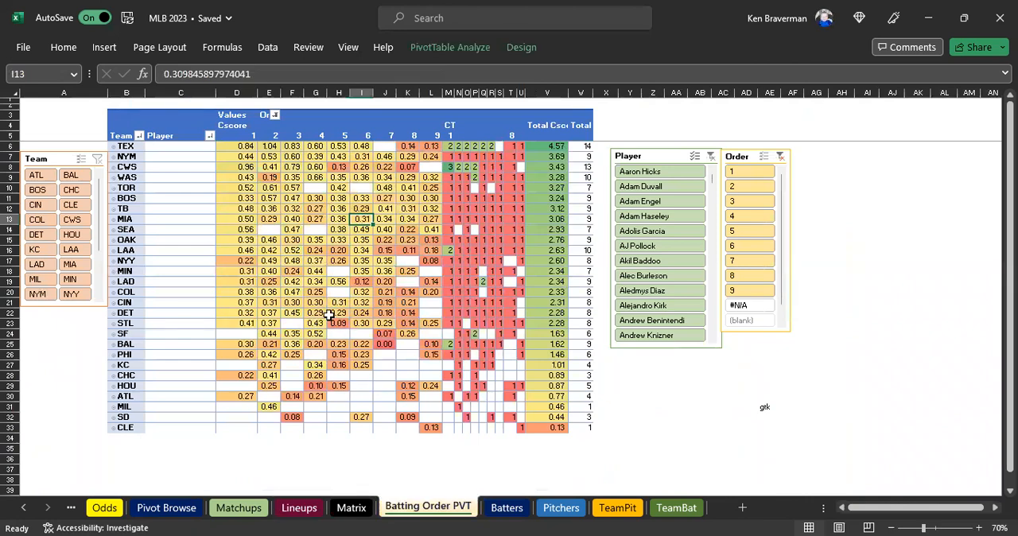
ctrl+scroll(329, 308, up, 2)
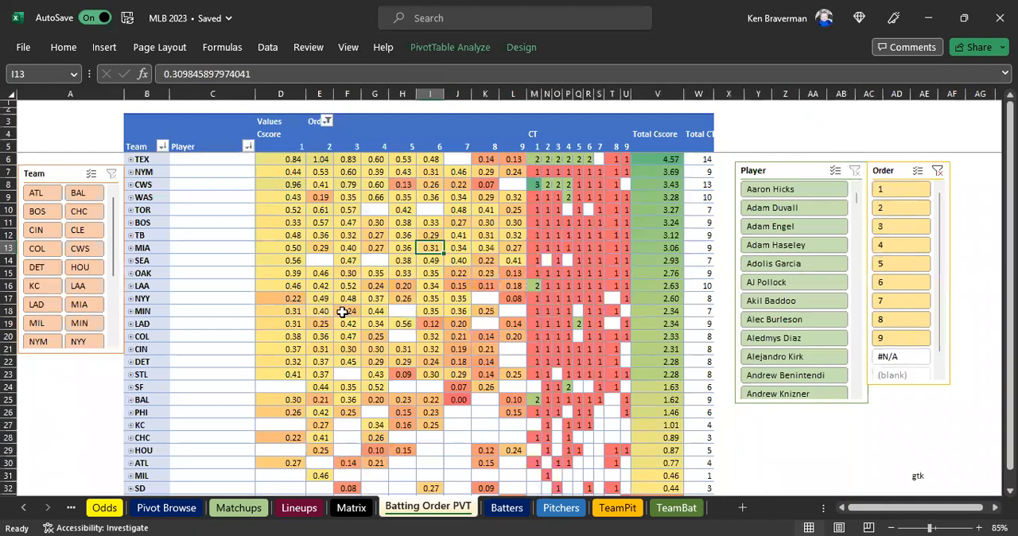
scroll(402, 284, down, 2)
scroll(395, 291, up, 2)
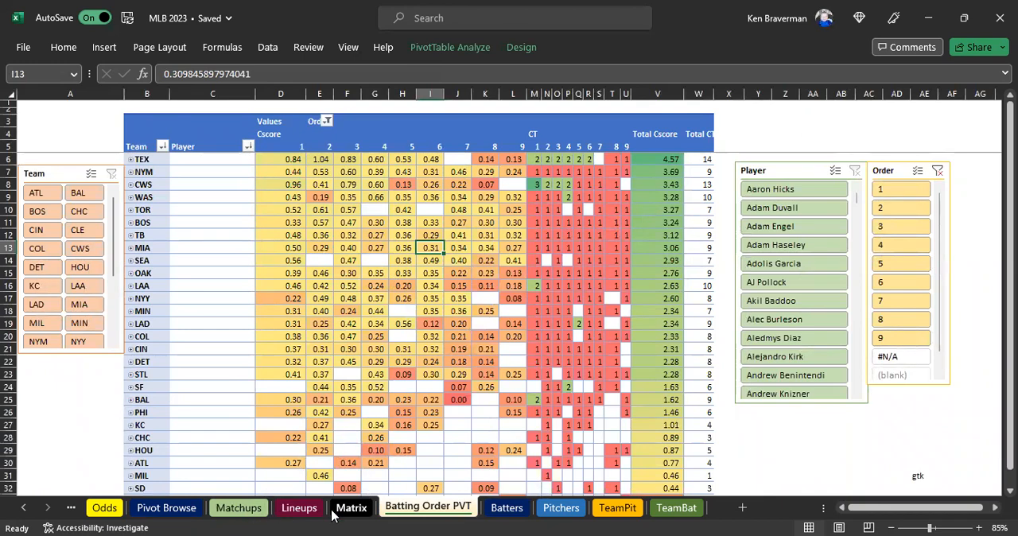
Return to the Lineups sheet and copy V. Machin's roster name from Q46 in the PHI lineup.
click(299, 507)
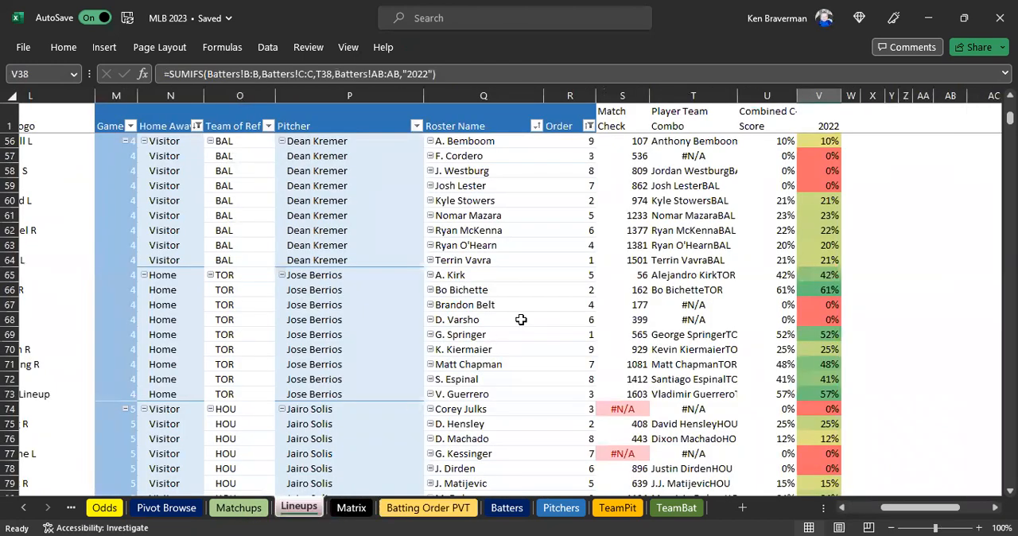
scroll(521, 319, up, 3)
scroll(516, 309, up, 1)
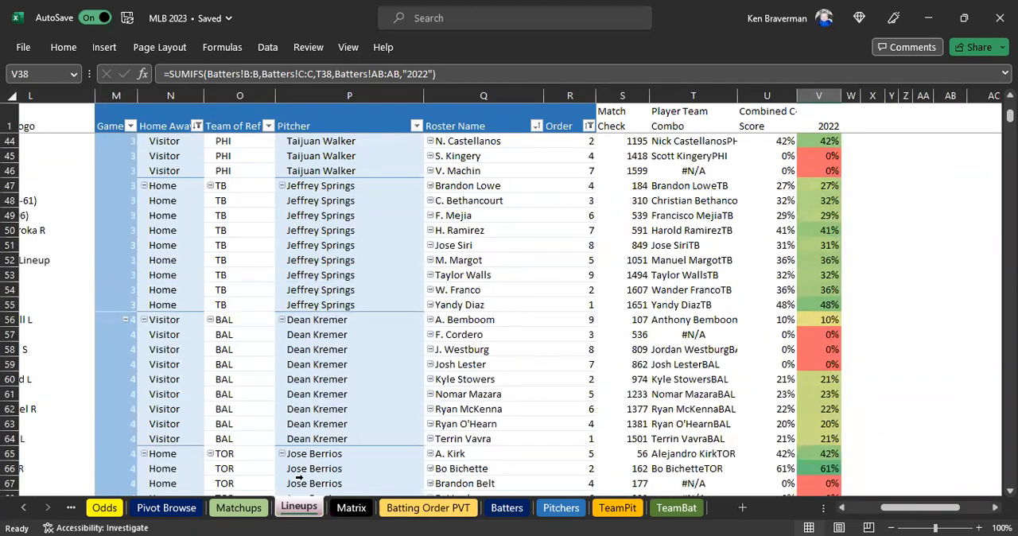
click(660, 304)
scroll(664, 330, up, 5)
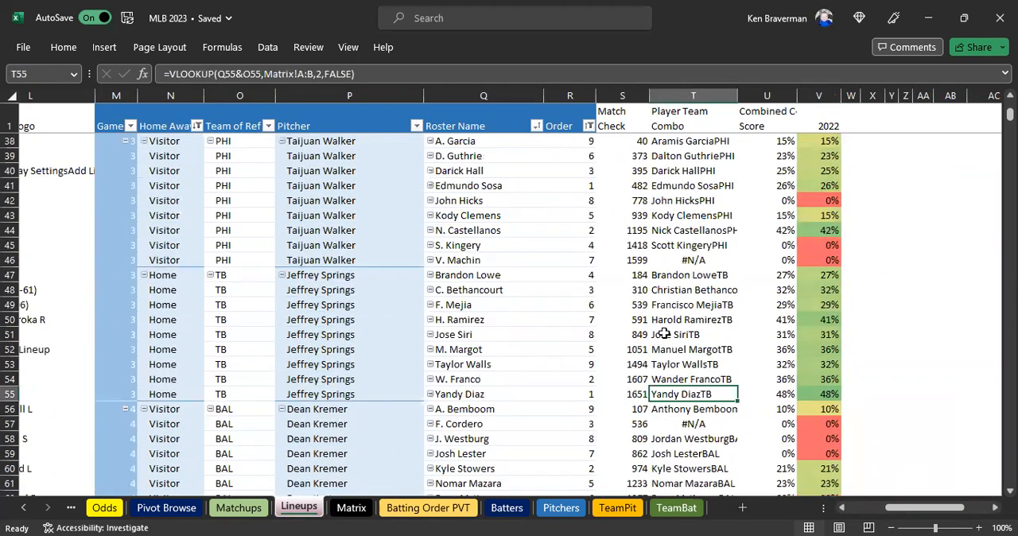
click(499, 395)
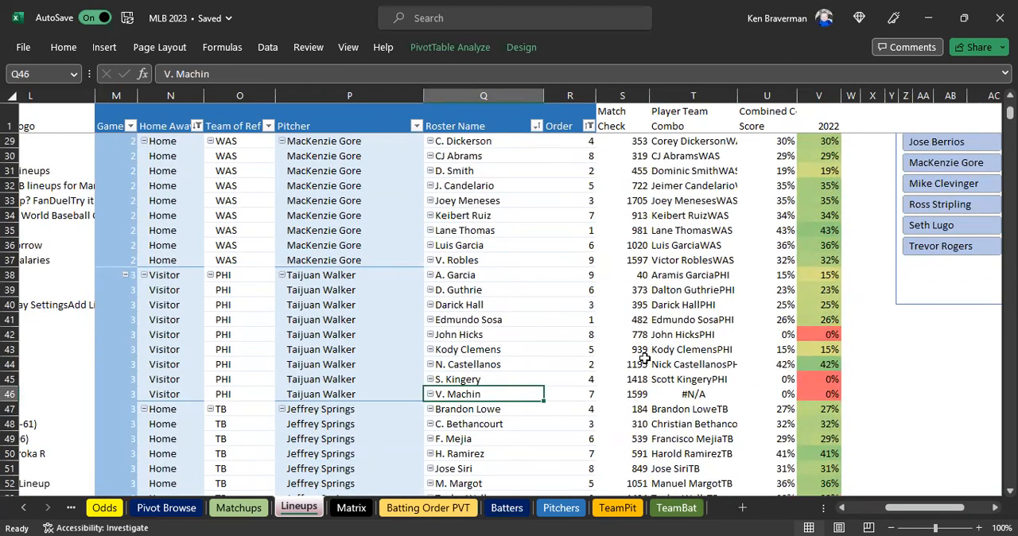
key(ctrl+c)
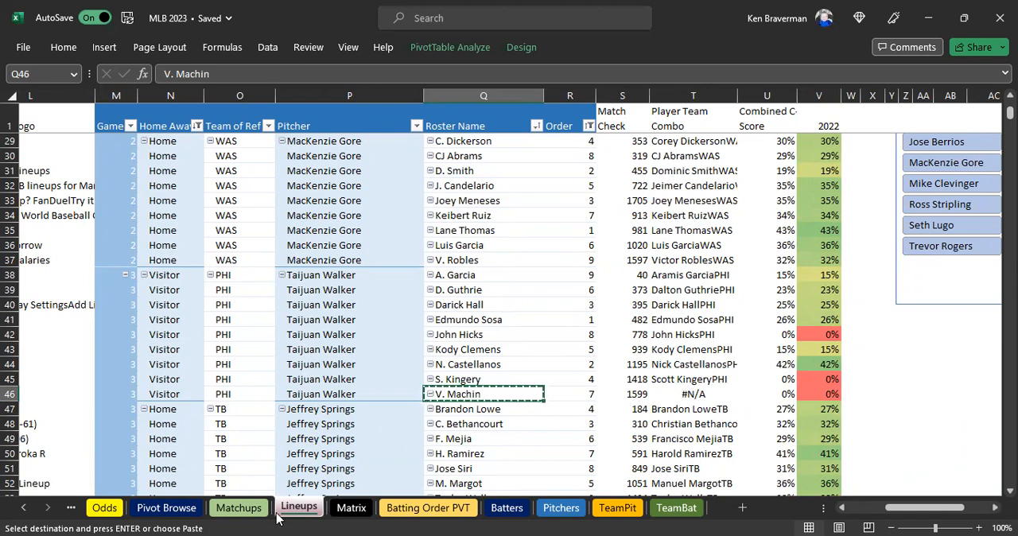
Try adding V. Machin as a value-only Rotowire Lineup Name in G1706 of the Matrix sheet, and clear the entry.
click(352, 509)
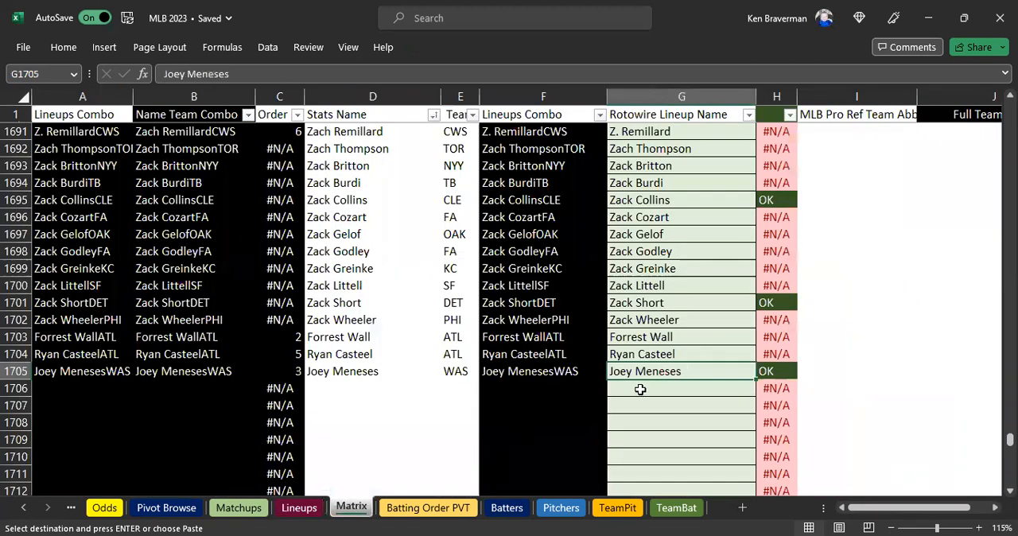
click(639, 388)
right_click(638, 388)
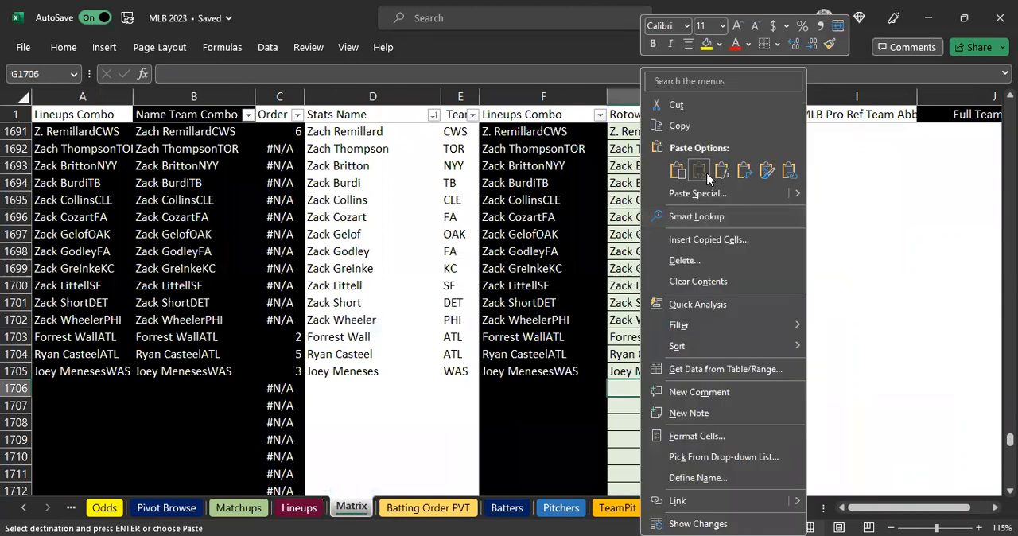
click(702, 174)
key(Return)
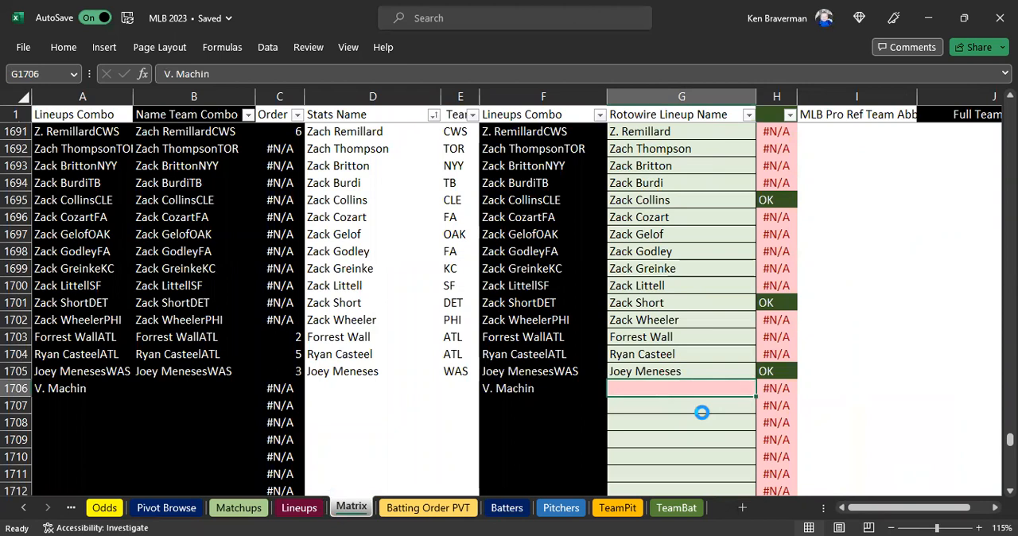
key(Delete)
Search the Matrix sheet for "manc" and close the search.
key(ctrl+f)
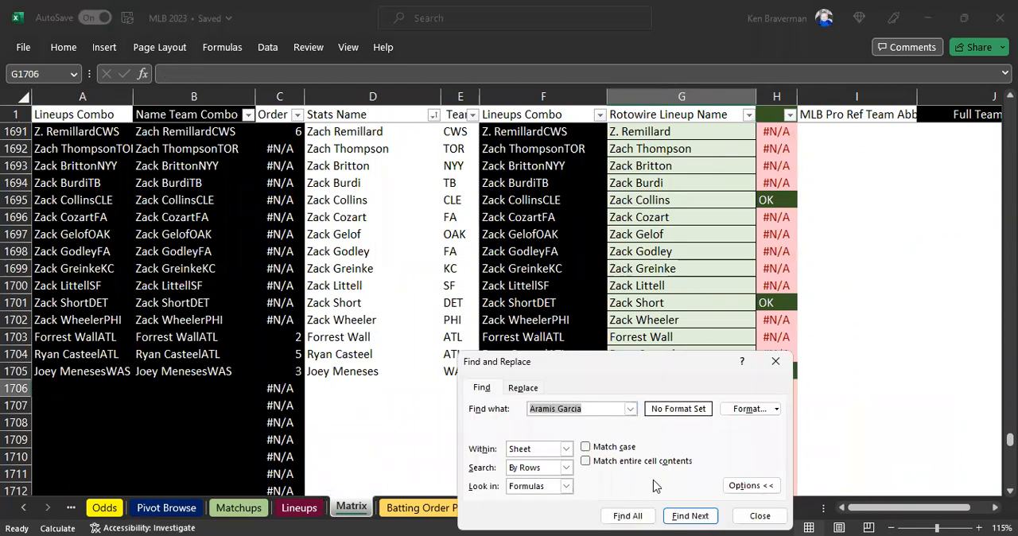
key(End)
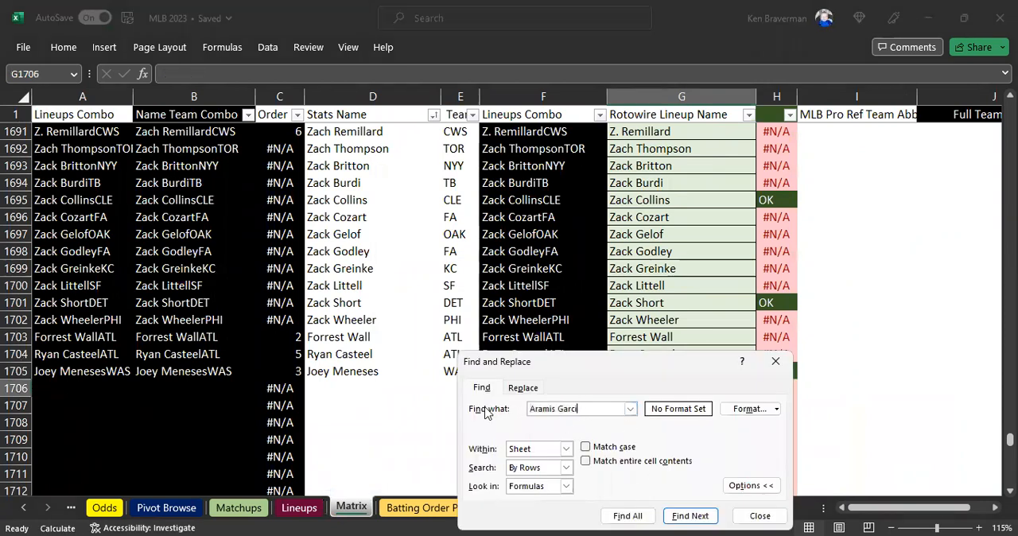
key(BackSpace)
key(BackSpace)
key(BackSpace)
key(BackSpace)
key(BackSpace)
key(BackSpace)
key(BackSpace)
key(BackSpace)
key(BackSpace)
key(BackSpace)
text(manc)
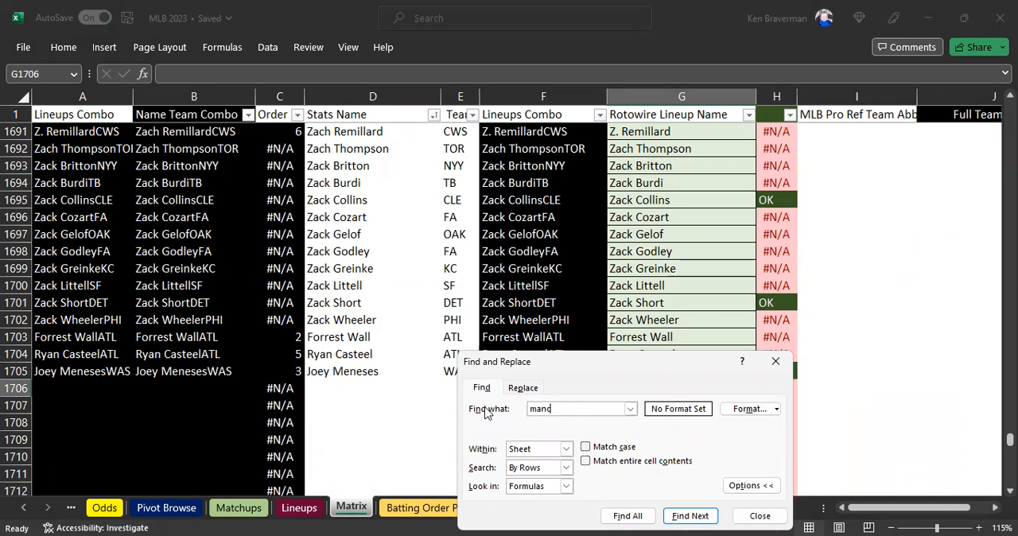
key(Return)
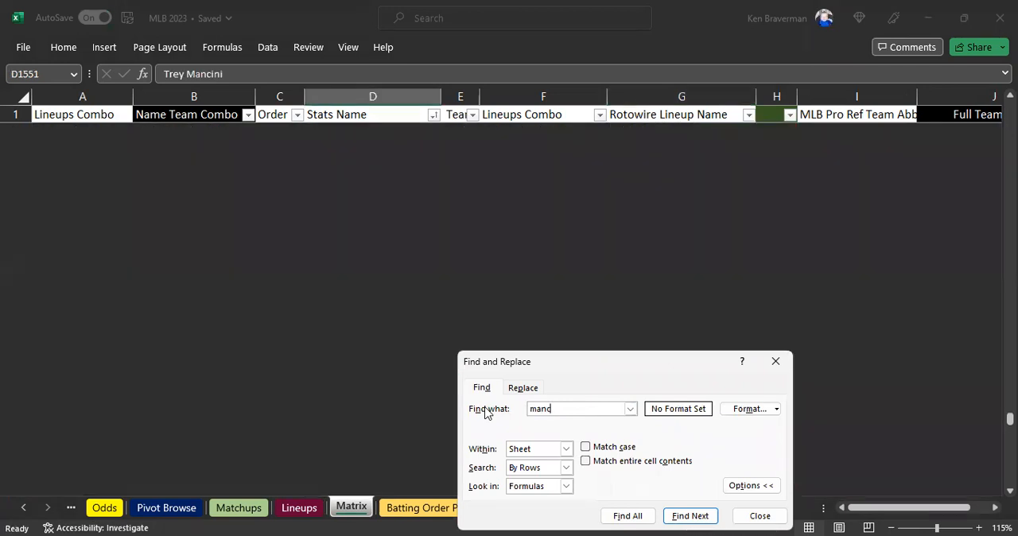
key(Return)
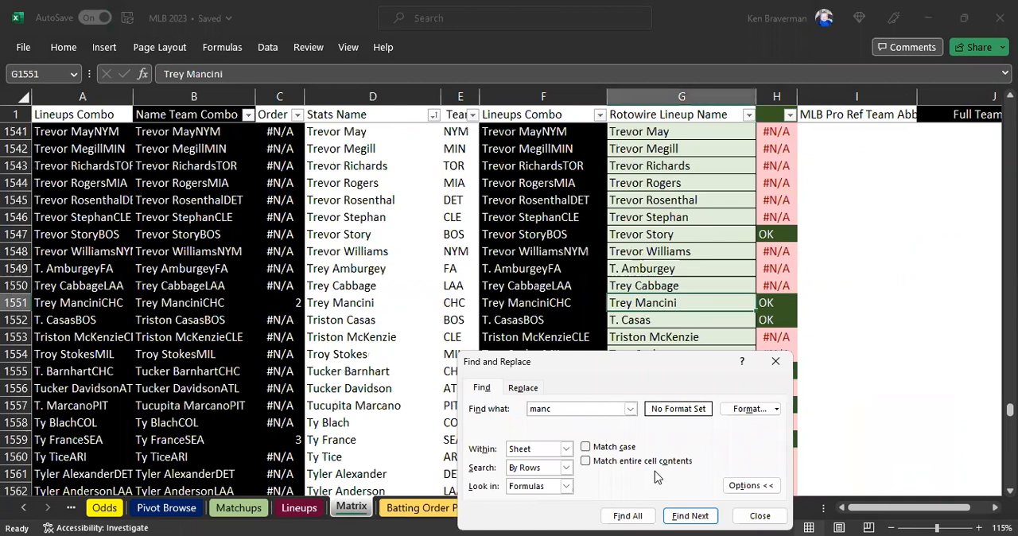
key(Return)
key(Return)
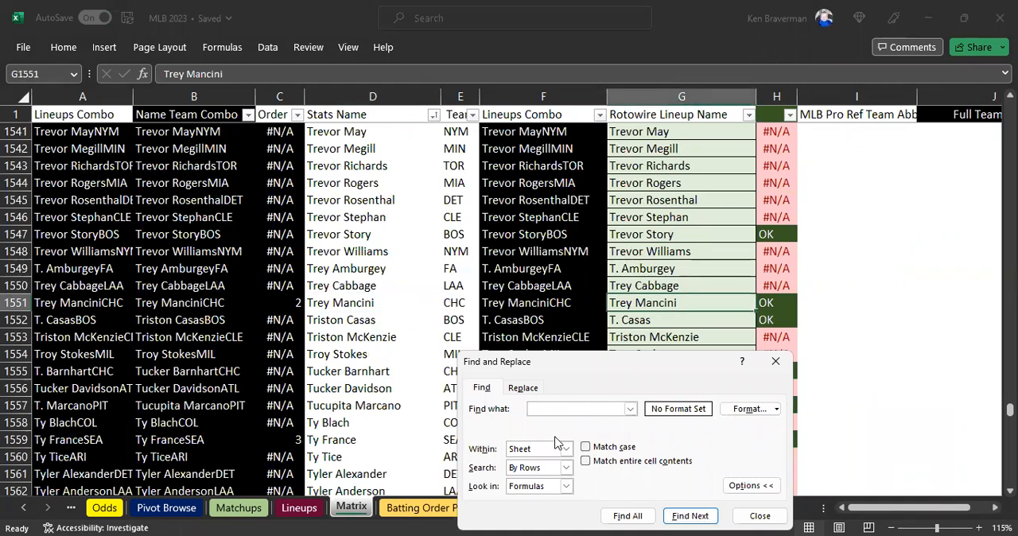
click(756, 517)
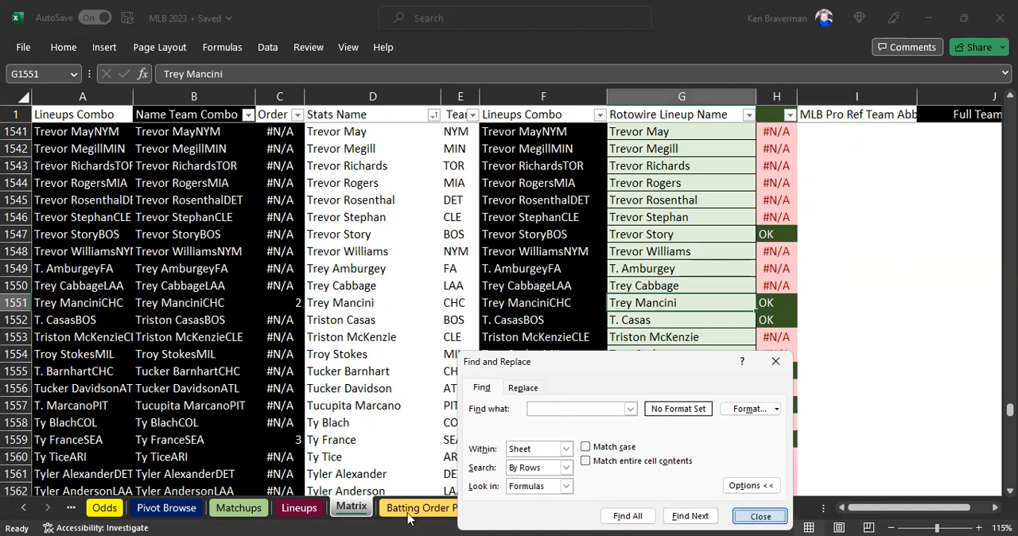
Copy V. Machin's name from Q46 of the Lineups sheet and find his existing entry in the Matrix sheet.
click(299, 507)
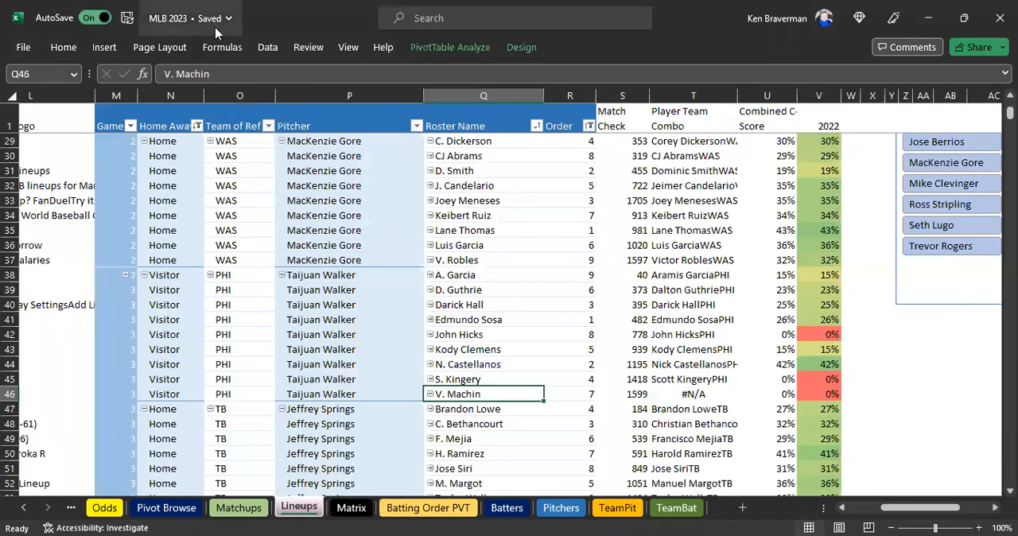
drag(213, 73, 107, 72)
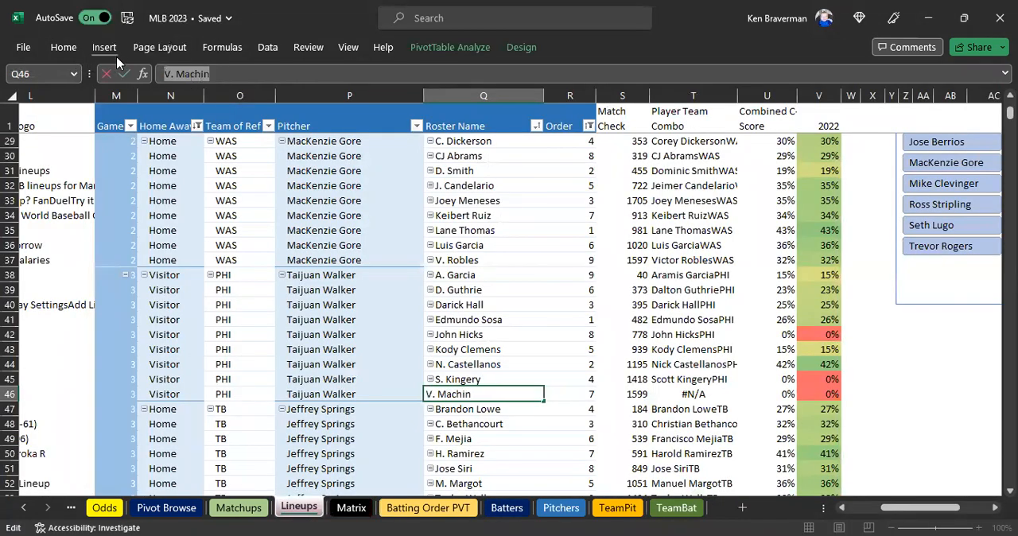
key(Escape)
click(350, 507)
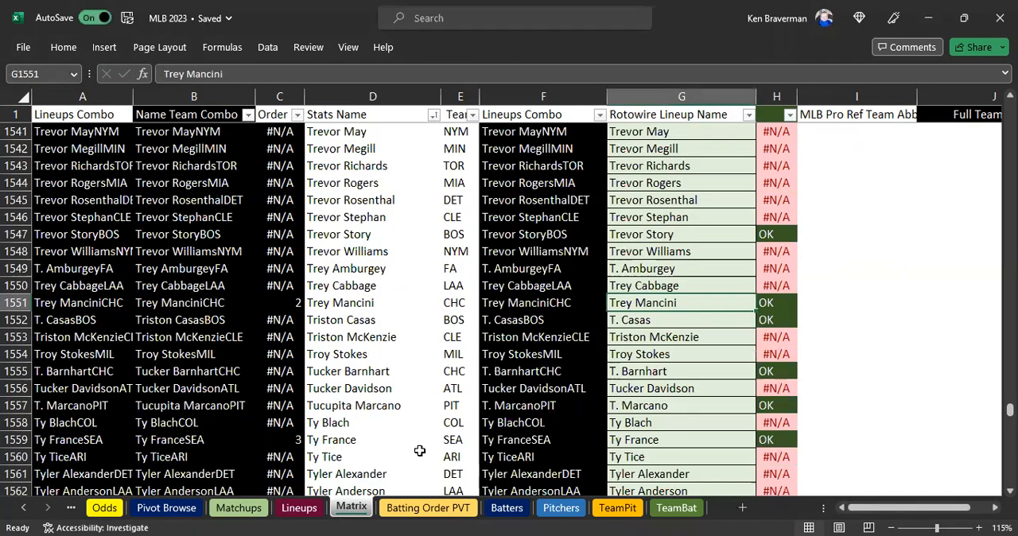
click(613, 387)
key(ctrl+f)
click(690, 515)
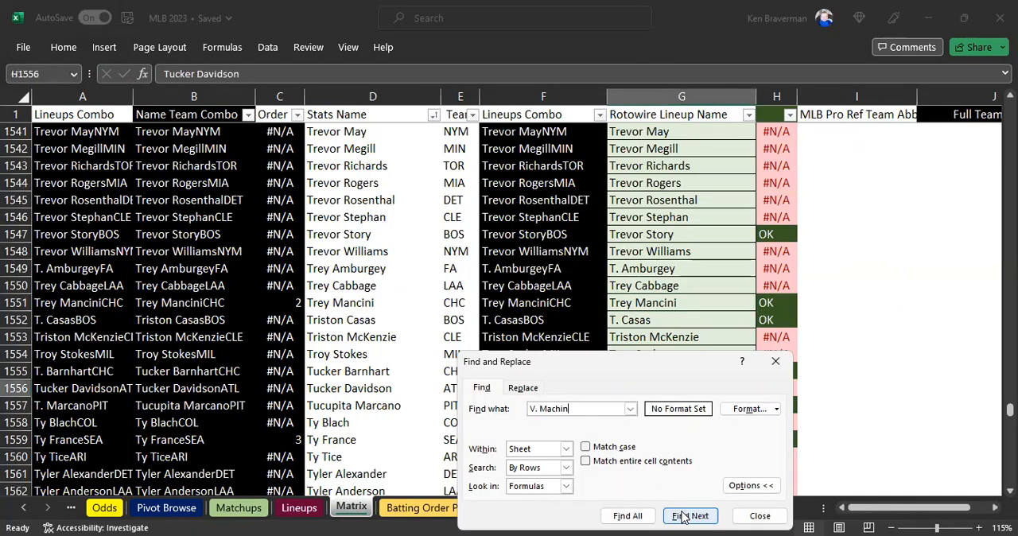
click(689, 515)
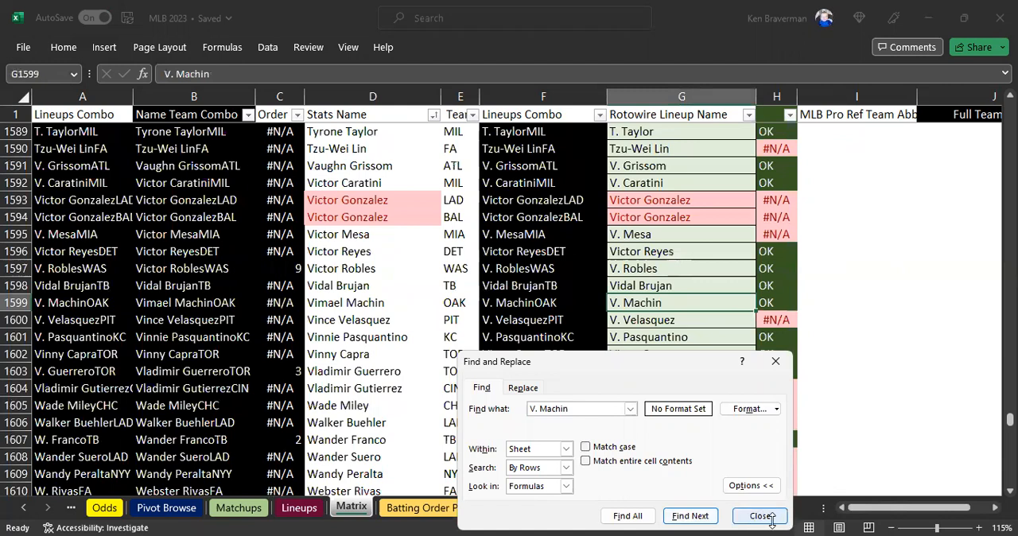
key(Escape)
Check V. Machin's team in the Lineups sheet and set Vimael Machin's team in E1599 of Matrix to PHI.
click(372, 303)
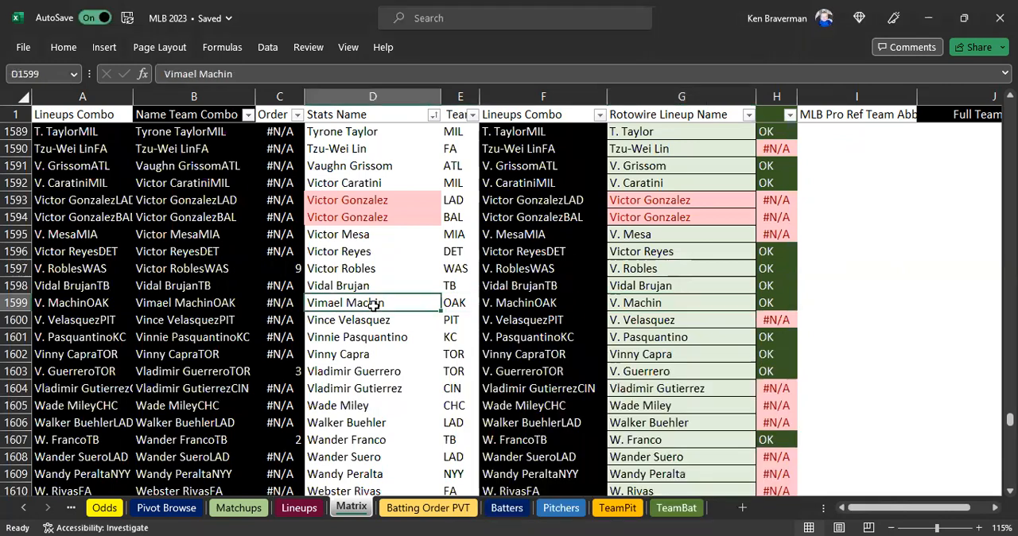
click(464, 303)
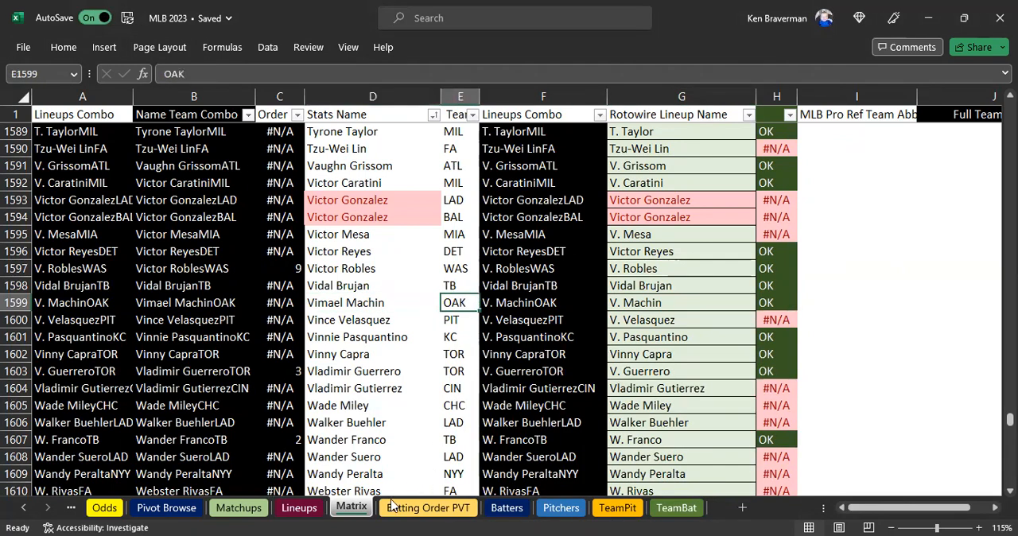
click(301, 508)
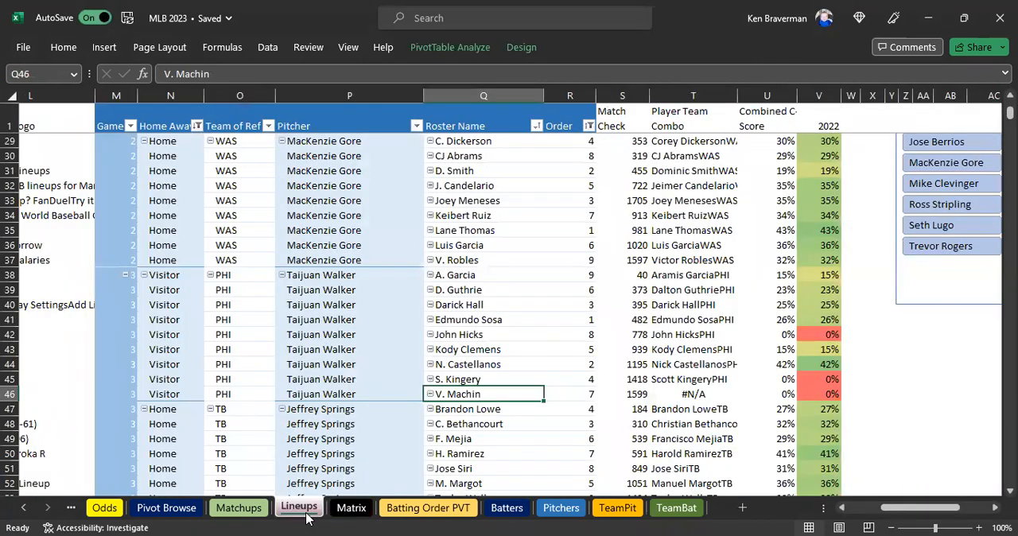
click(351, 509)
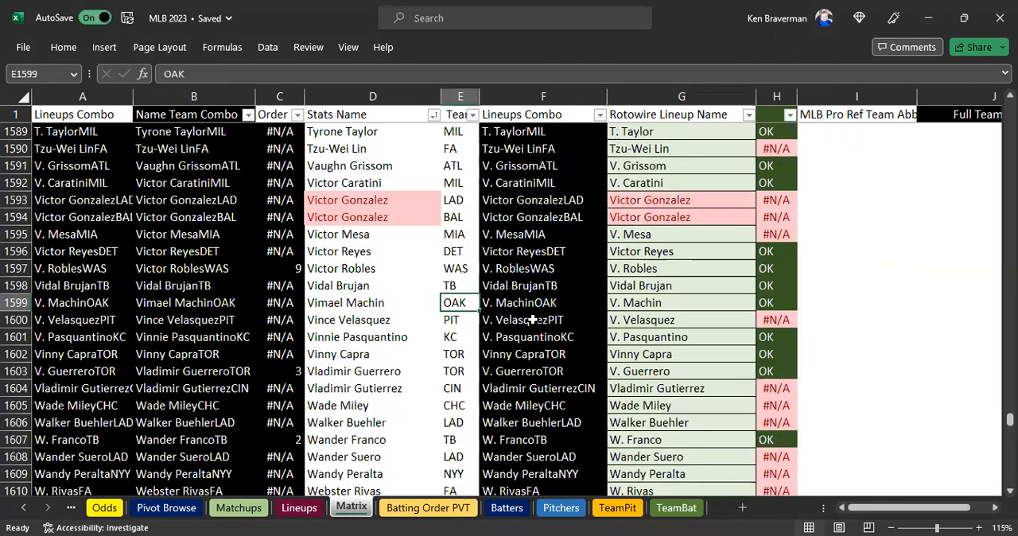
text(PHI)
key(Return)
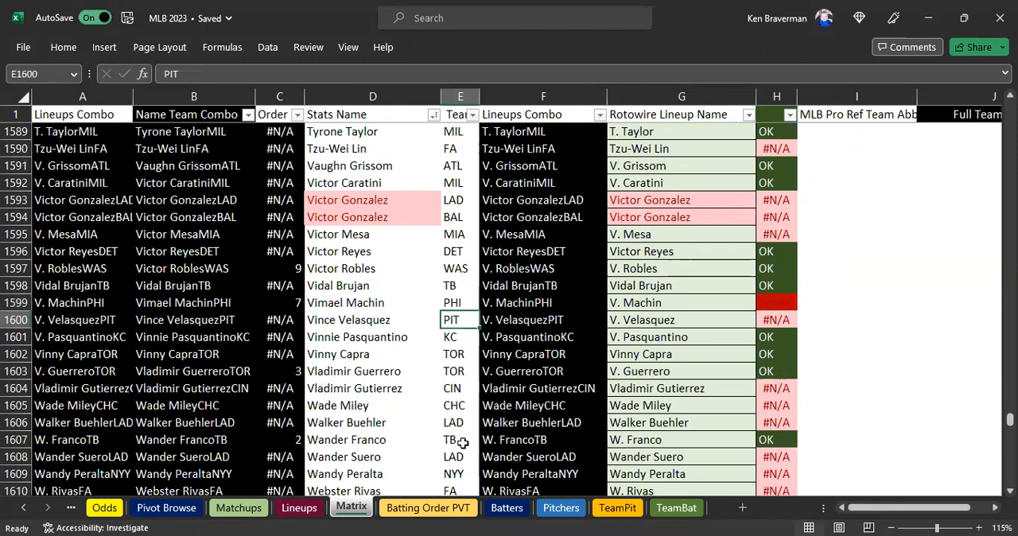
Copy Vimael Machin's name from D1599 of the Matrix sheet and find his row in the Batters sheet.
click(376, 302)
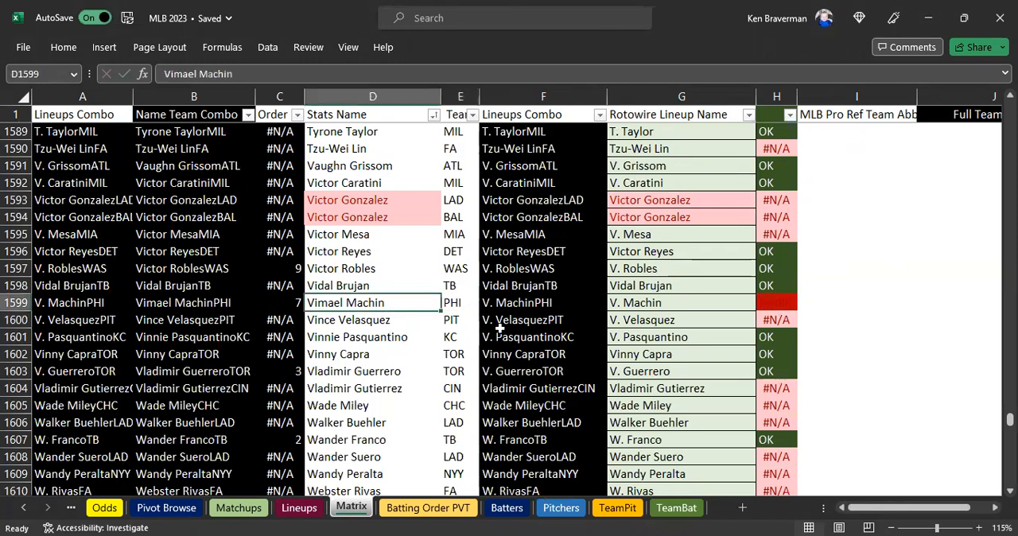
key(ctrl+c)
click(509, 510)
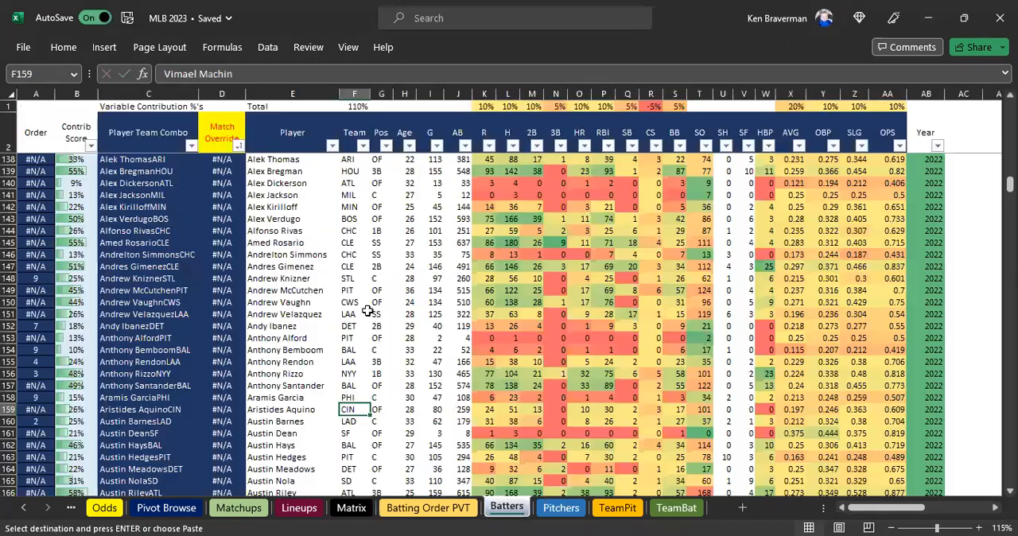
click(370, 315)
key(ctrl+f)
key(ctrl+v)
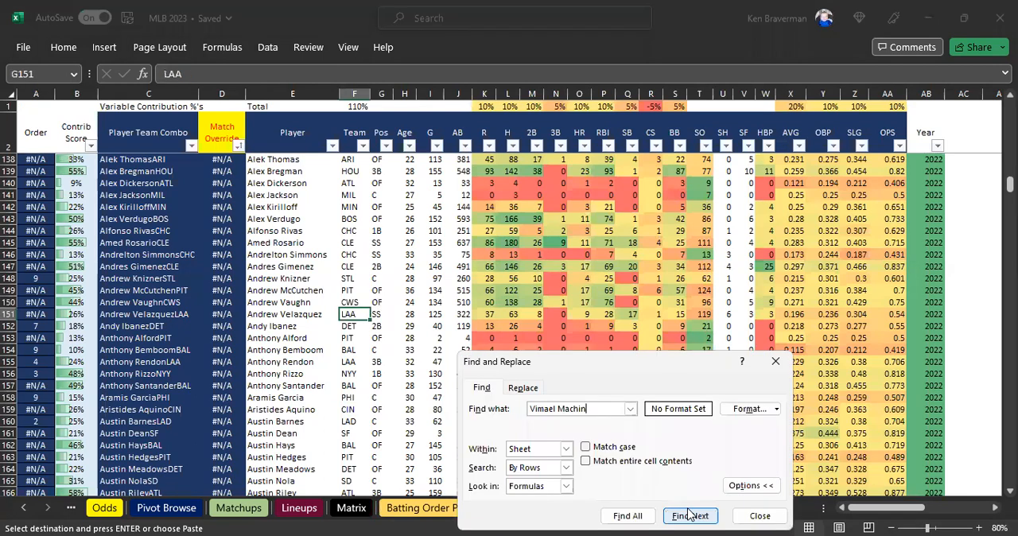
click(690, 516)
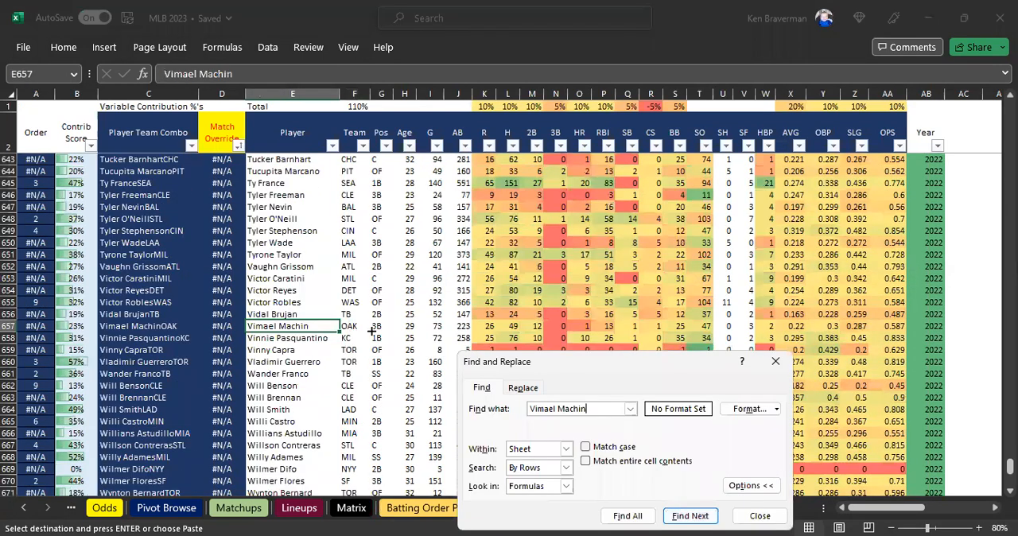
Set Vimael Machin's team in F657 of the Batters sheet to PHI and close the search.
click(371, 329)
text(PHI)
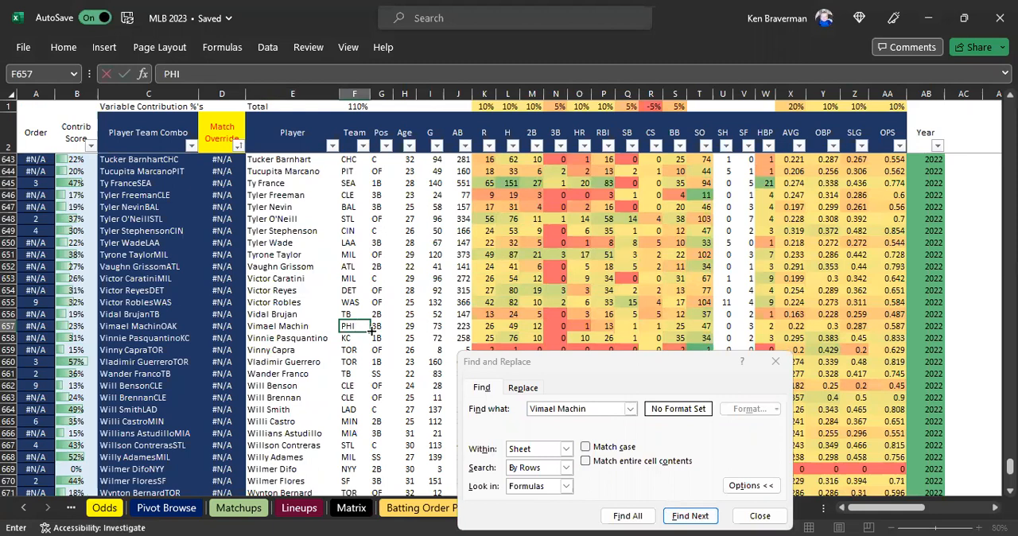
key(Return)
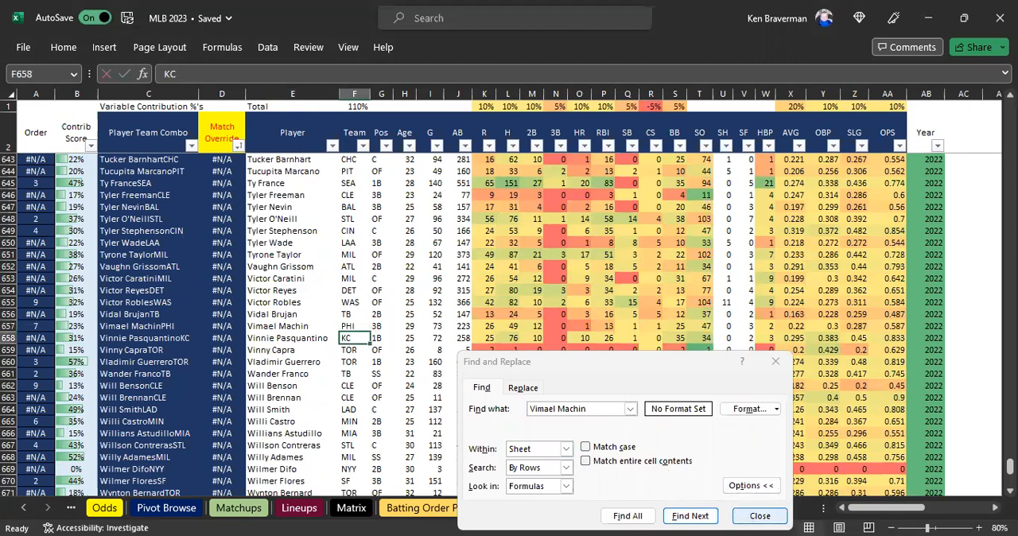
click(759, 516)
Check the player matches and 2022 scores for the PHI, TB, BAL and TOR batters in the Lineups sheet.
click(299, 507)
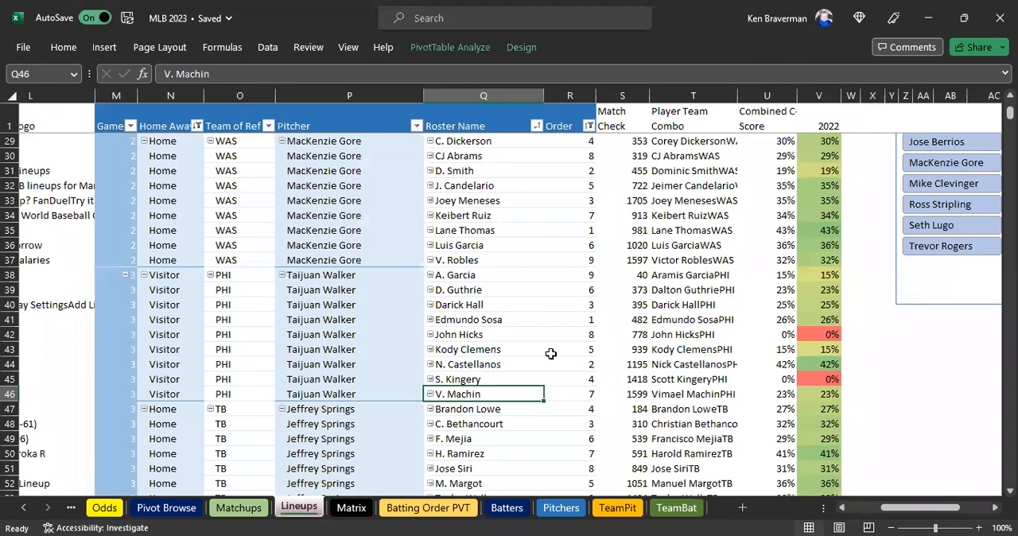
scroll(681, 322, down, 1)
scroll(648, 326, down, 6)
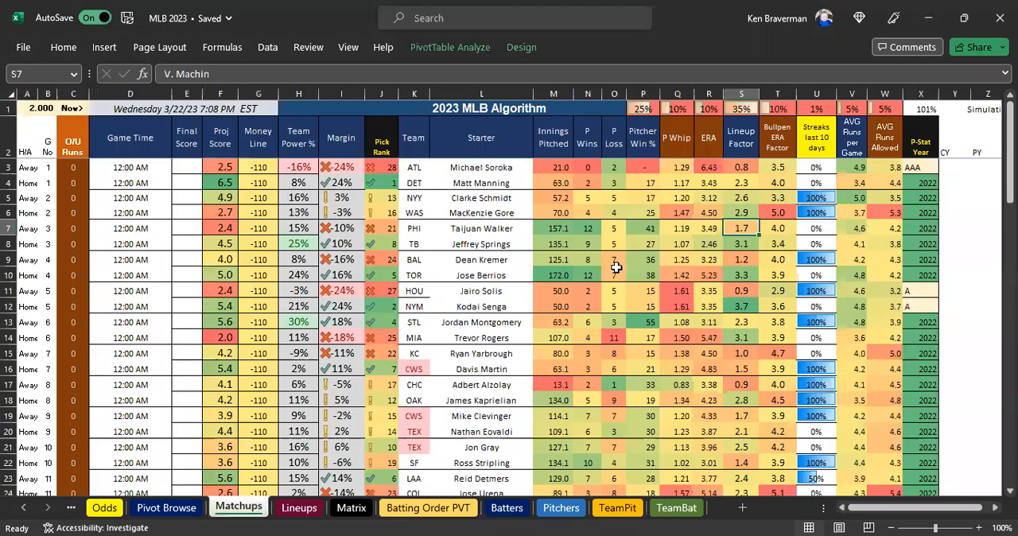
Examine the Lineup Factor and Proj Score columns for all games in the Matchups sheet.
click(238, 507)
drag(744, 170, 751, 420)
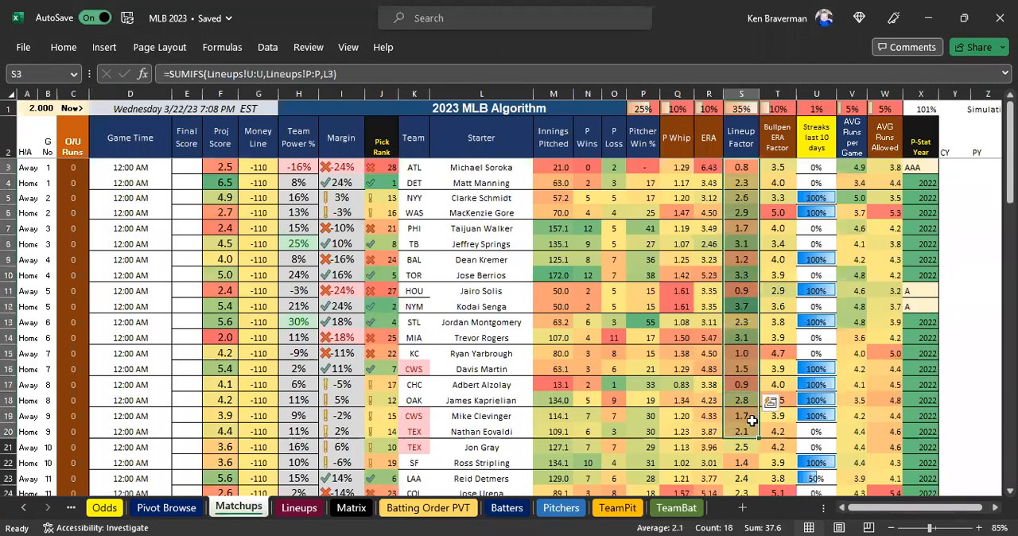
scroll(752, 420, down, 4)
drag(741, 260, 742, 321)
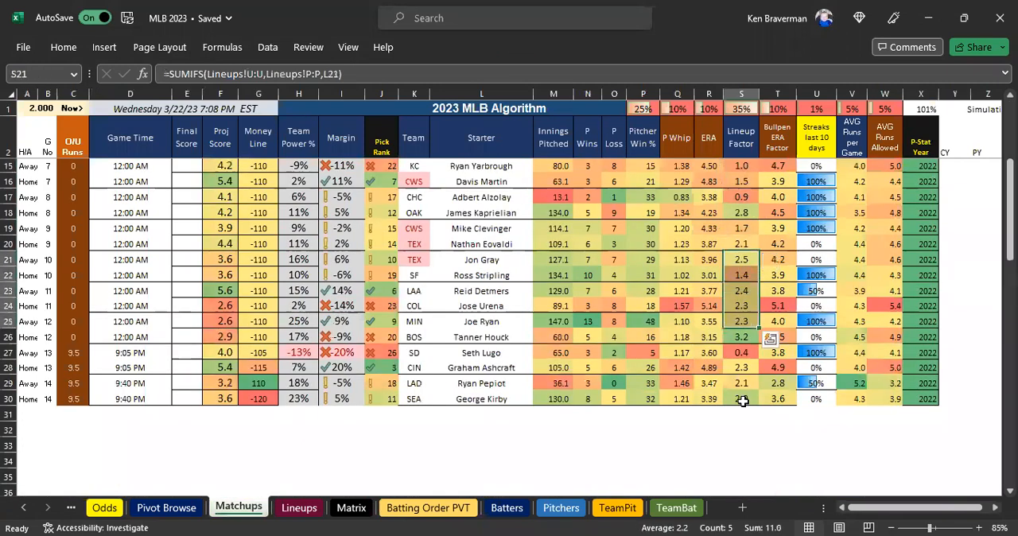
scroll(741, 378, up, 1)
scroll(270, 310, up, 3)
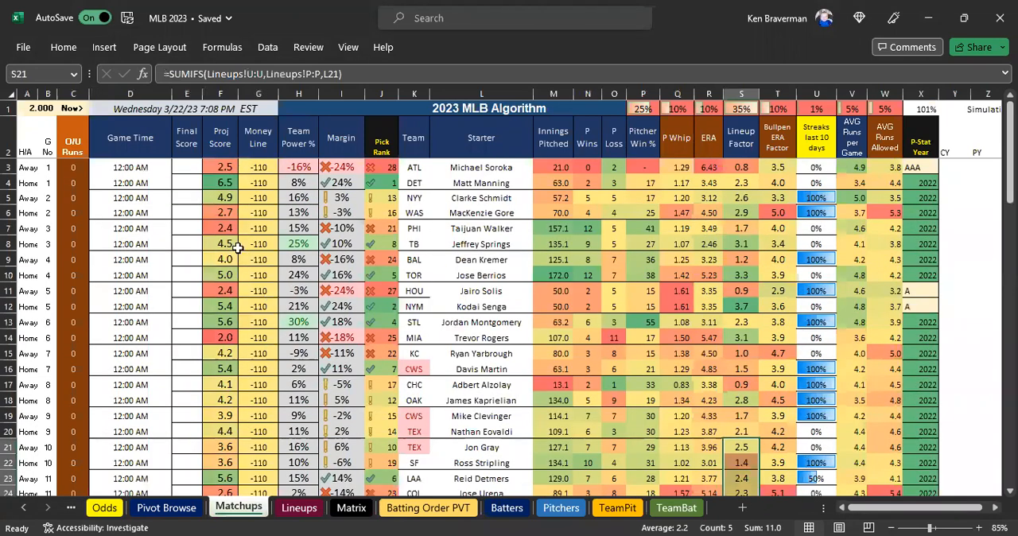
click(229, 212)
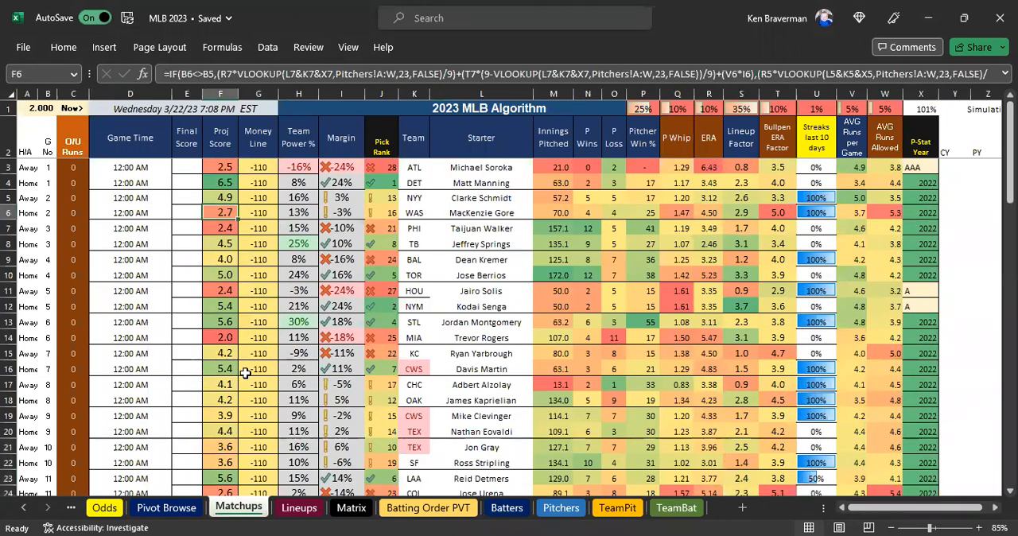
click(751, 142)
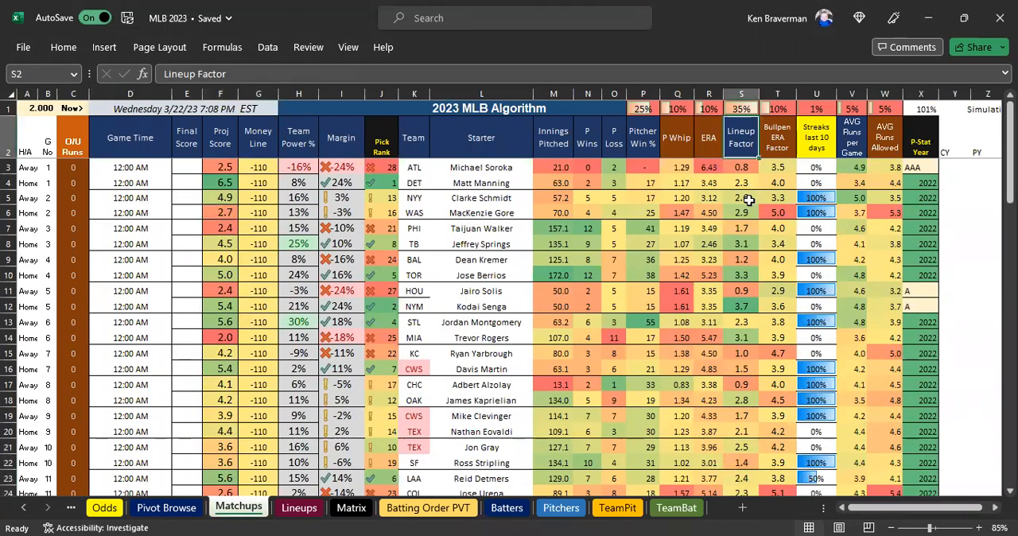
Review the roster names and combined scores in the Lineups sheet, and return to the money lines in Matchups.
click(295, 508)
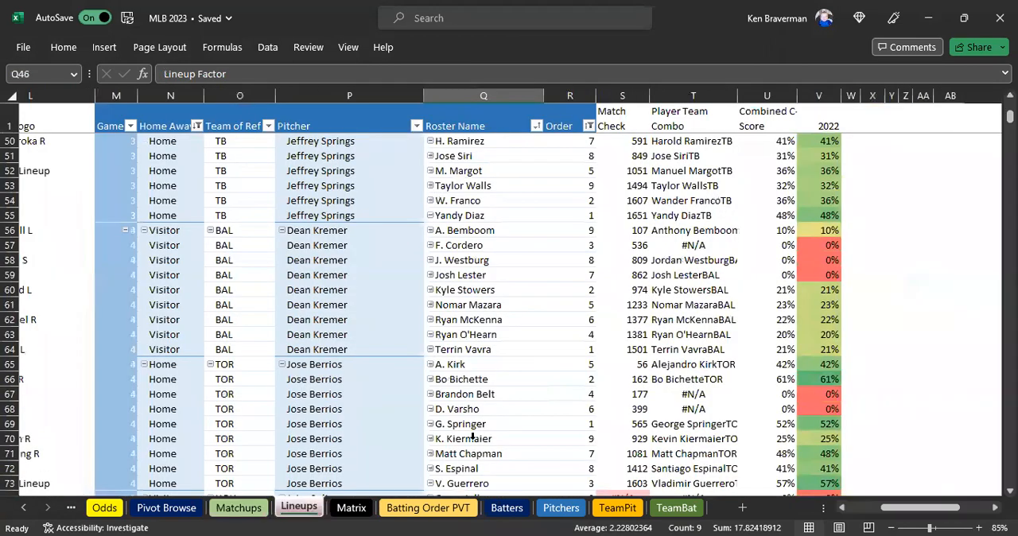
scroll(684, 373, down, 6)
scroll(684, 373, up, 19)
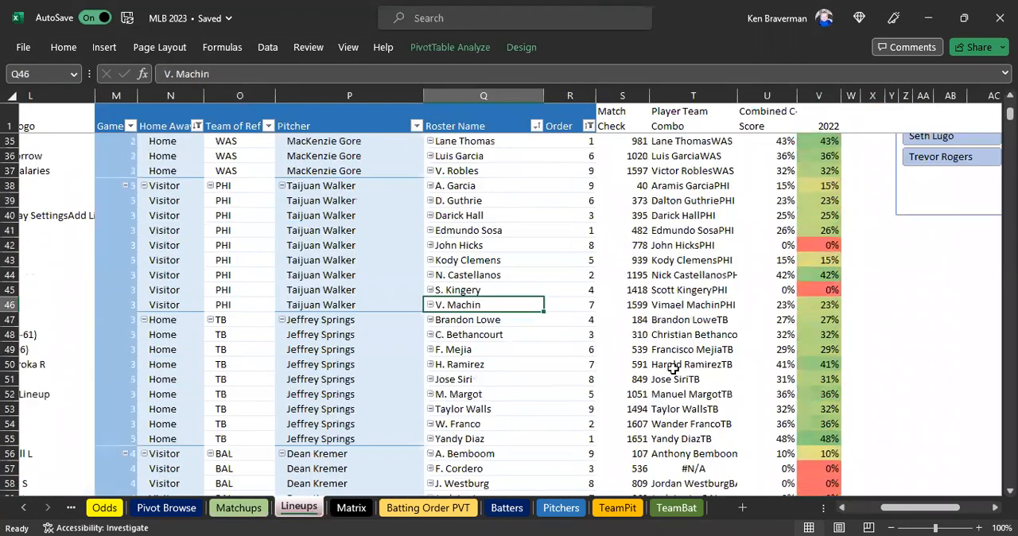
scroll(654, 364, up, 3)
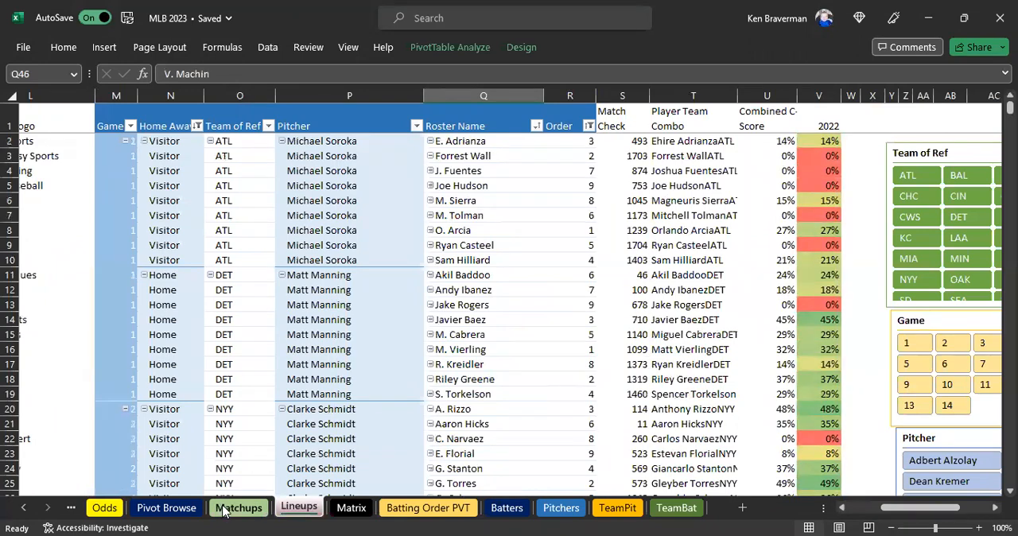
click(227, 504)
click(258, 243)
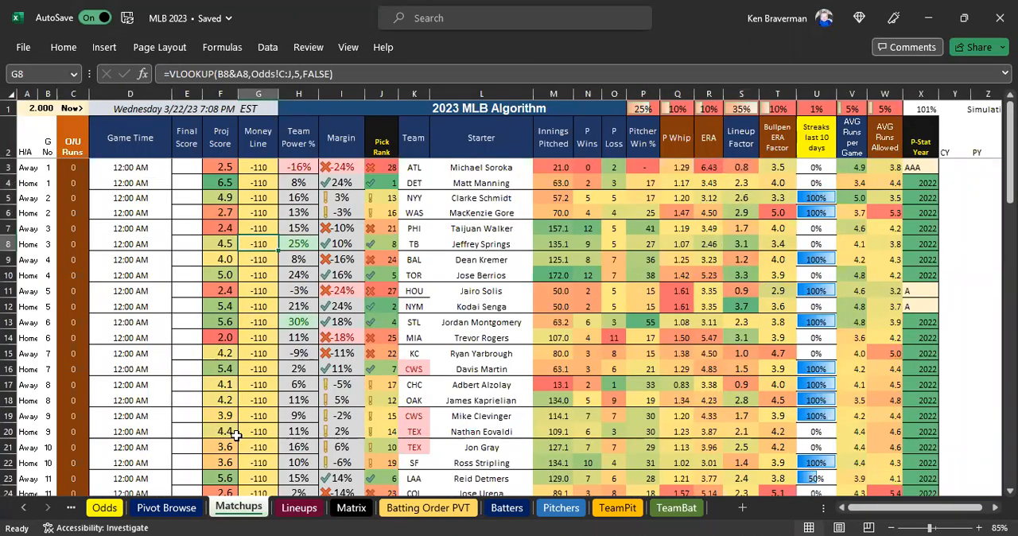
Fill the date 3/22/2023 down G28:G55 of the DataCube sheet for all of the day's team rows.
click(23, 507)
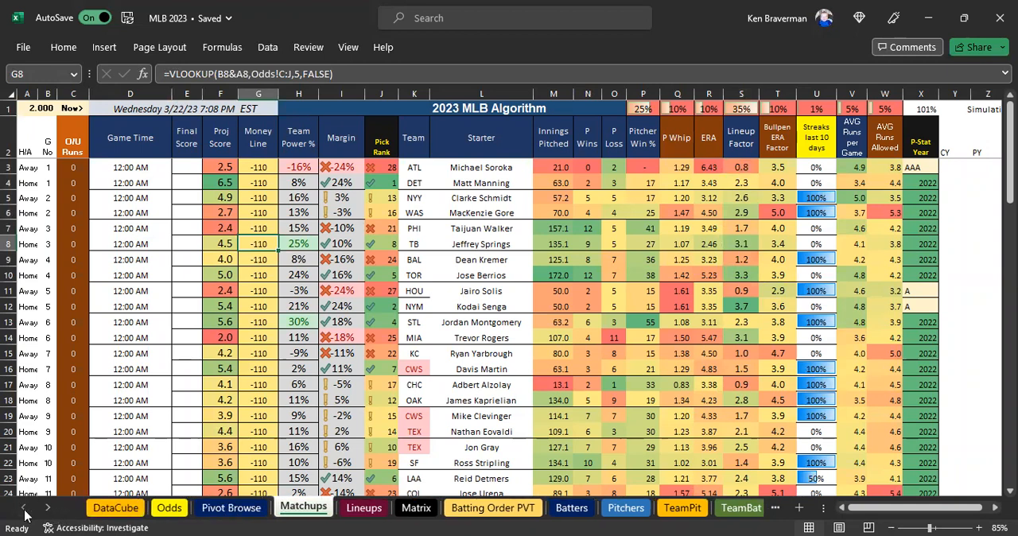
click(116, 508)
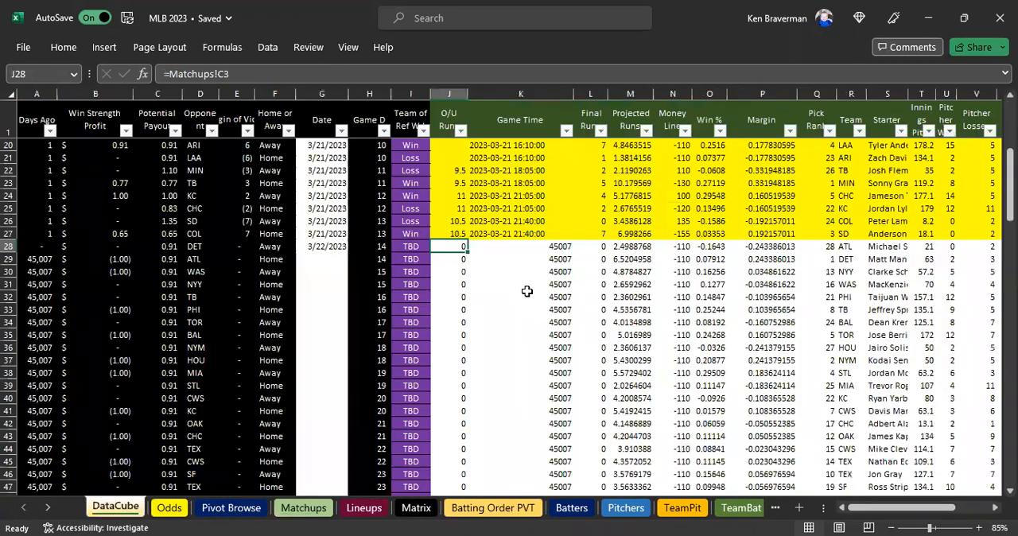
scroll(517, 334, down, 4)
scroll(501, 371, down, 2)
click(483, 363)
click(451, 360)
scroll(373, 286, up, 2)
scroll(370, 284, up, 3)
drag(326, 208, 316, 479)
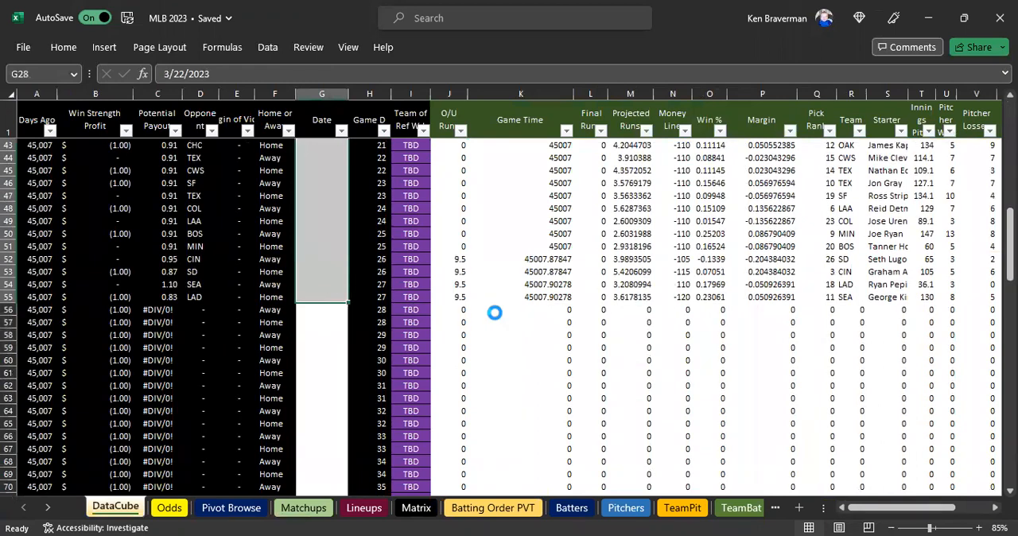
text(3/22/2023 3/22/2023 3/22/2023 3/22/2023 3/22/2023 3/22/2023 3/22/2023 3/22/2023 3/22/2023 3/22/2023 3/22/2023 3/22/2023 3/22/2023)
Clear the unused Matchups link formulas in DataCube from J56 across and down to the end of the block.
drag(472, 294, 905, 297)
click(446, 309)
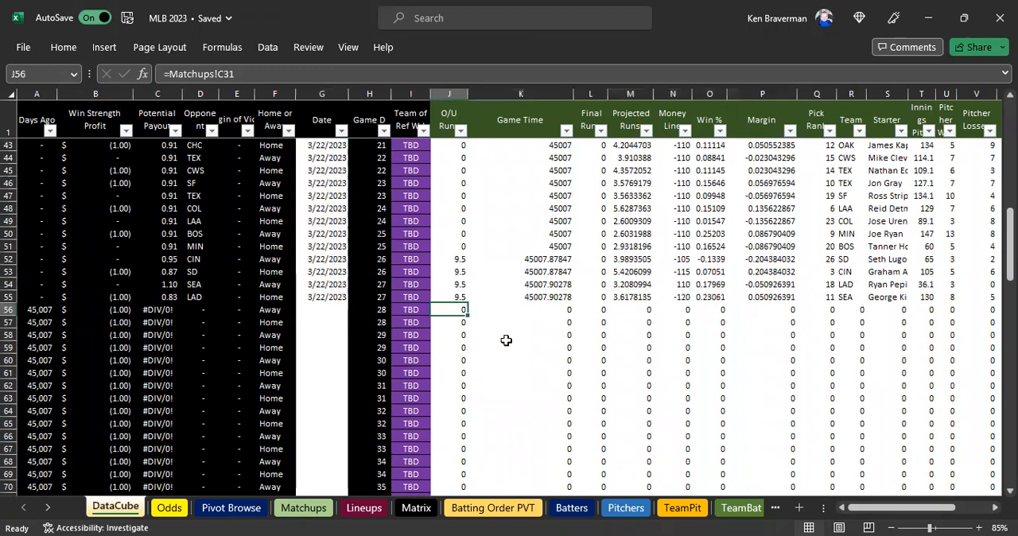
key(ctrl+shift+Right)
key(ctrl+shift+Down)
key(Delete)
key(Left)
key(Up)
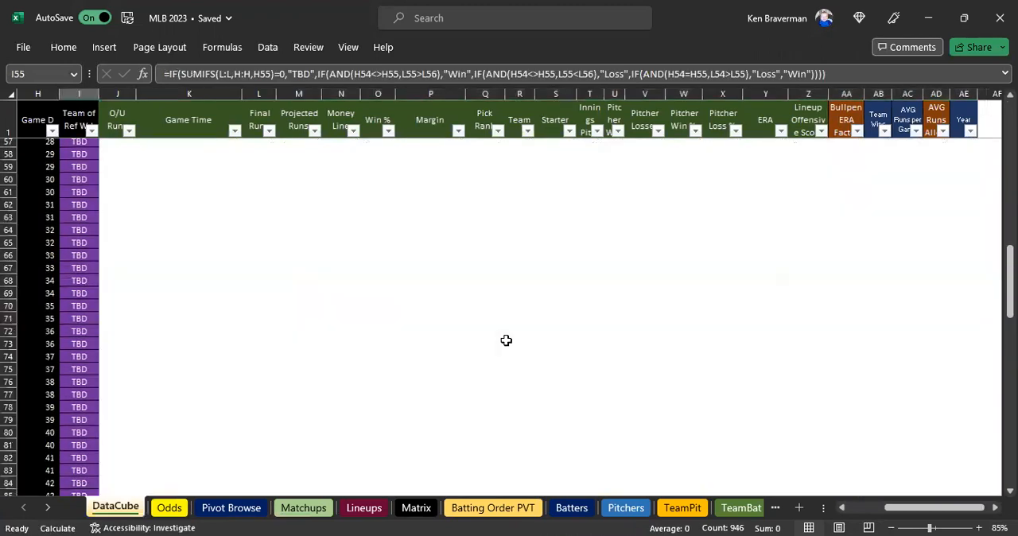
scroll(506, 340, up, 9)
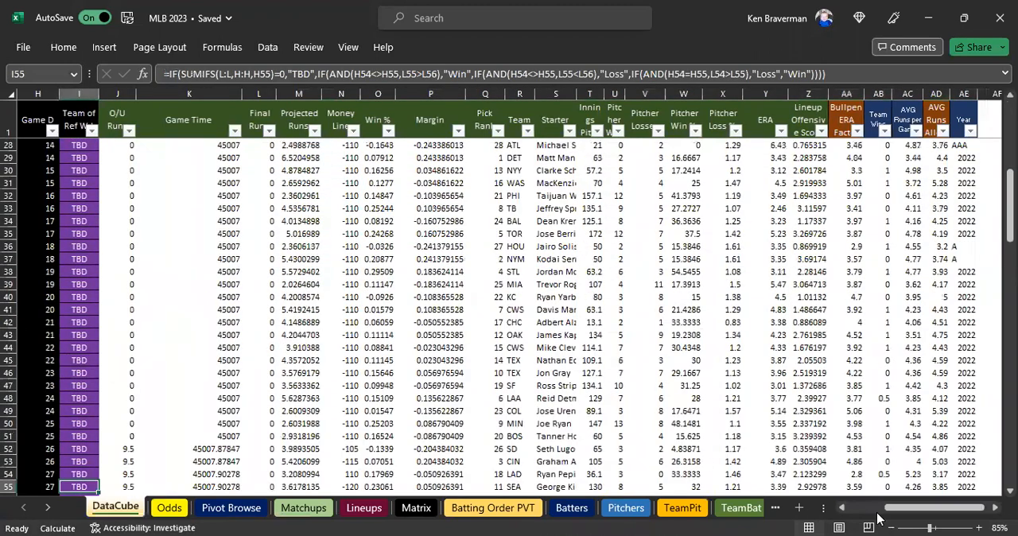
drag(881, 510, 873, 509)
scroll(576, 331, down, 1)
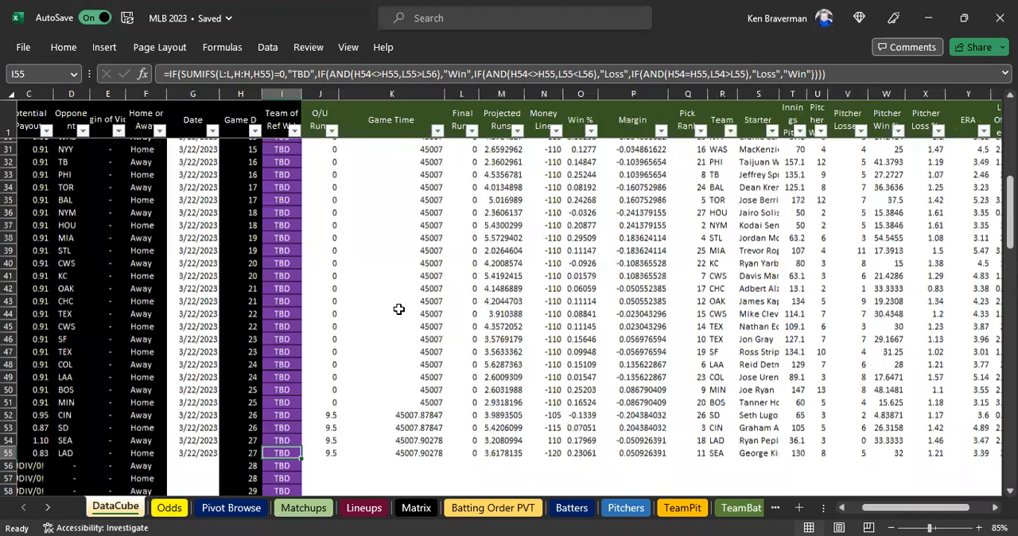
scroll(397, 313, up, 3)
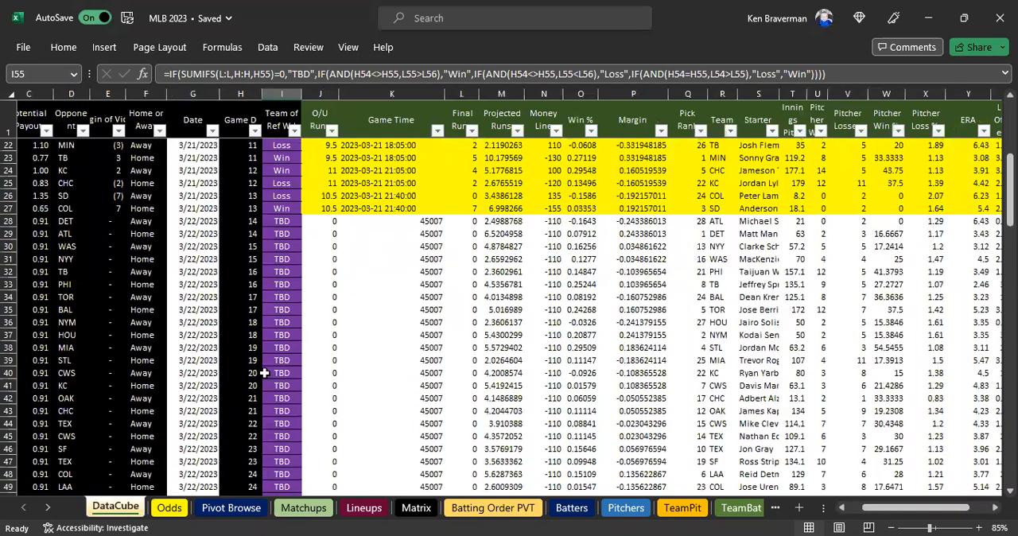
Refresh the Pivot Browse pivot table and filter its date to 3/22/2023.
click(233, 506)
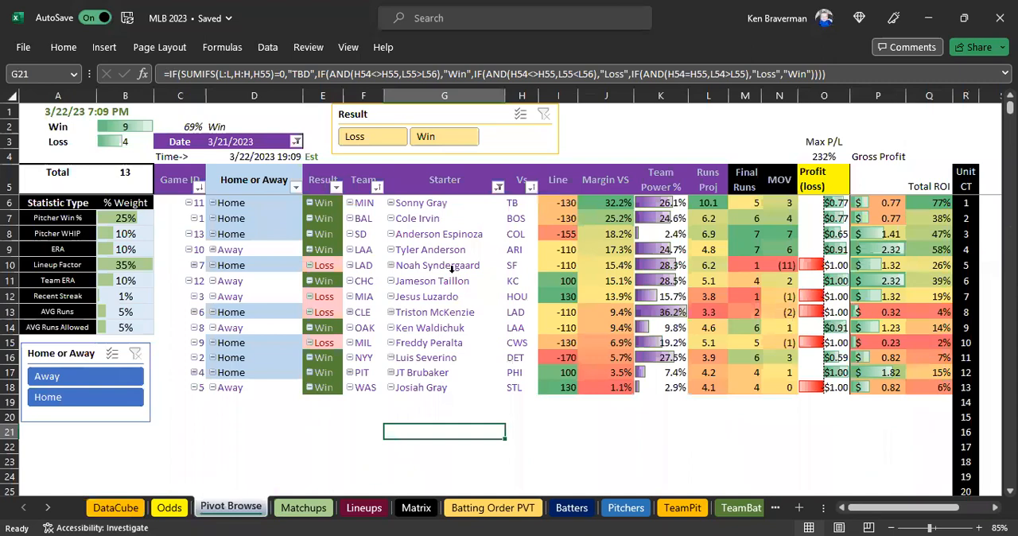
right_click(454, 279)
click(494, 258)
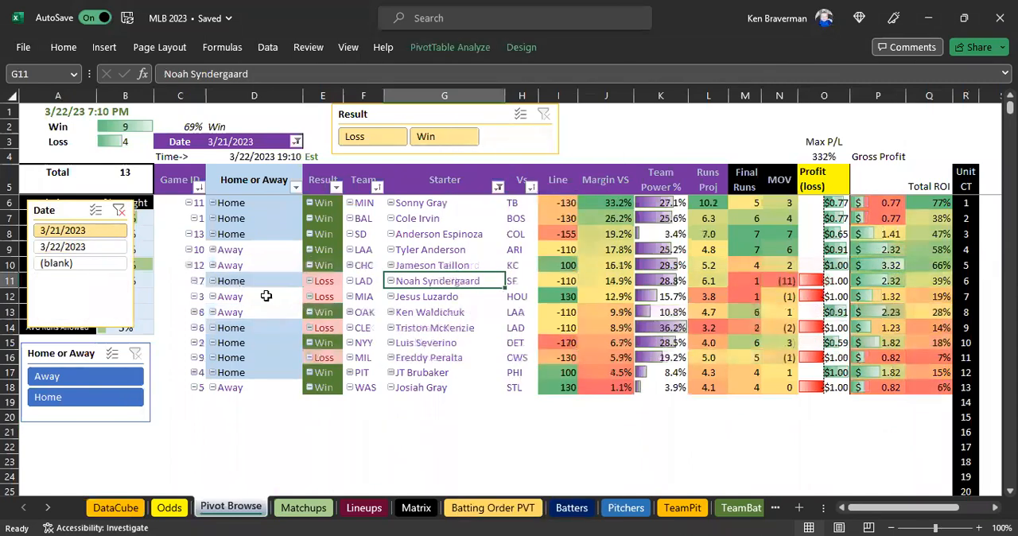
click(90, 250)
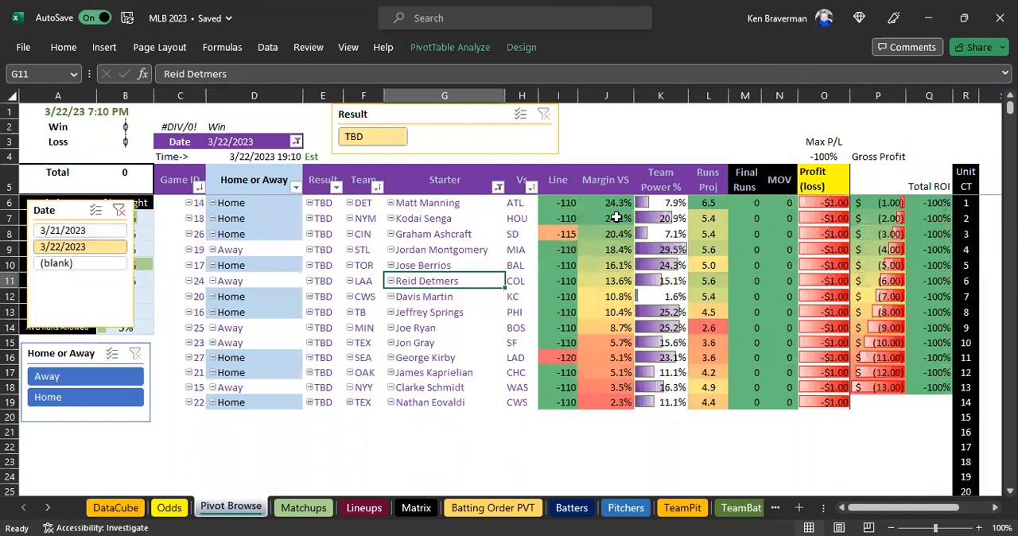
Examine the highest Margin VS values, the cumulative profit rows and the six top-ranked teams in Pivot Browse.
drag(617, 204, 617, 327)
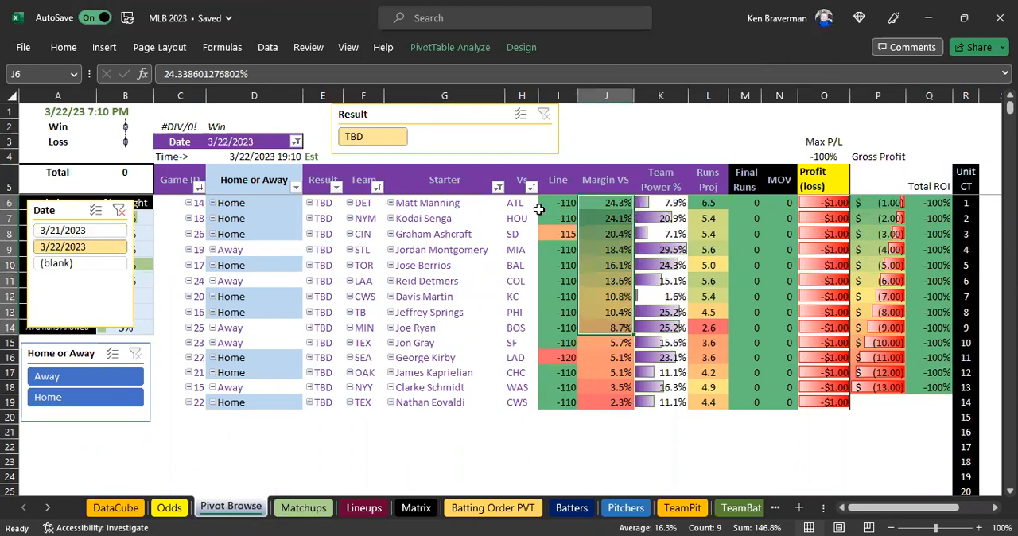
click(608, 202)
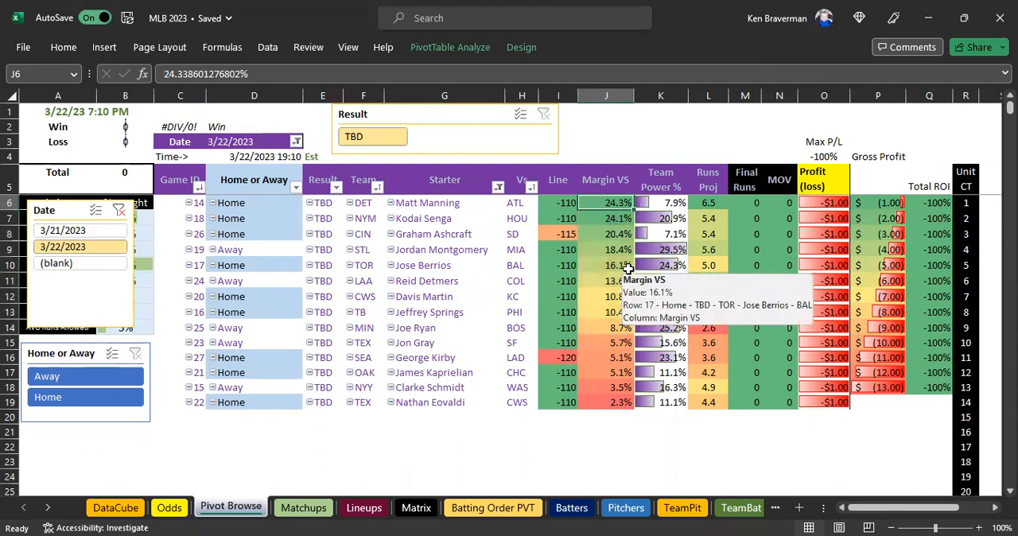
click(905, 391)
drag(905, 395, 914, 402)
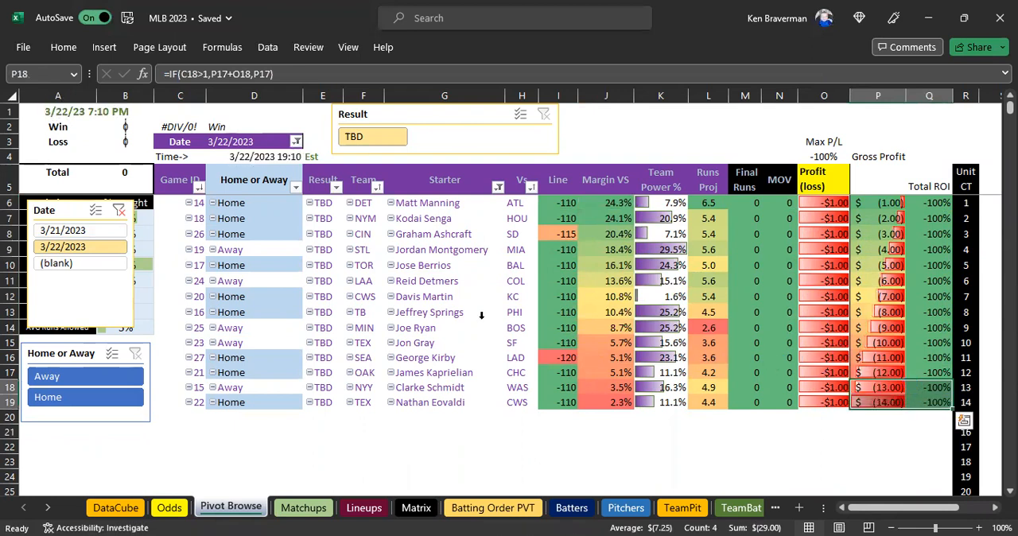
drag(371, 204, 374, 281)
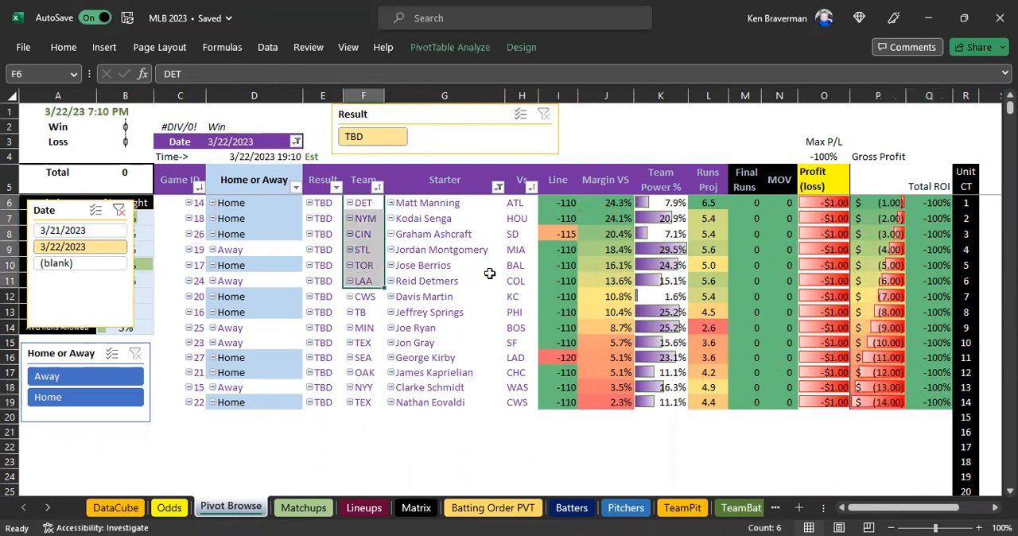
Compare the Pivot Browse picks for 3/22/2023 with the projections in the Matchups sheet.
click(304, 508)
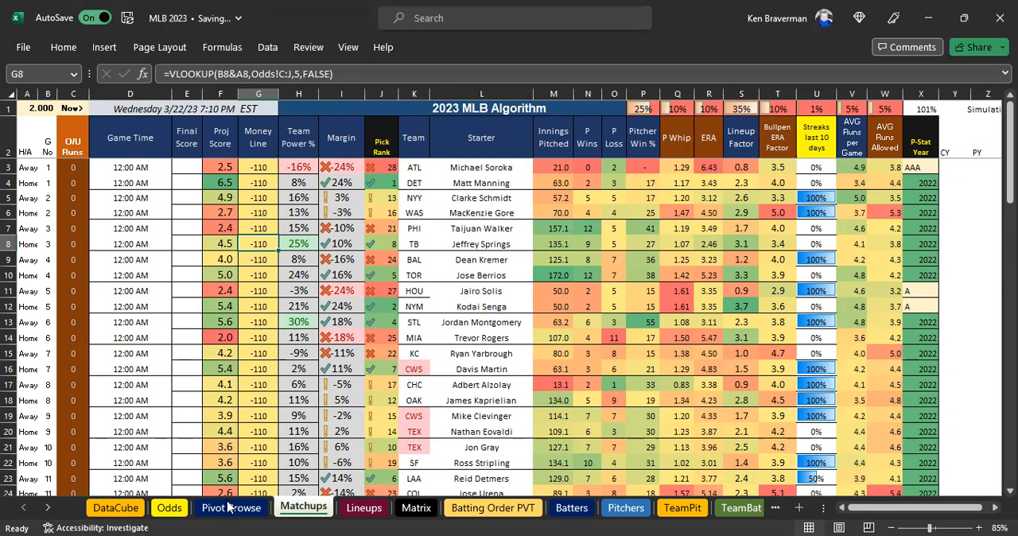
key(ctrl+Page_Up)
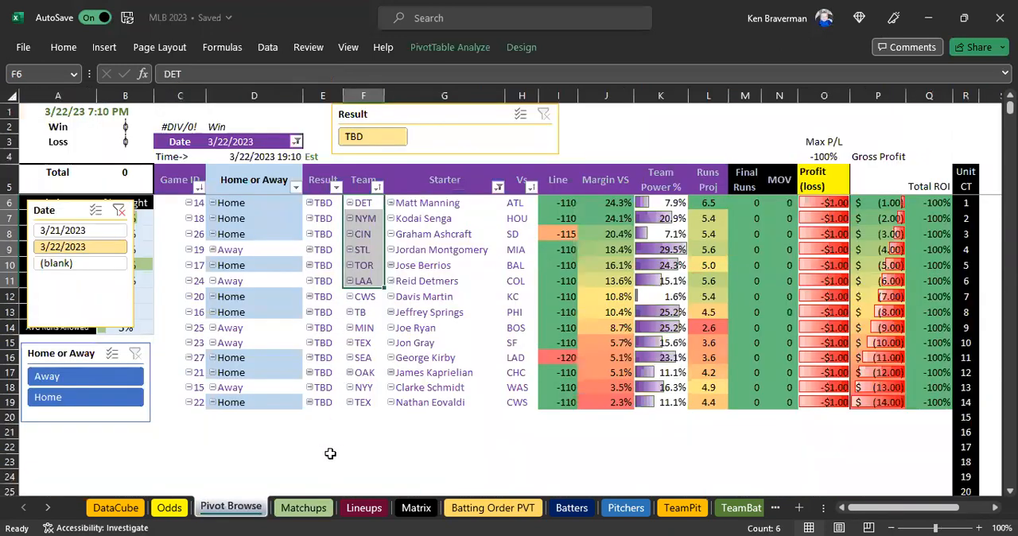
click(302, 507)
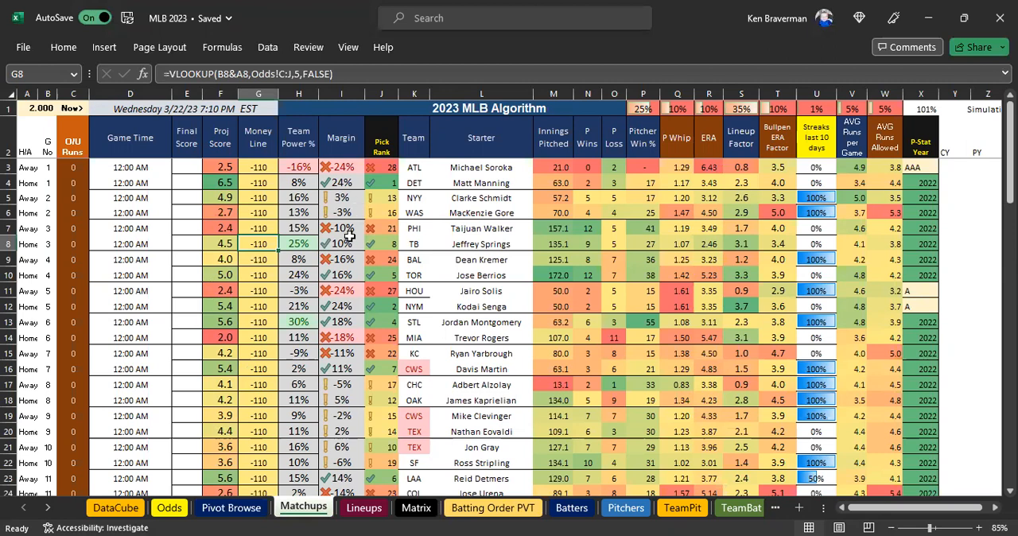
Enter the game 2 final scores in Matchups: 2 for NYY and 5 for WAS.
click(195, 198)
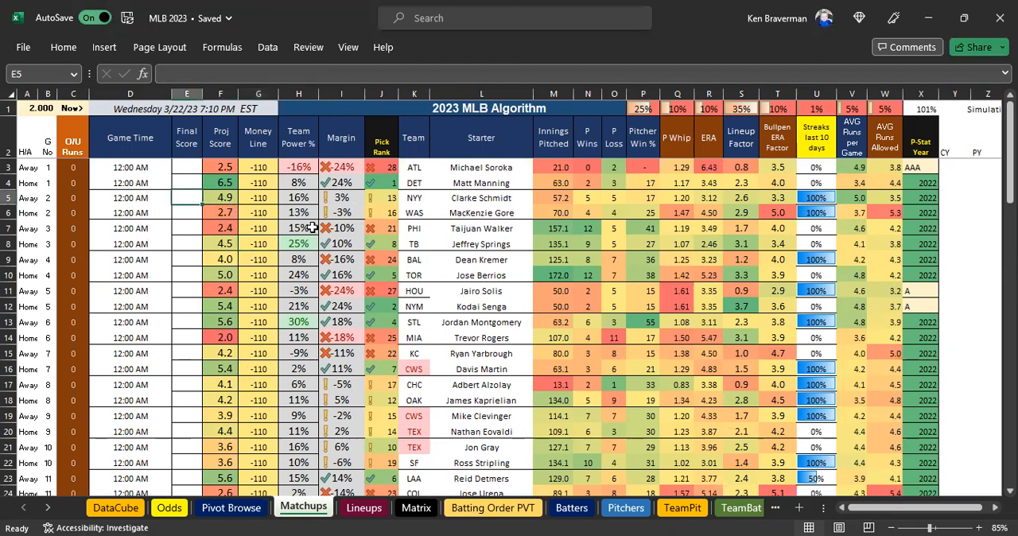
text(2)
key(Return)
text(5)
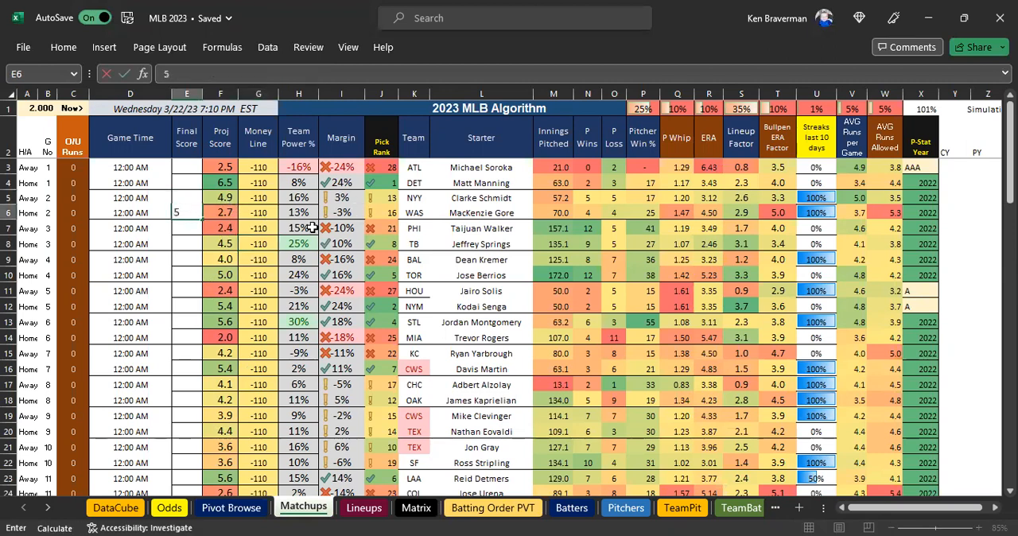
key(Up)
key(Up)
key(Up)
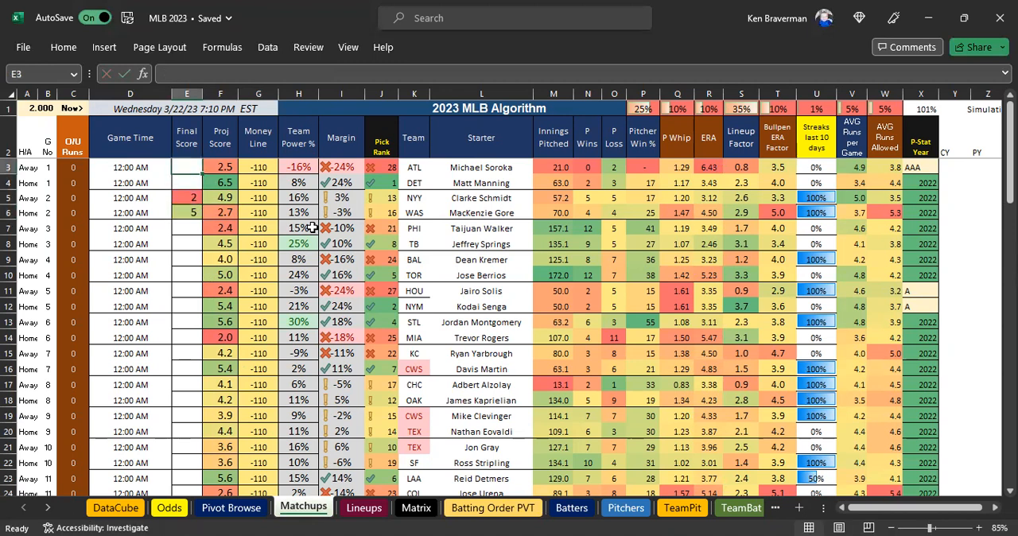
Enter the game 1 final scores in Matchups: 5 for ATL and 3 for DET.
text(5)
key(Return)
text(3)
key(Return)
key(Return)
key(Return)
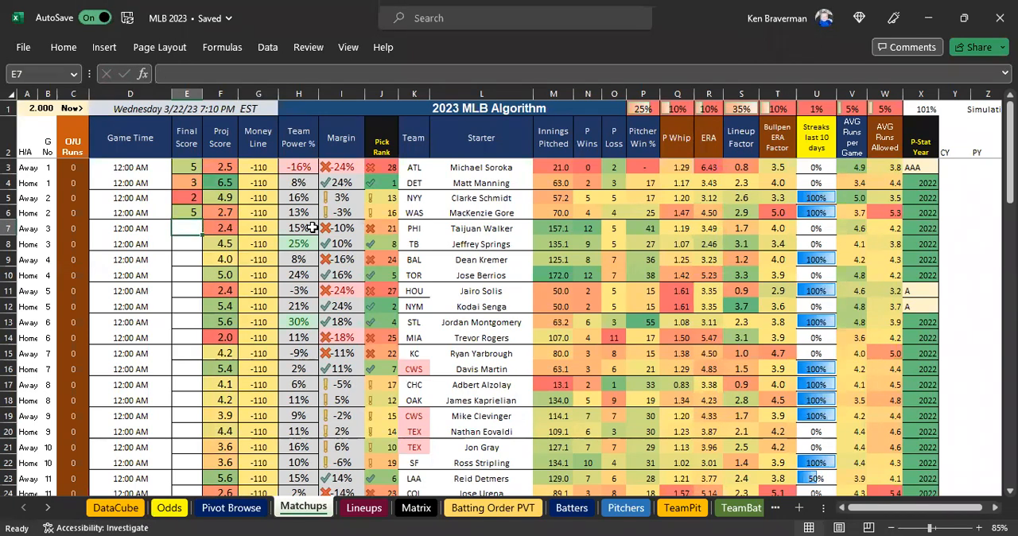
Fill in the final scores for games 3 and 4: PHI 2, TB 6, BAL 1 and TOR 2.
text(2)
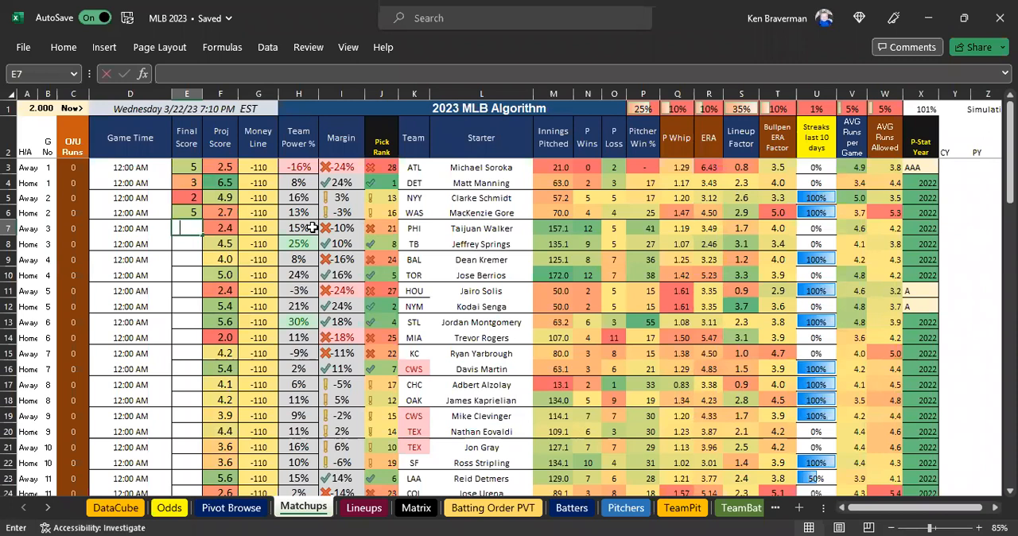
key(Return)
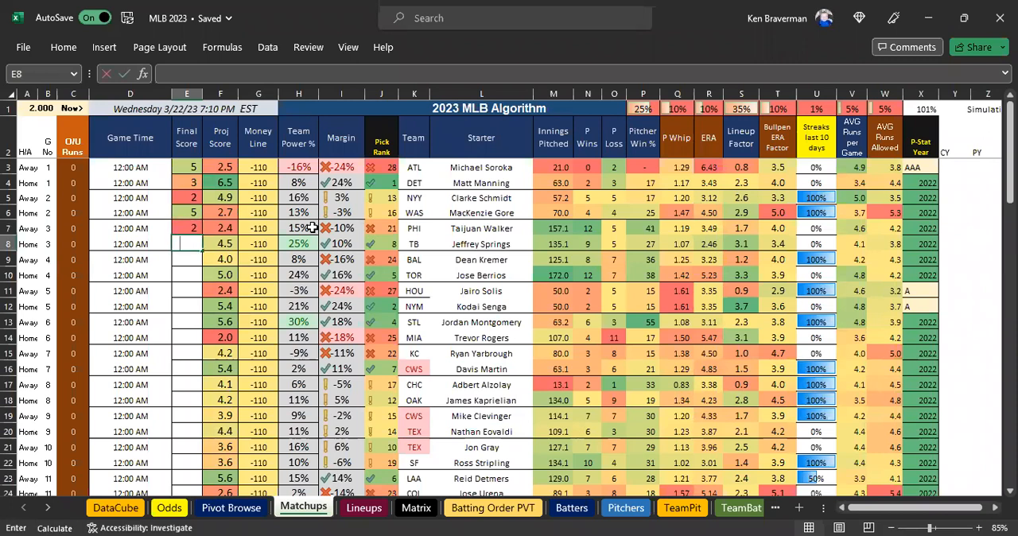
text(6)
key(Return)
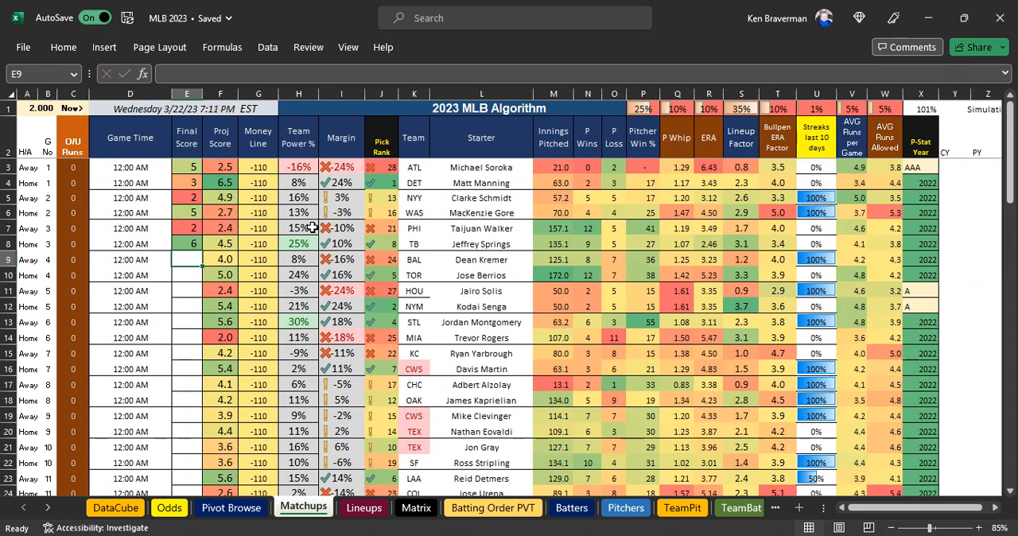
text(1)
key(Return)
text(12)
key(Return)
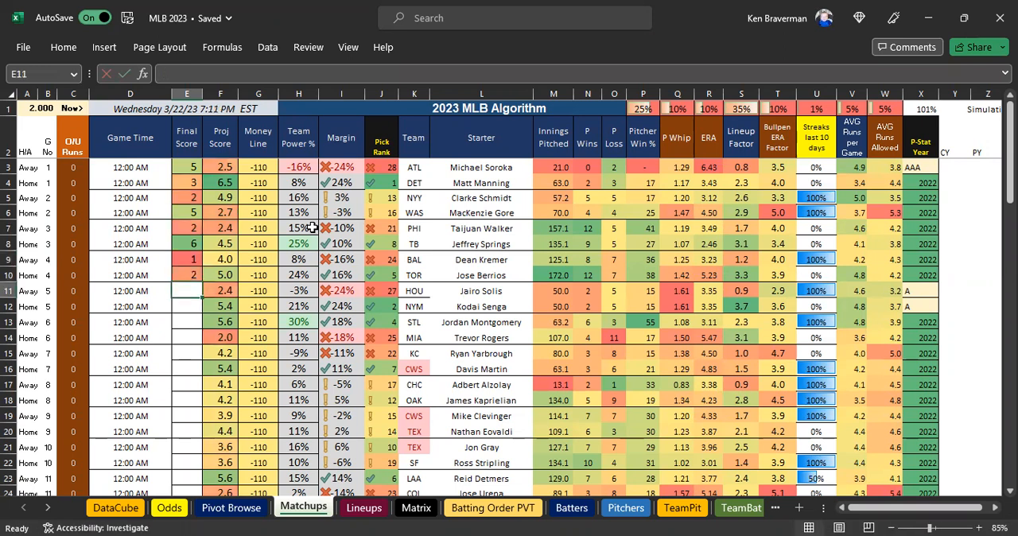
Fill in the final scores for games 5 and 6: HOU 5, NYM 2, STL 0 and MIA 0.
text(5)
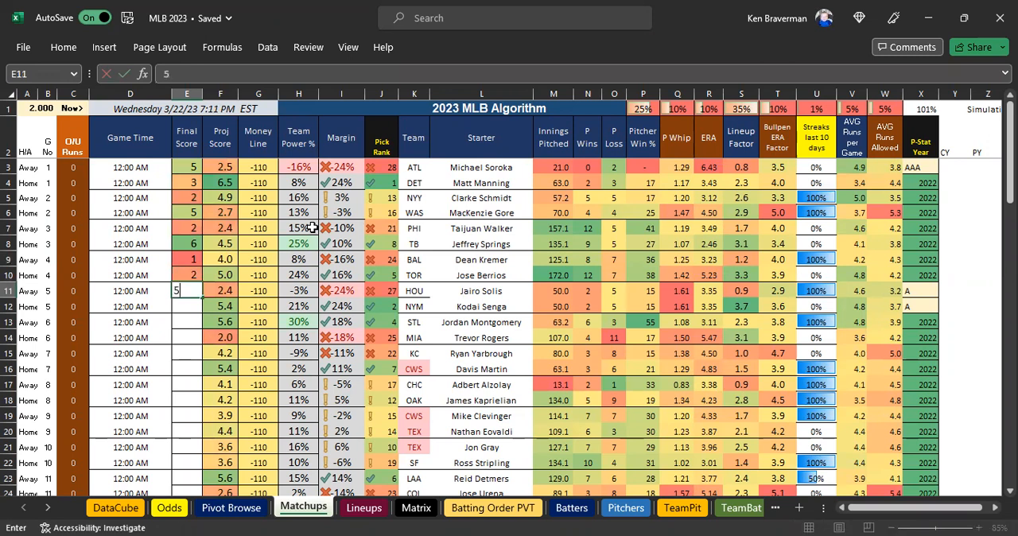
key(Return)
text(5)
text(2)
key(Return)
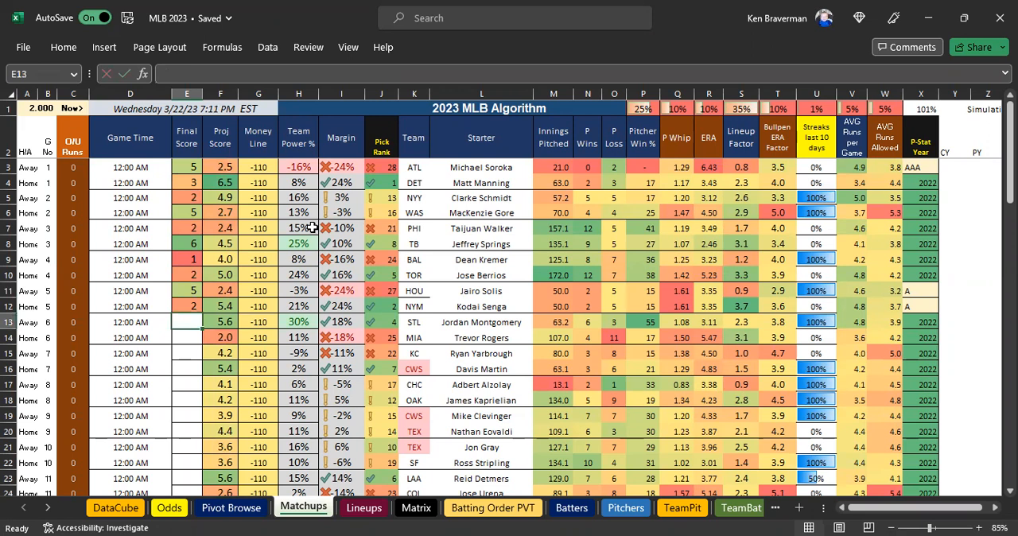
text(0)
key(Return)
text(0)
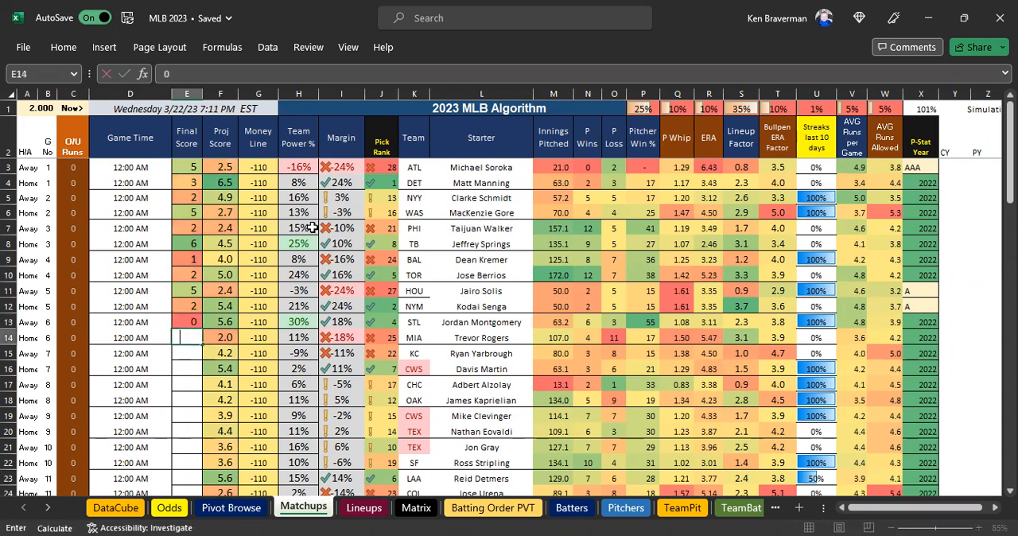
key(Return)
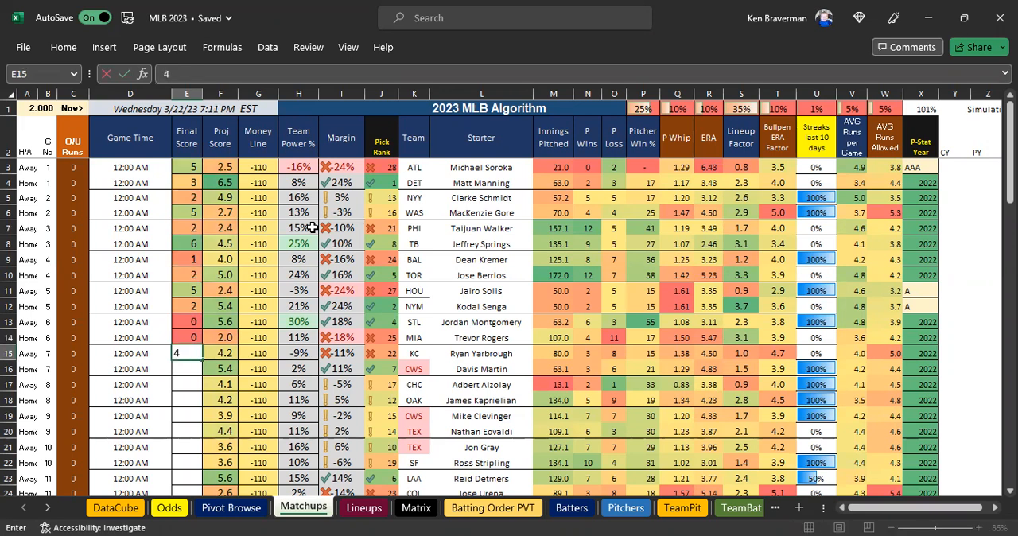
Fill in the final scores for games 7 and 8: KC 4, CWS 3, CHC 4 and OAK 2.
text(4)
key(Return)
text(43)
key(Return)
key(Return)
key(Up)
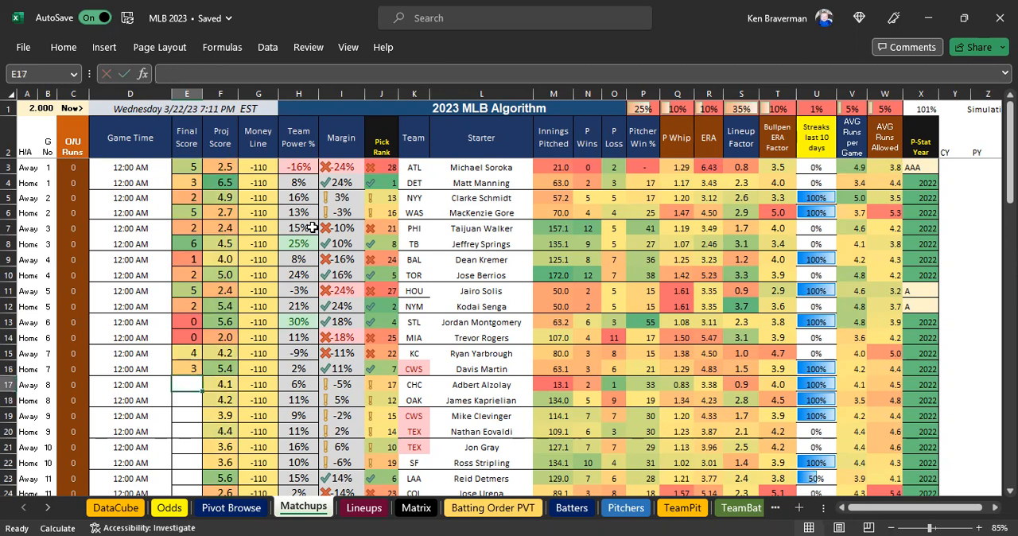
text(4)
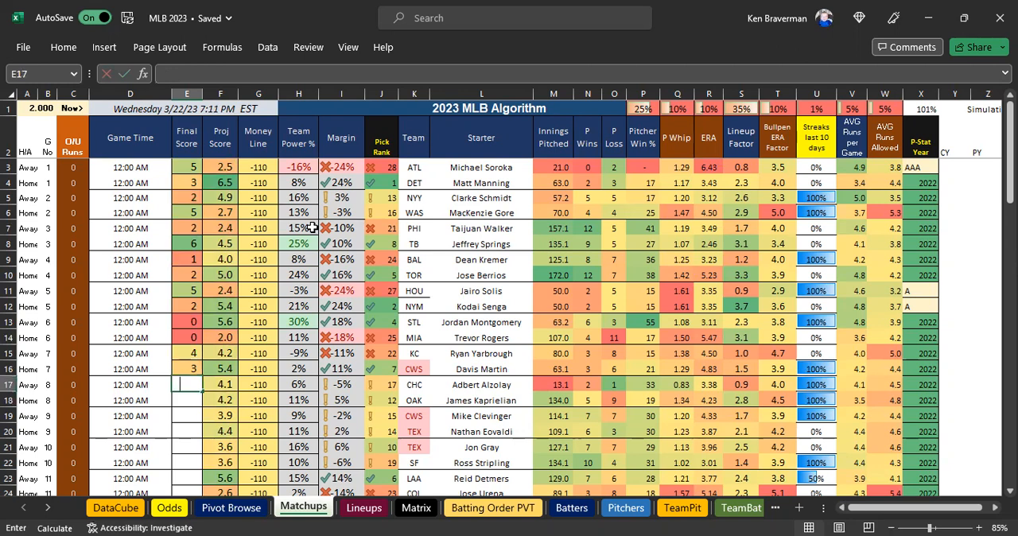
key(Return)
text(2)
key(Return)
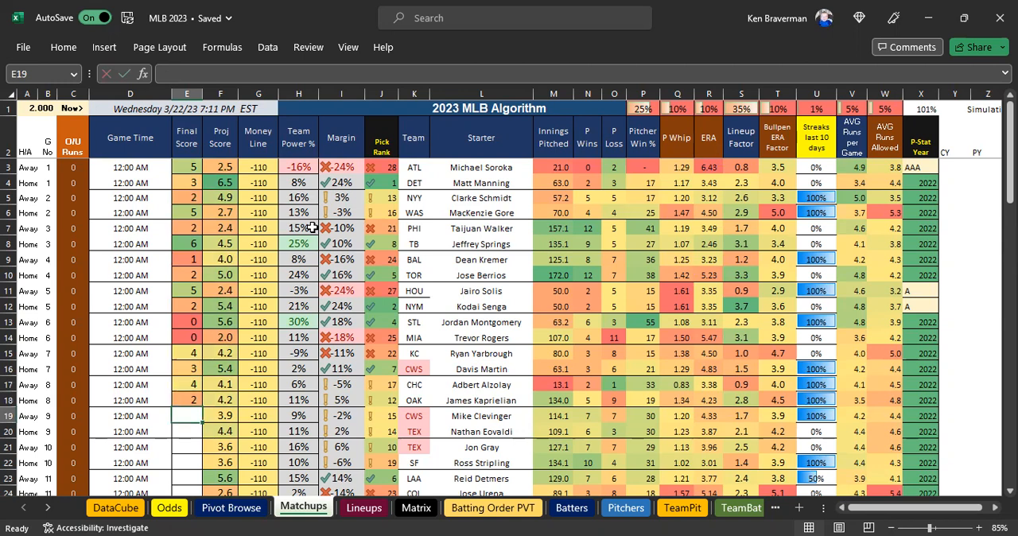
Enter the game 9 final scores in Matchups: 0 for CWS and 2 for TEX.
text(0)
key(Return)
text(2)
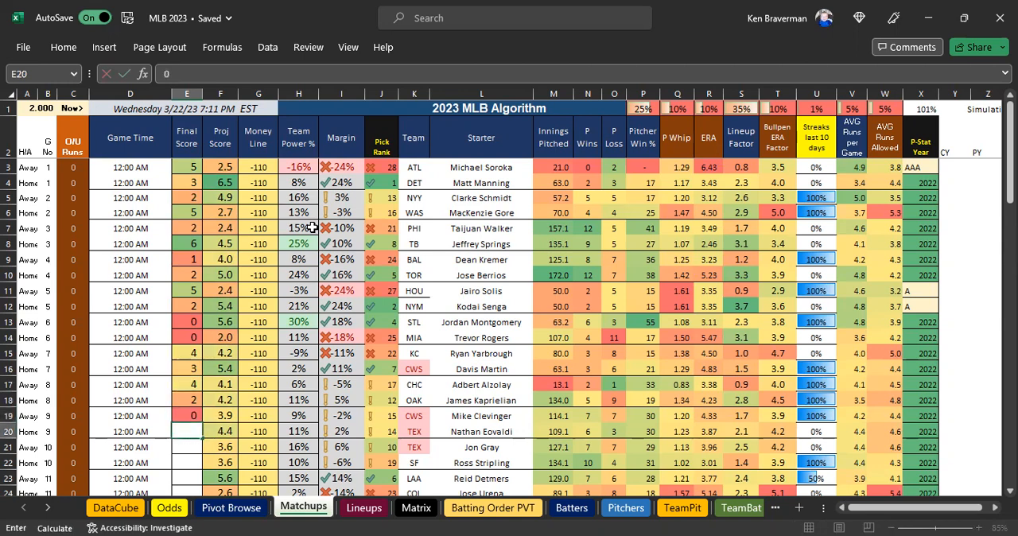
key(Return)
key(Return)
key(Up)
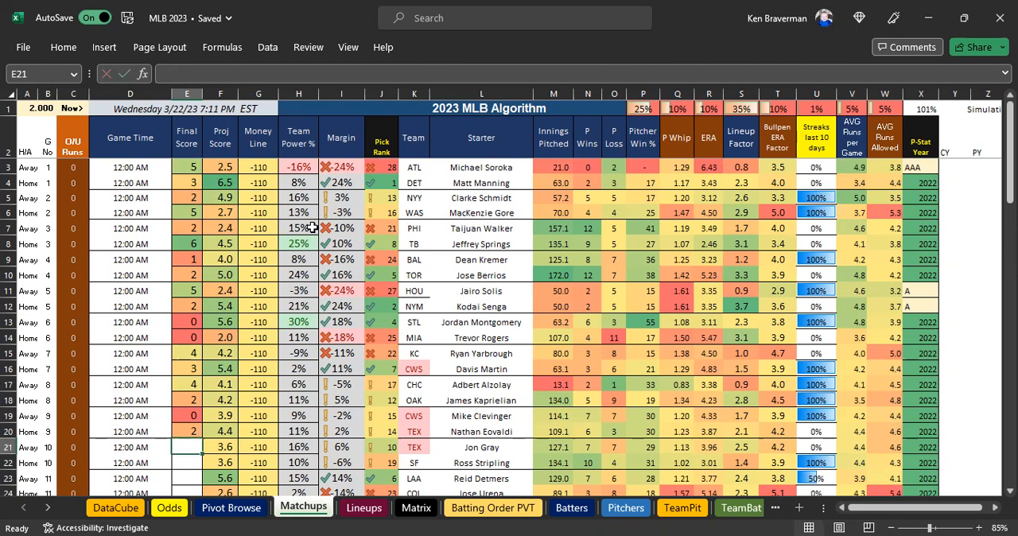
Skip game 10 and enter the game 11 final scores: 10 for LAA and 9 for COL.
key(Down)
key(Down)
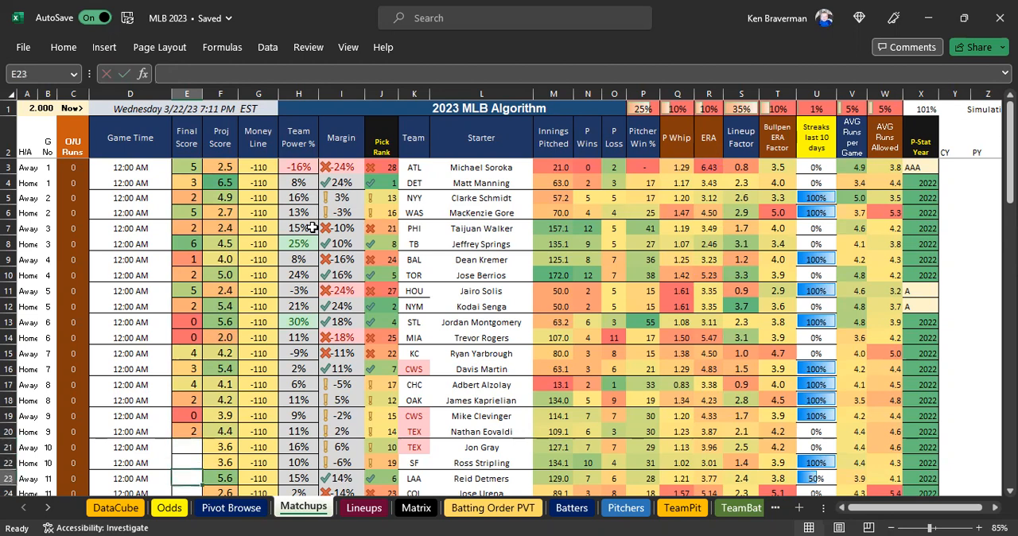
scroll(254, 312, down, 3)
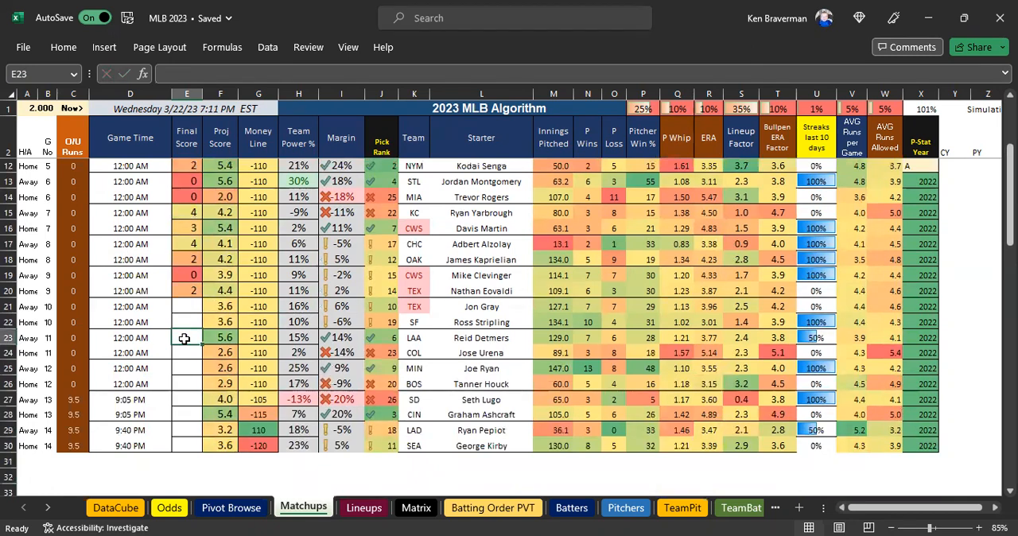
text(10)
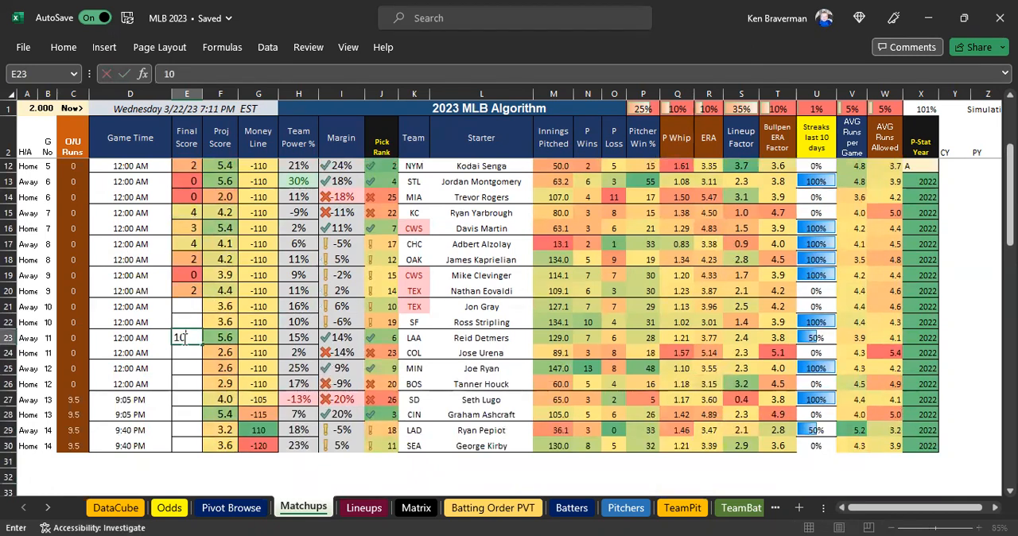
key(Return)
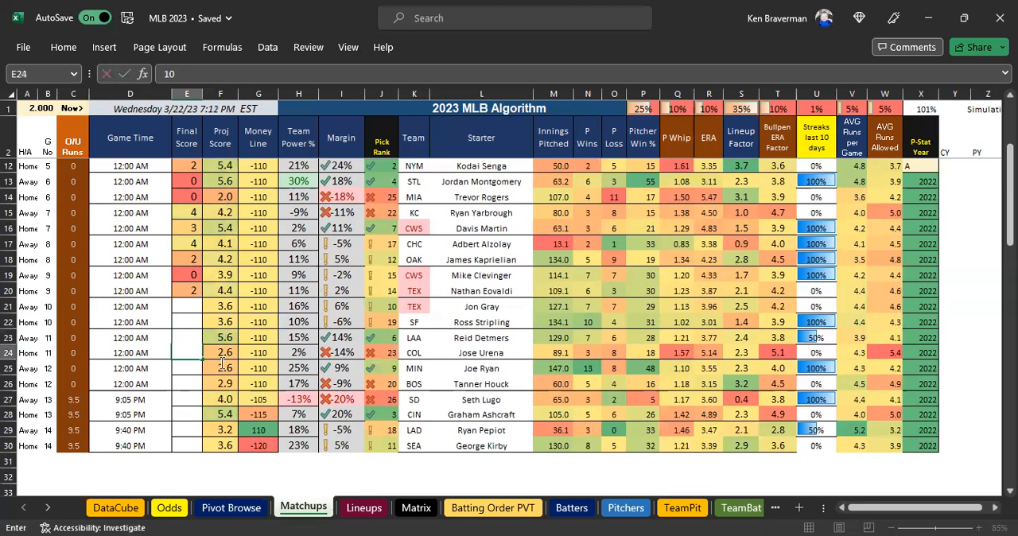
text(9)
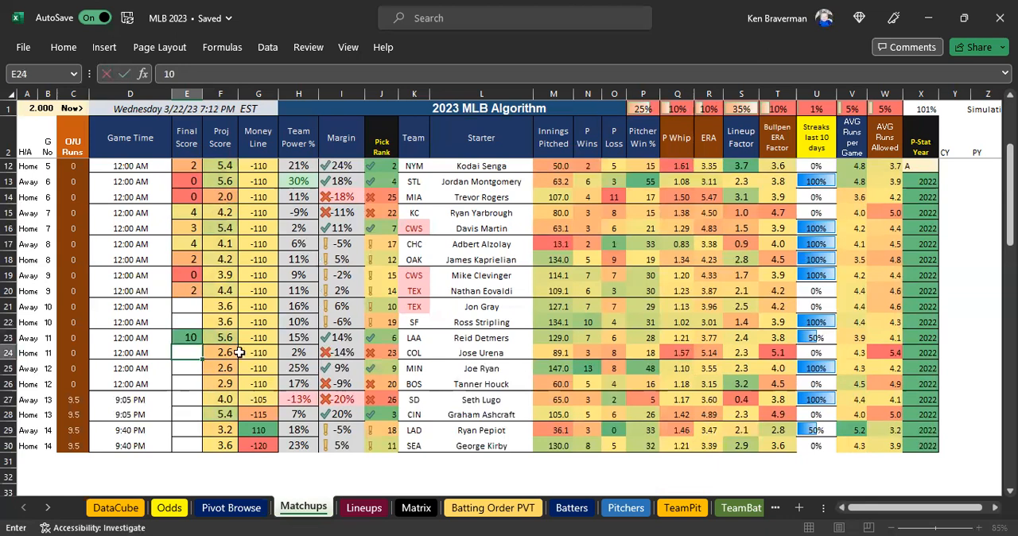
key(Return)
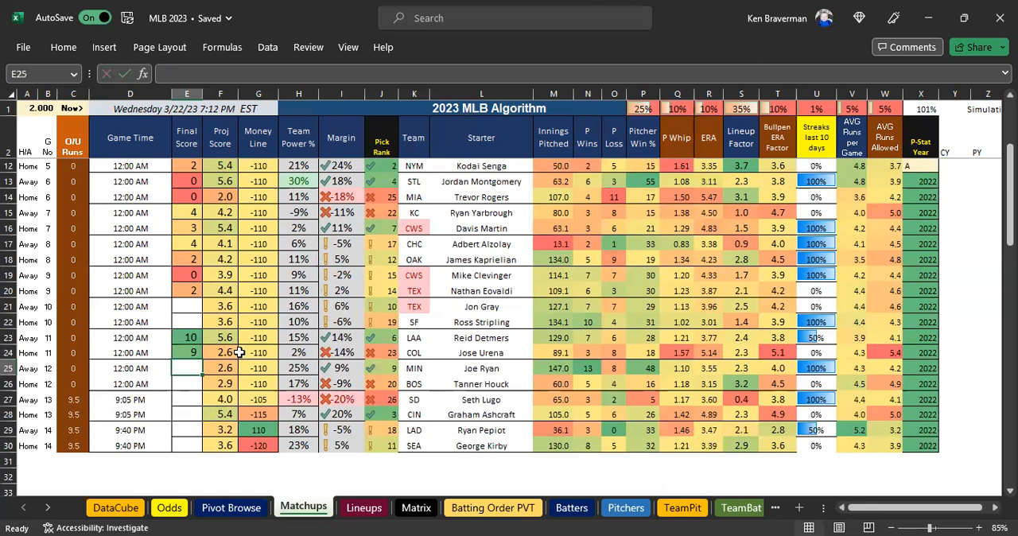
Enter the game 12 final scores in Matchups: 8 for MIN and 0 for BOS.
text(8)
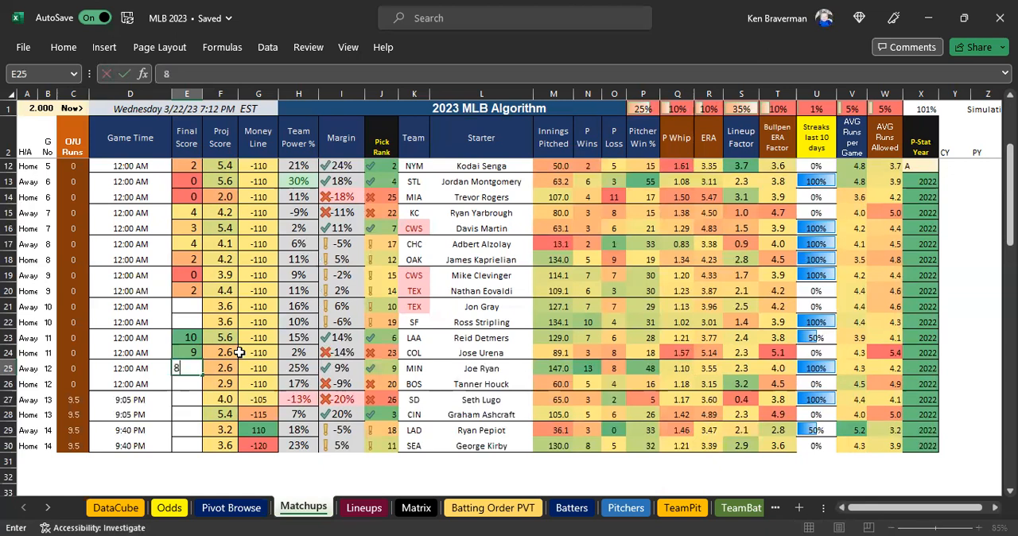
key(Return)
text(8)
text(0)
key(Return)
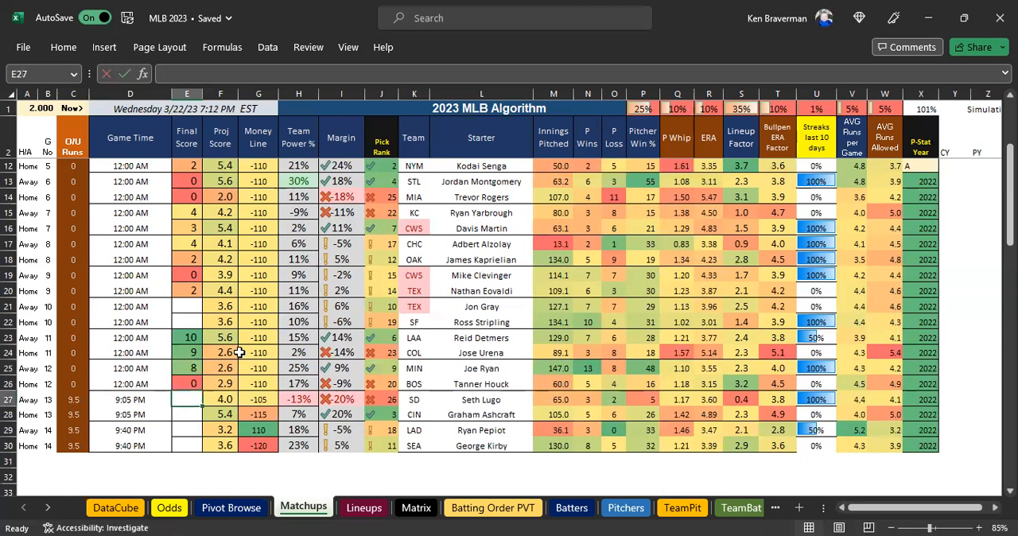
Refresh the Pivot Browse pivot table with the final scores entered in Matchups.
scroll(355, 359, up, 1)
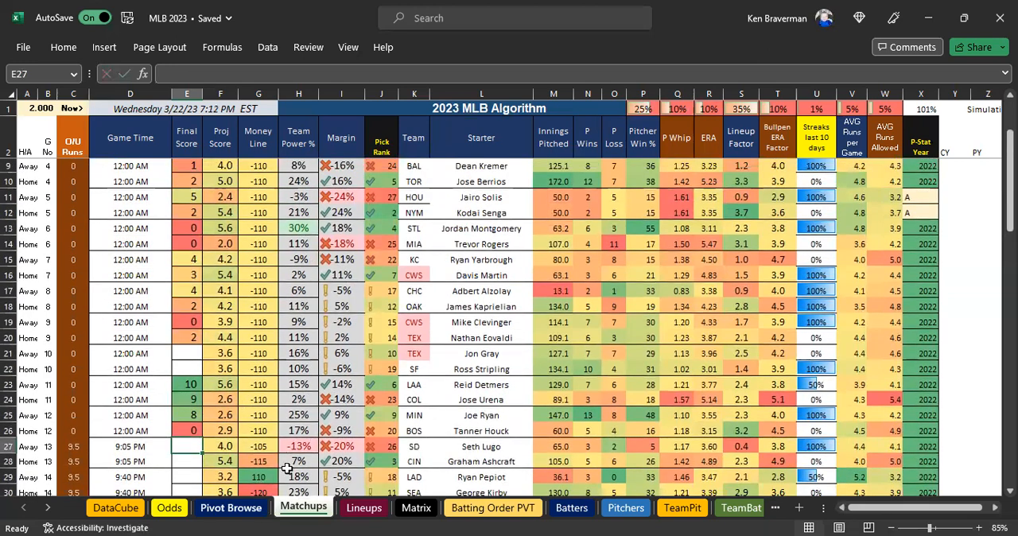
scroll(208, 382, down, 1)
scroll(208, 382, down, 1)
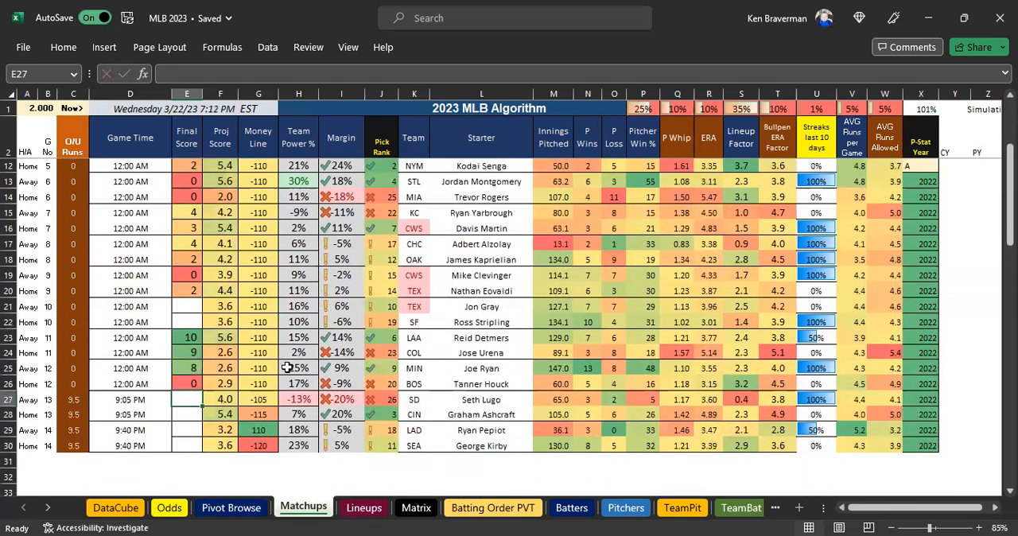
click(218, 507)
click(415, 441)
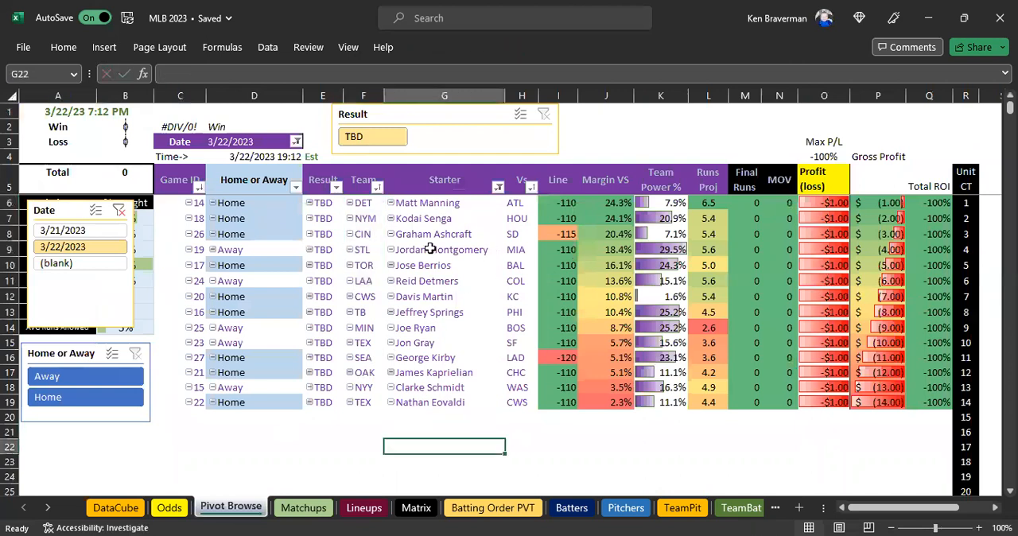
click(429, 248)
right_click(429, 248)
click(473, 261)
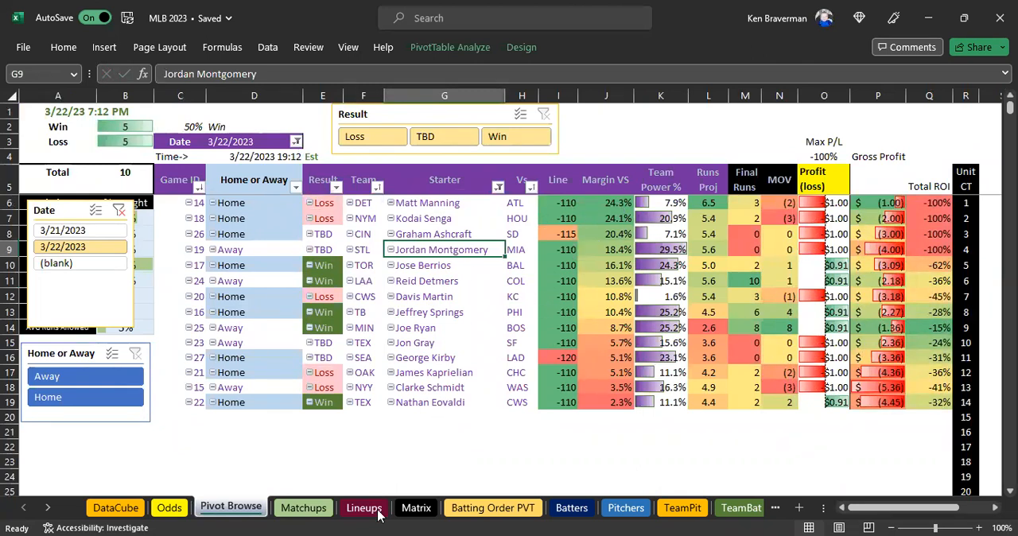
Examine the Lineup Factor values in Matchups and the team Cscore figures in Batting Order PVT.
click(296, 509)
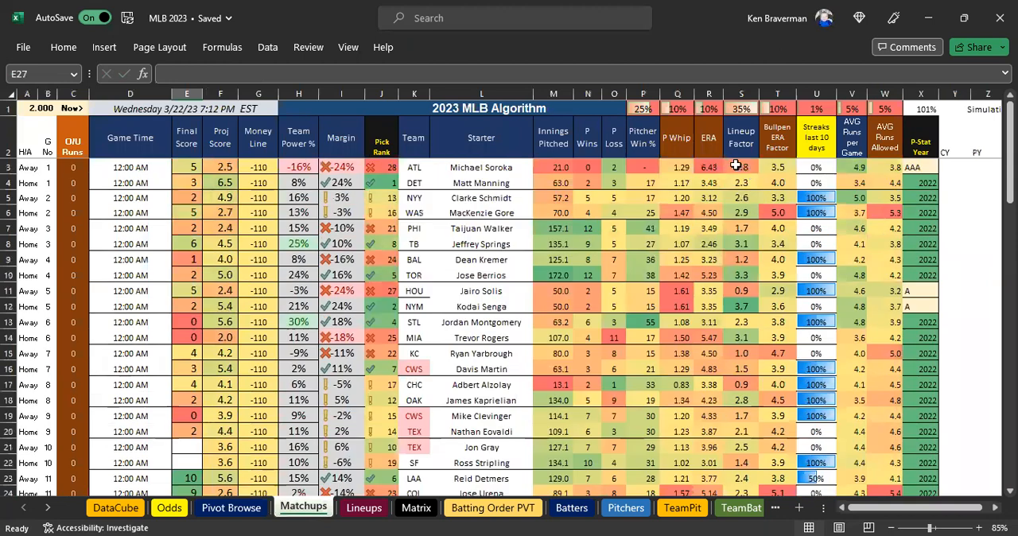
drag(737, 165, 739, 386)
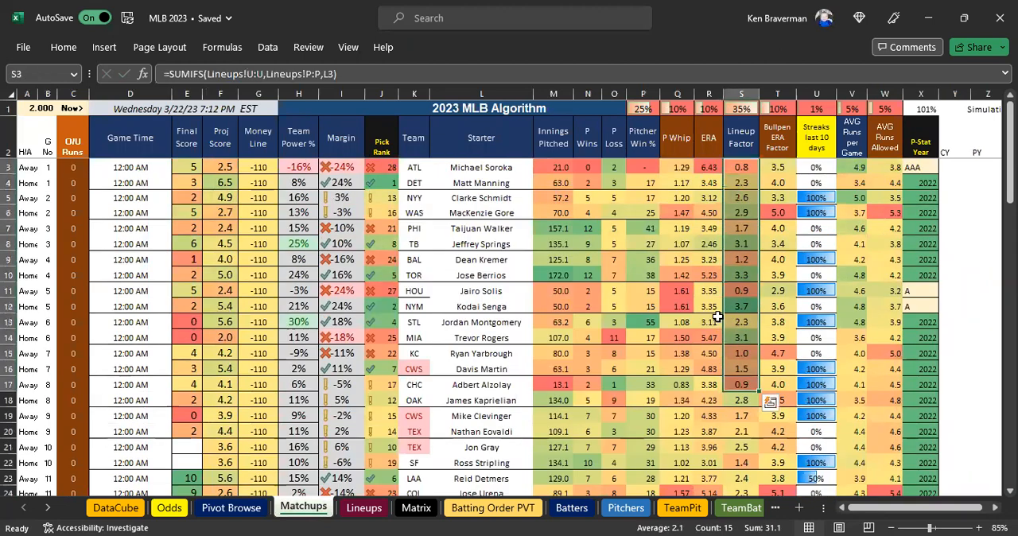
click(735, 168)
click(743, 229)
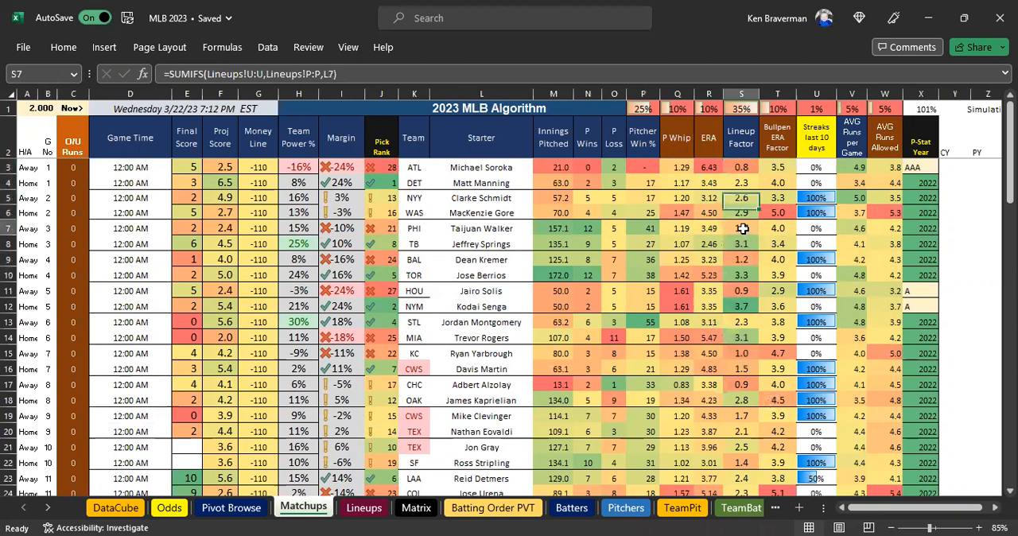
click(745, 262)
click(746, 291)
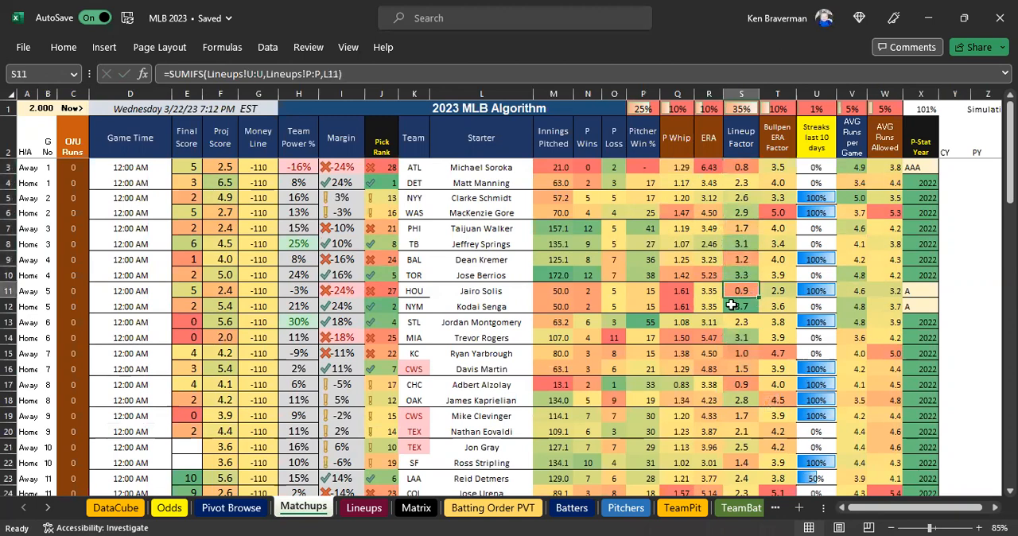
click(476, 506)
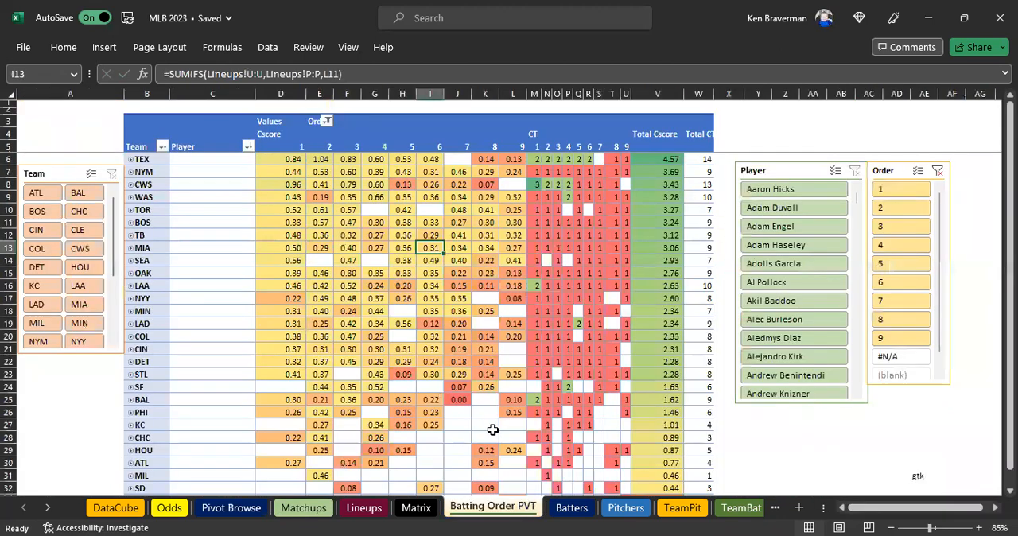
scroll(414, 399, down, 1)
scroll(415, 399, up, 1)
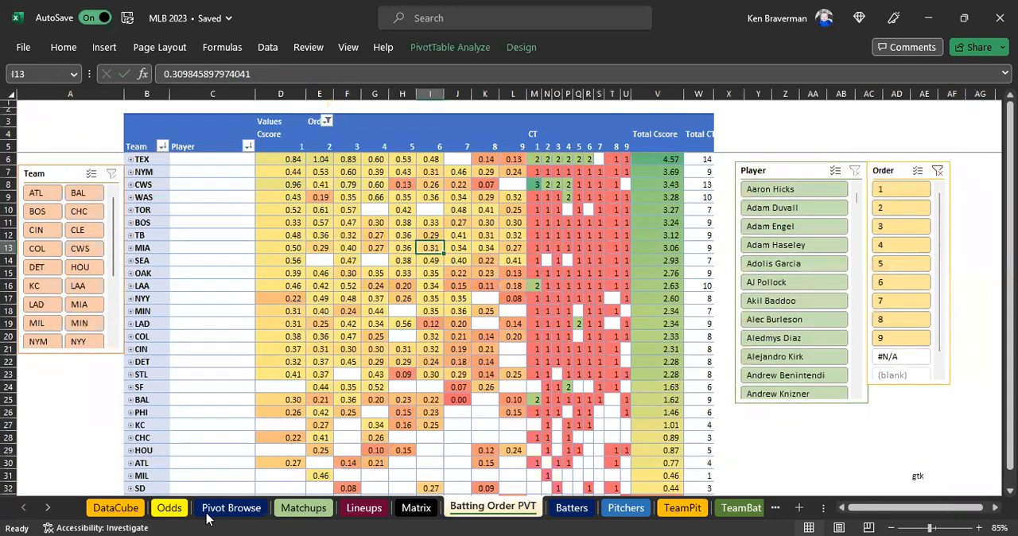
Limit the Pivot Browse results to Loss and Win, compare projected with final runs, and clear the Result filter.
click(215, 513)
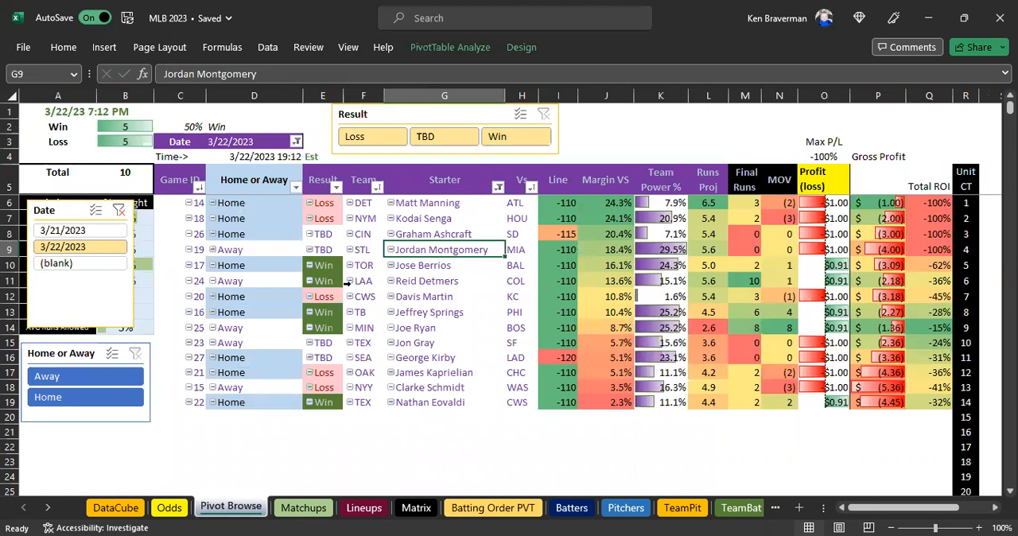
ctrl+click(443, 140)
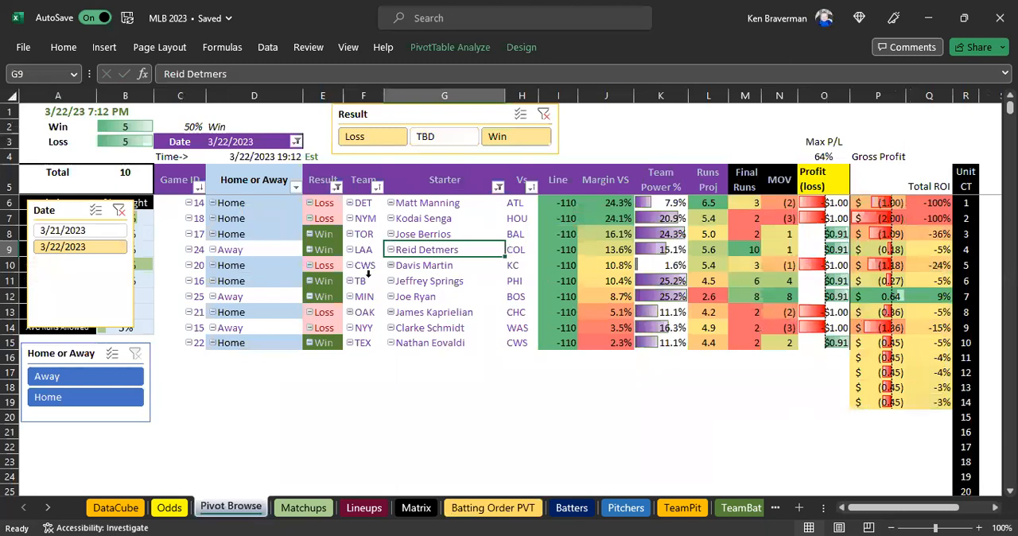
click(706, 202)
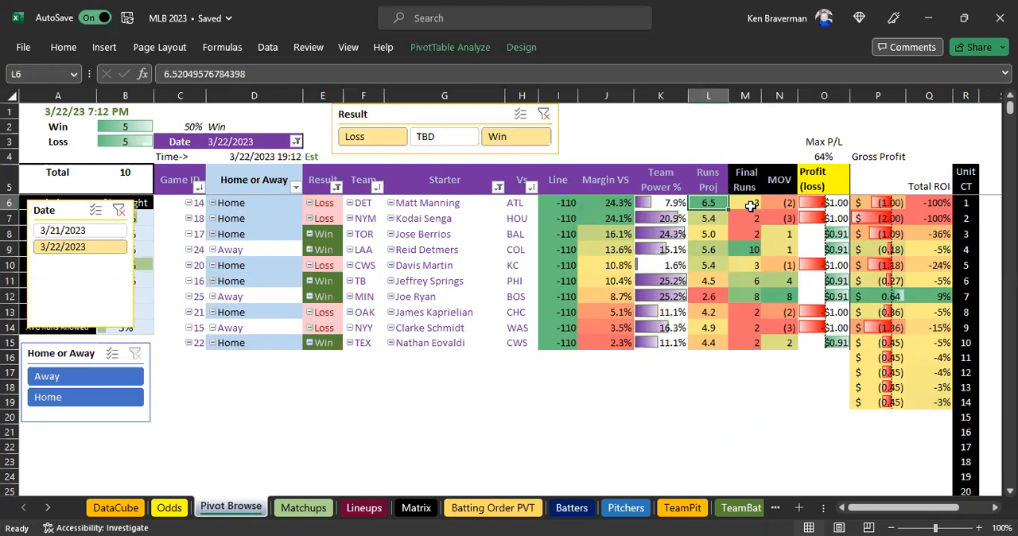
click(747, 251)
click(719, 307)
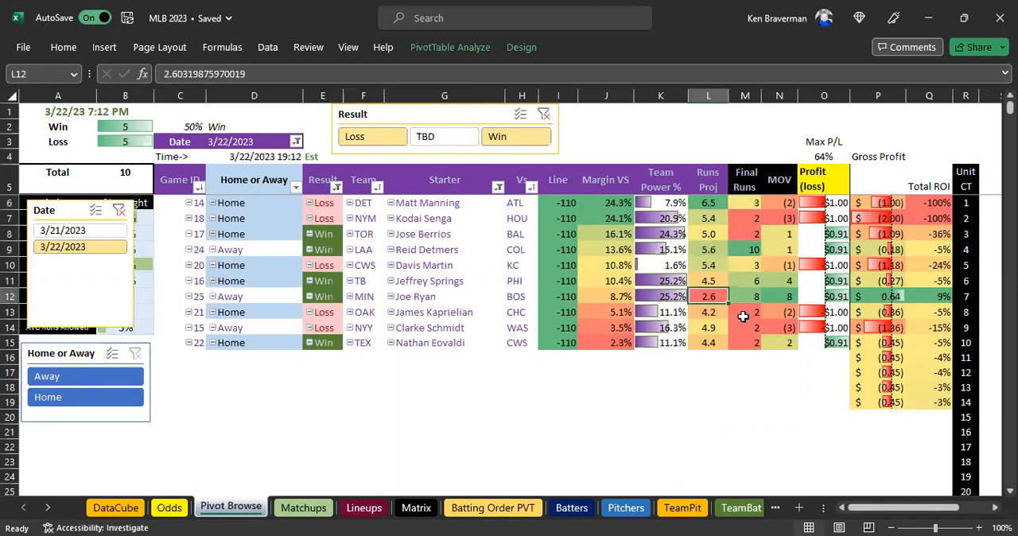
click(742, 327)
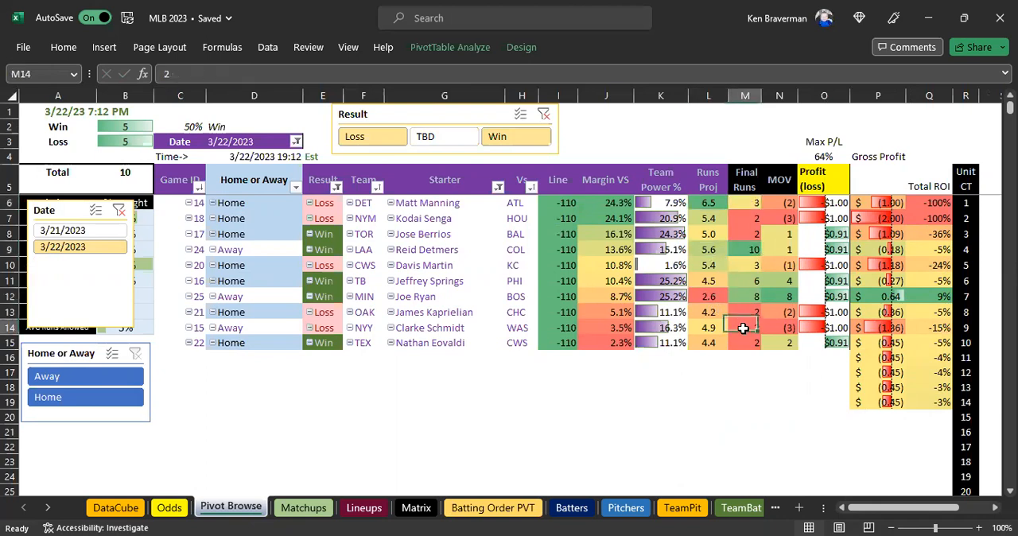
click(544, 114)
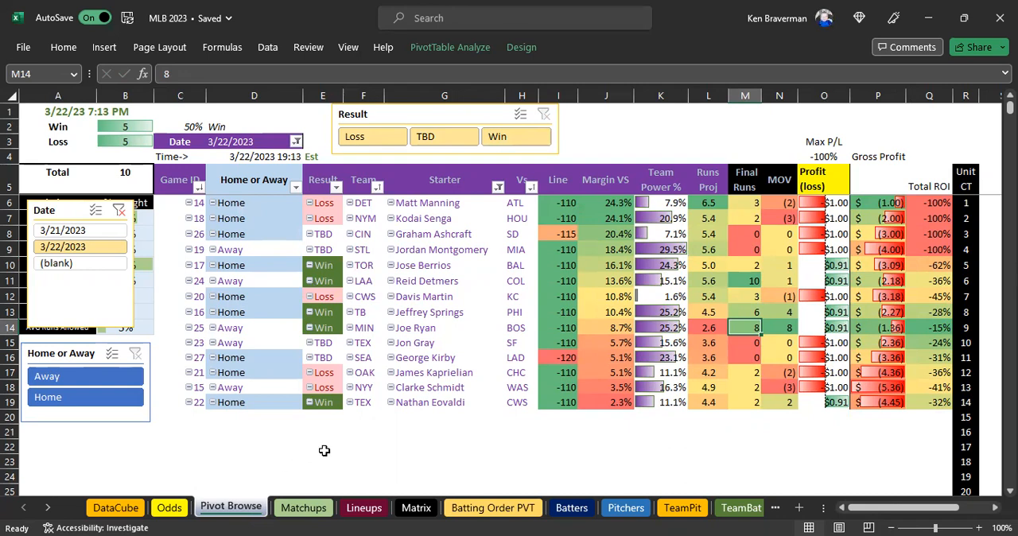
Review the Matchups scores and the 3/22/2023 game data in DataCube, selecting its rows from O/U Runs through column AE.
click(296, 507)
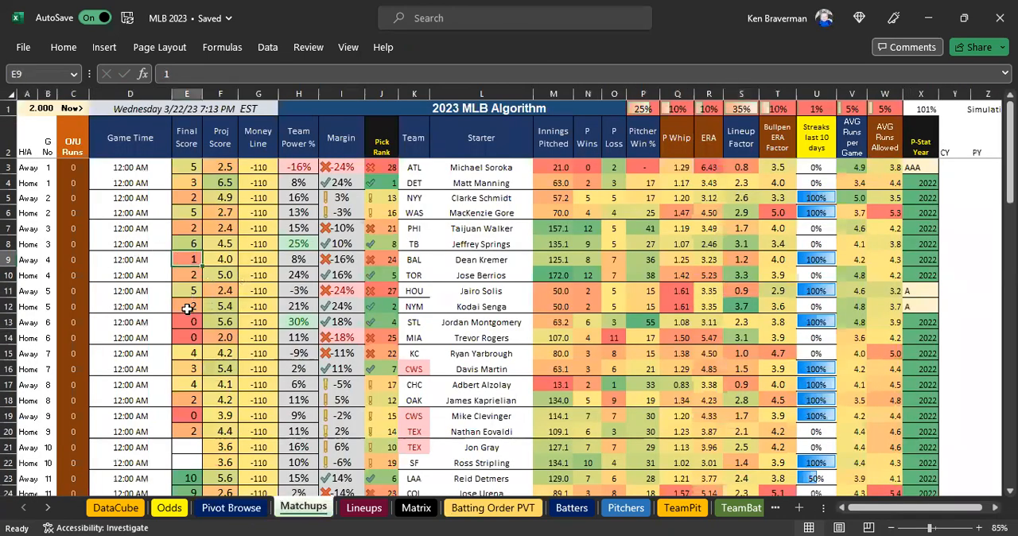
scroll(187, 308, down, 3)
scroll(199, 270, down, 1)
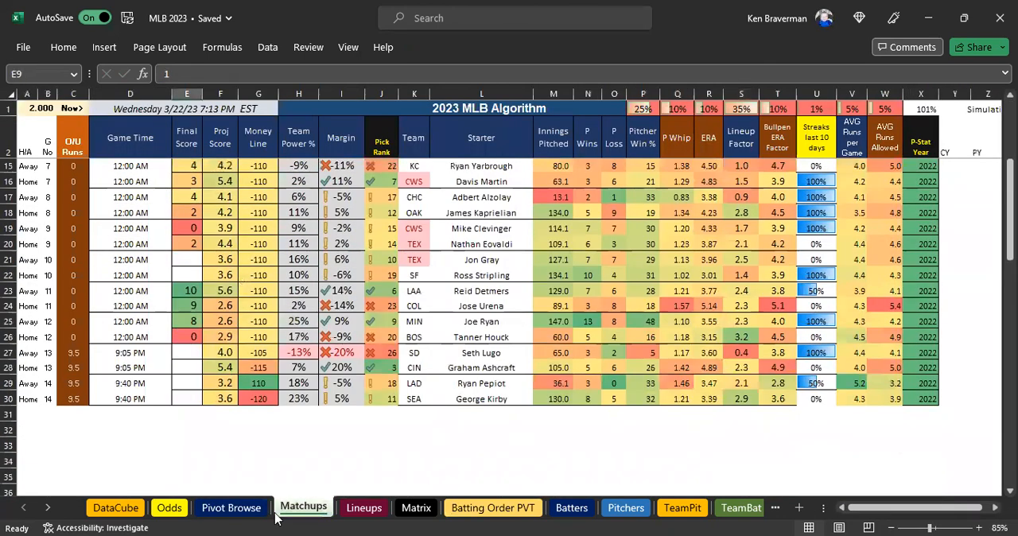
click(115, 507)
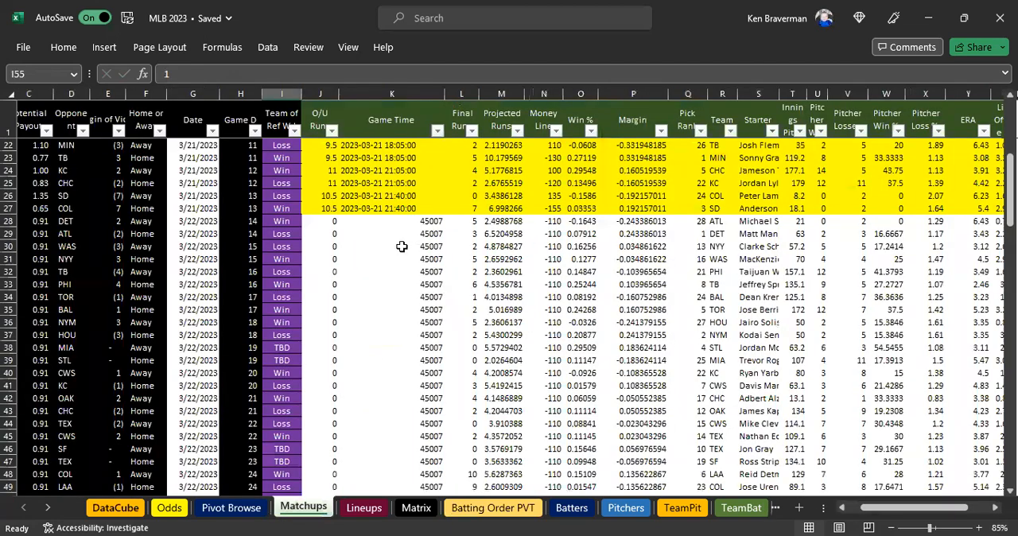
scroll(368, 237, down, 6)
scroll(294, 216, up, 3)
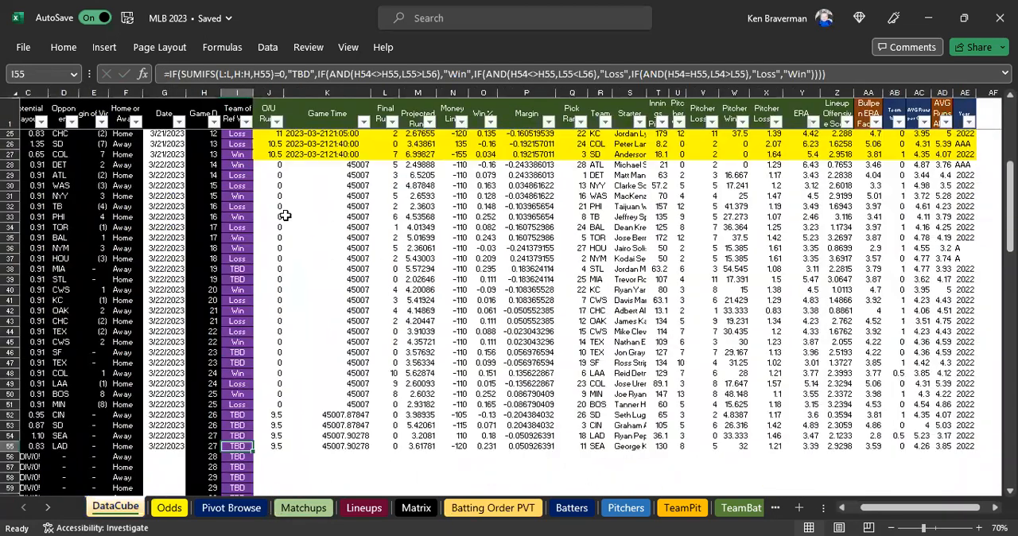
drag(269, 167, 967, 450)
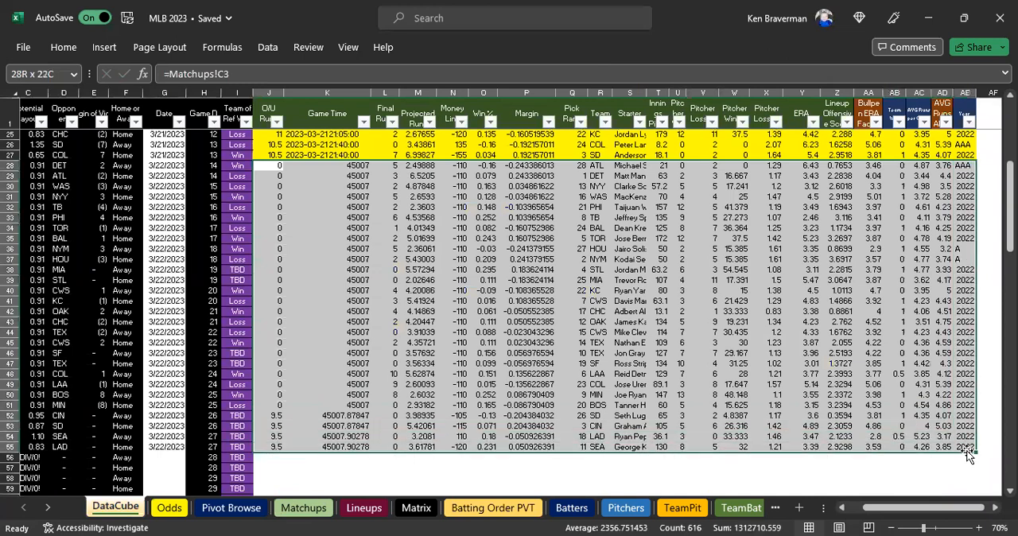
Extend the DataCube Date column one row past the 3/22/2023 games to 3/23/2023 in G56.
scroll(159, 431, down, 3)
click(166, 354)
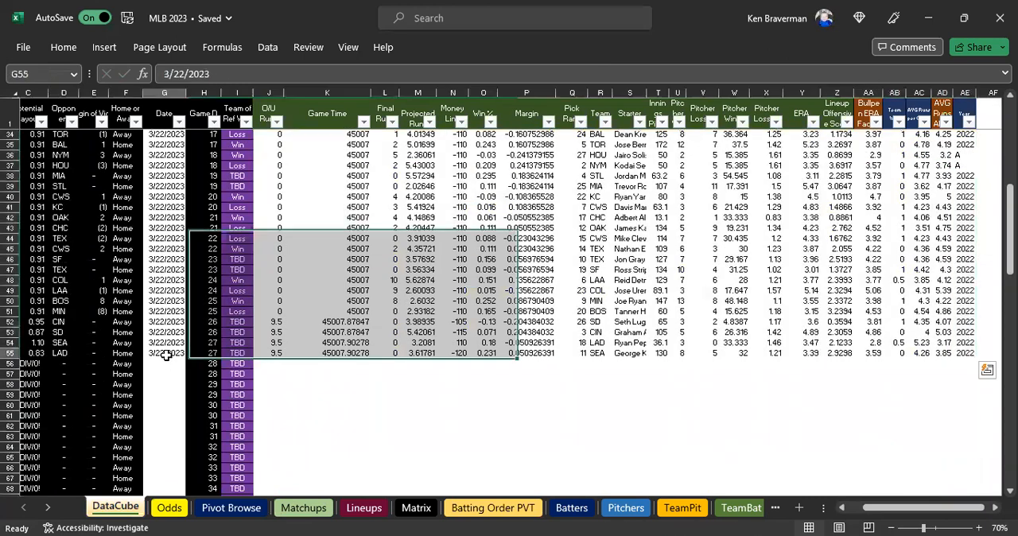
drag(186, 358, 186, 365)
drag(325, 402, 322, 397)
Link the first O/U Runs cell of the new date, J56, to Matchups with the formula =Matchups!C3.
click(274, 356)
click(272, 363)
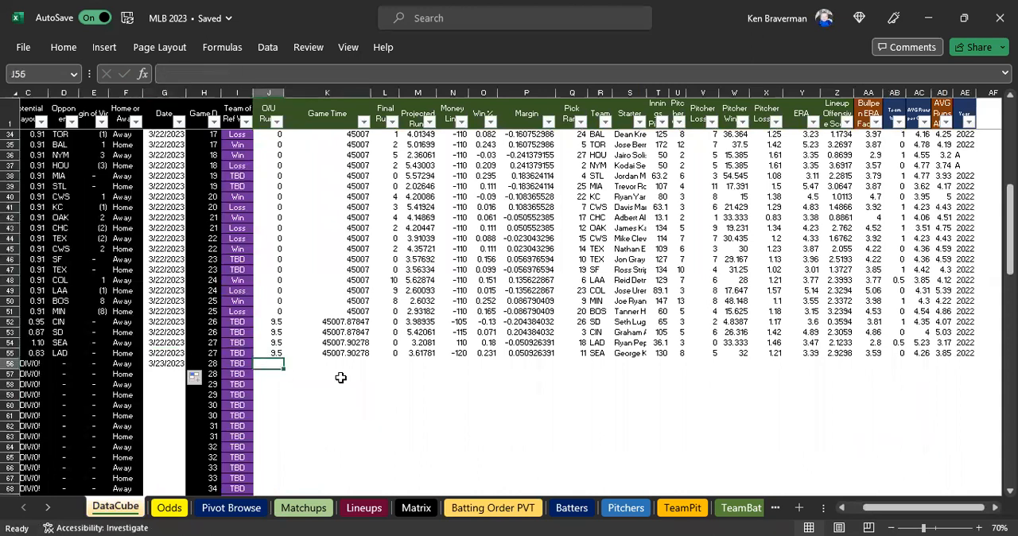
click(302, 507)
scroll(131, 210, up, 4)
click(74, 167)
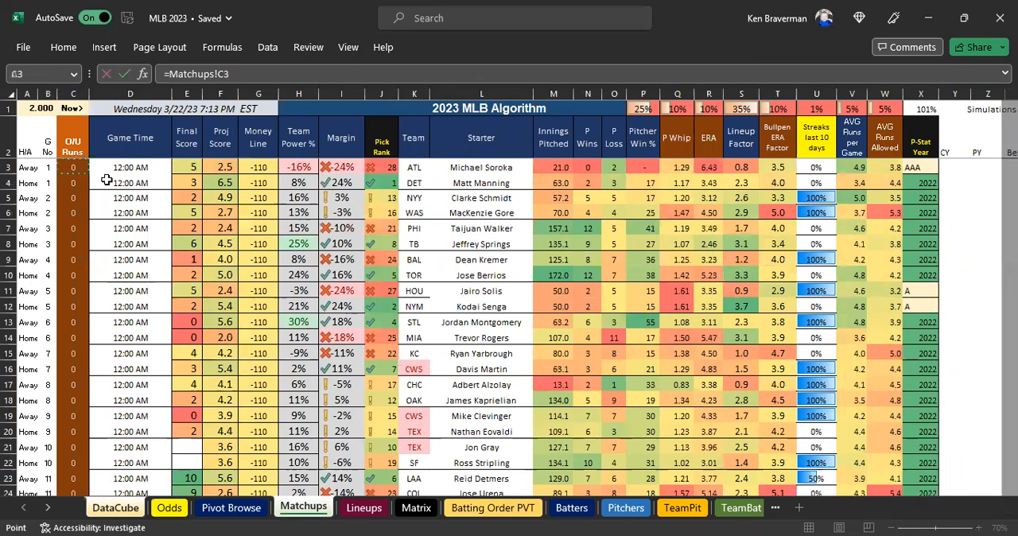
key(Return)
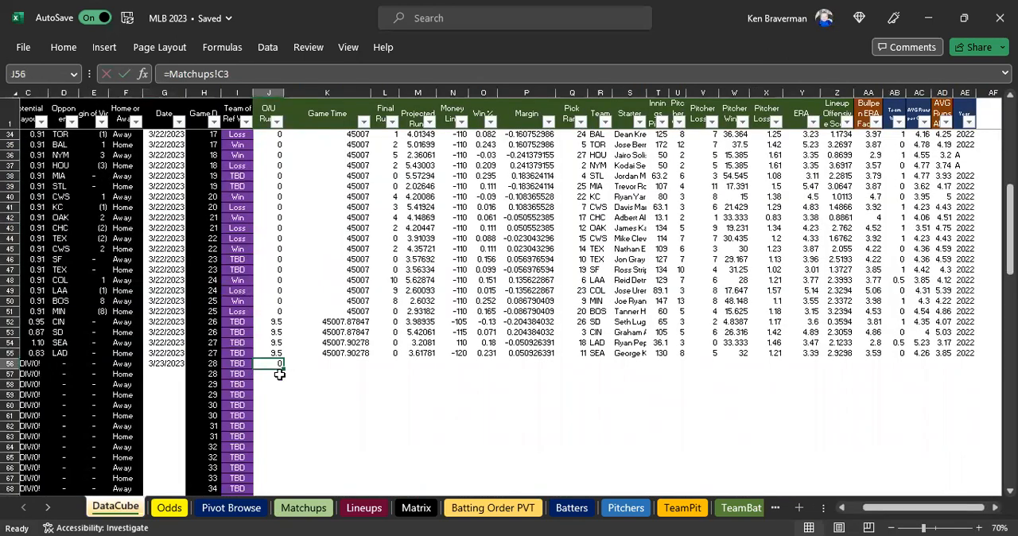
Fill the J56 formula across through column AE and down the following DataCube game rows, and look over the earlier rows.
drag(281, 370, 980, 490)
scroll(439, 324, up, 6)
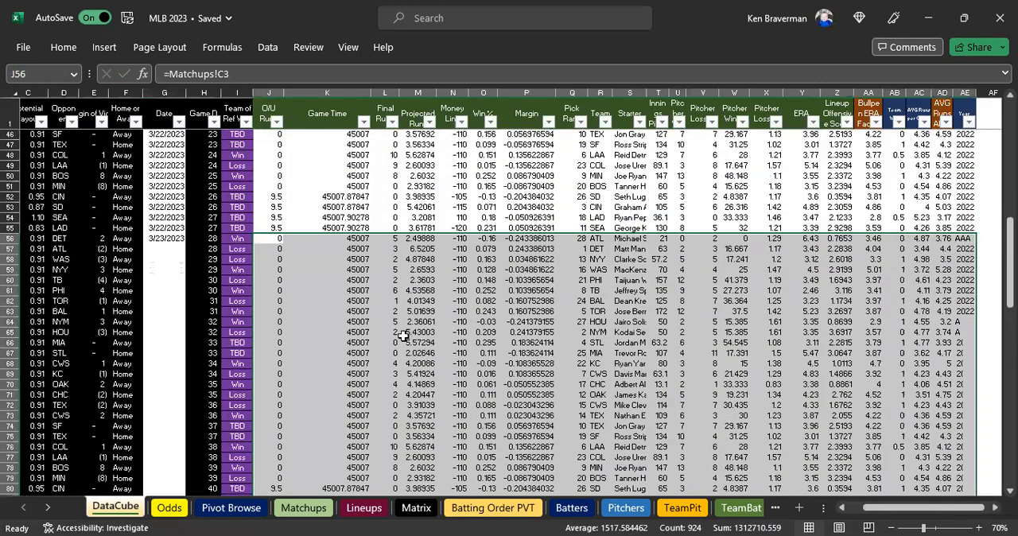
scroll(273, 243, up, 1)
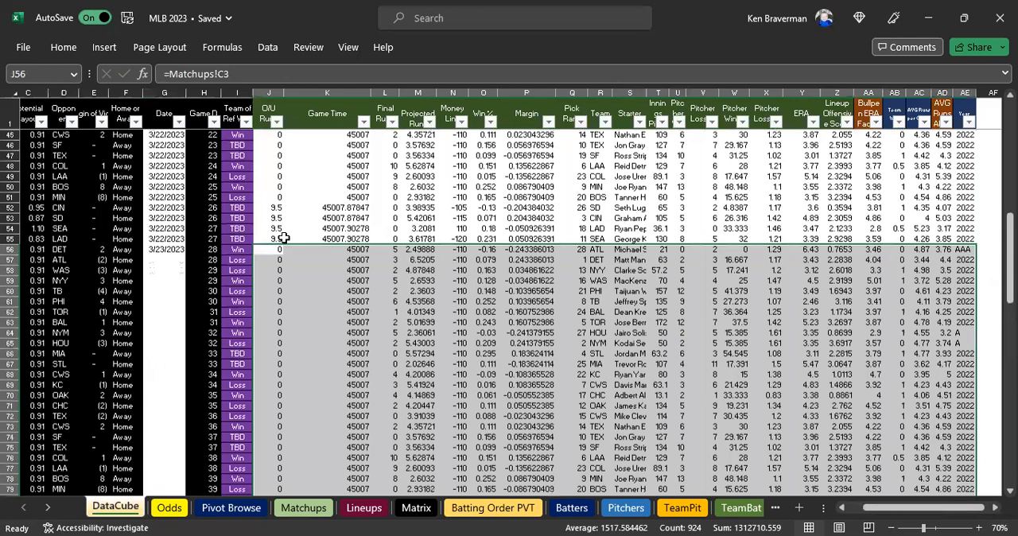
scroll(284, 238, up, 2)
scroll(348, 260, up, 11)
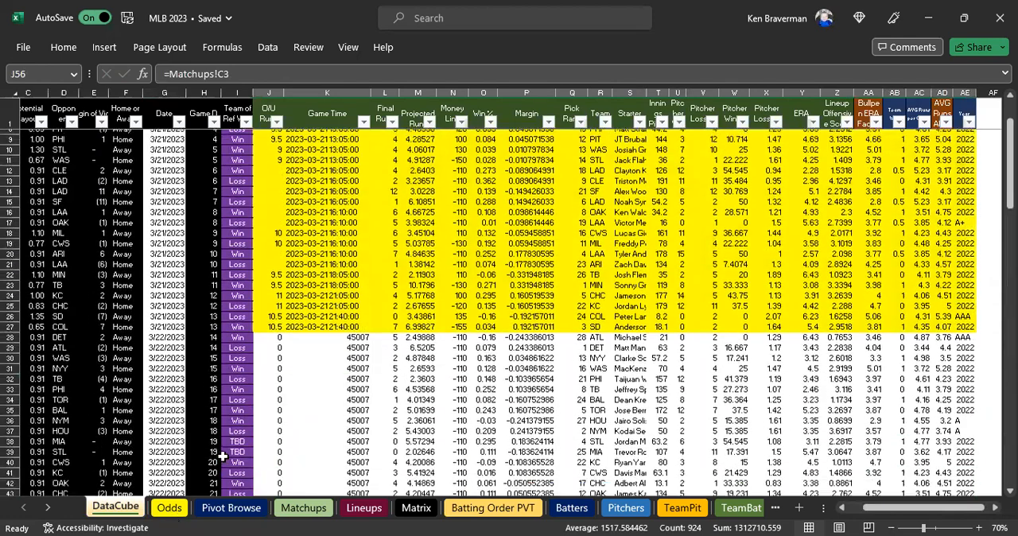
Examine the pitcher, roster and order data in Lineups and the Win and Loss counts in Pivot Browse.
click(381, 515)
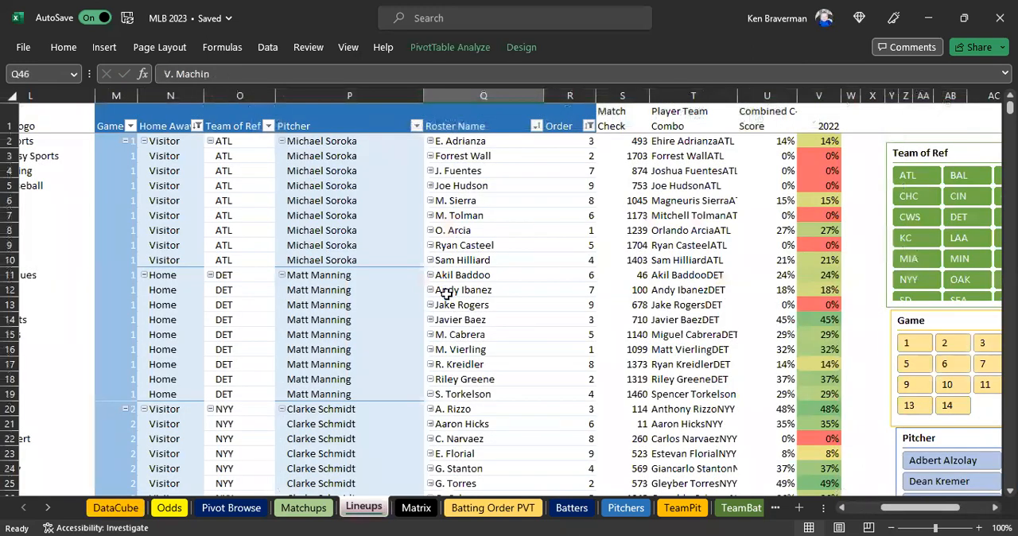
scroll(519, 256, down, 1)
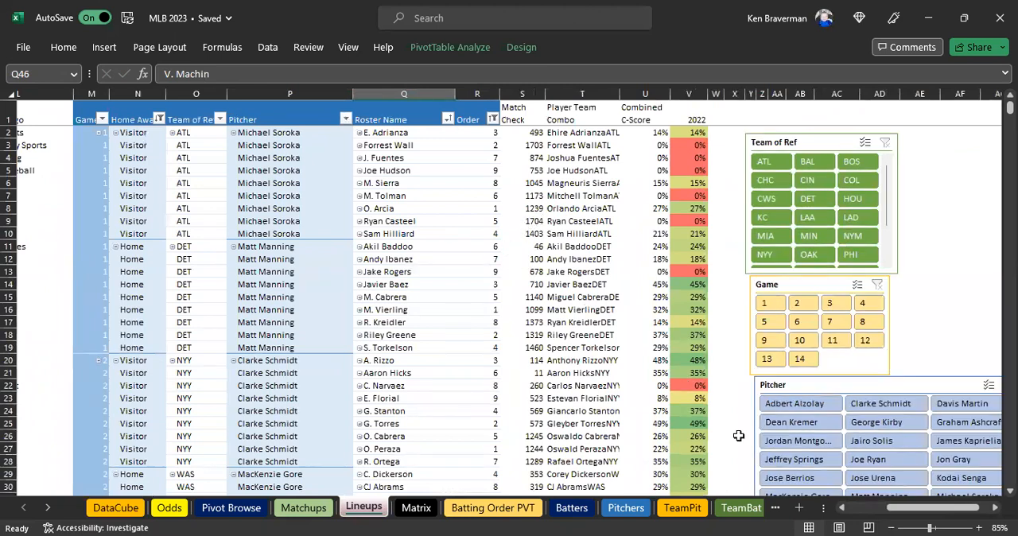
drag(898, 507, 877, 509)
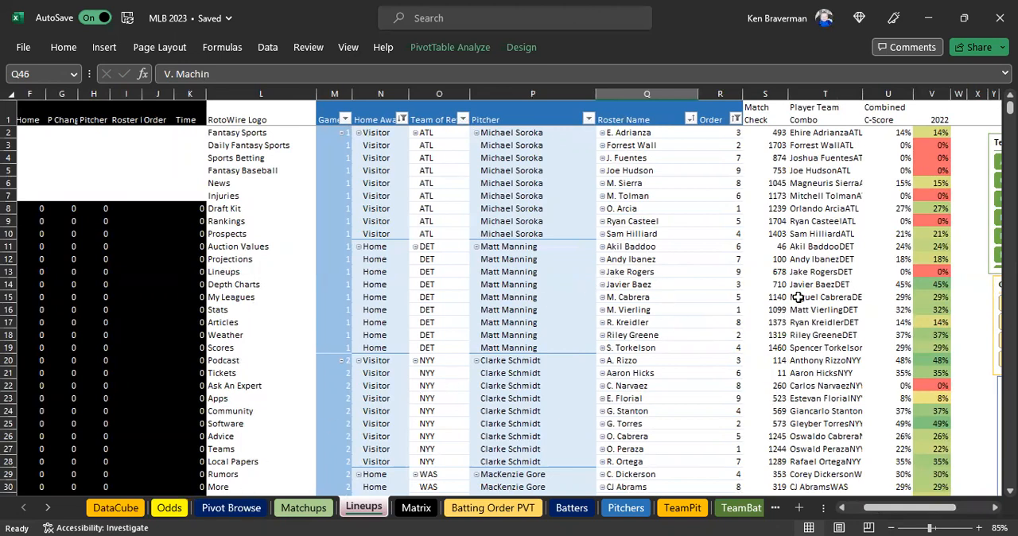
click(236, 507)
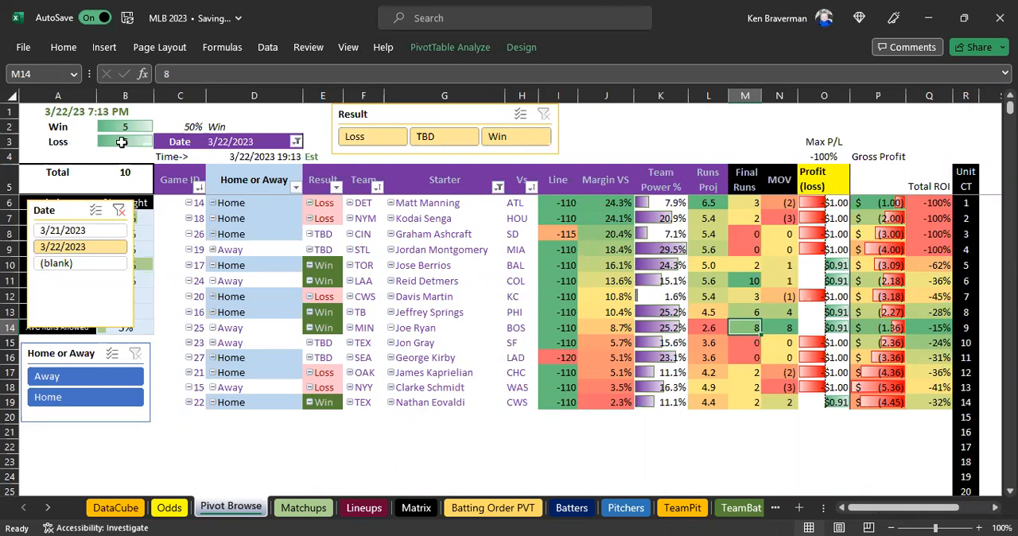
drag(122, 127, 121, 142)
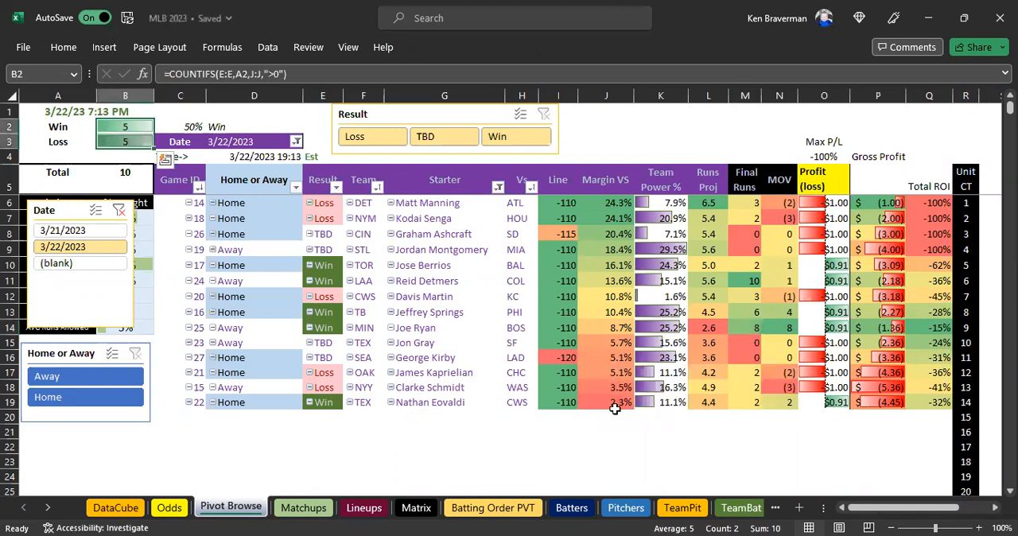